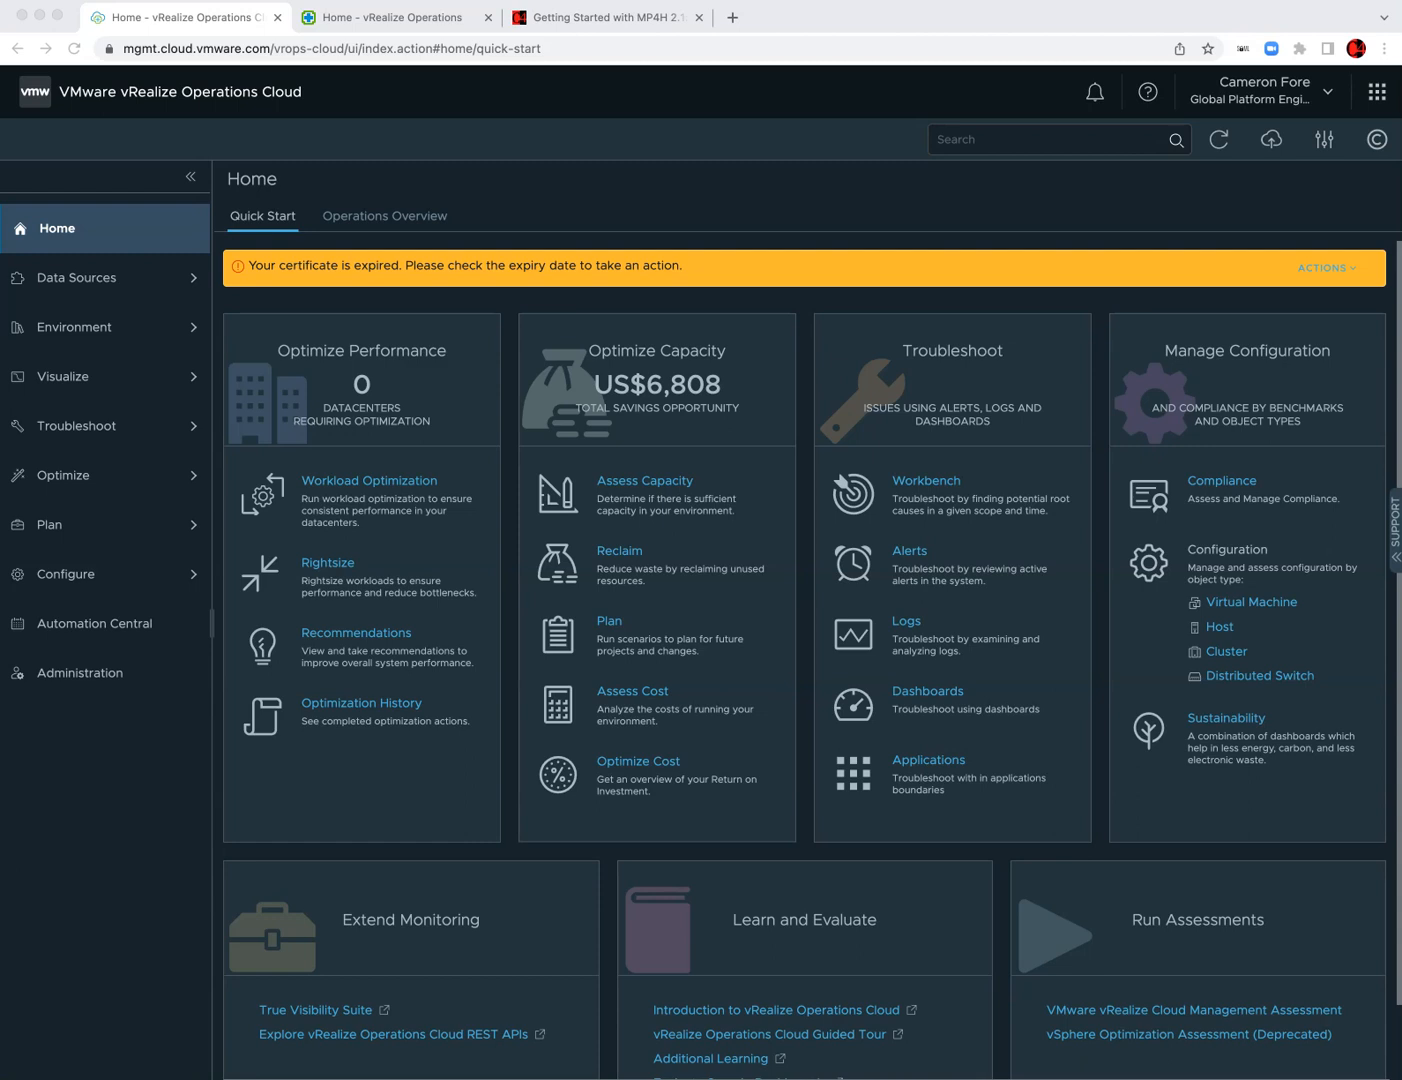
- Open the Getting Started with MP4H 2.1 blog post, view the MP4H Requirements graphic at full size, and return to the article
click(569, 22)
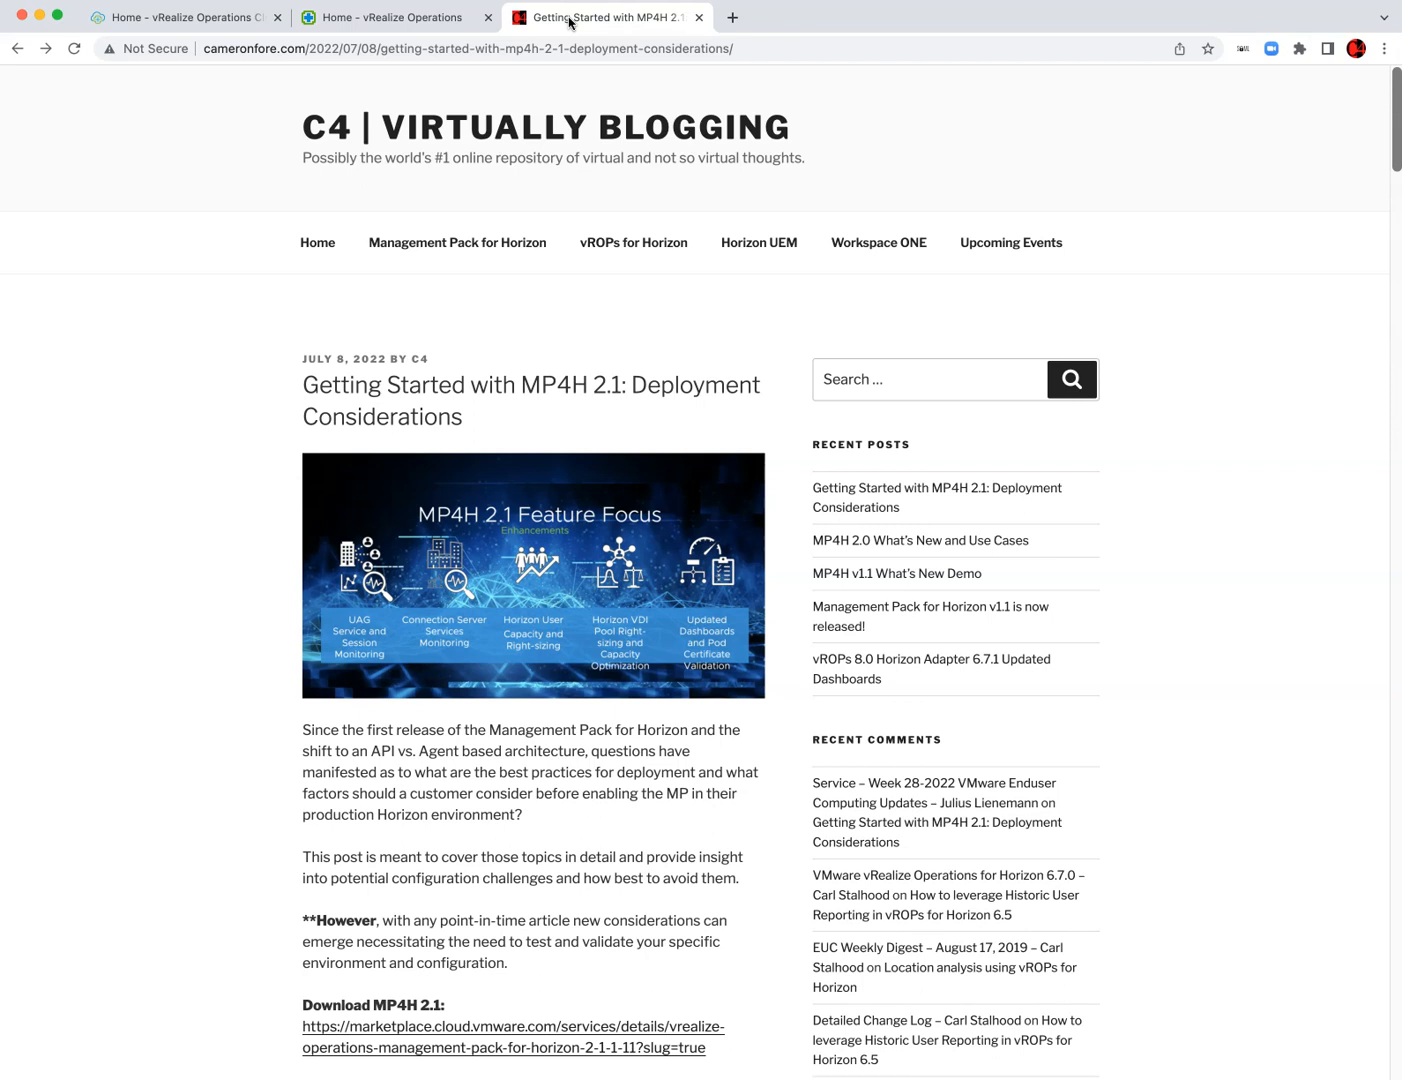
scroll(641, 662, down, 6)
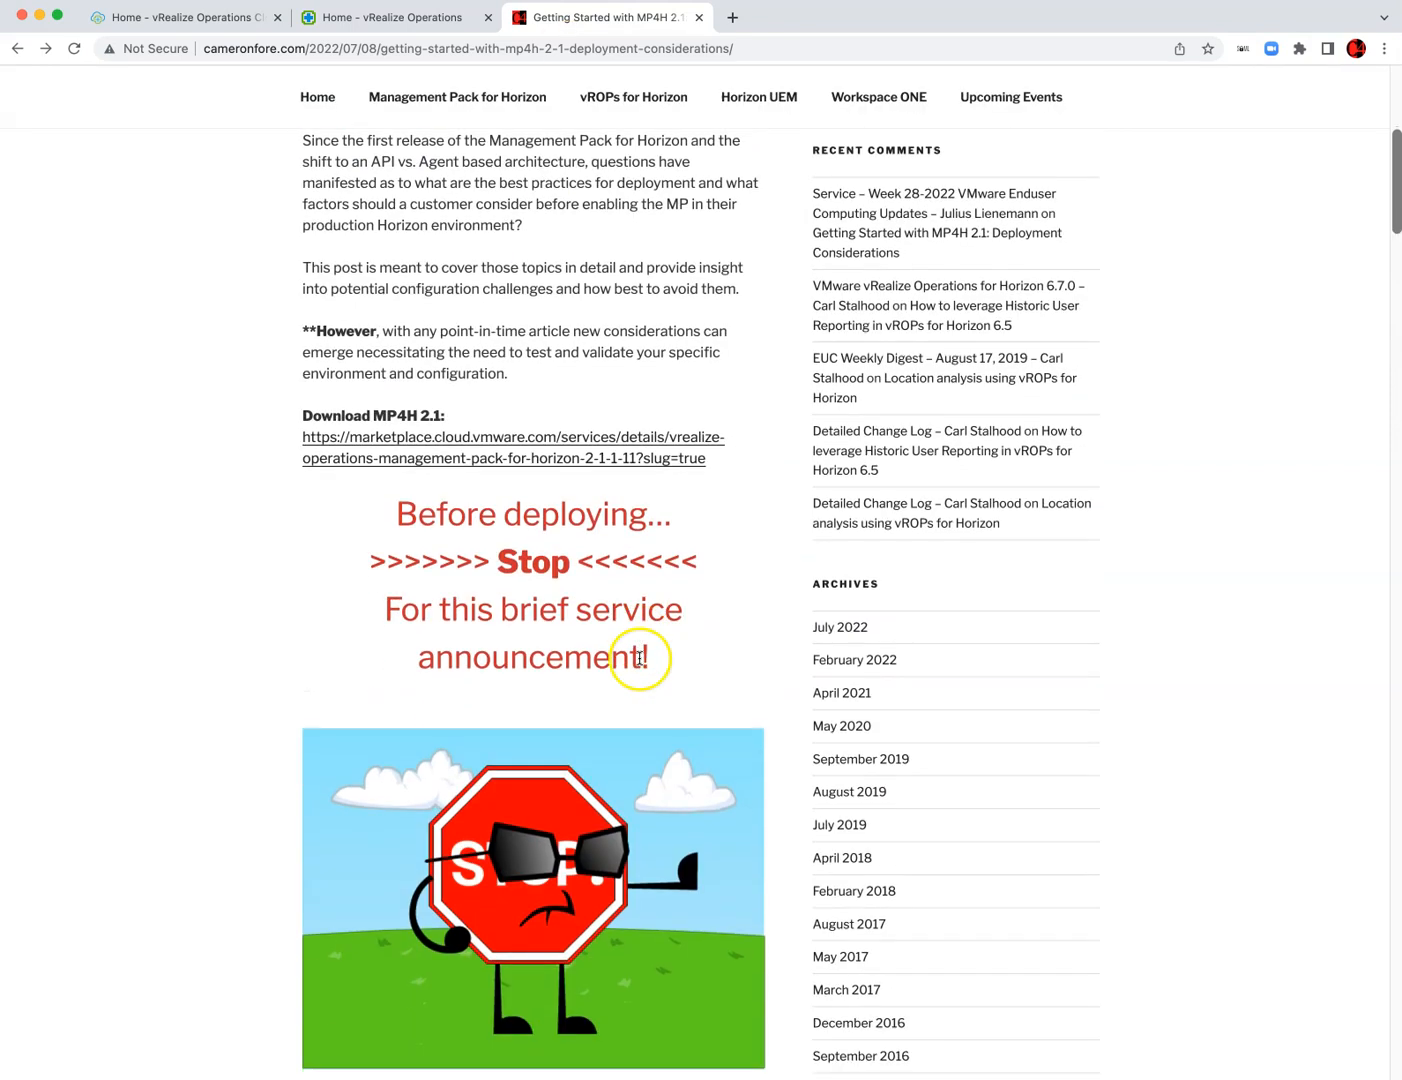
scroll(640, 658, down, 10)
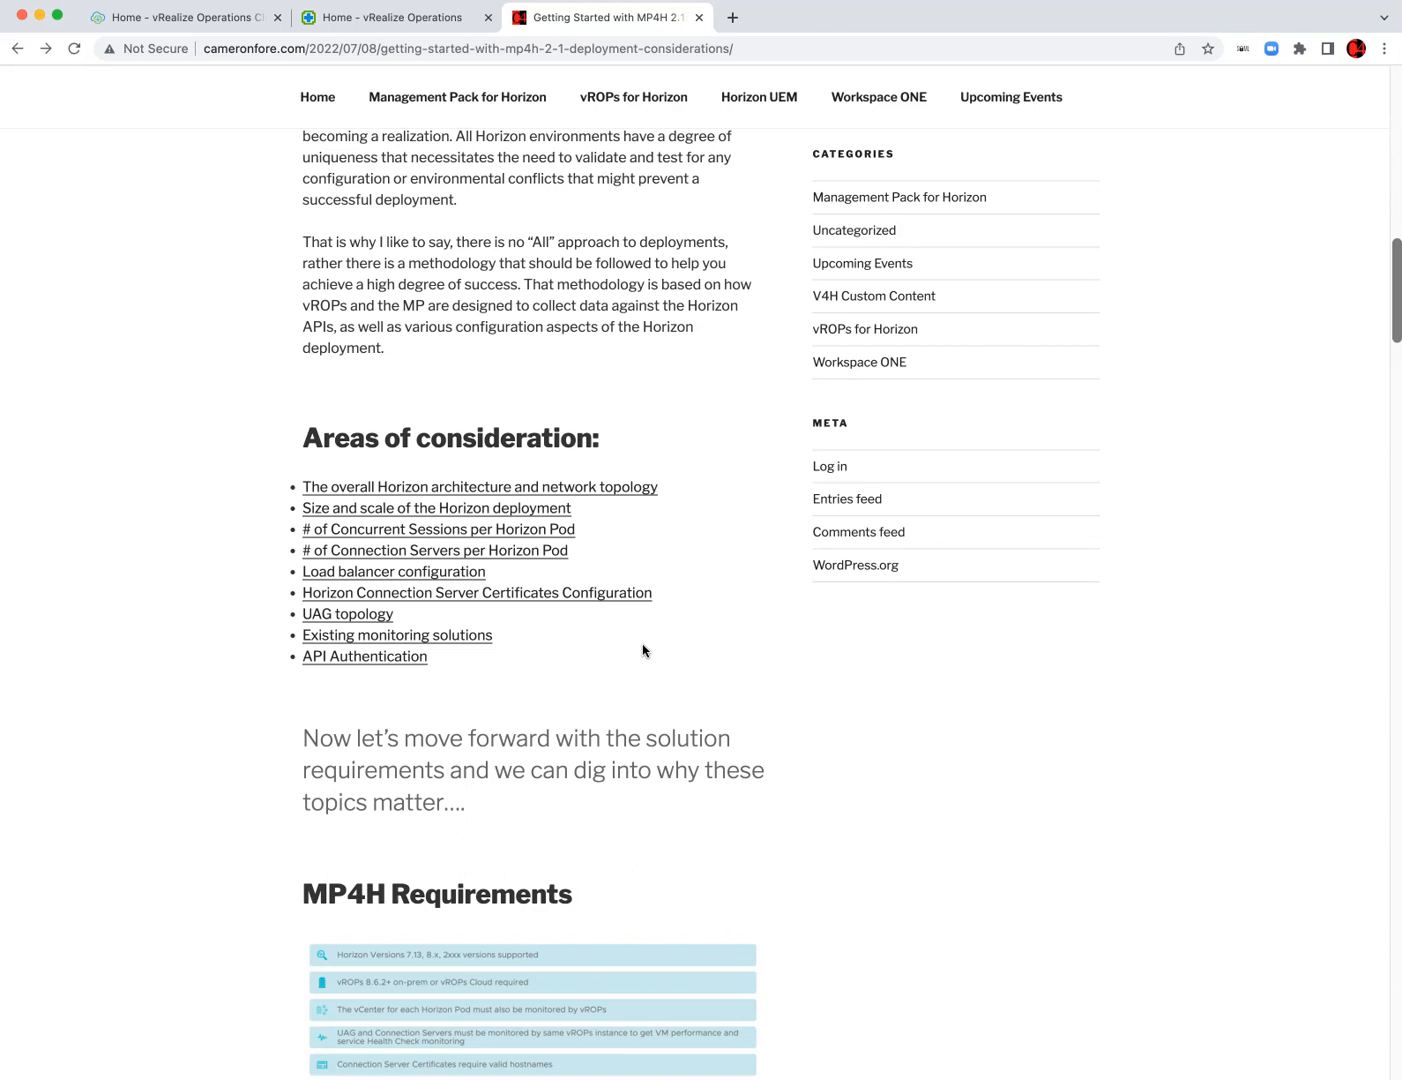
scroll(643, 650, down, 5)
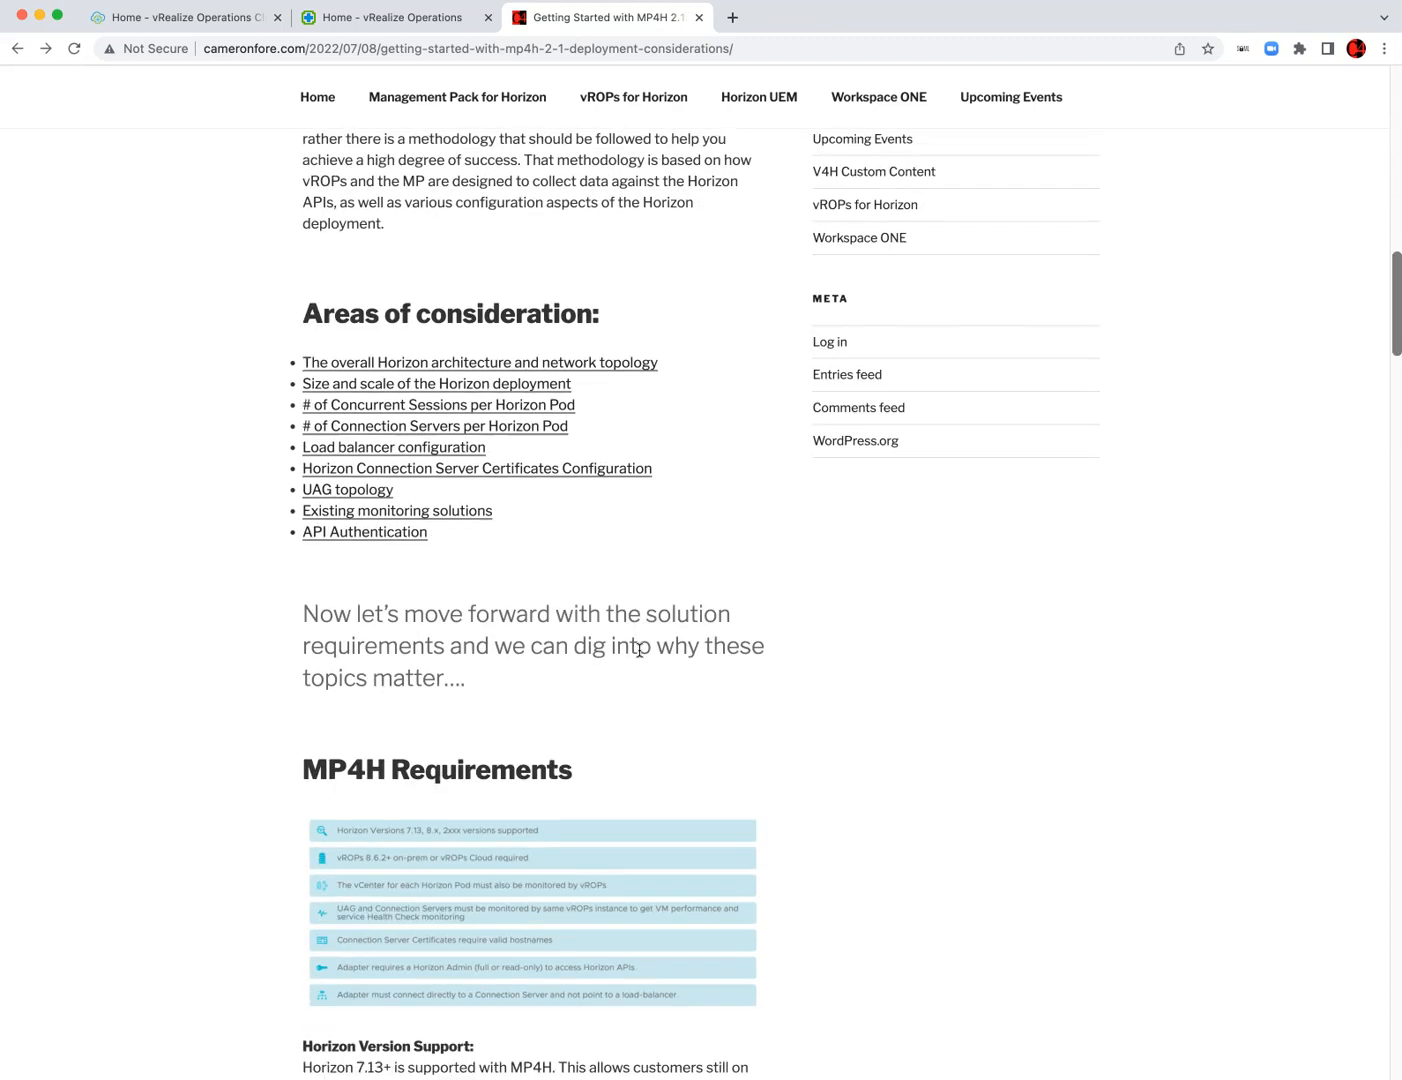
click(604, 793)
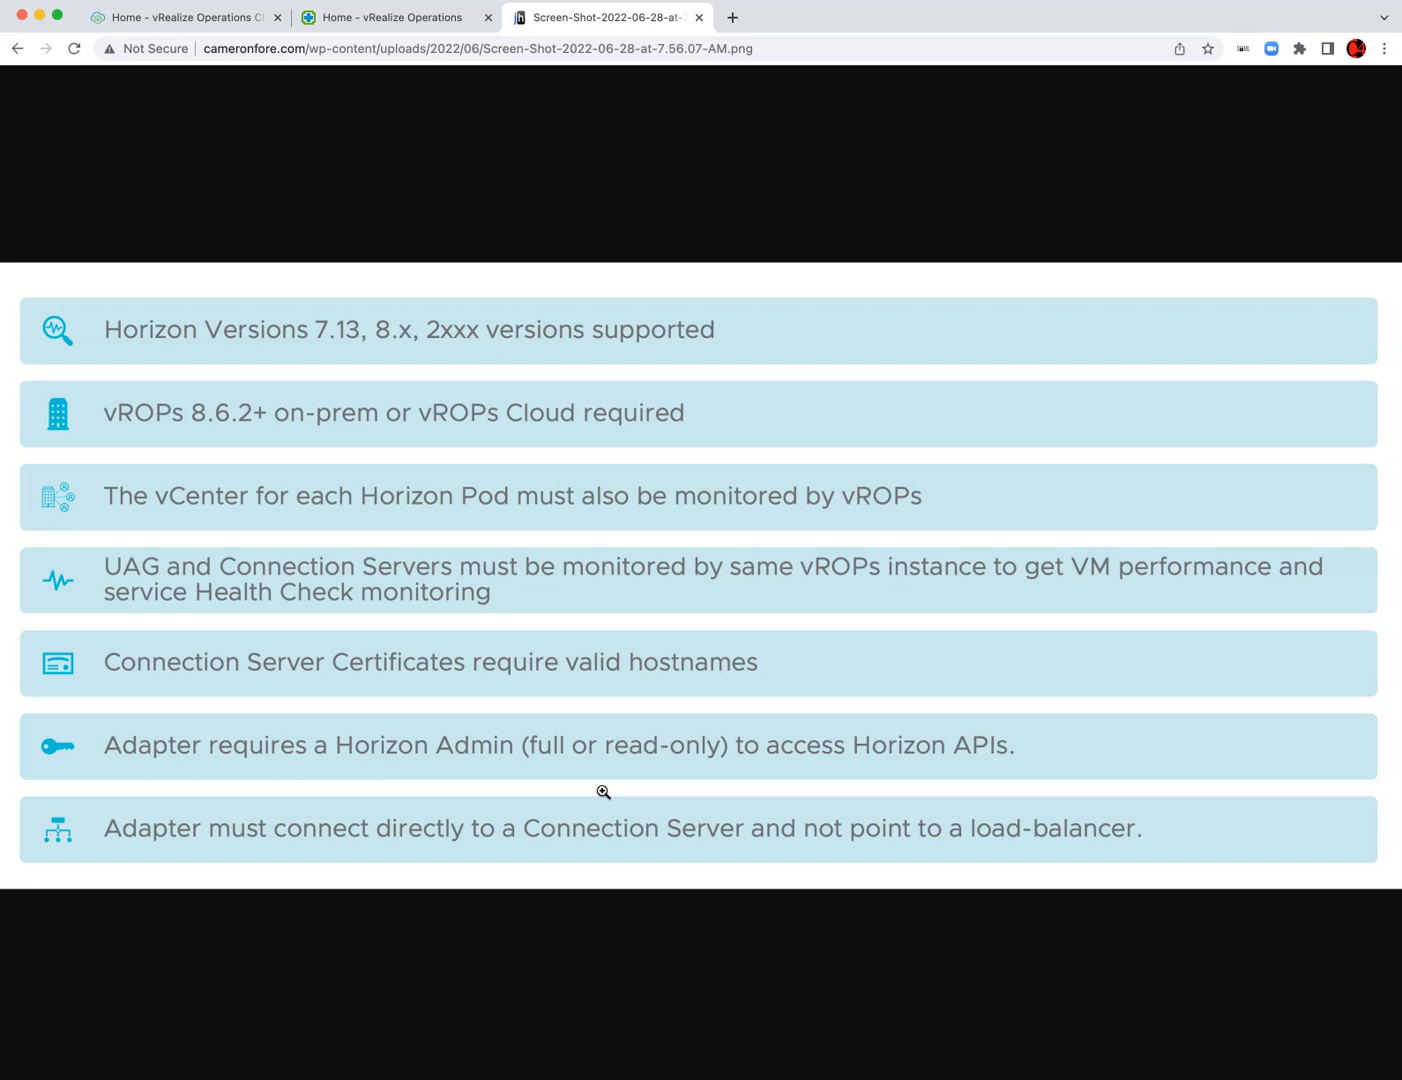
click(582, 752)
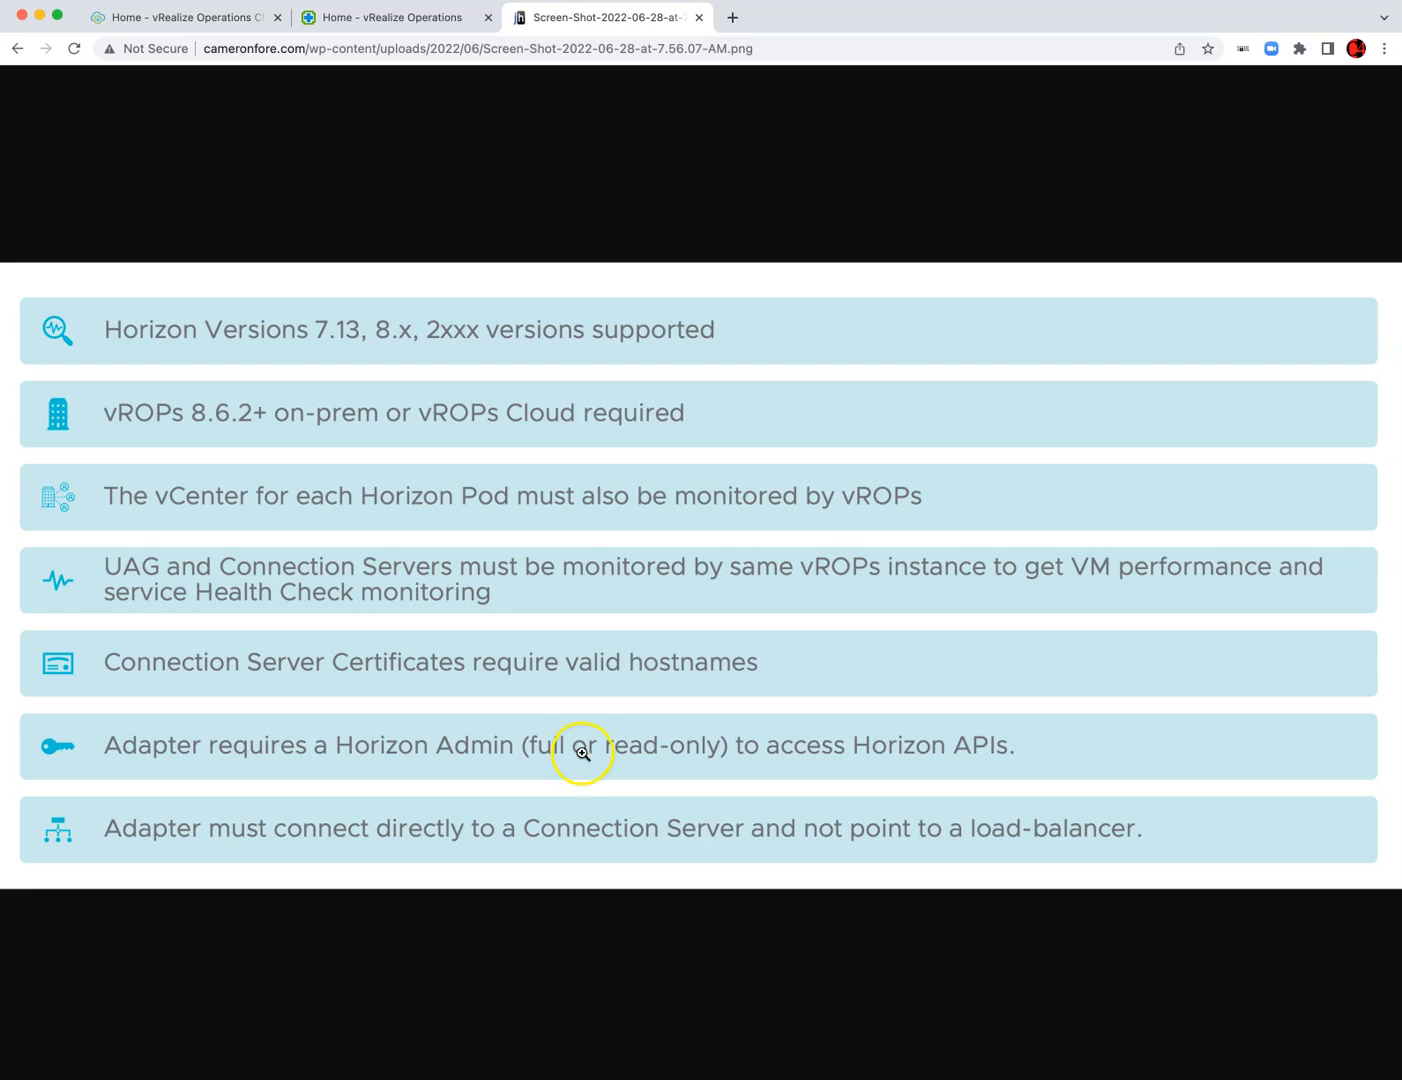
click(17, 51)
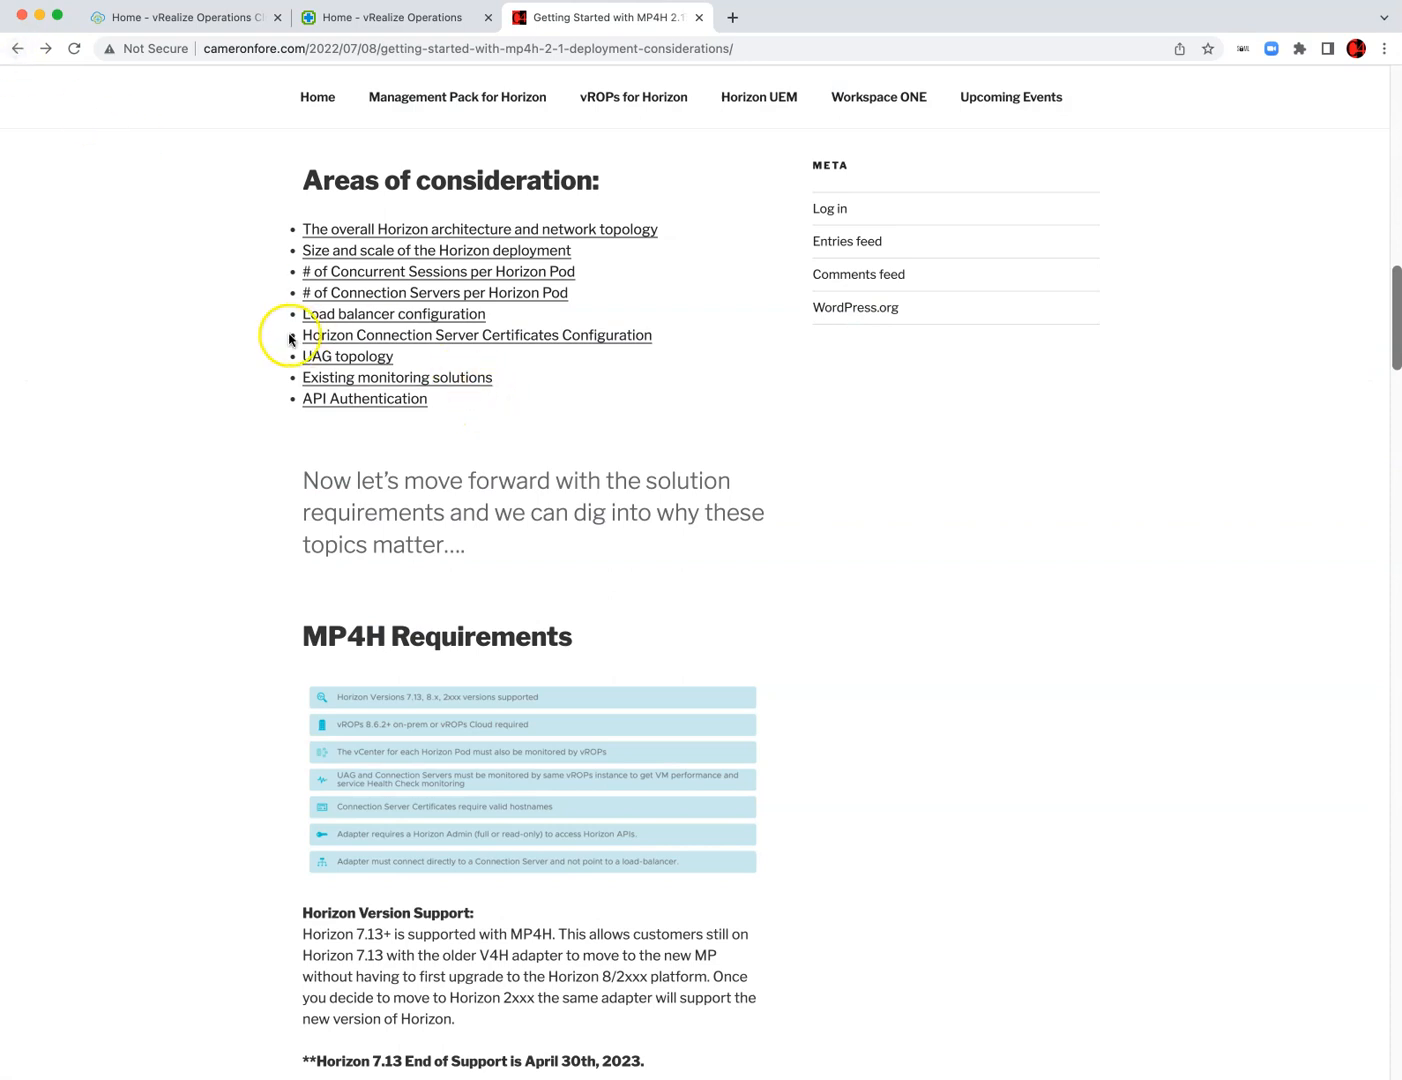
- Open the blog post's Download MP4H 2.1 link to view the management pack's VMware Marketplace page
scroll(290, 339, up, 10)
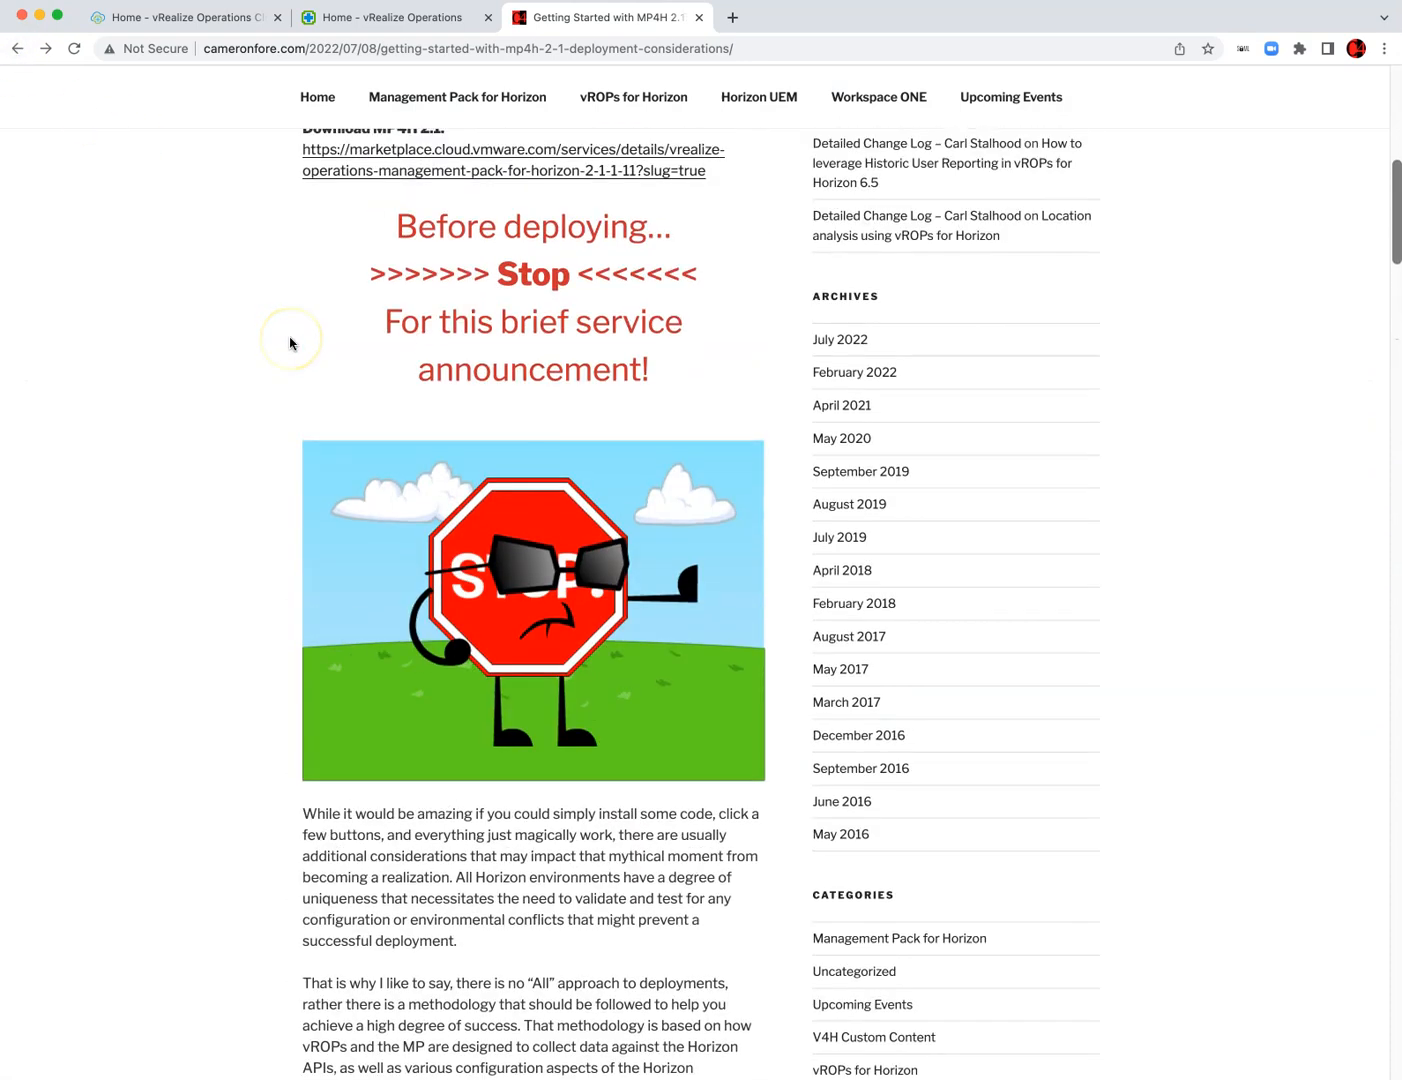
scroll(291, 343, up, 1)
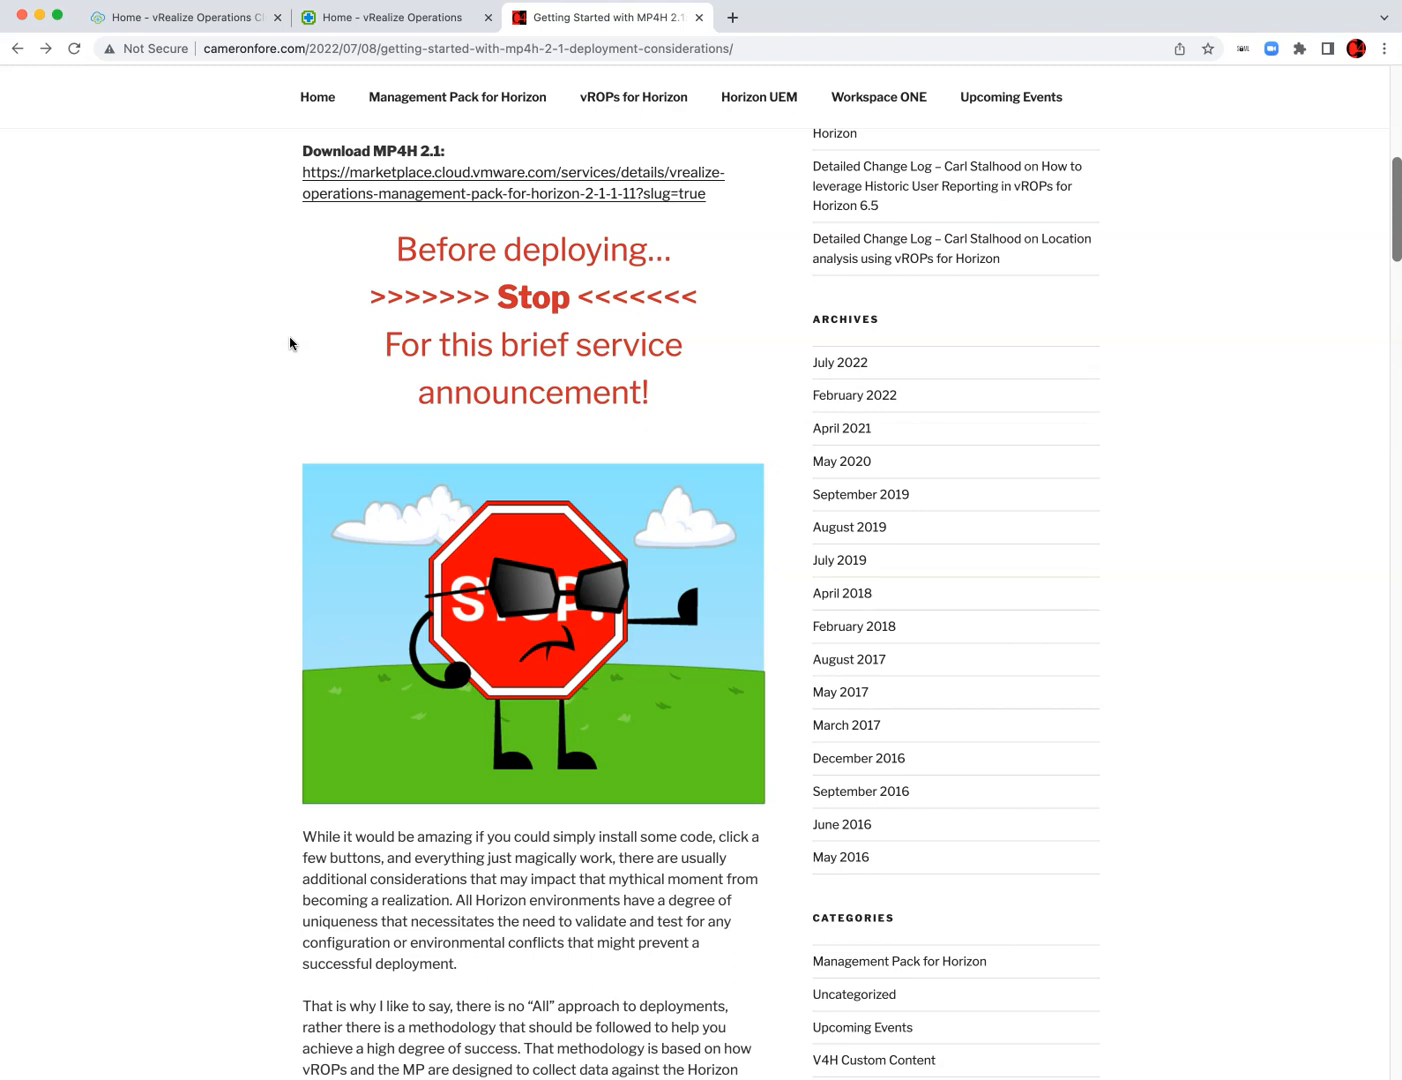
scroll(290, 343, up, 5)
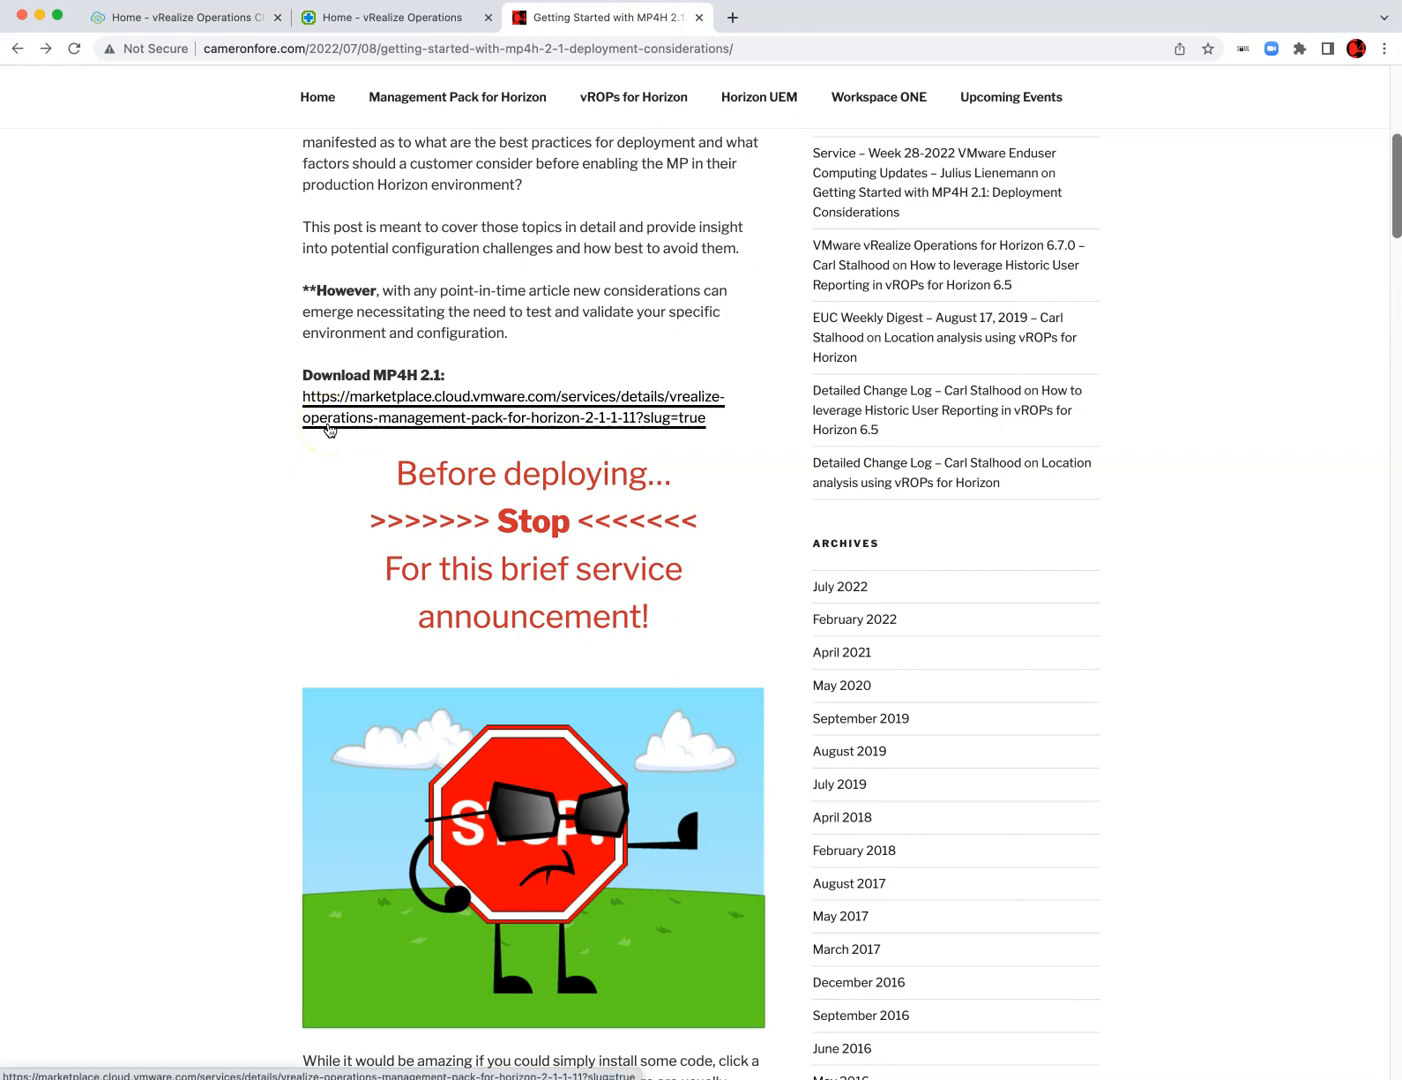
click(369, 394)
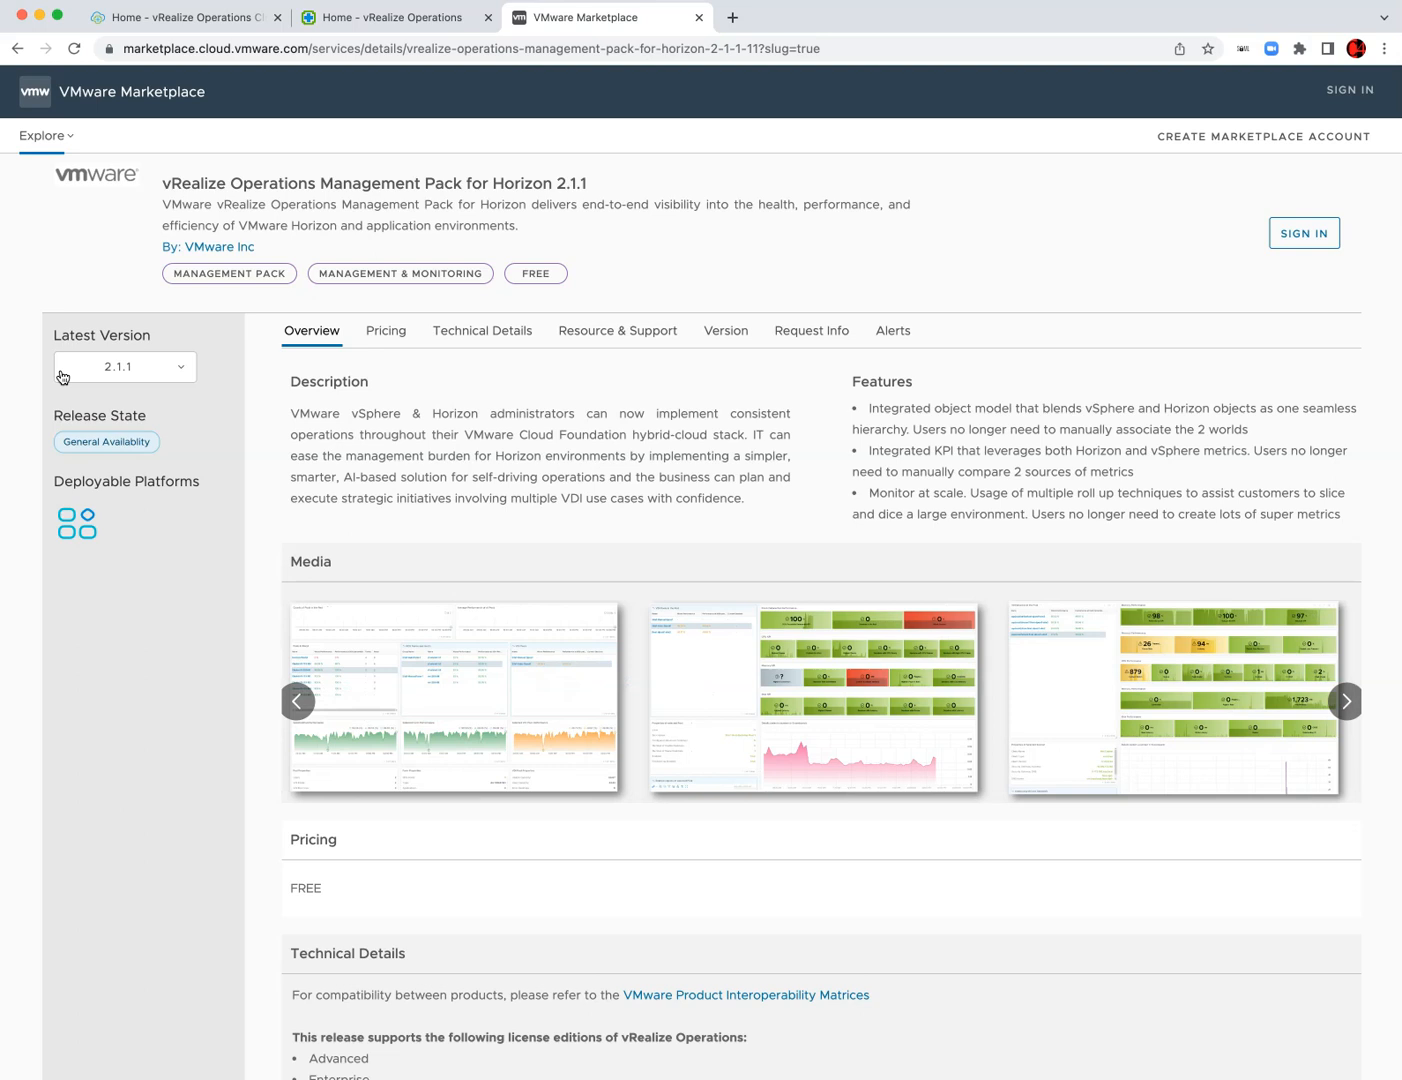
click(156, 353)
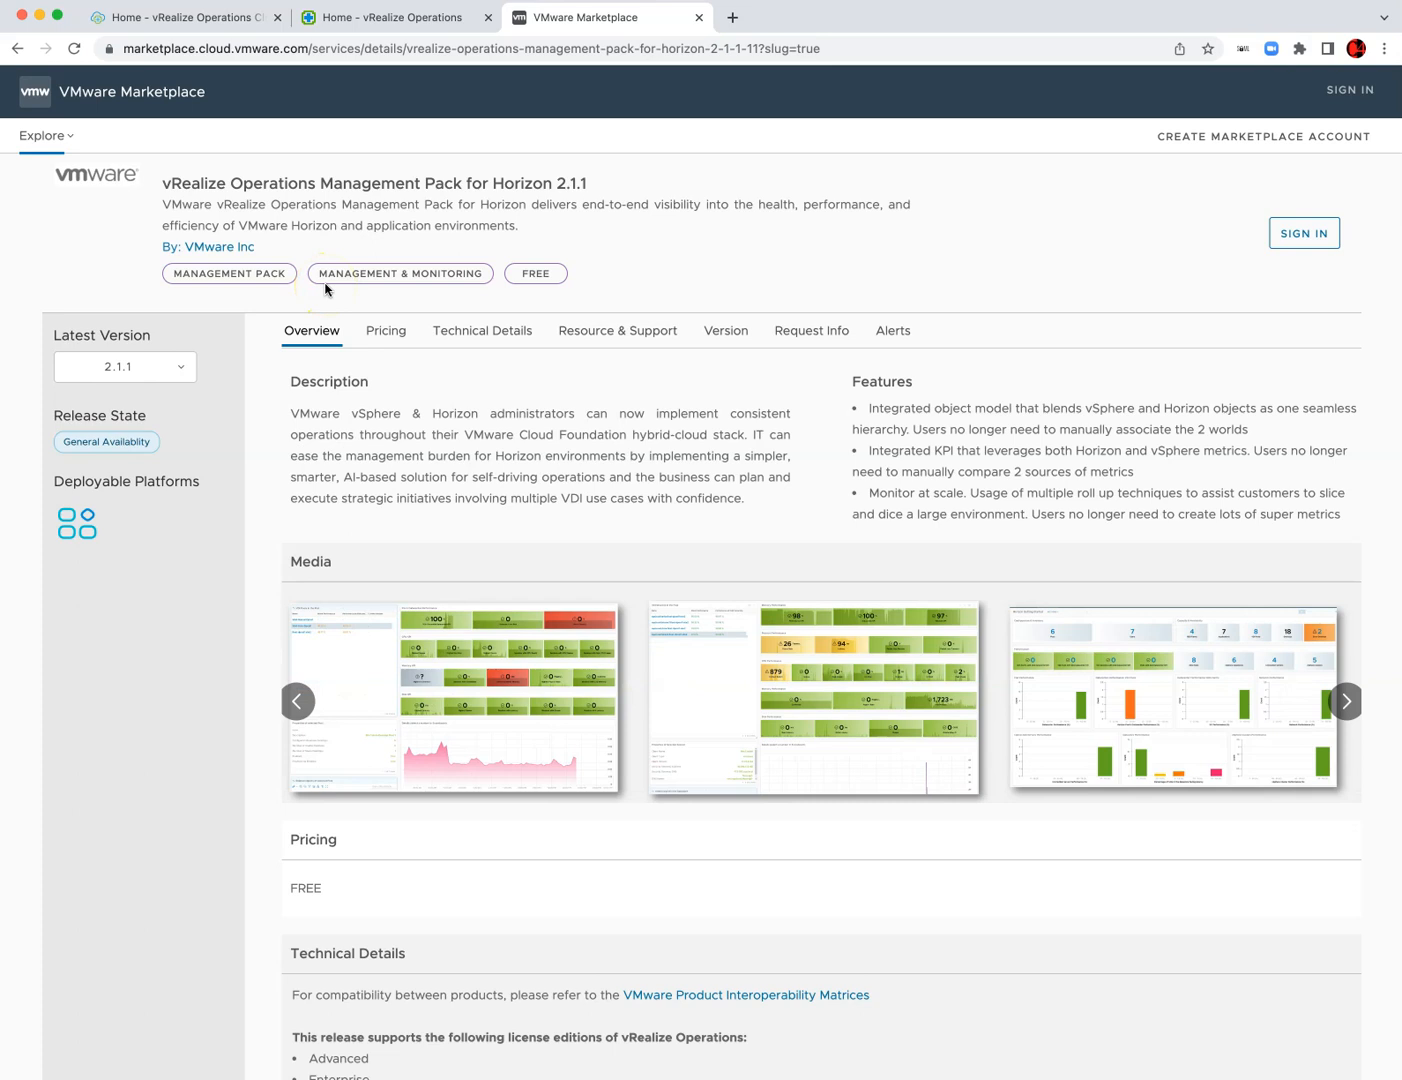
- Switch to the on-premises vRealize Operations instance and open the repository of its data source integrations
click(413, 16)
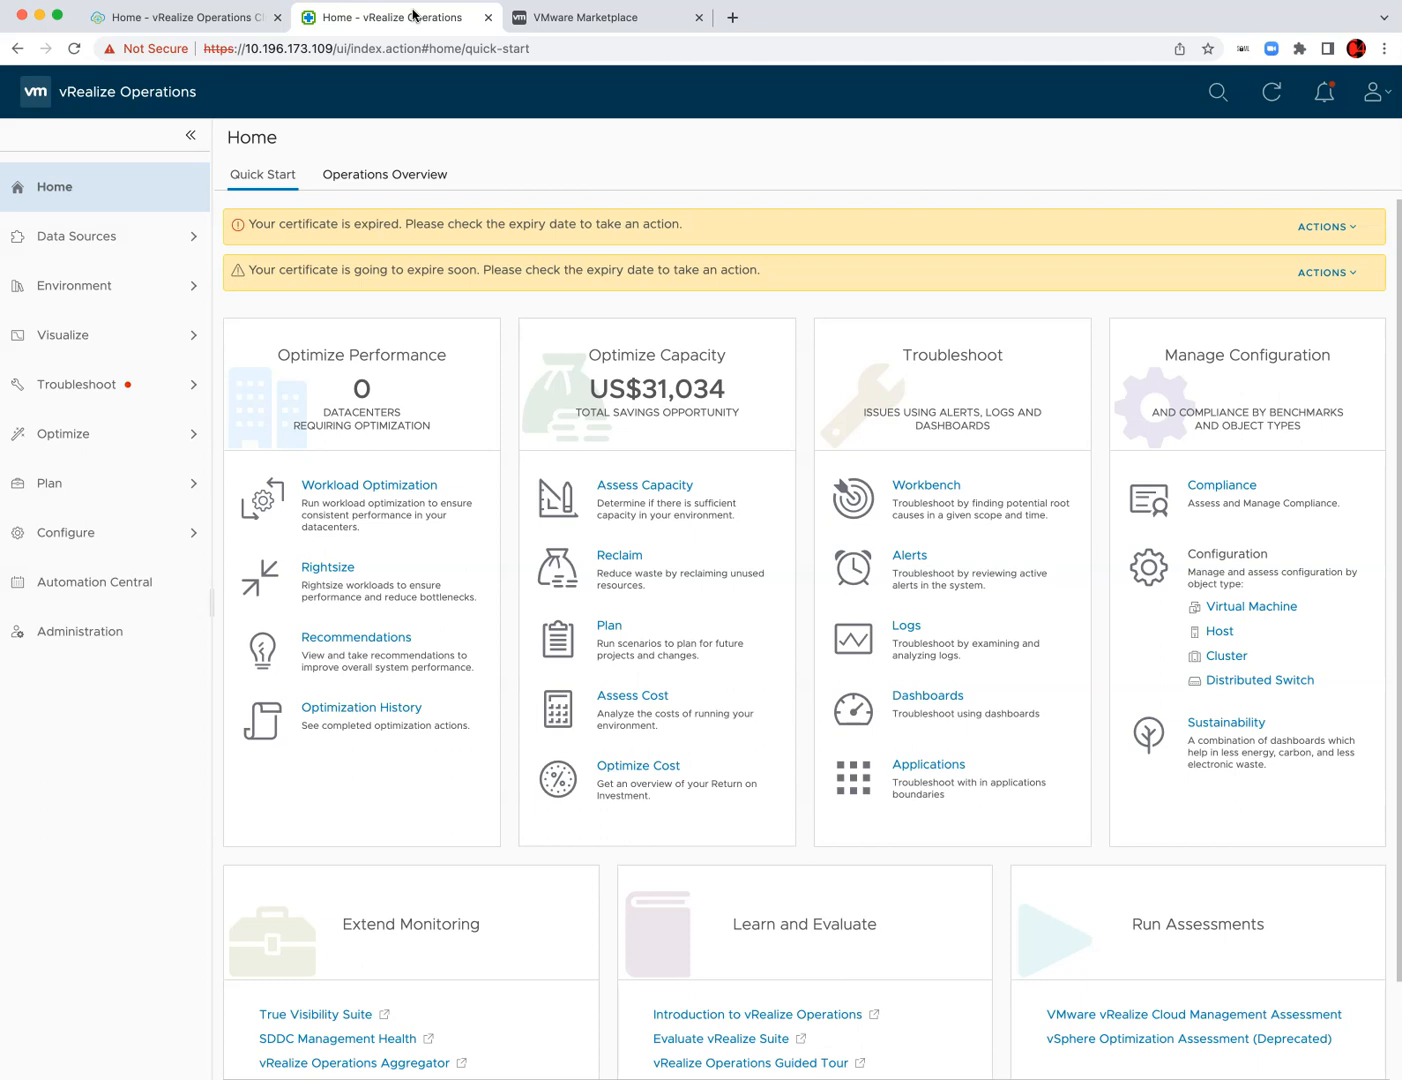
click(606, 30)
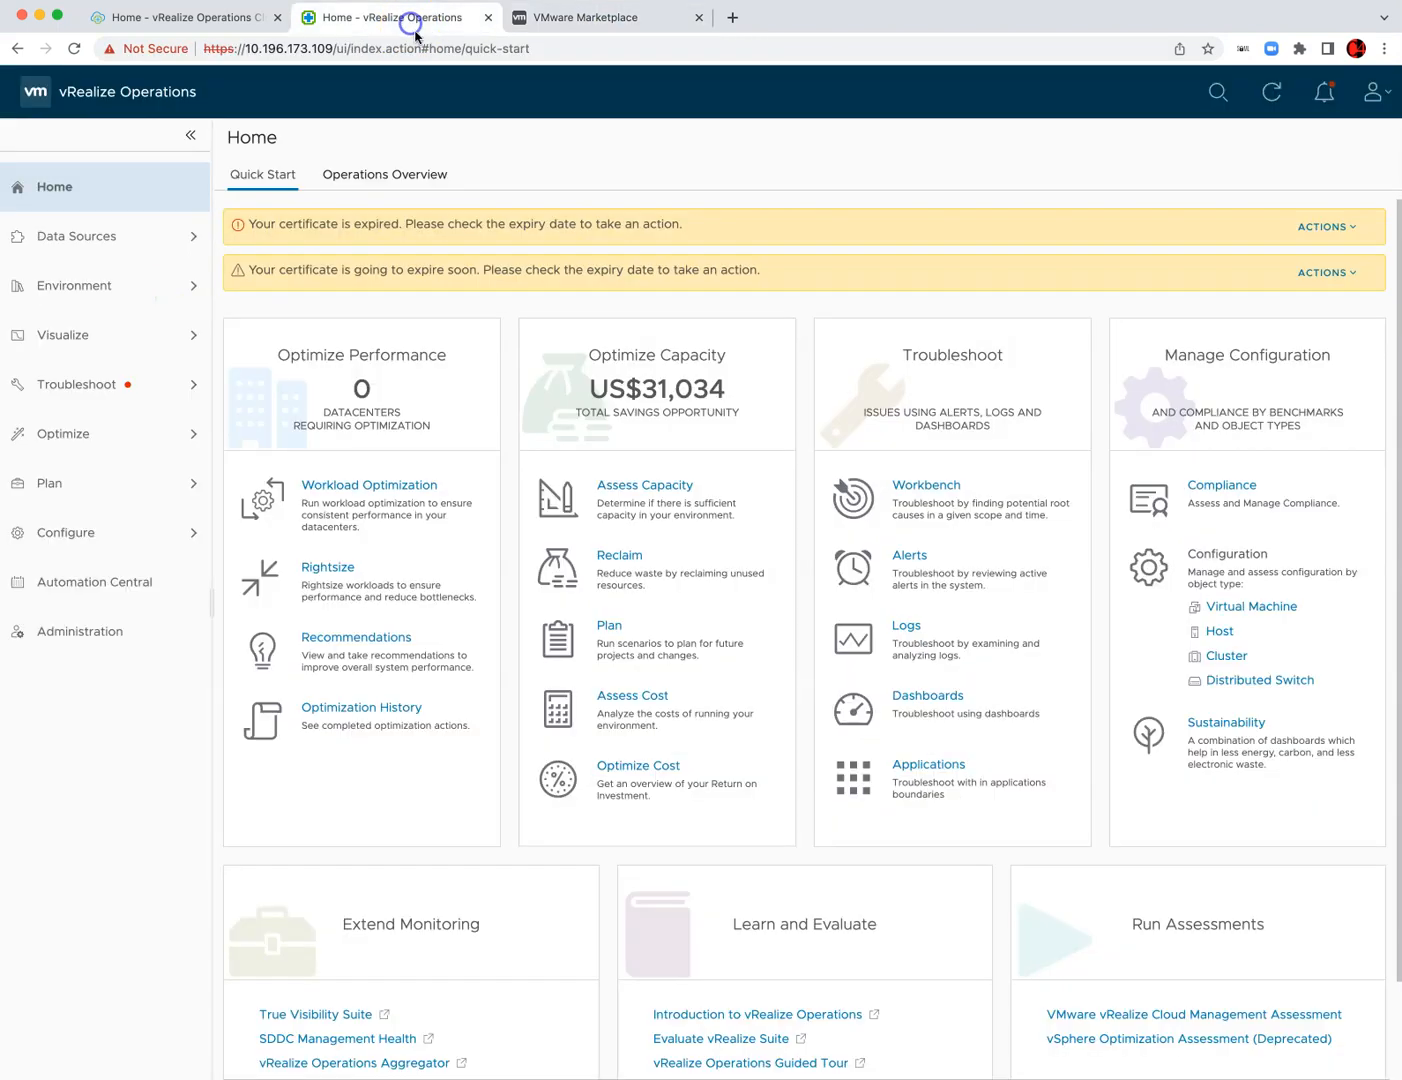
click(109, 237)
click(99, 292)
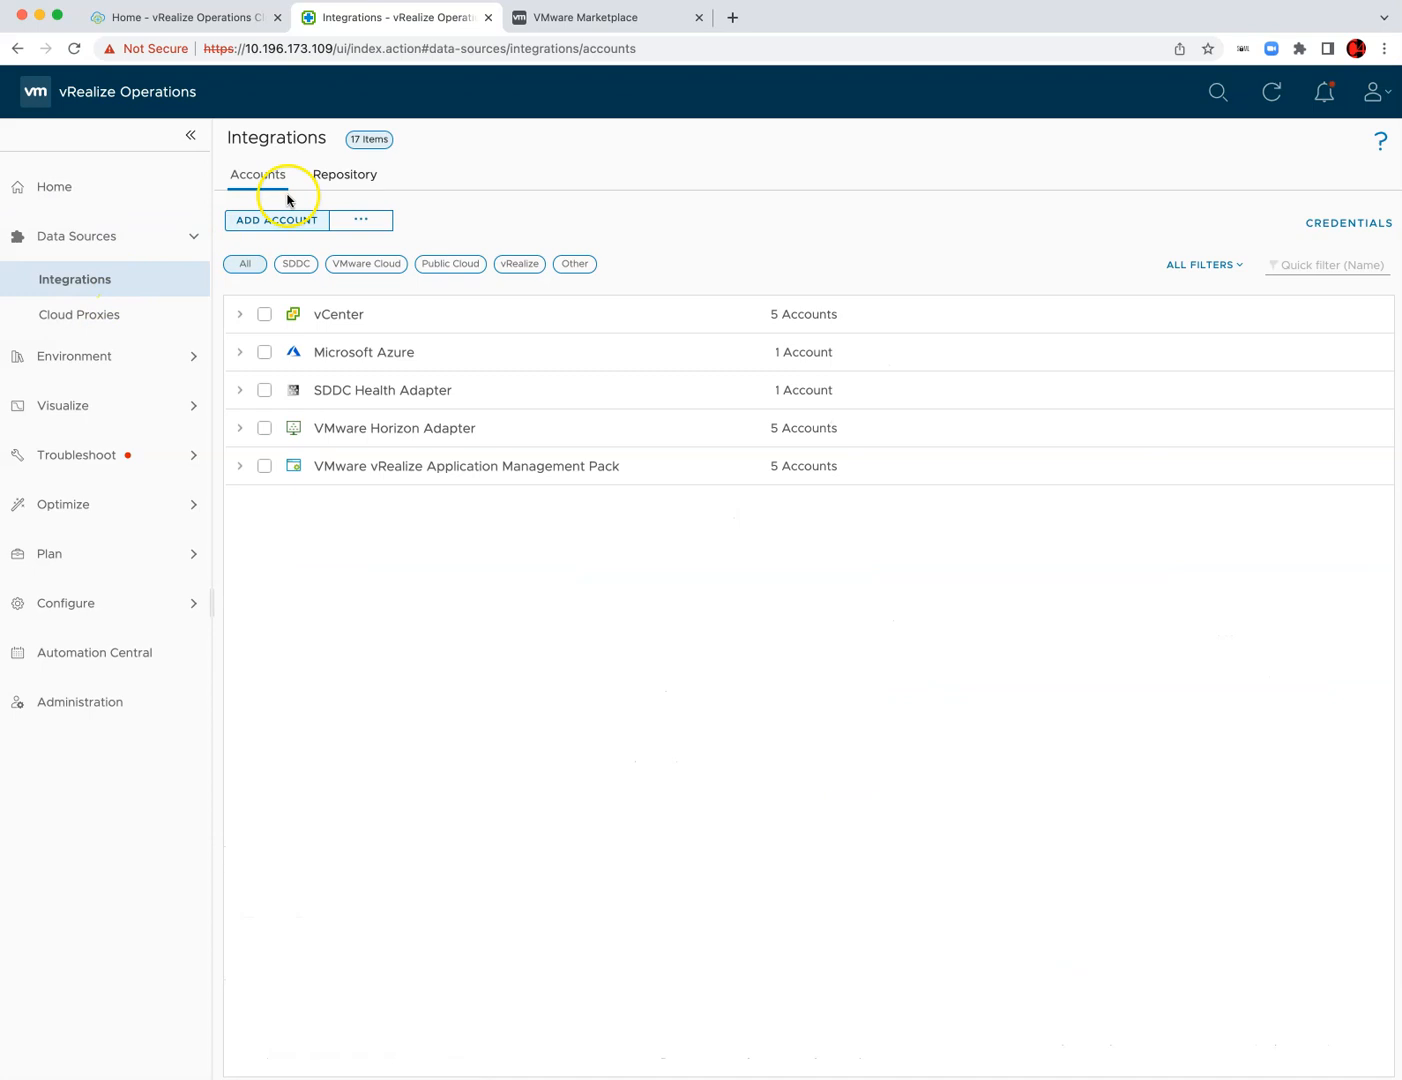
click(337, 178)
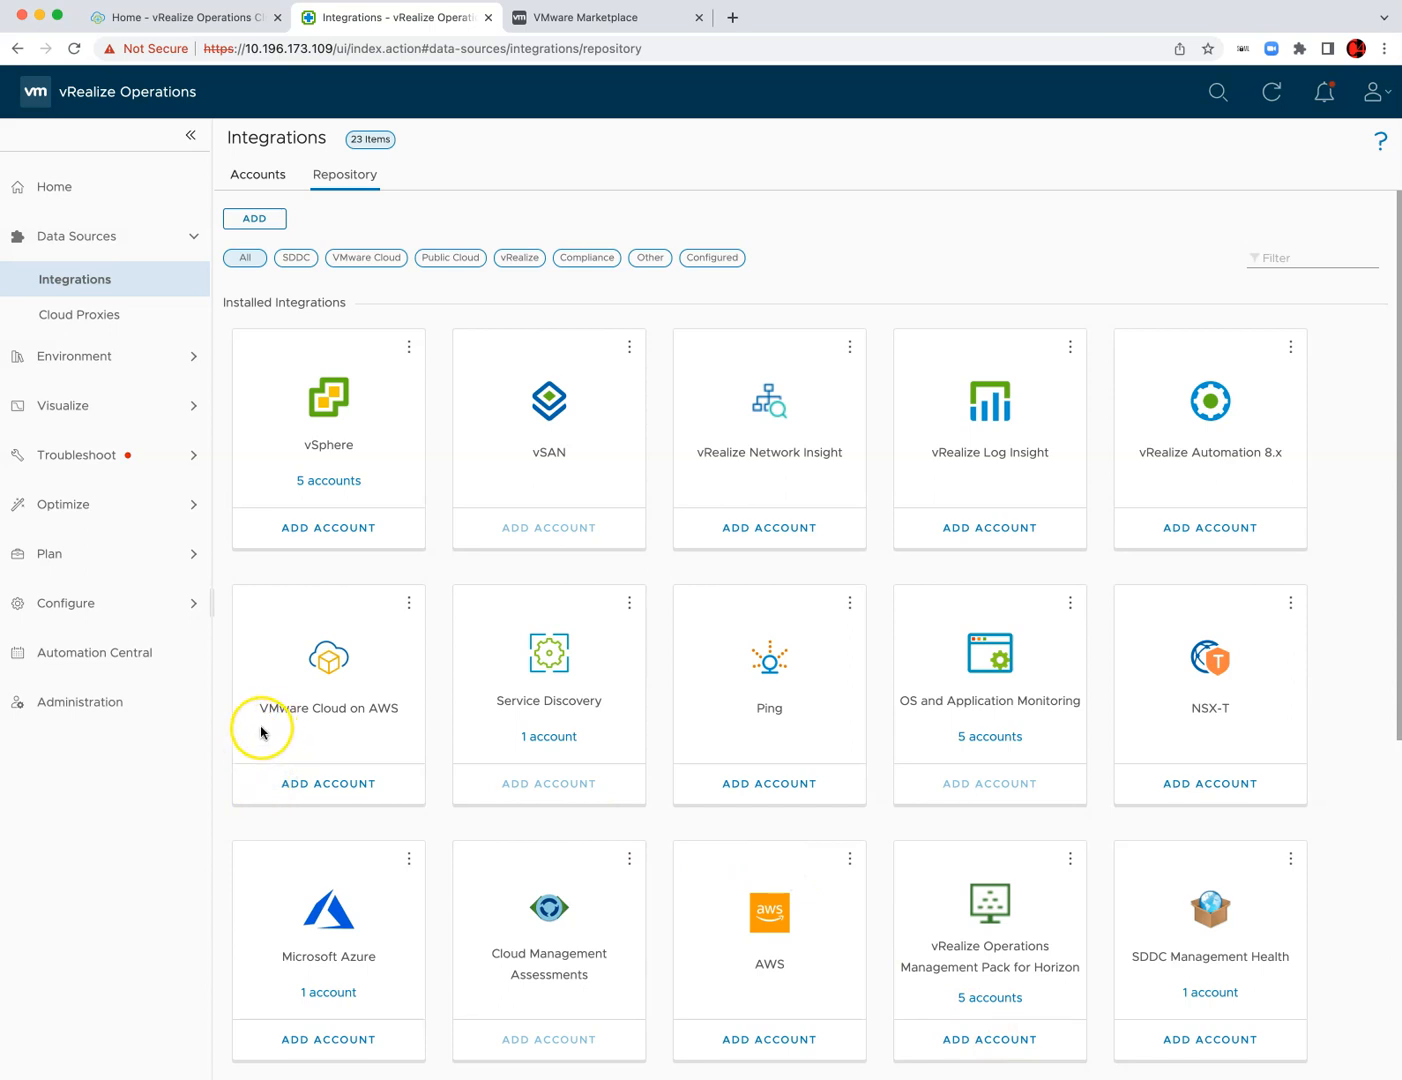
- Start adding a solution and choose vmware-horizonadapter-2.1.1-20193044.pak from the MP4H 2.1 folder as the PAK file
click(272, 208)
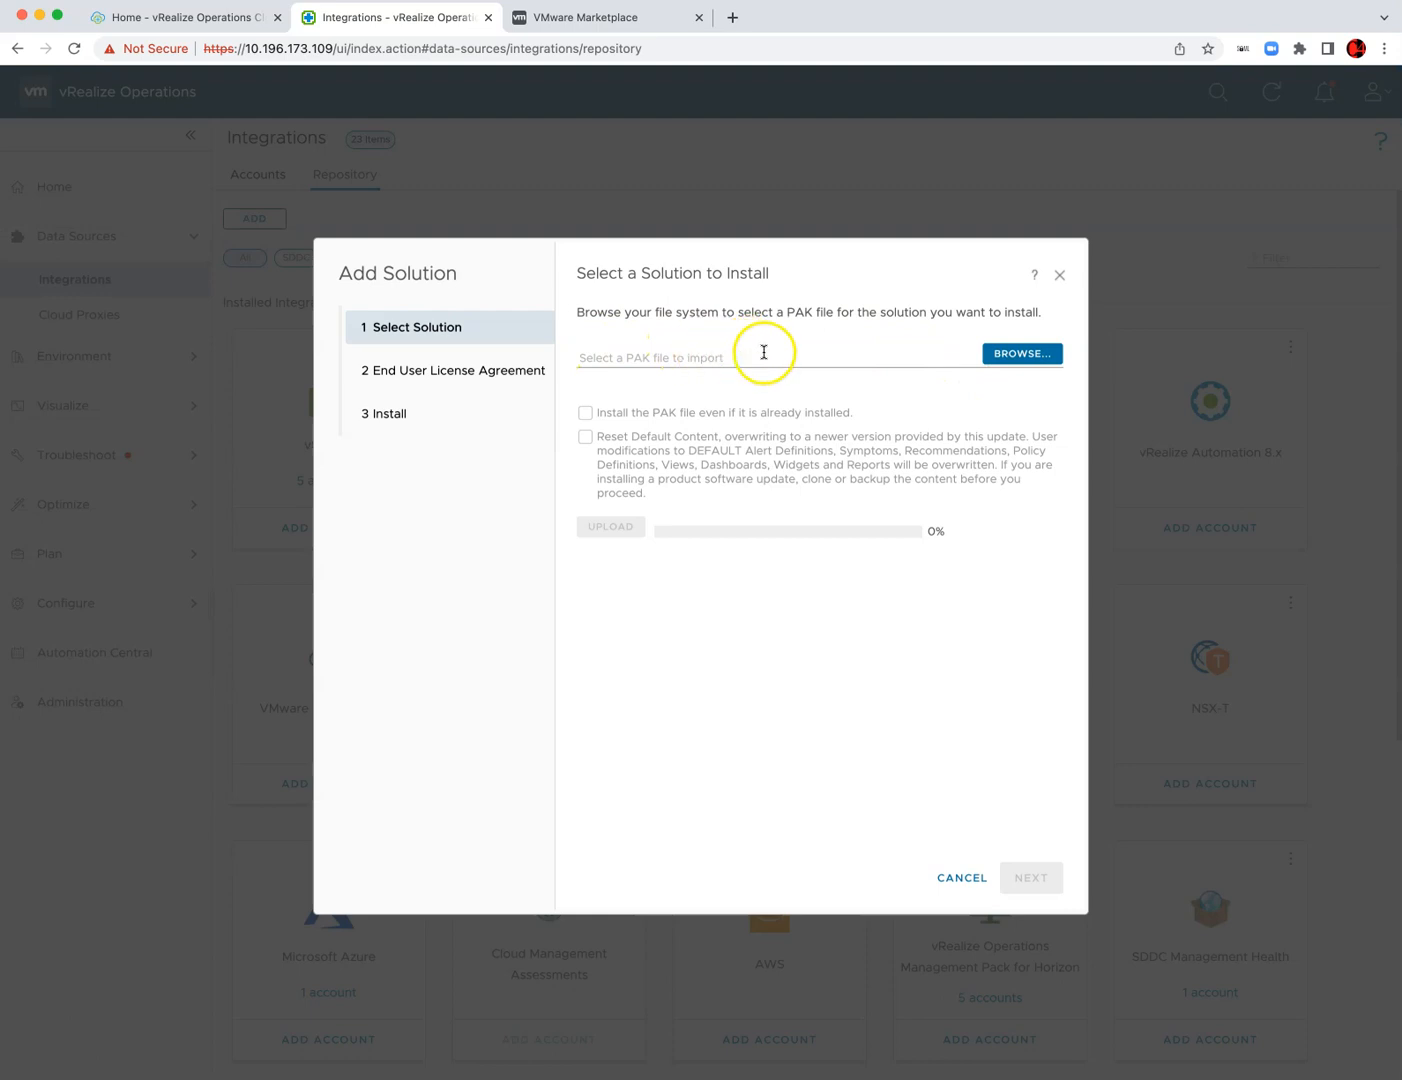
click(1020, 356)
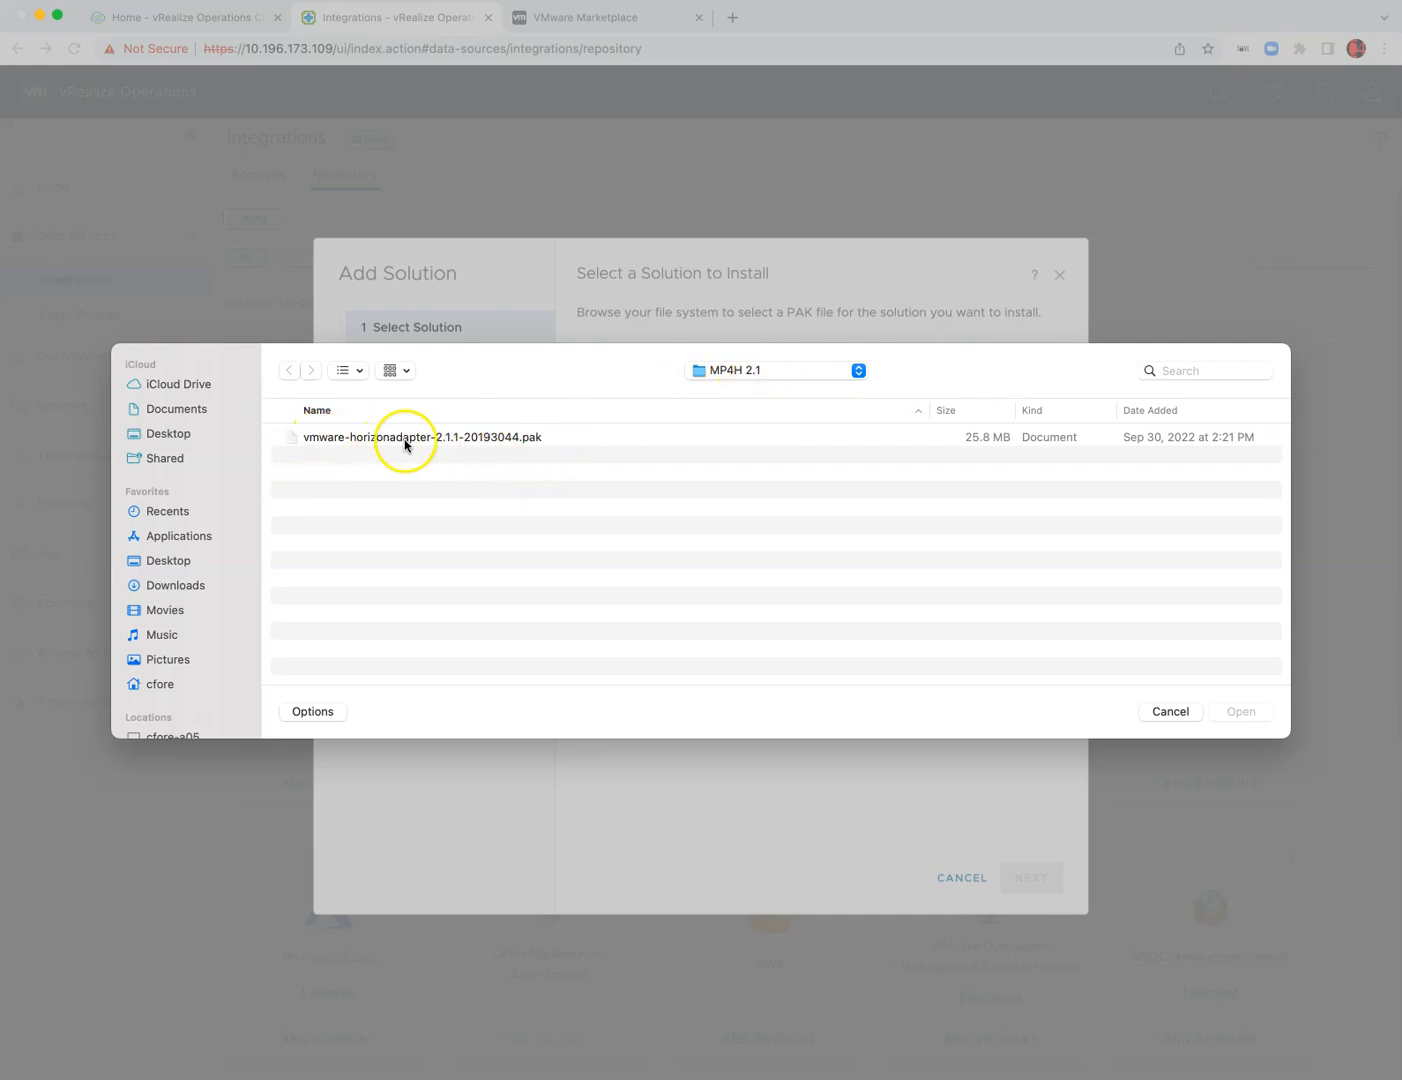
click(459, 441)
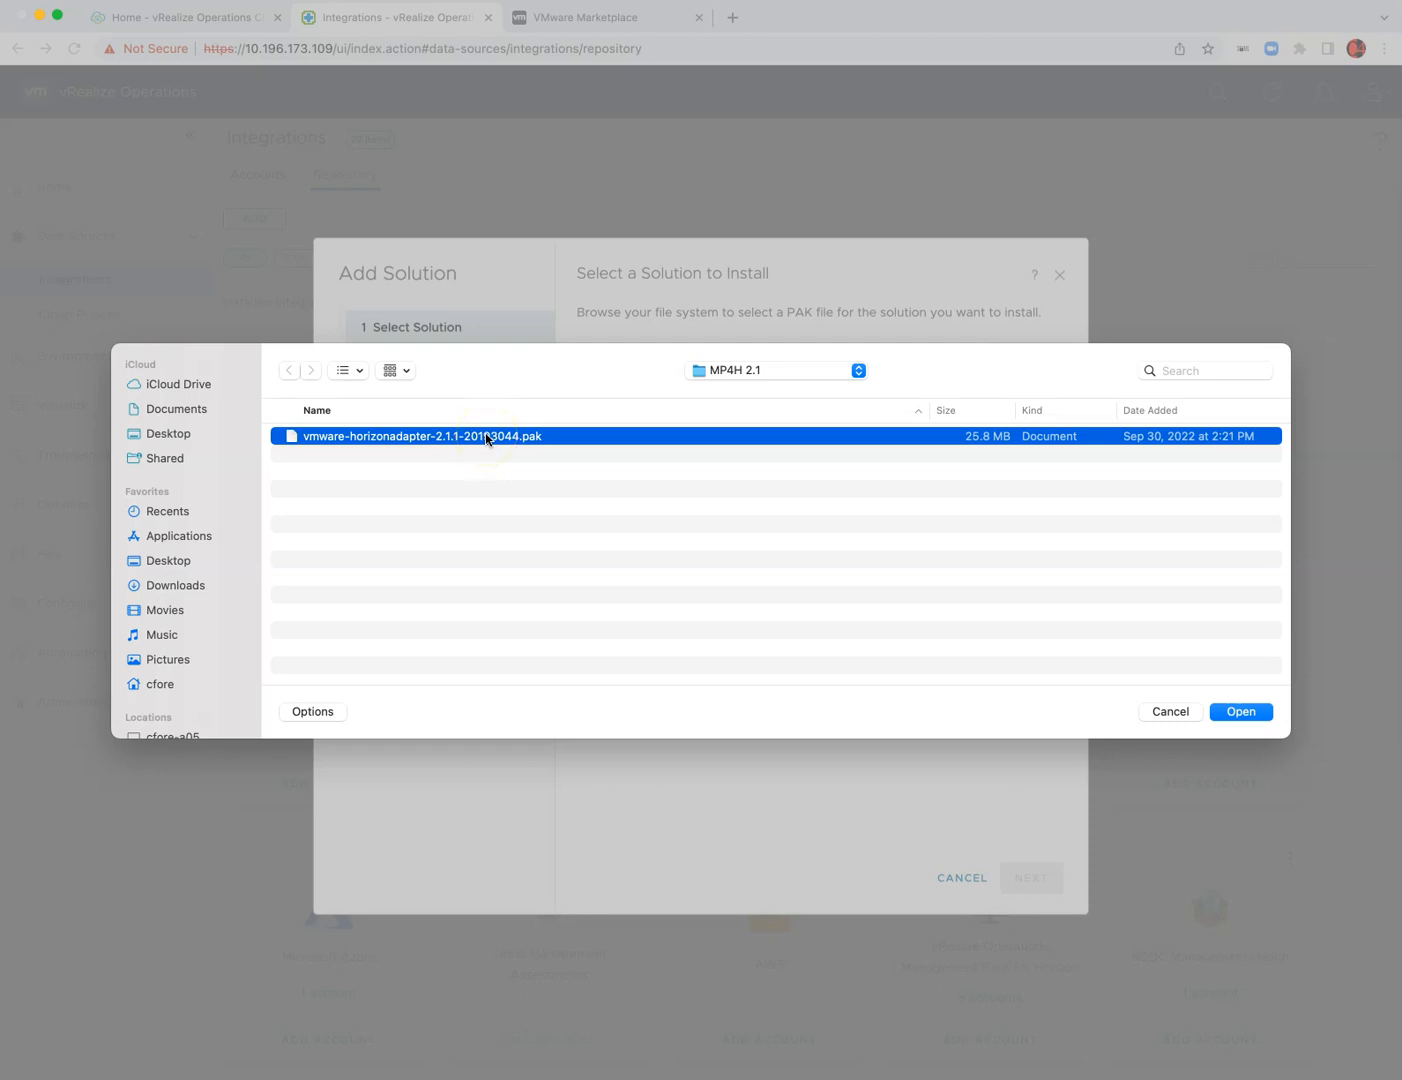
click(1243, 710)
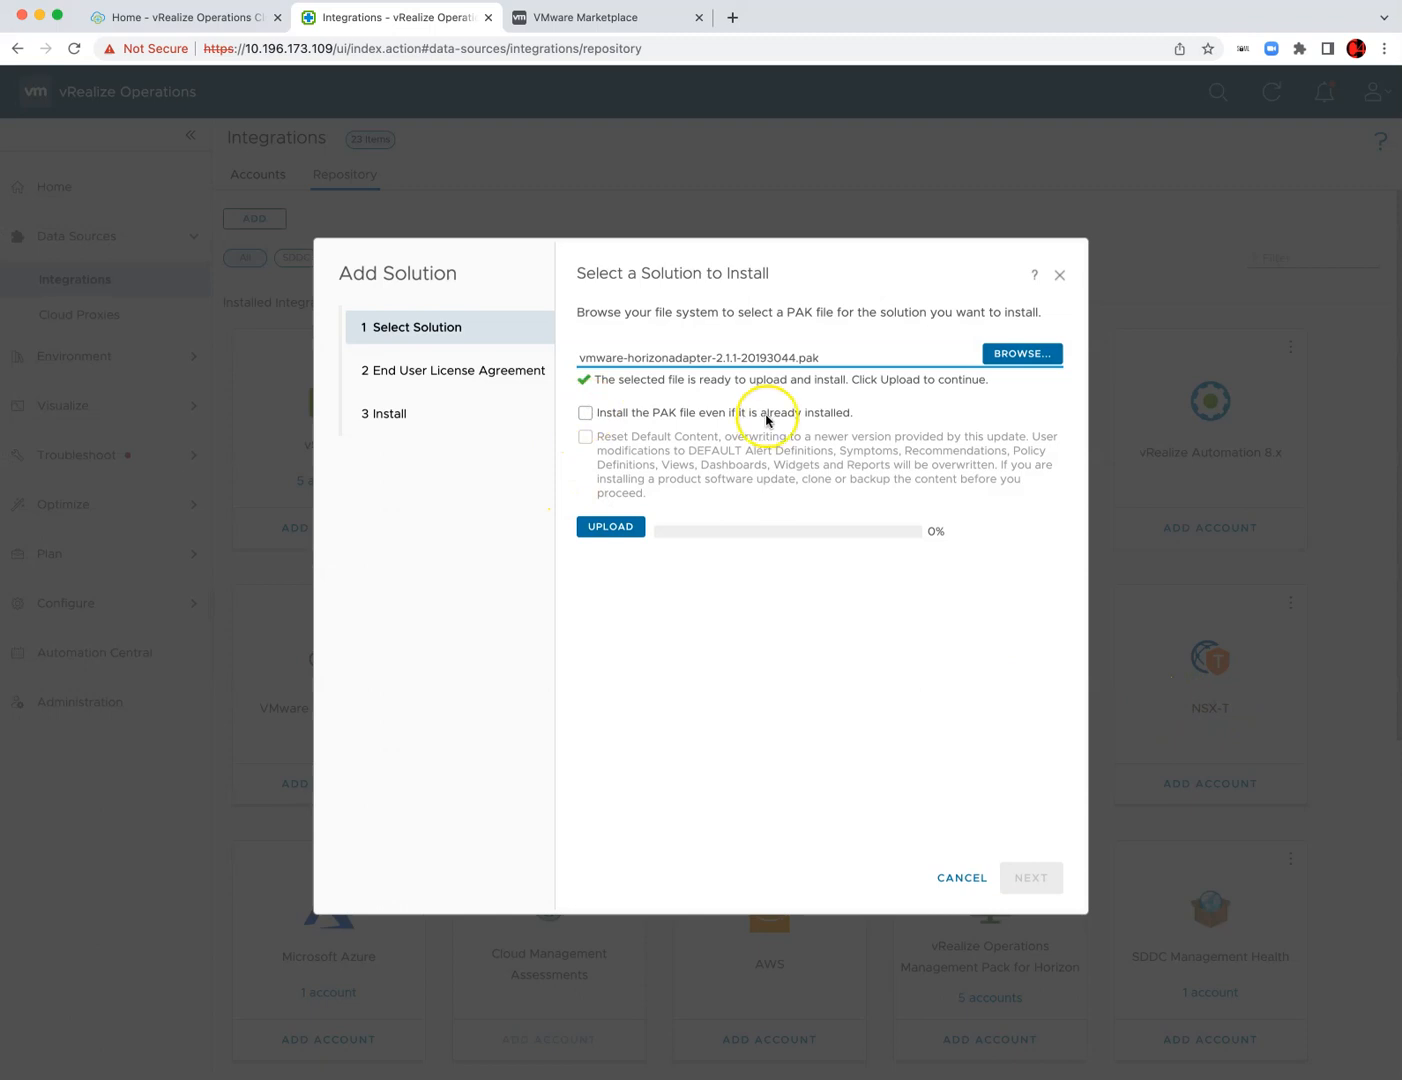
- Try uploading the PAK file with forced reinstallation and an acknowledged default content reset, and cancel the solution installation
click(586, 413)
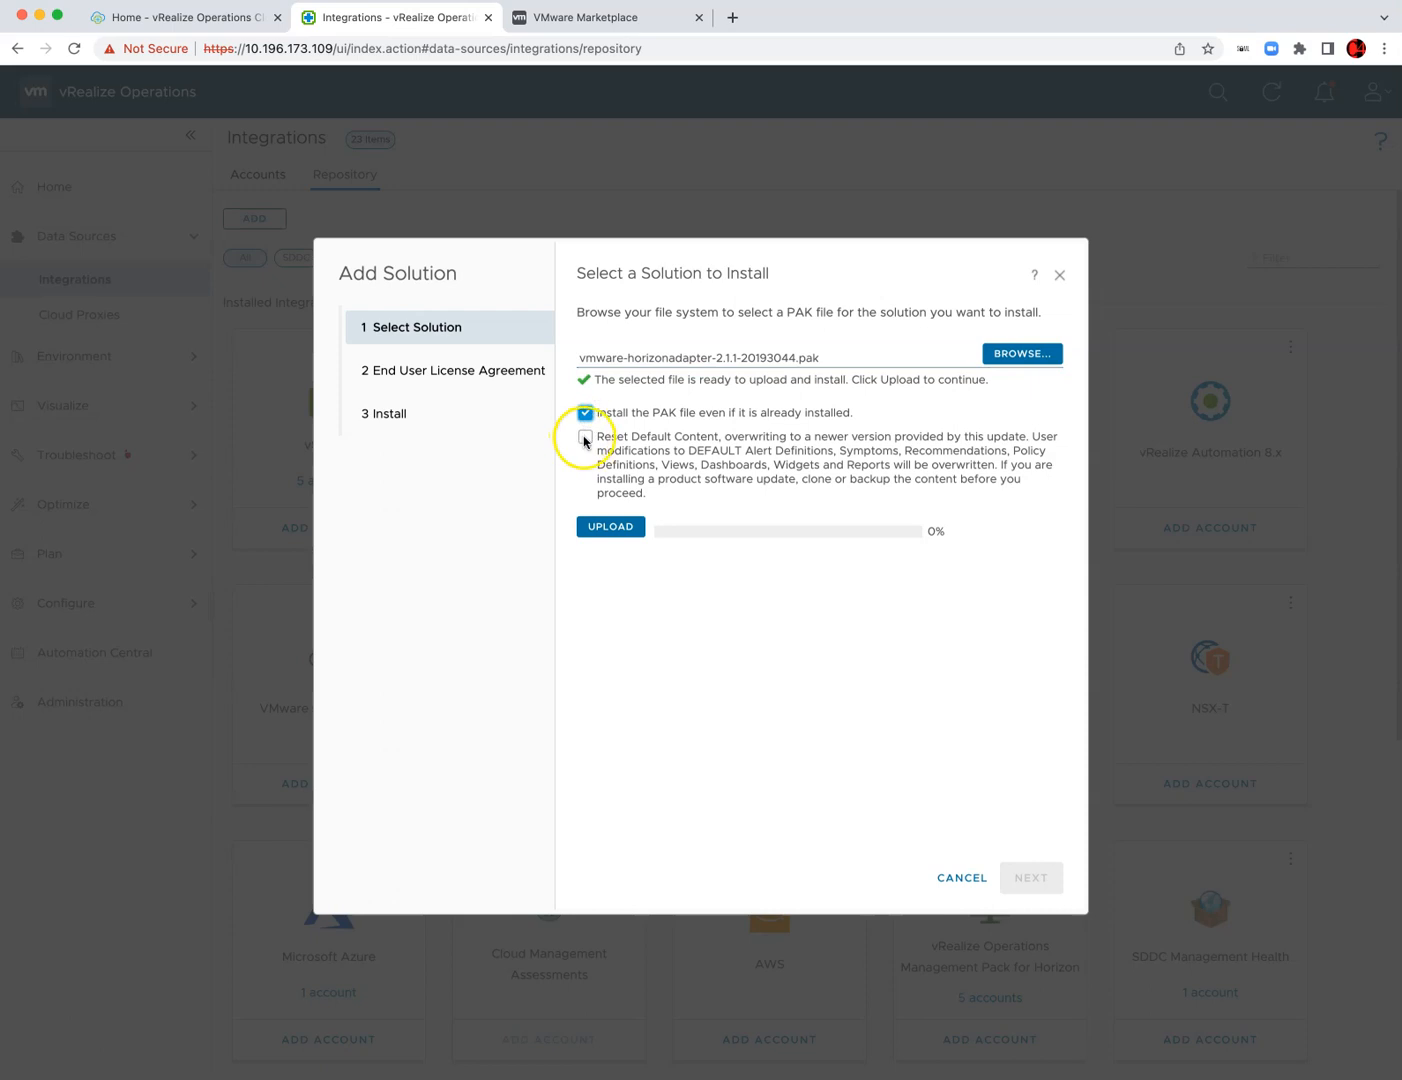
click(585, 439)
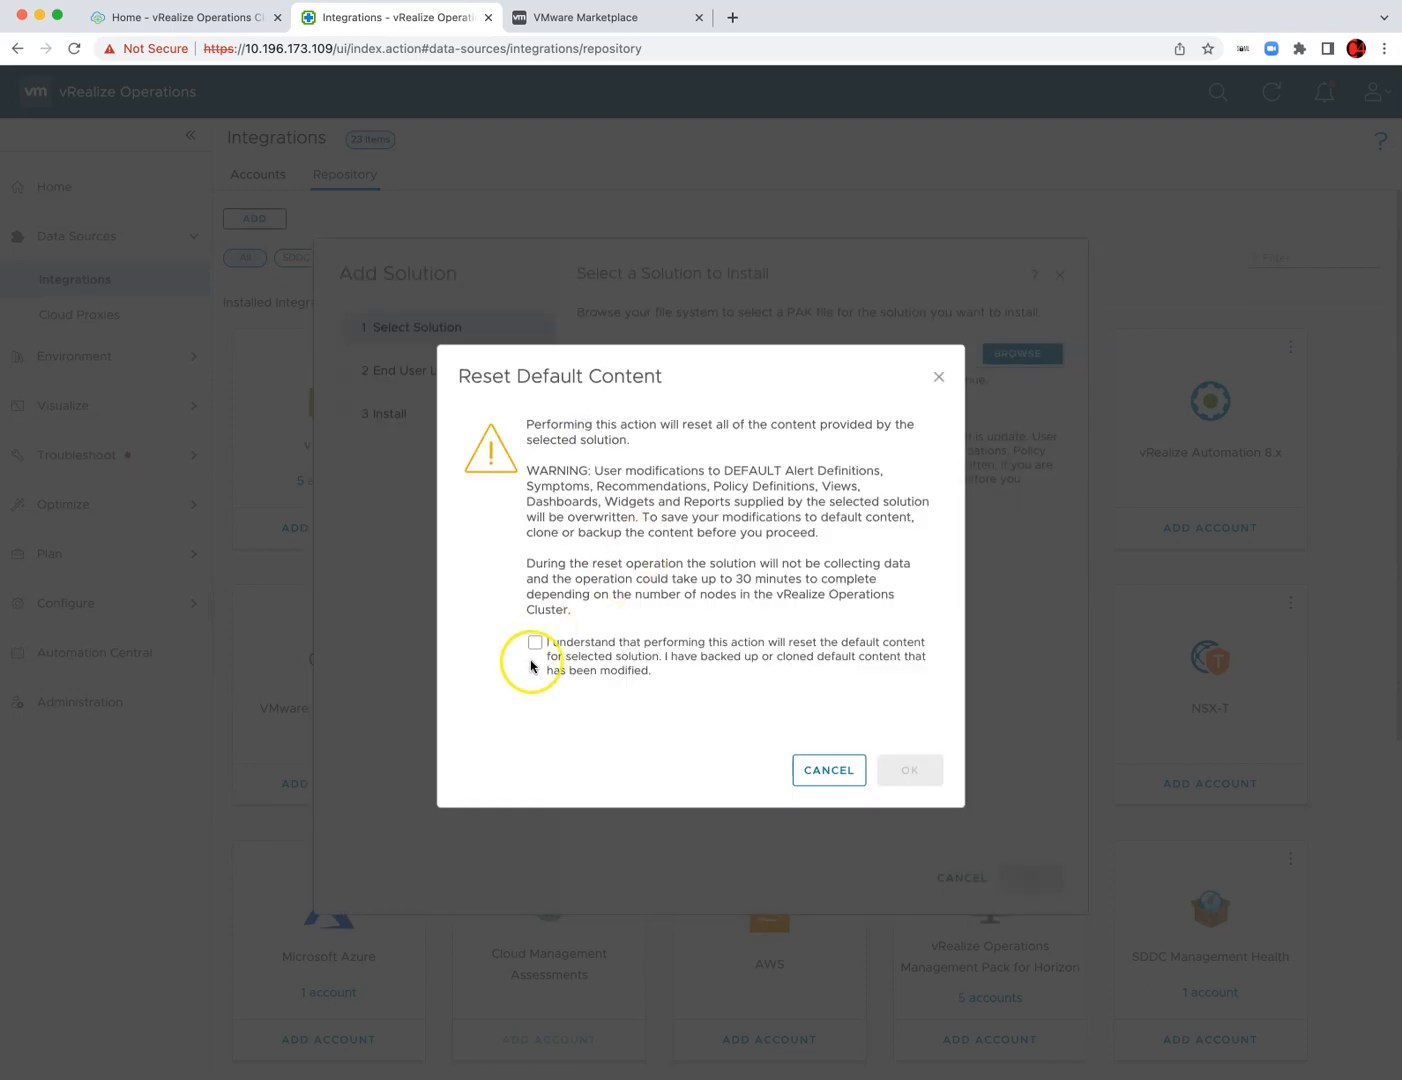
click(534, 642)
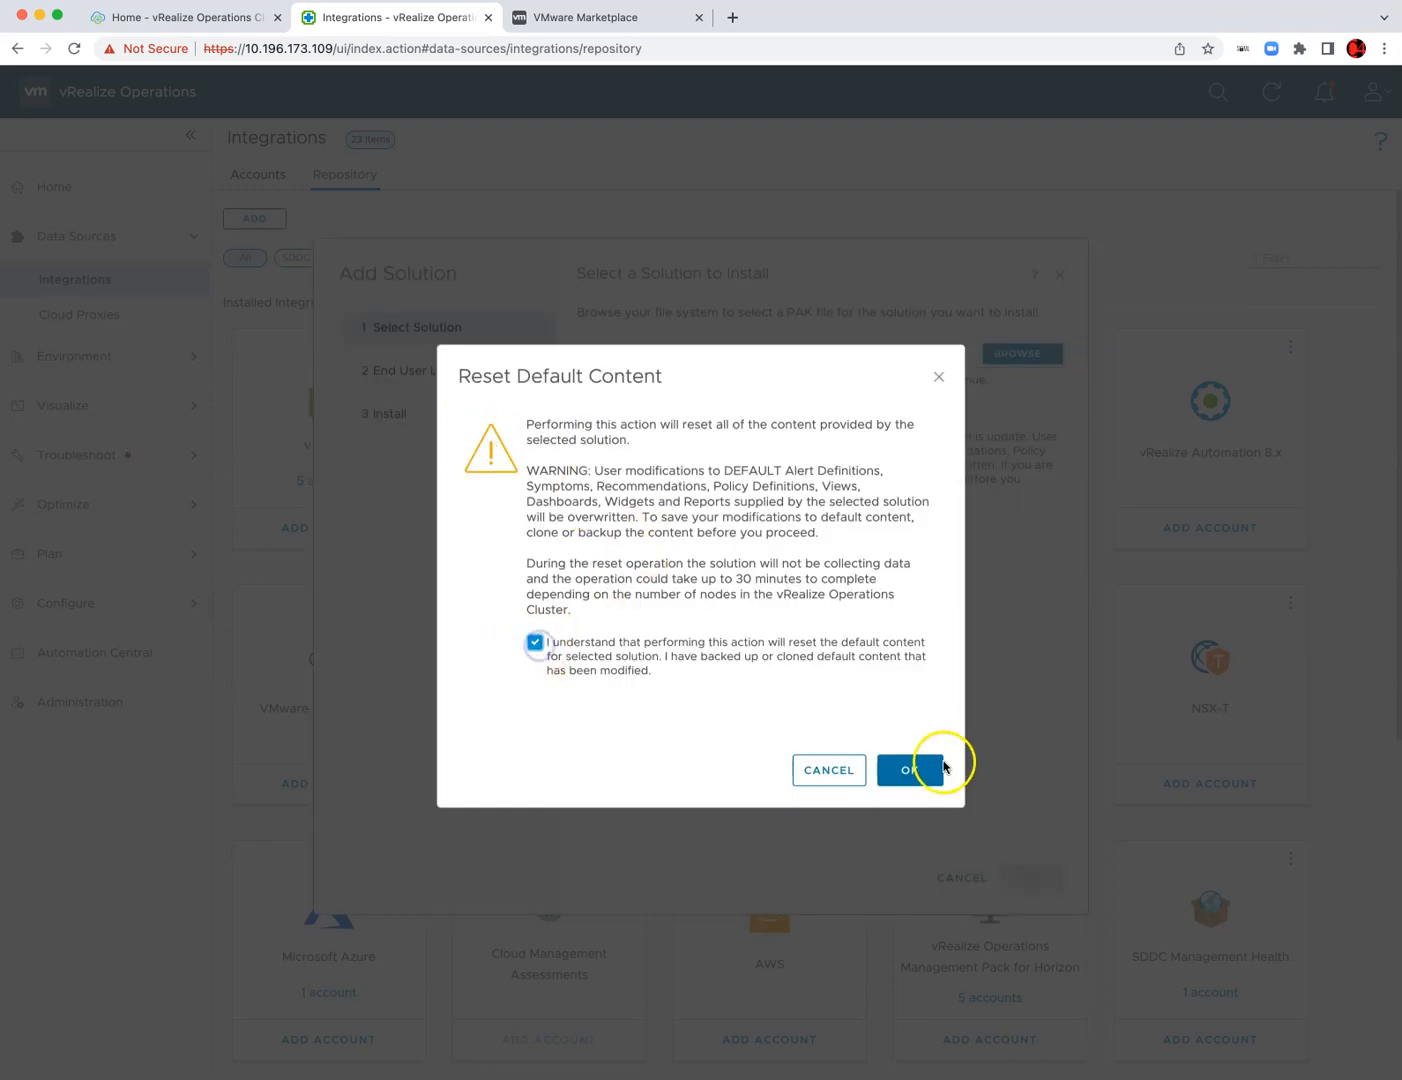
click(914, 773)
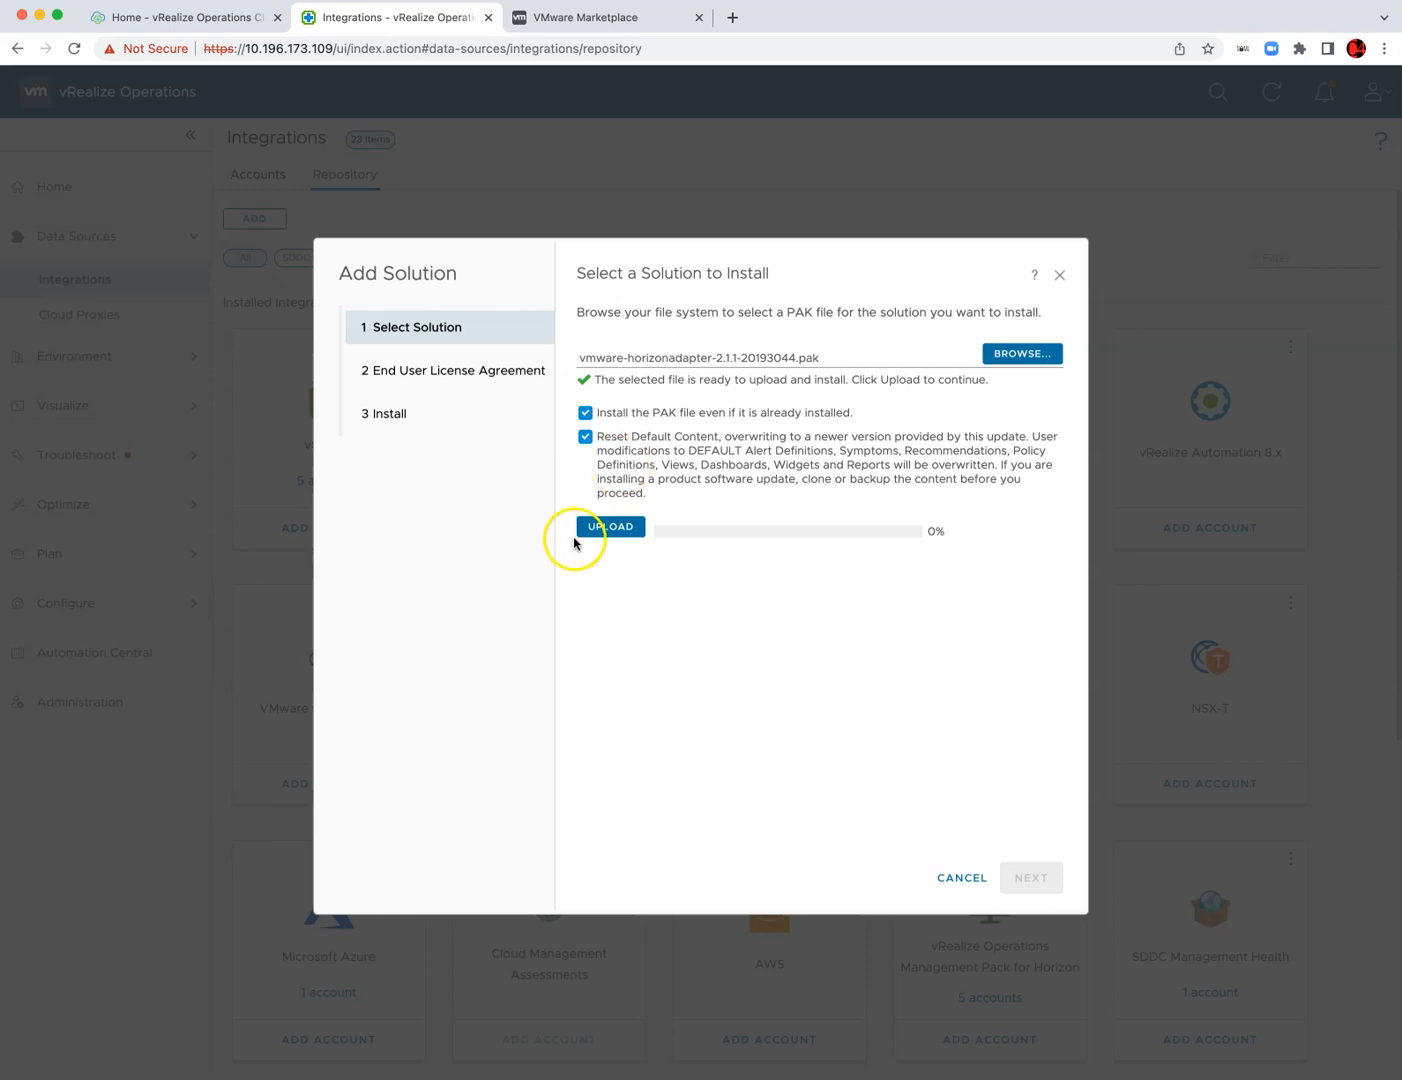
click(605, 531)
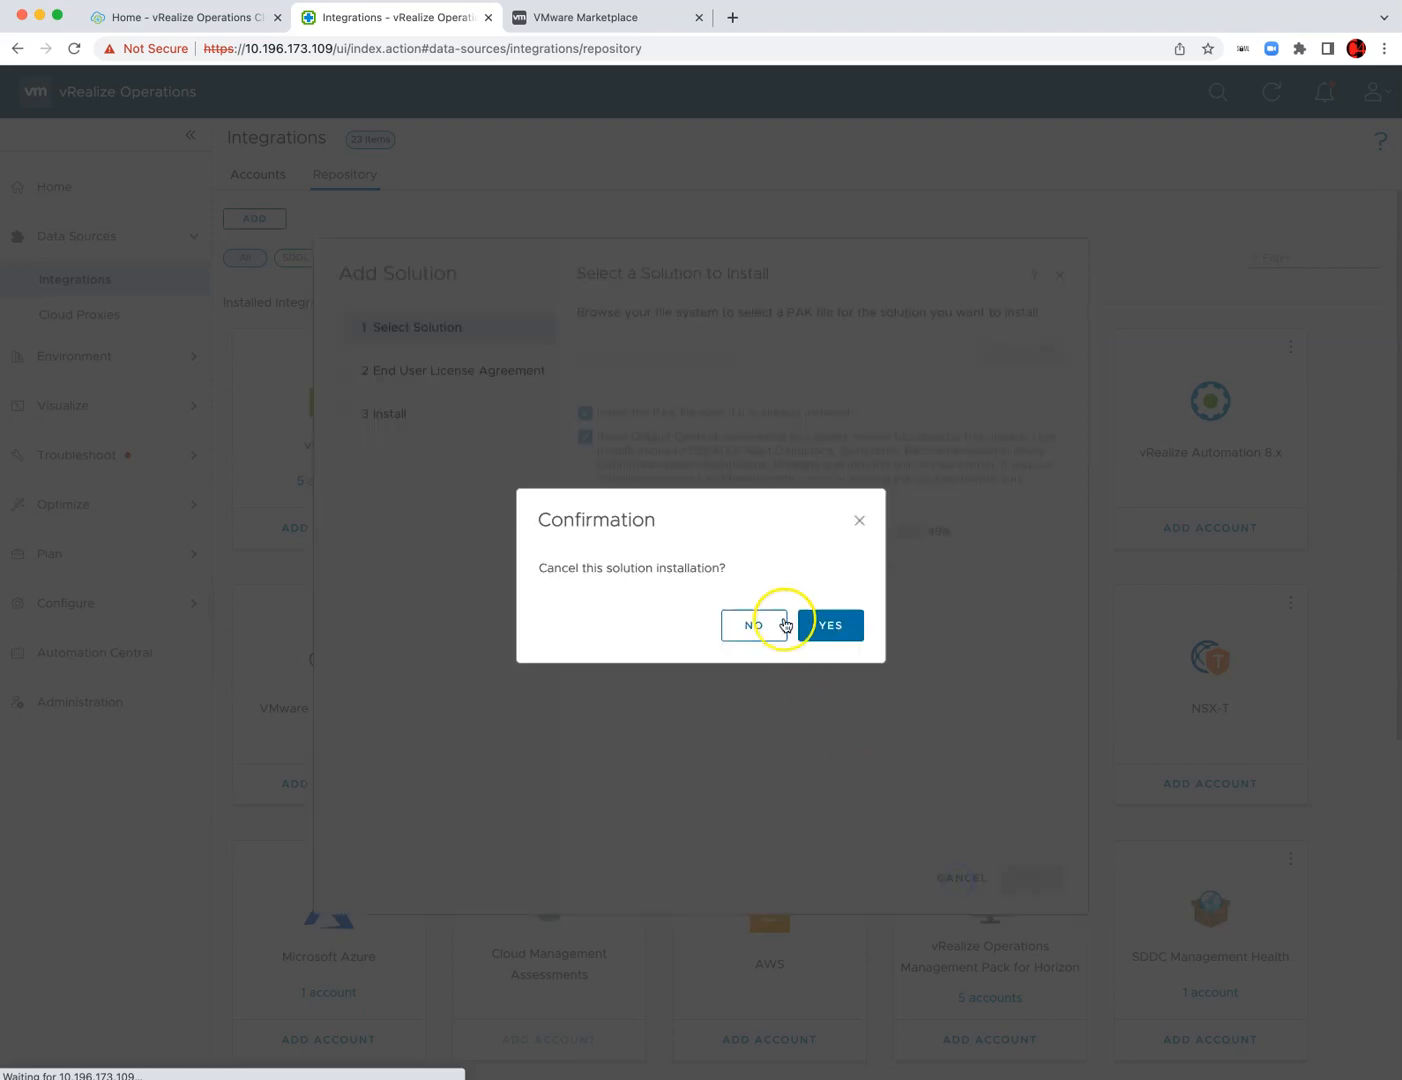
click(823, 627)
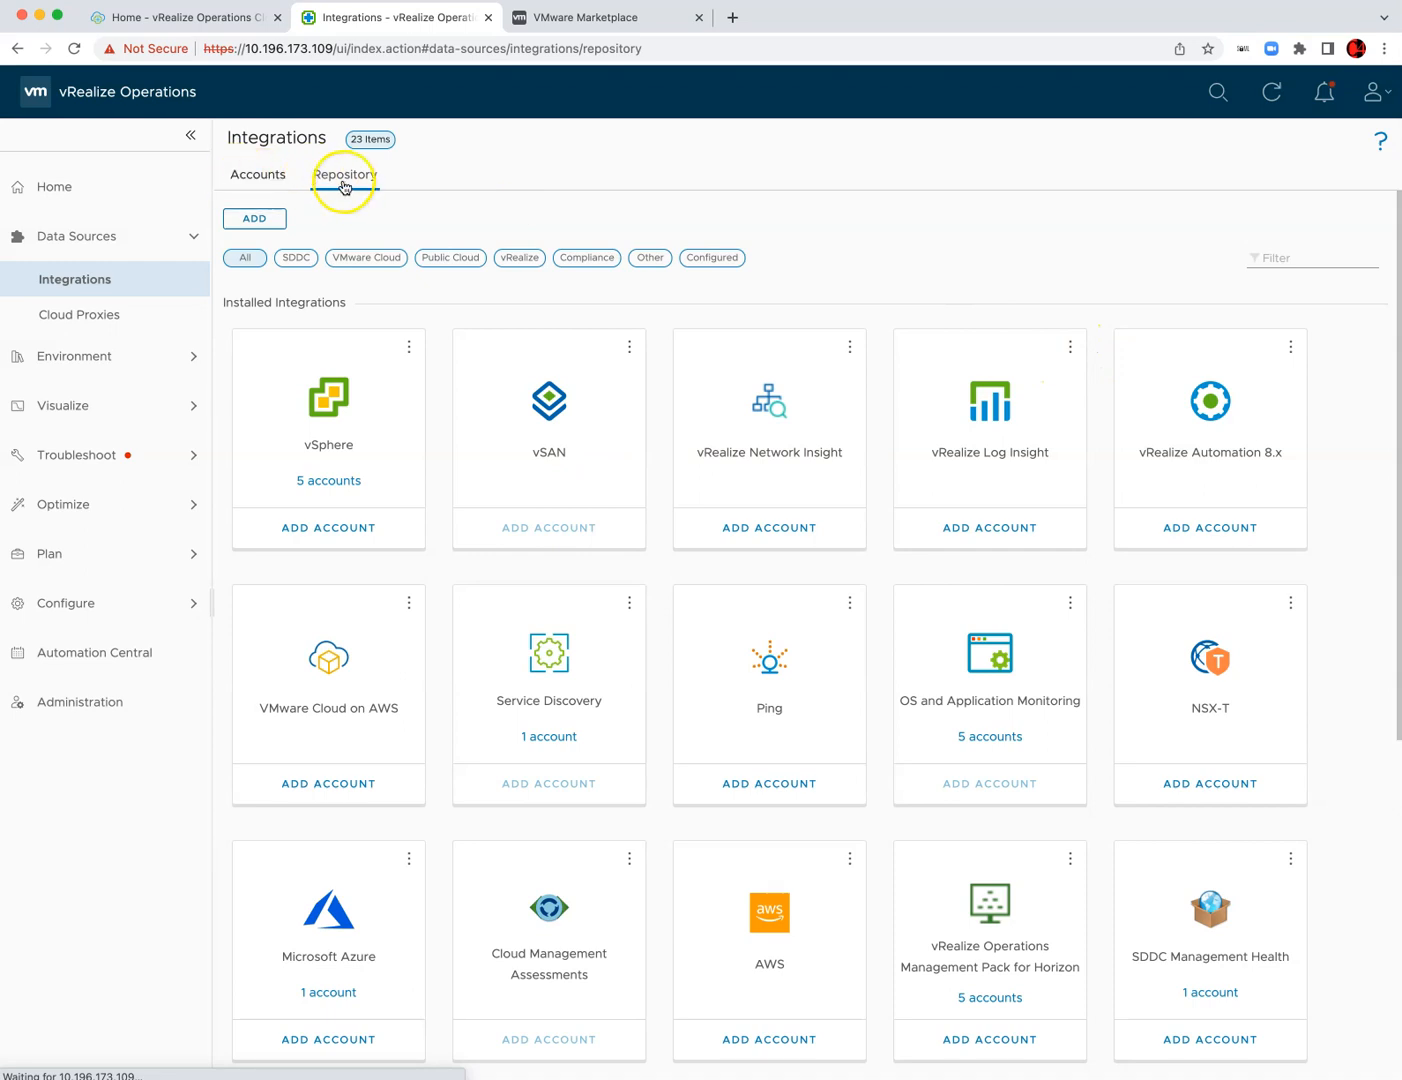
- Expand the VMware Horizon Adapter accounts in Integrations and open a new account form of the VMware Horizon Adapter type
scroll(1041, 872, down, 1)
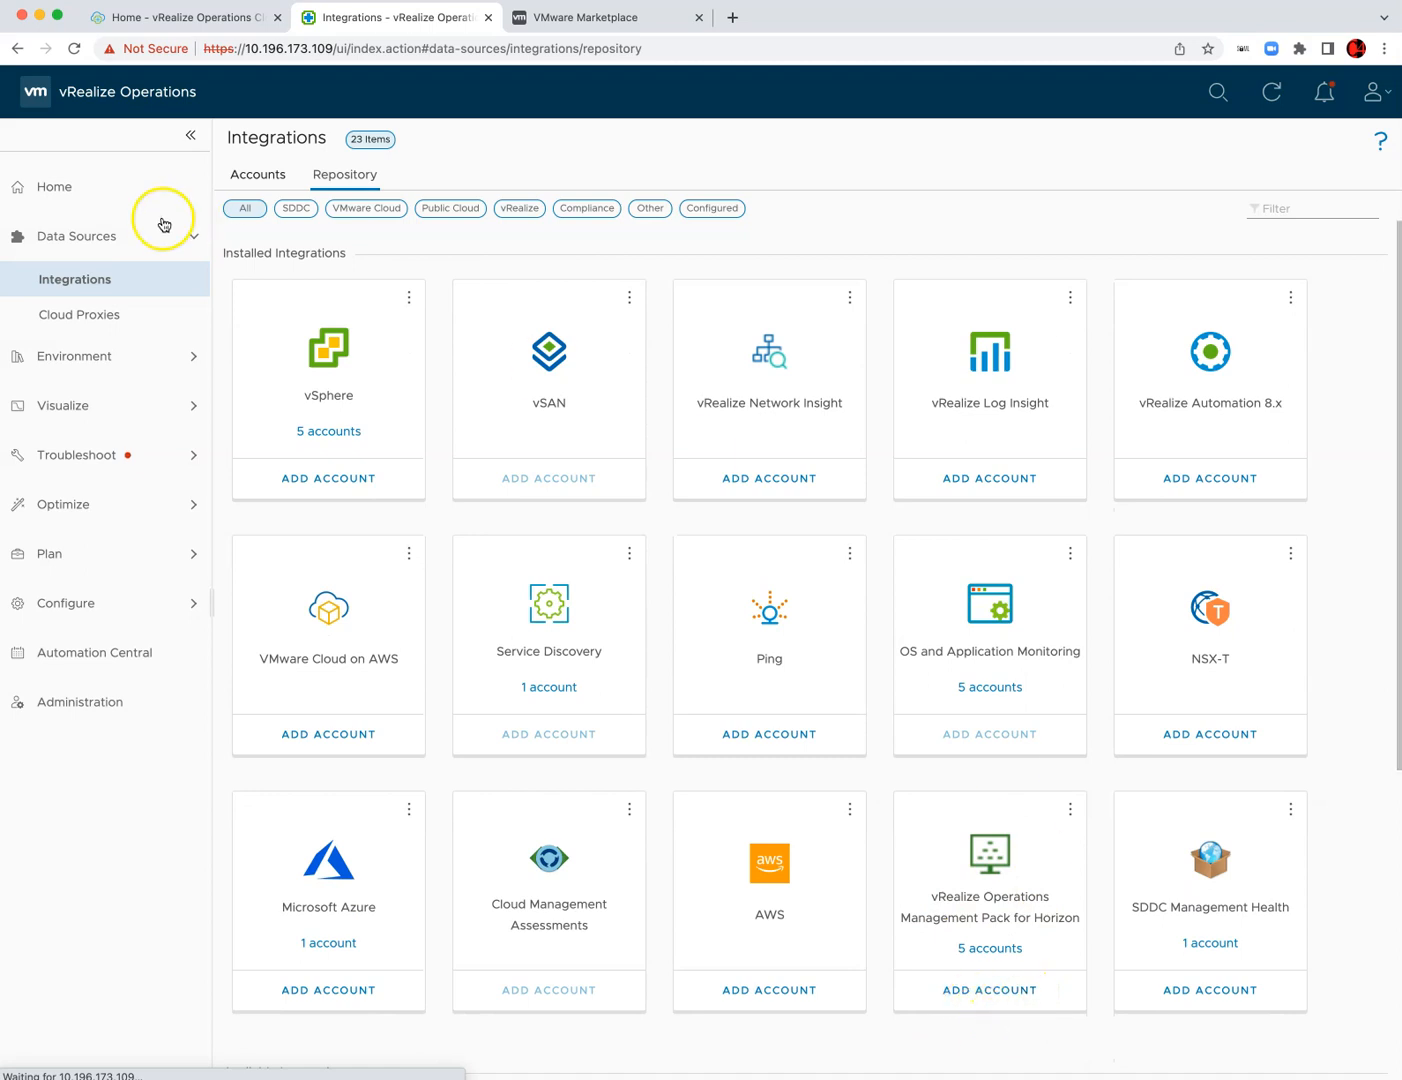
click(240, 180)
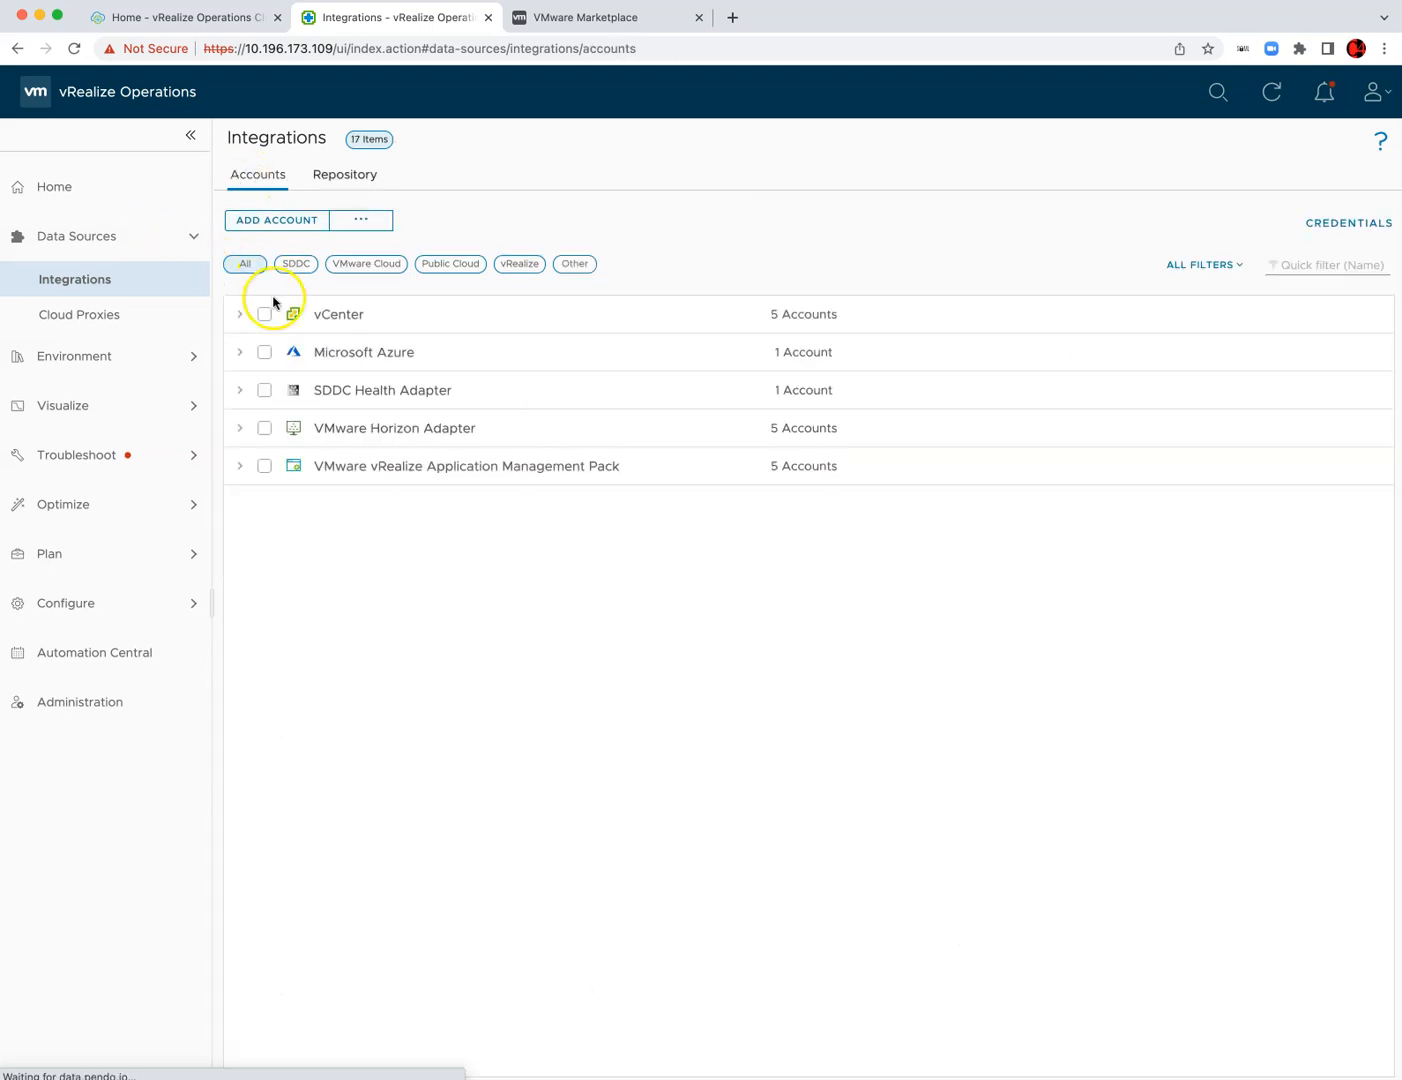
click(239, 428)
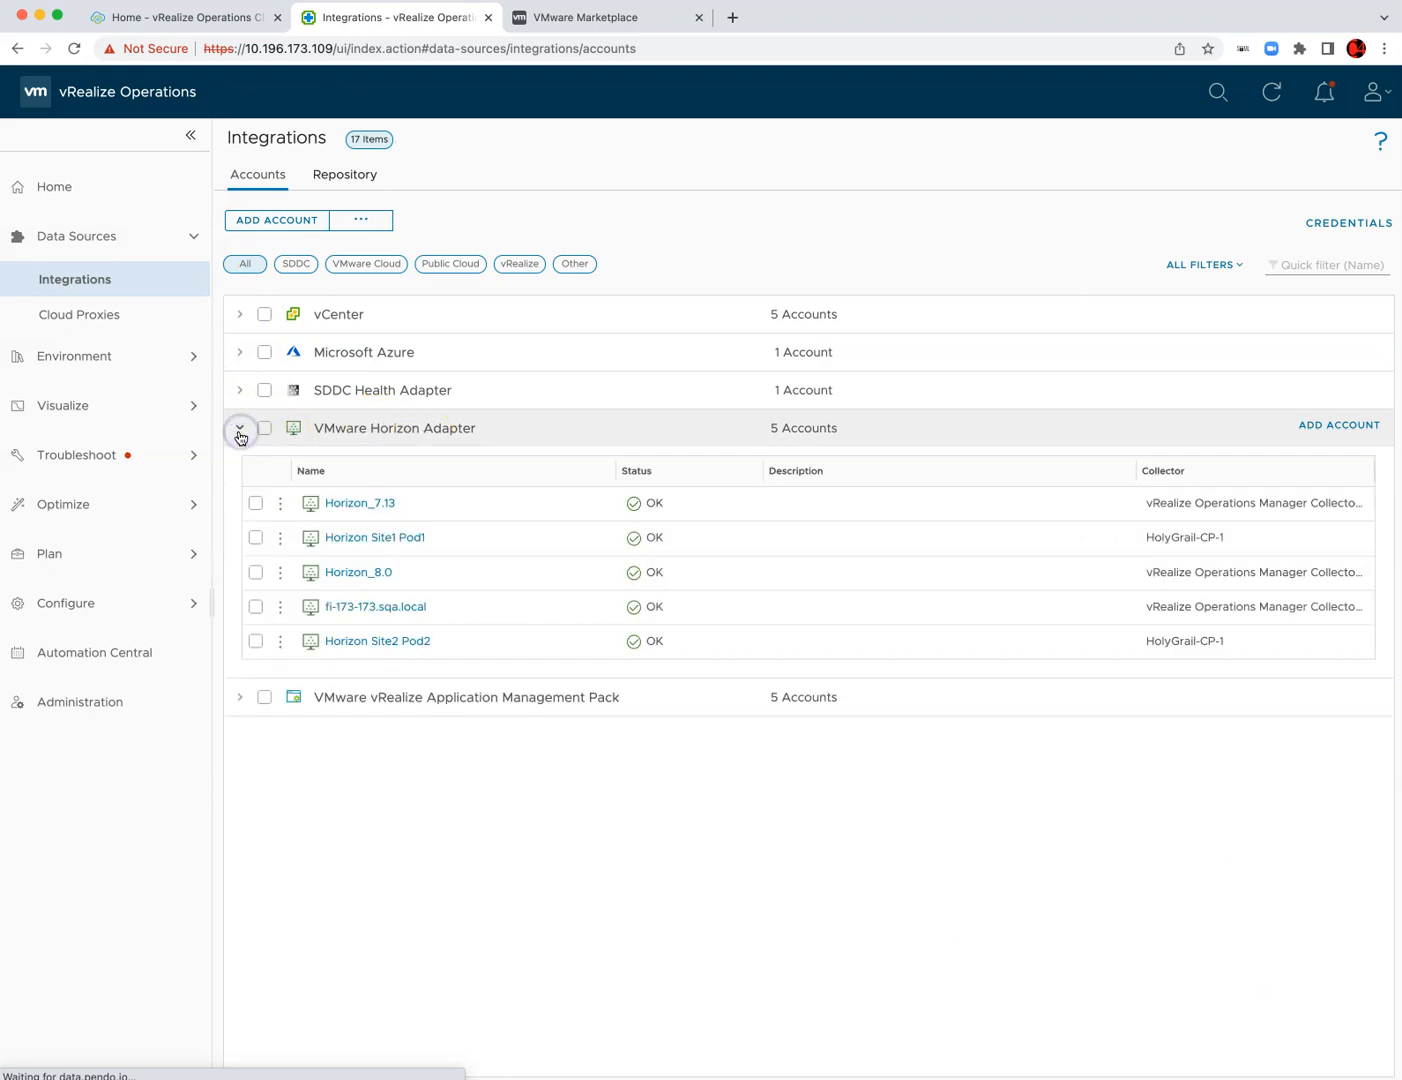
click(359, 221)
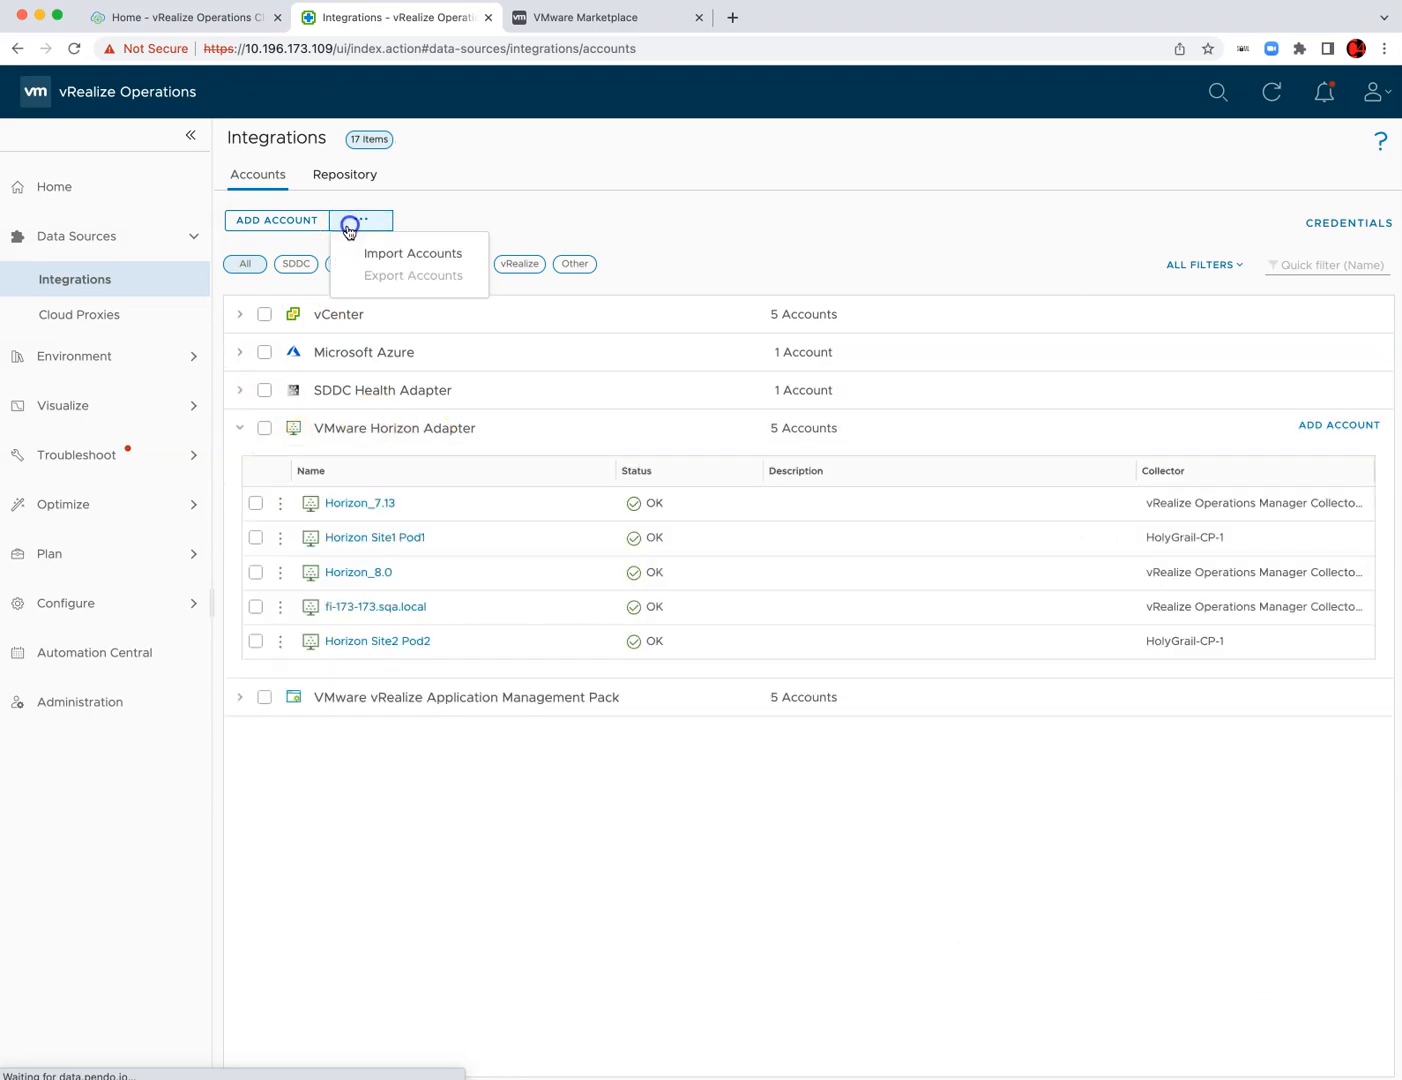
click(294, 228)
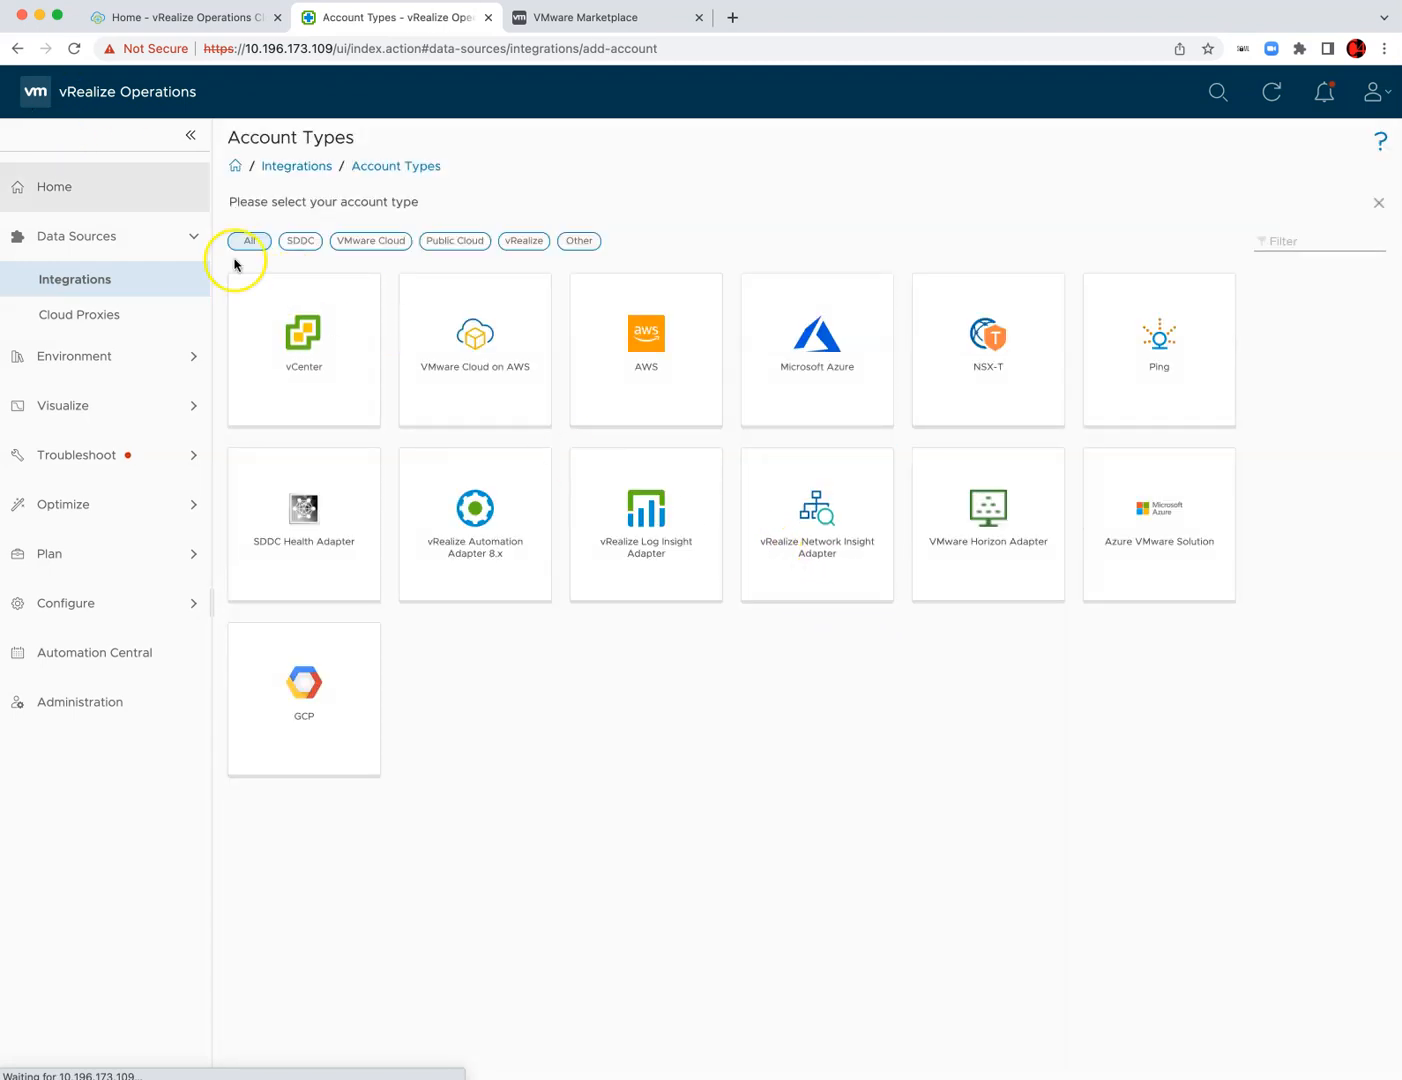
click(1010, 499)
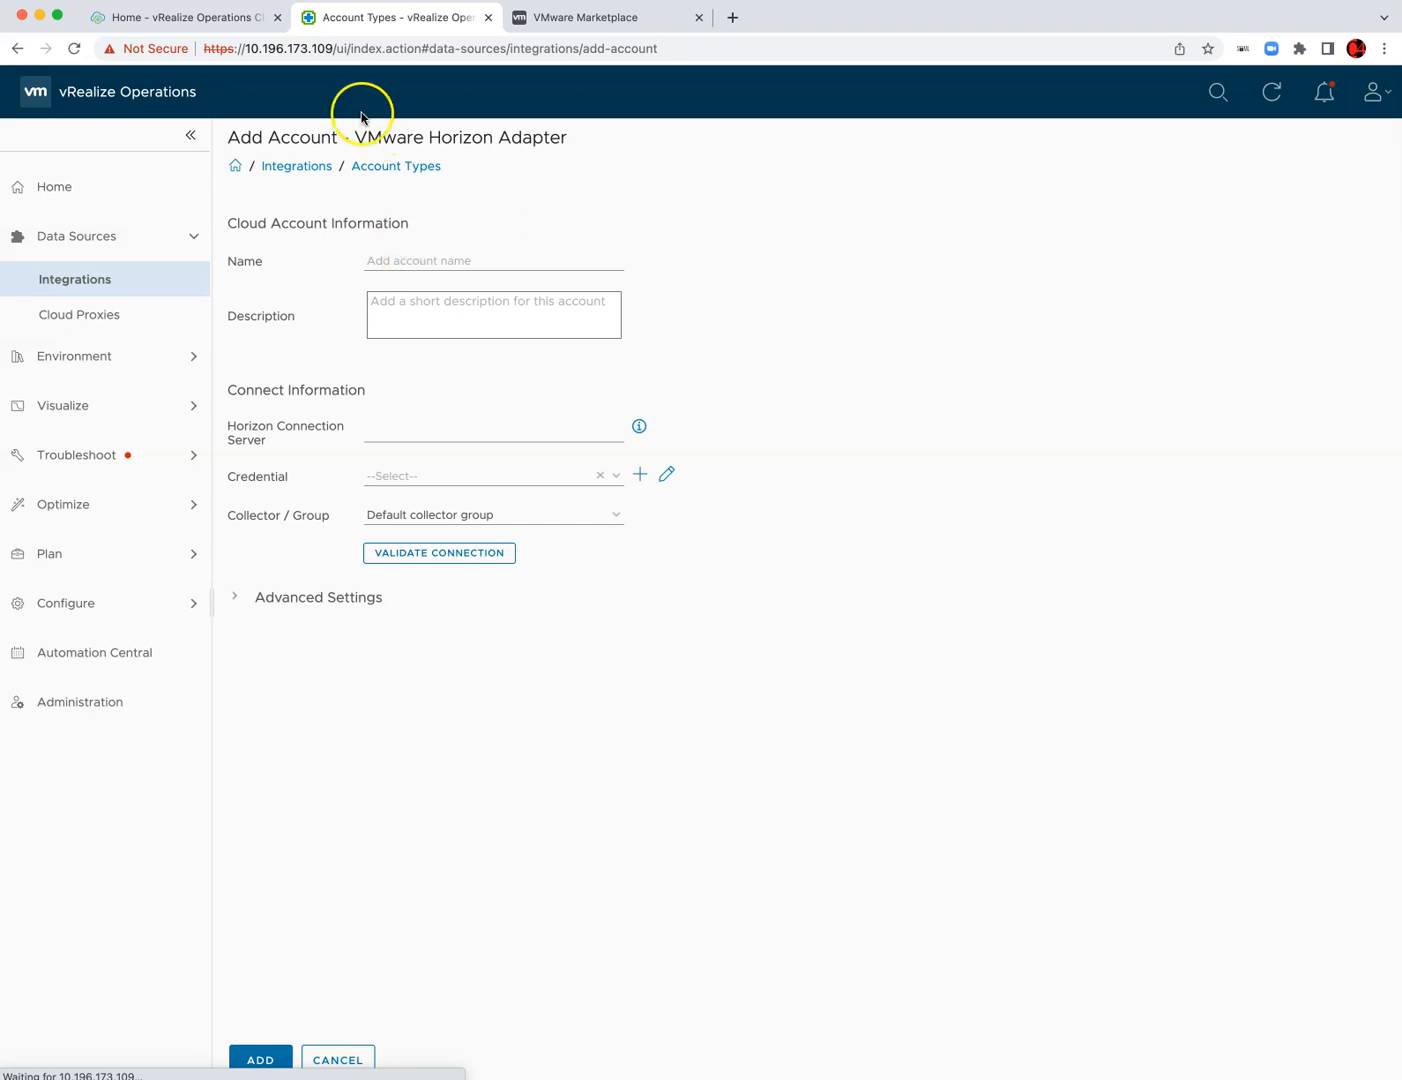
- Switch to vRealize Operations Cloud and open the repository of its data source integrations
click(193, 20)
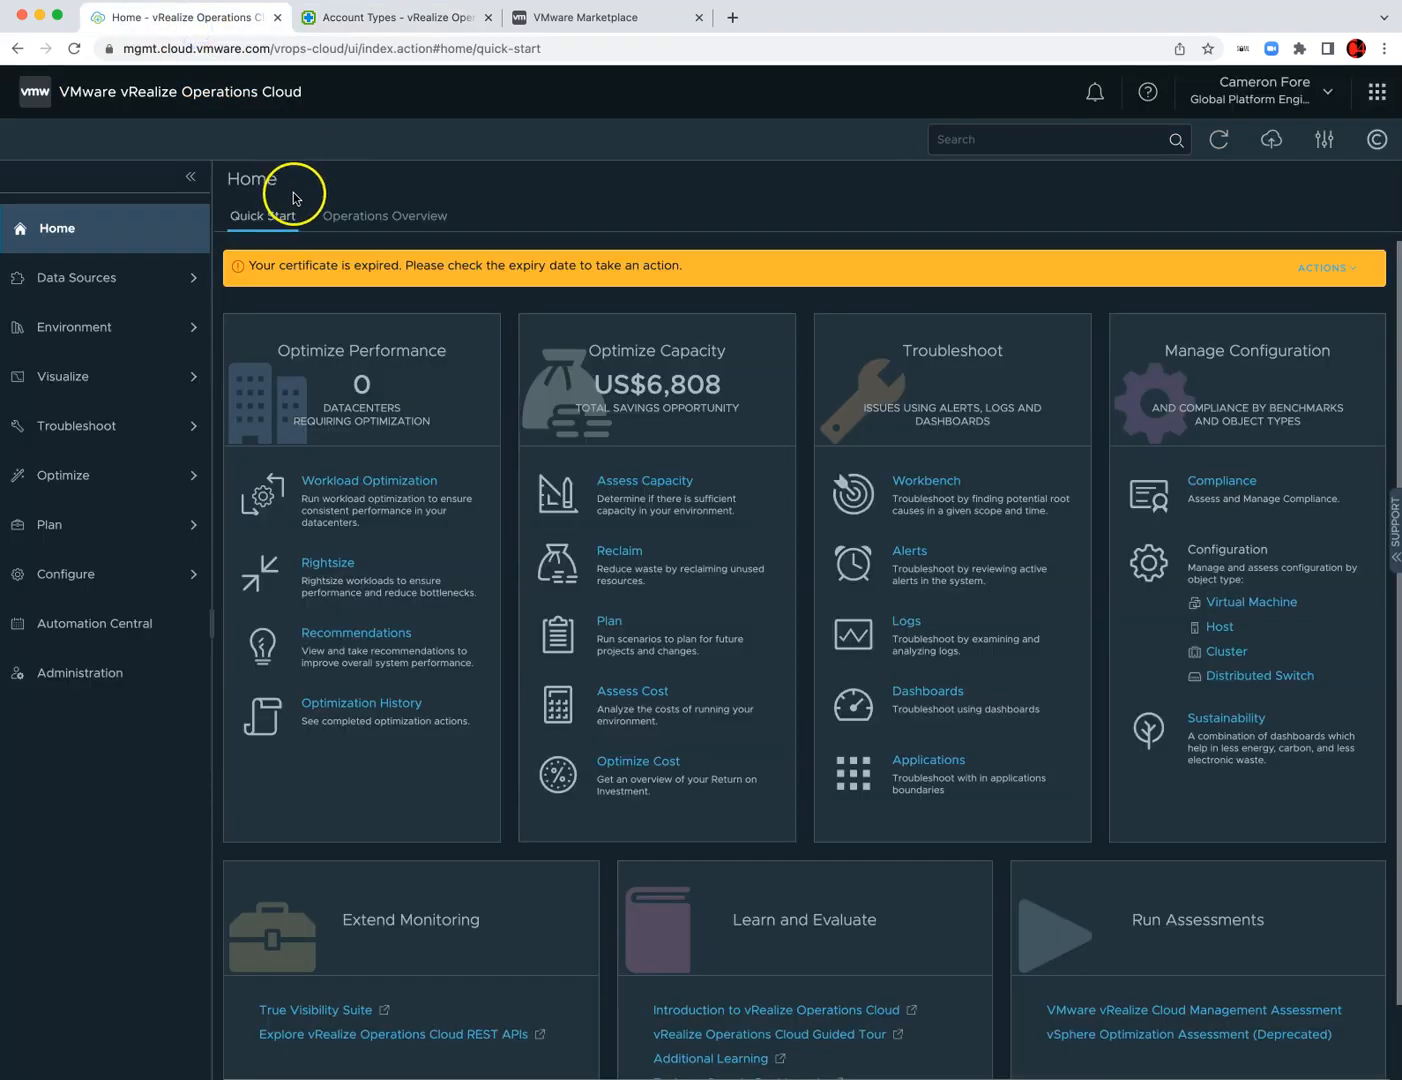
click(116, 289)
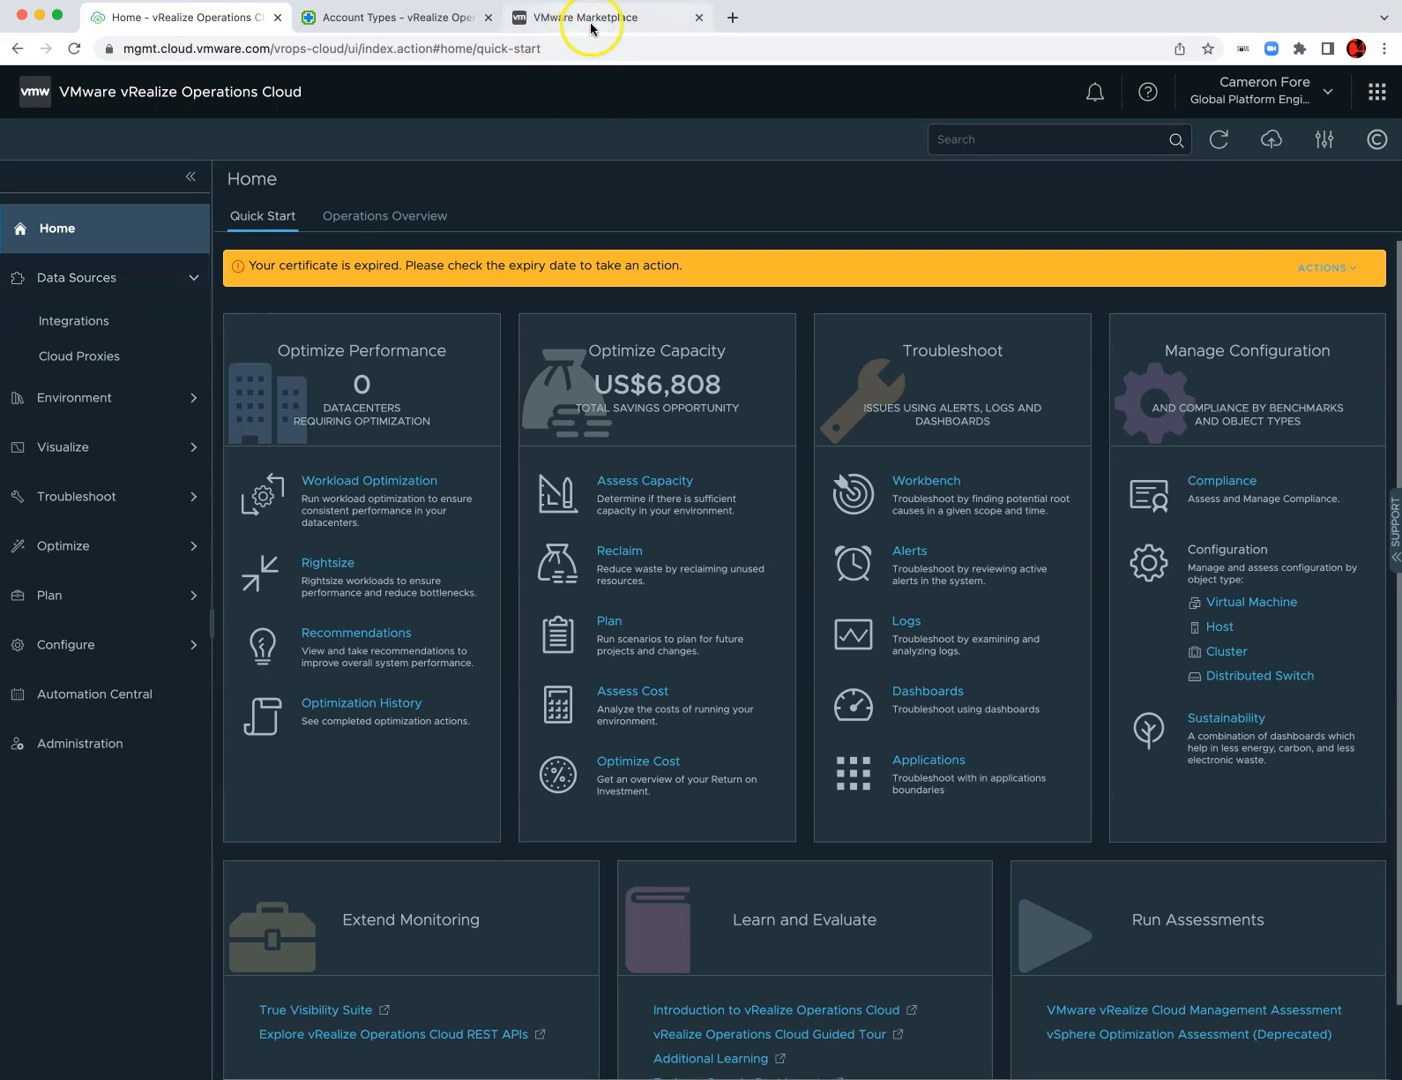
click(74, 321)
click(327, 222)
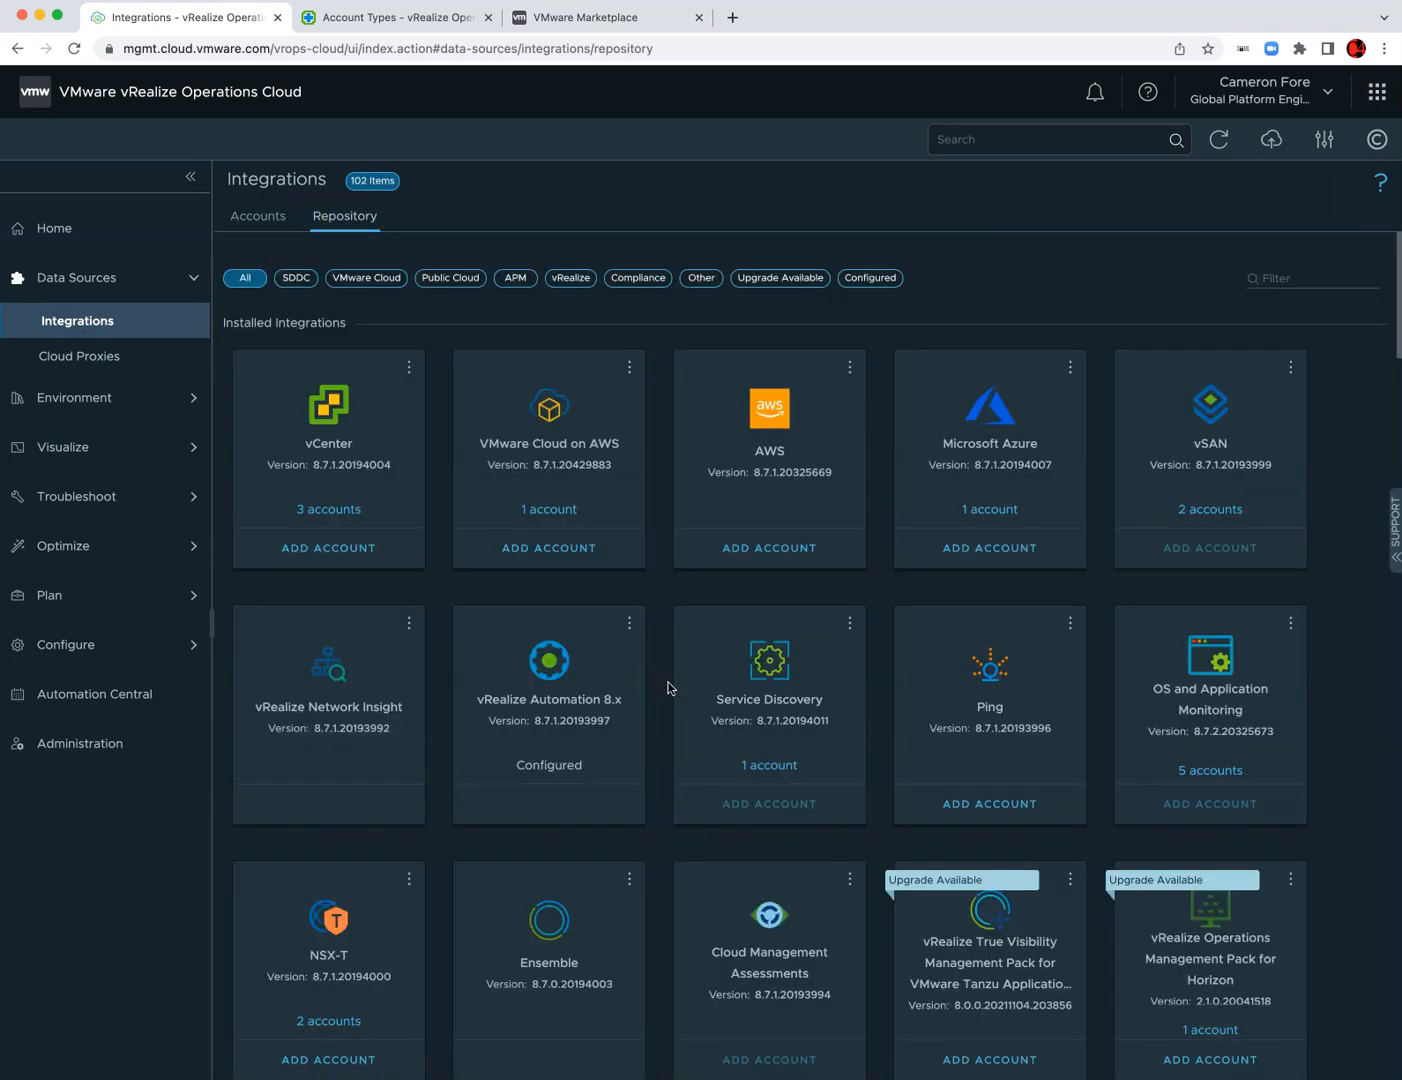
- Try to upgrade the vRealize Operations Management Pack for Horizon from the repository and cancel the solution download
scroll(860, 835, down, 2)
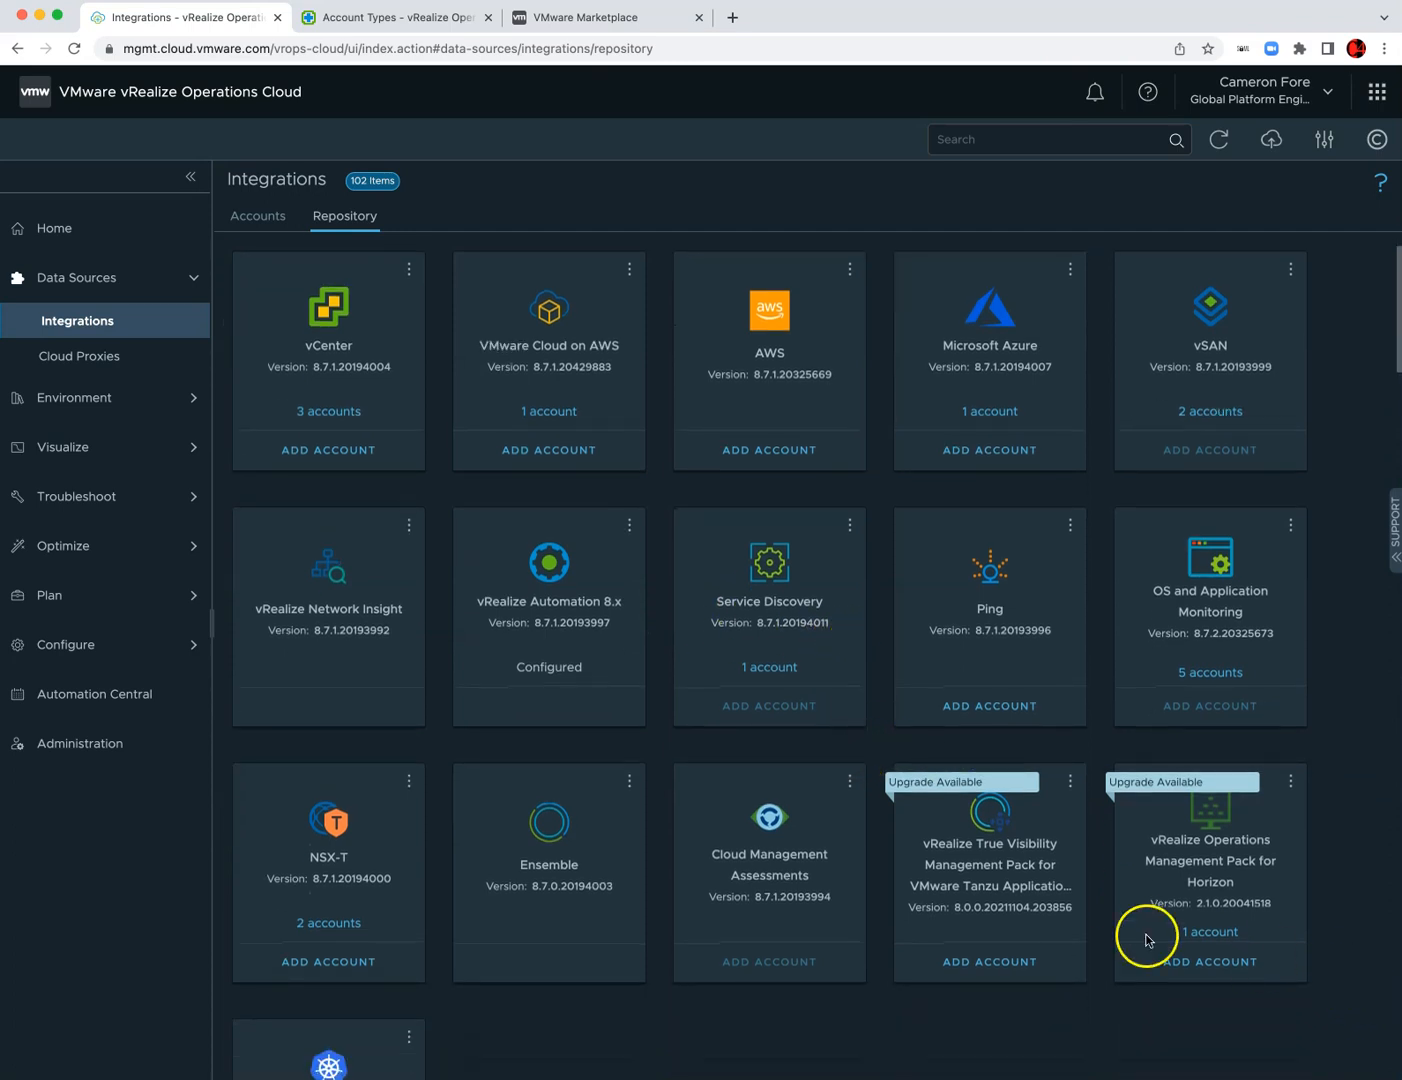
click(1229, 901)
click(1290, 782)
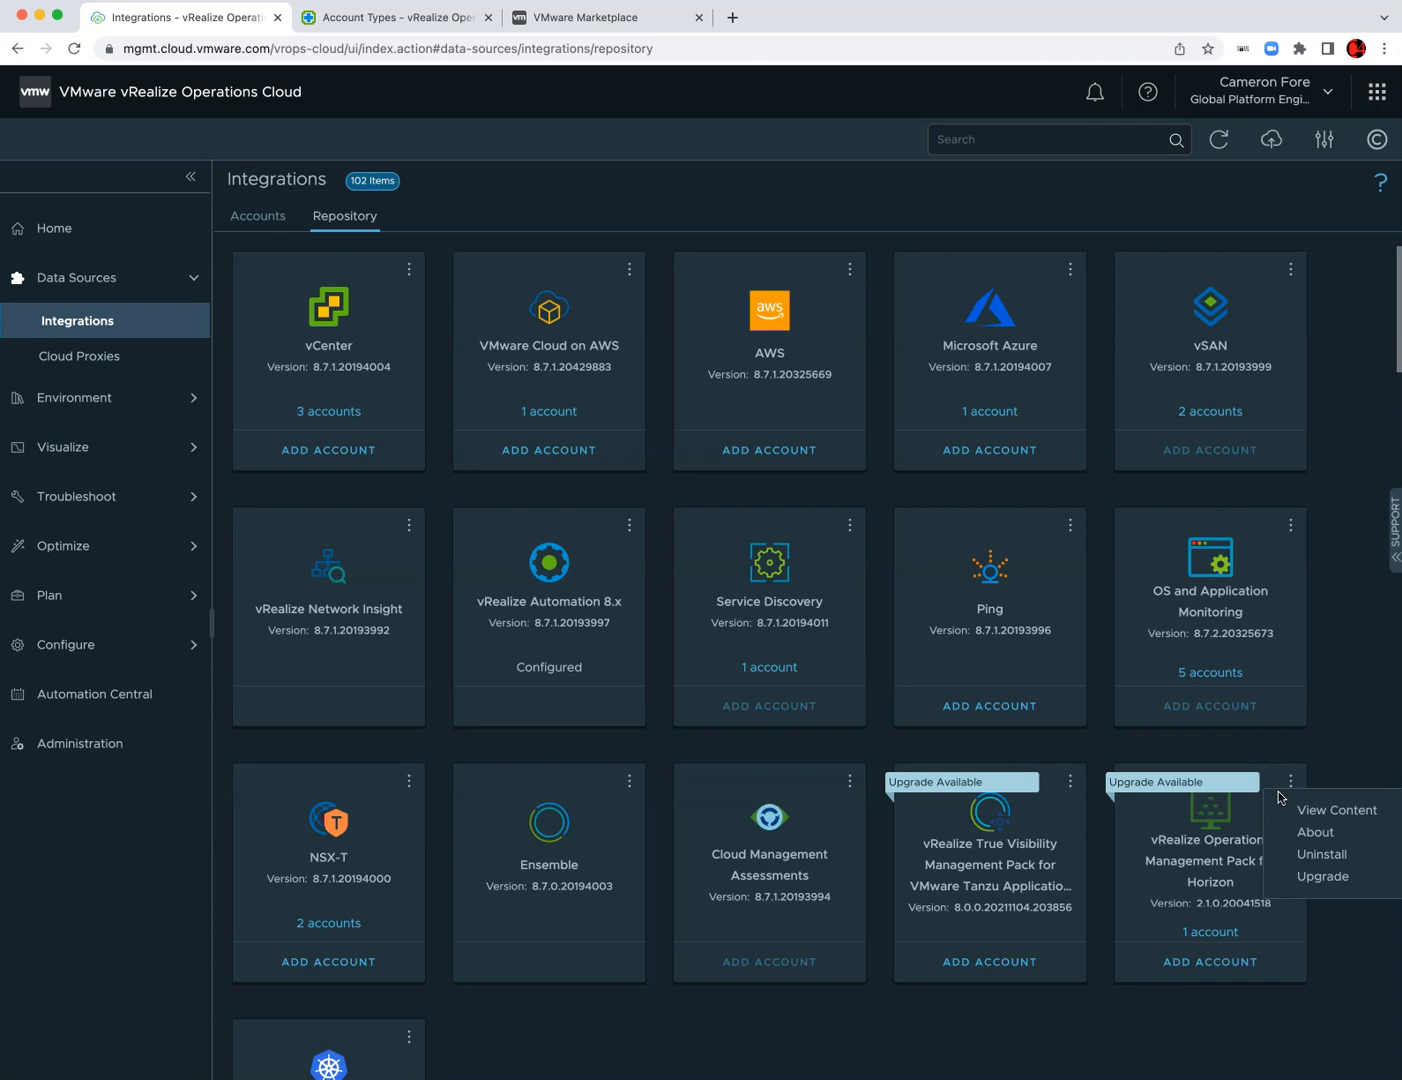
click(1318, 884)
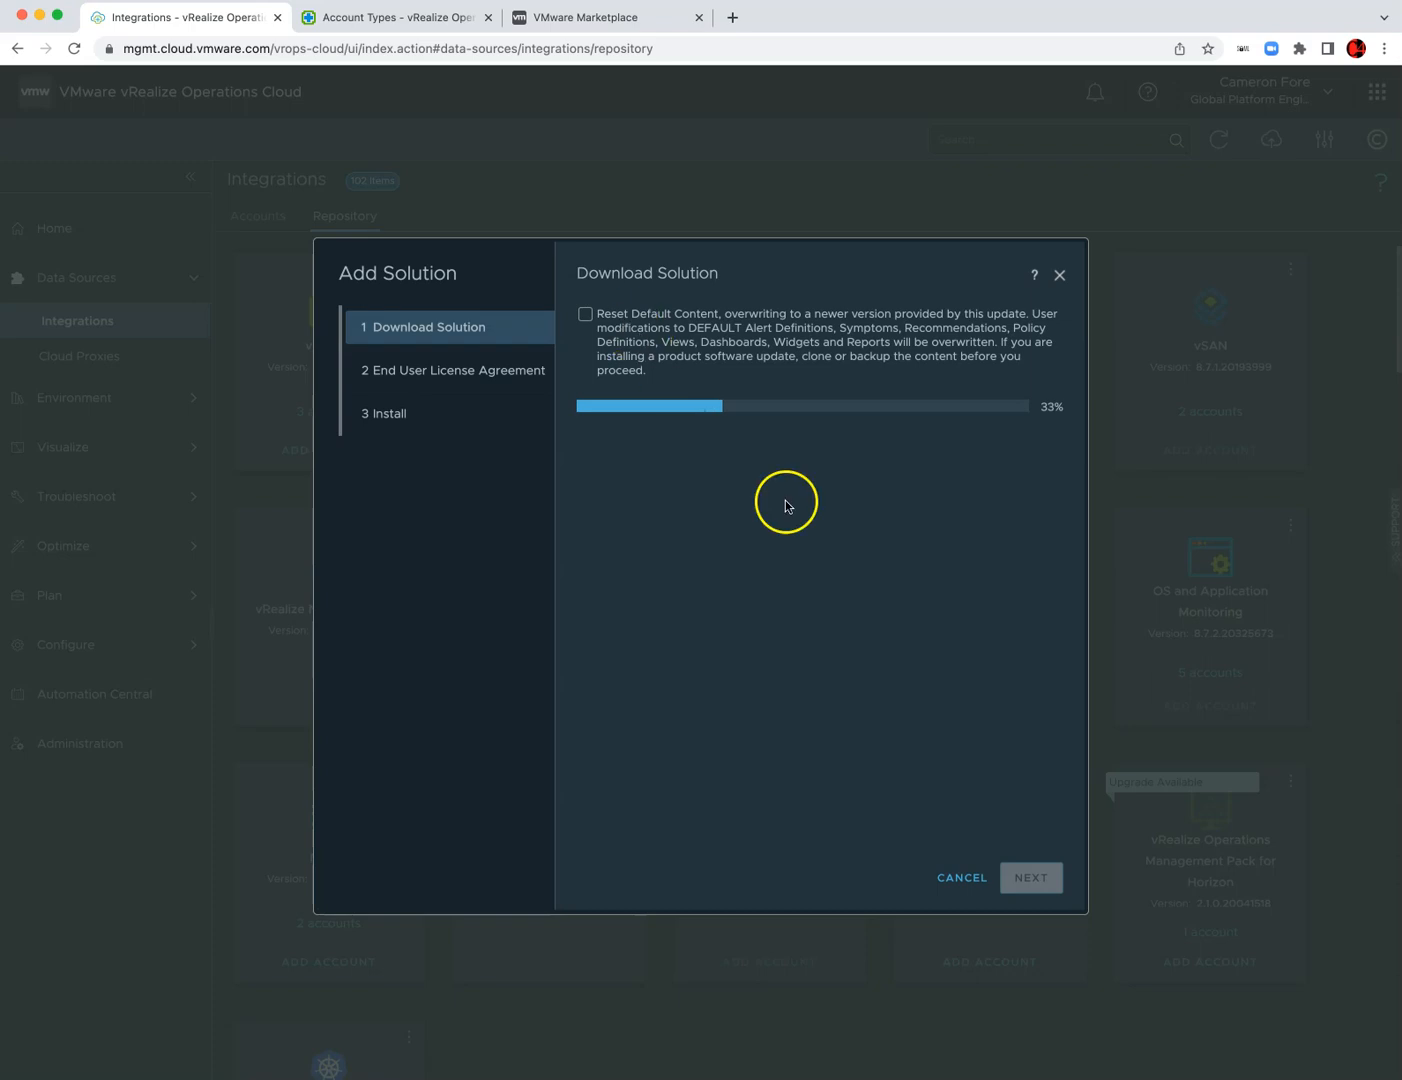
click(953, 882)
click(838, 626)
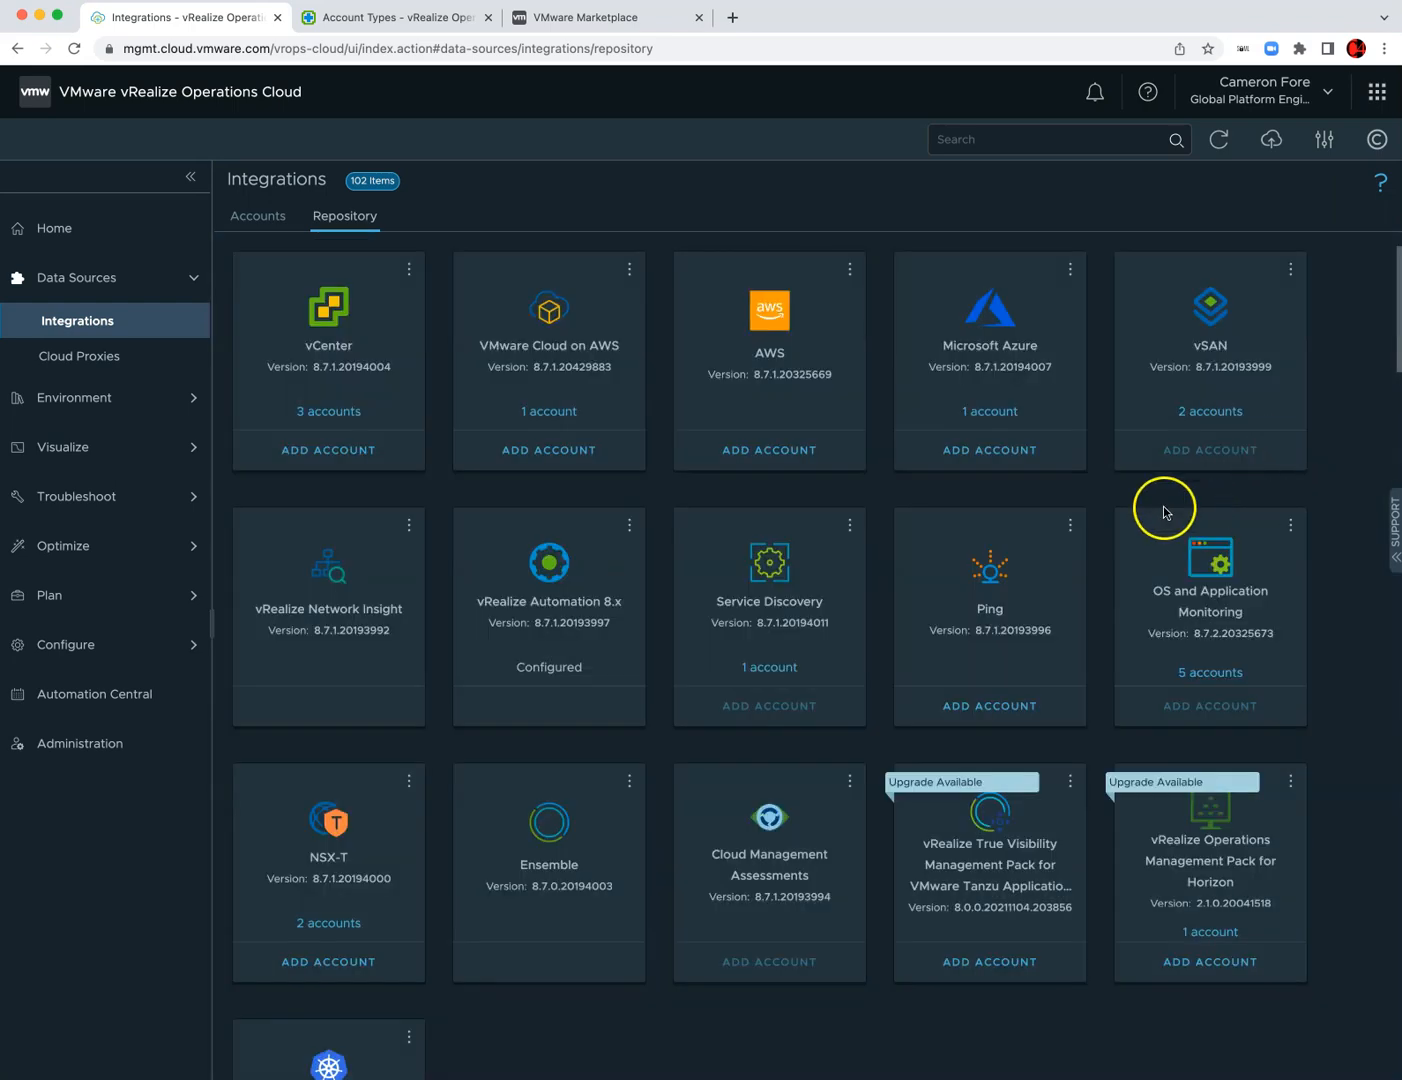
- Start a new account for the Horizon management pack named Horizon Test Pod 1 and expand its advanced settings
click(1208, 961)
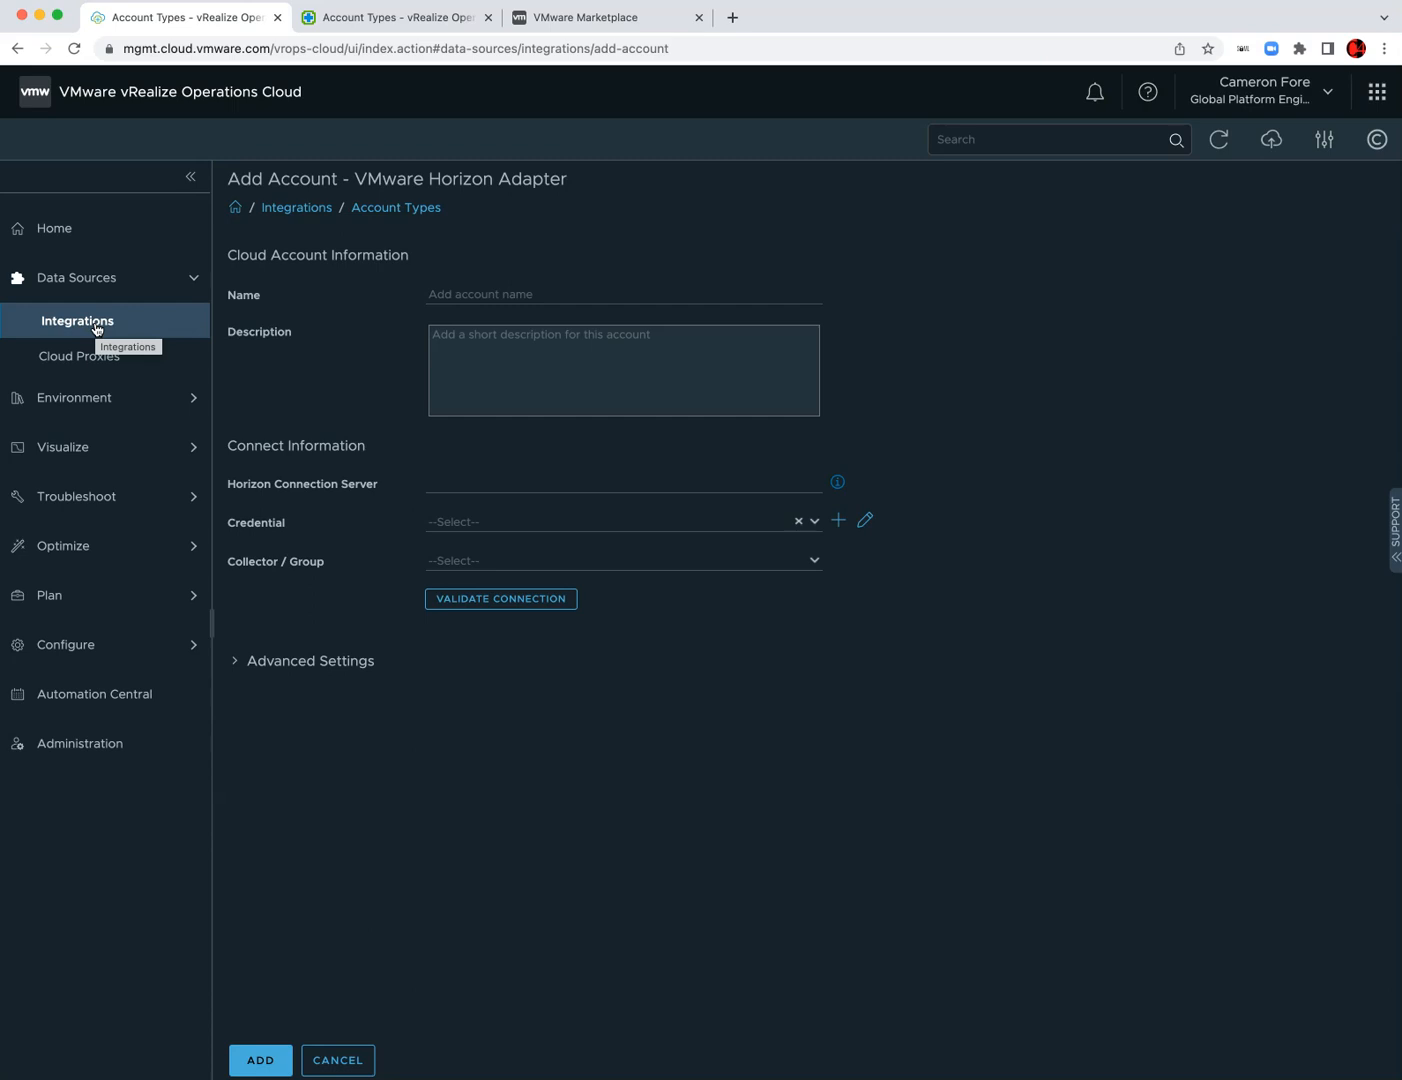
click(481, 302)
text(Horizon Test Pod 1)
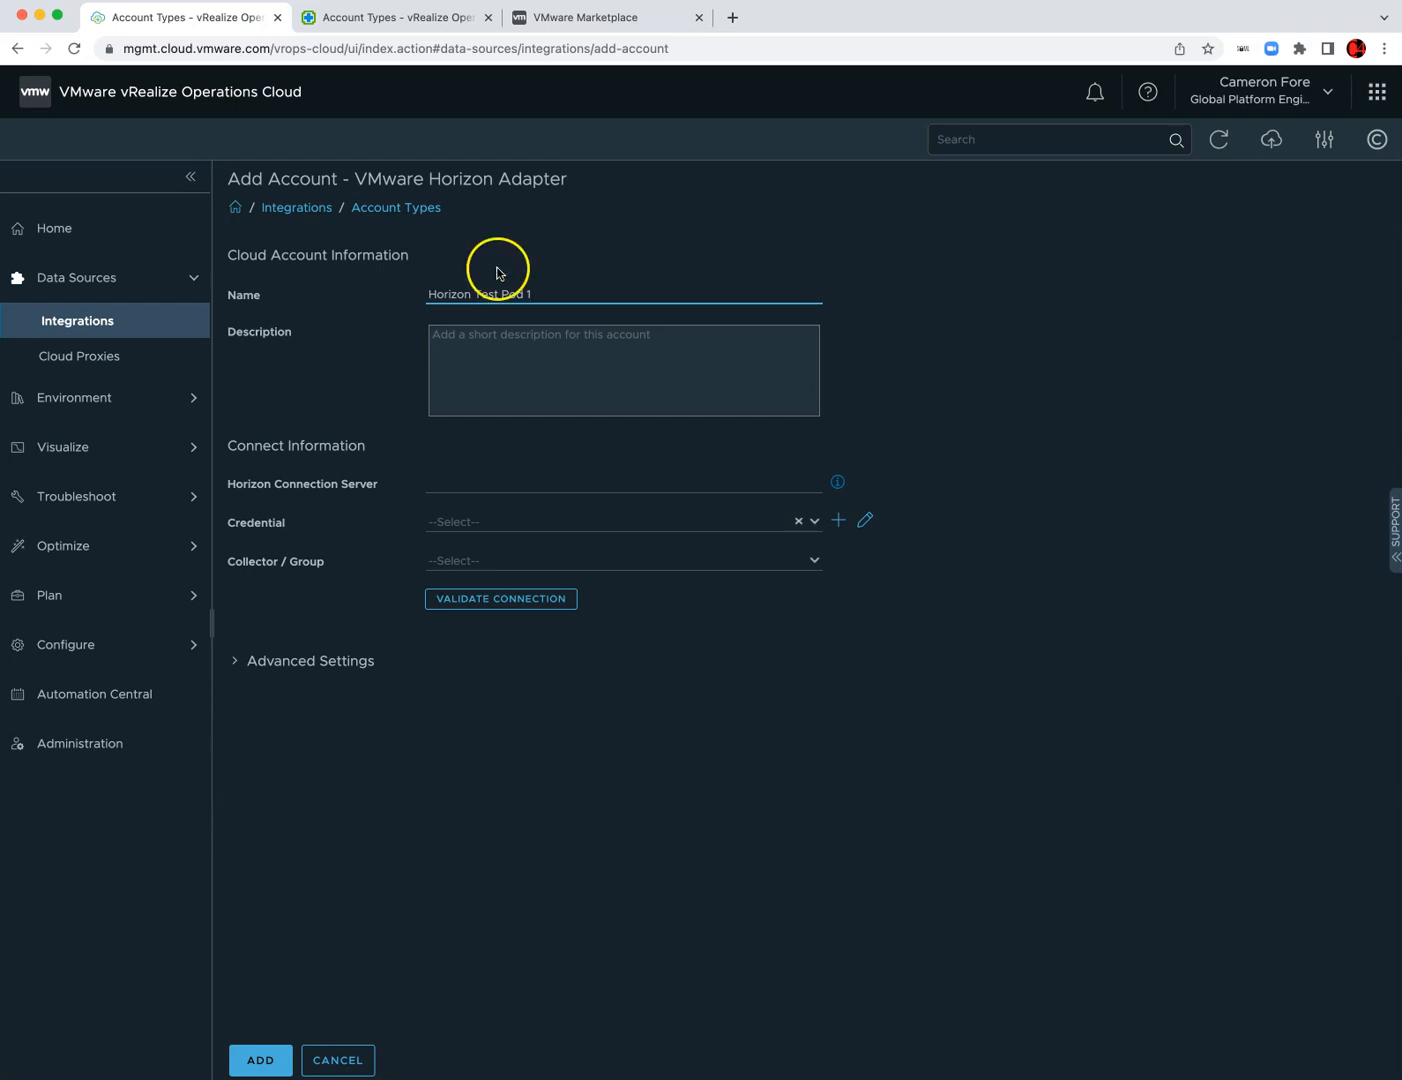
click(240, 667)
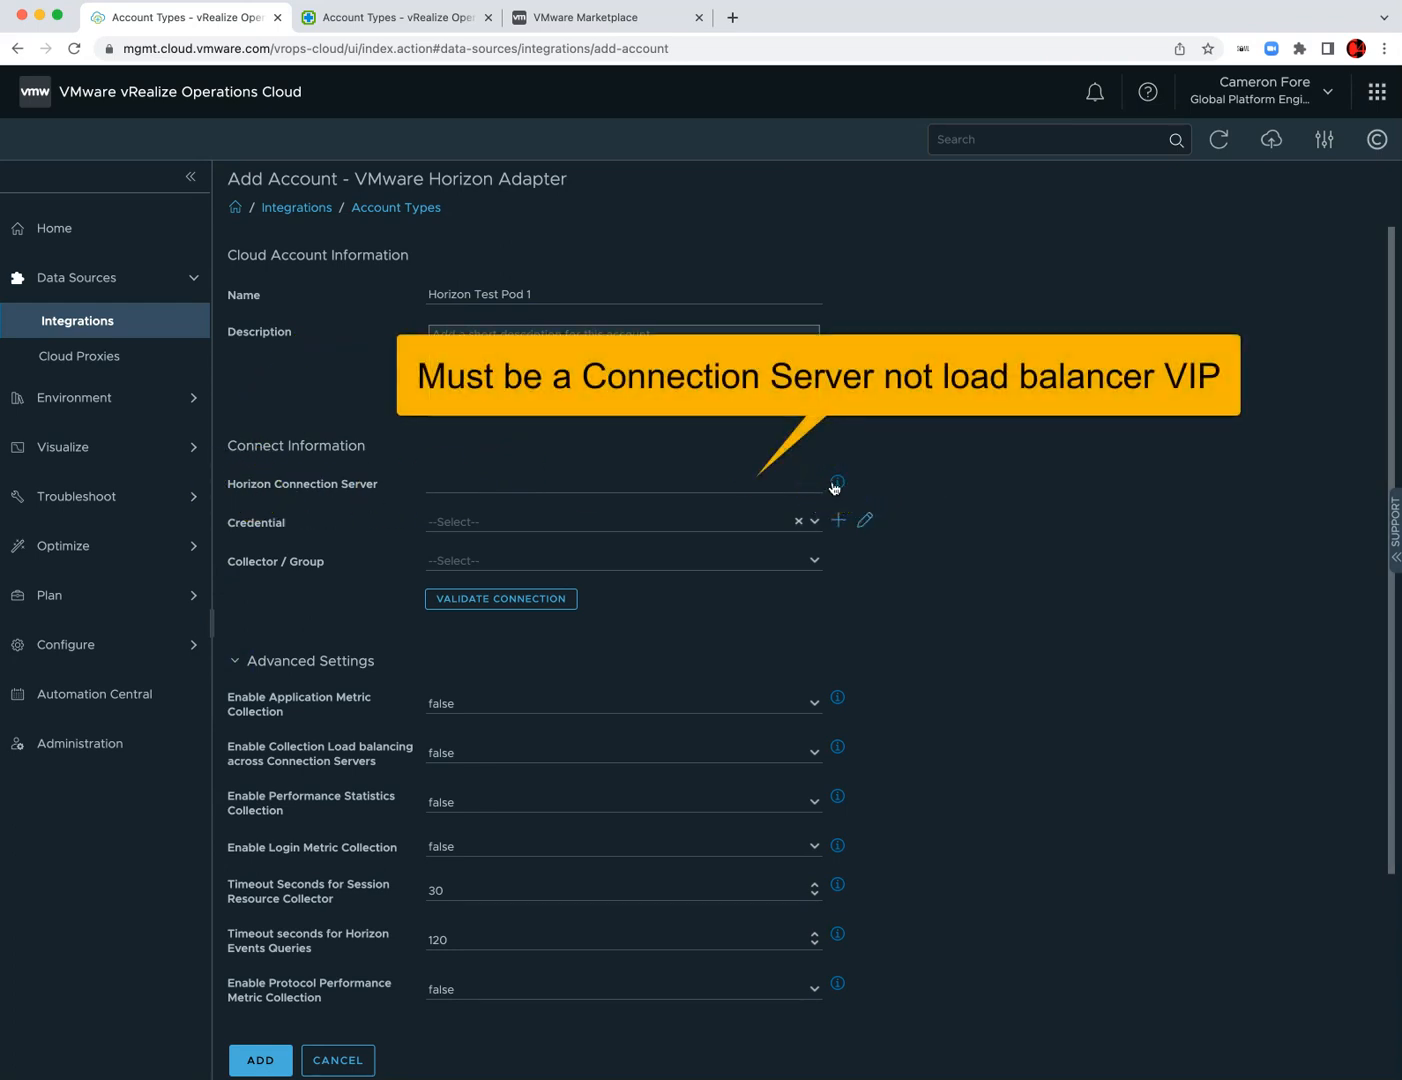
- Set the account's Horizon Connection Server to vcm-2.vmwtd.com
mouse_move(837, 487)
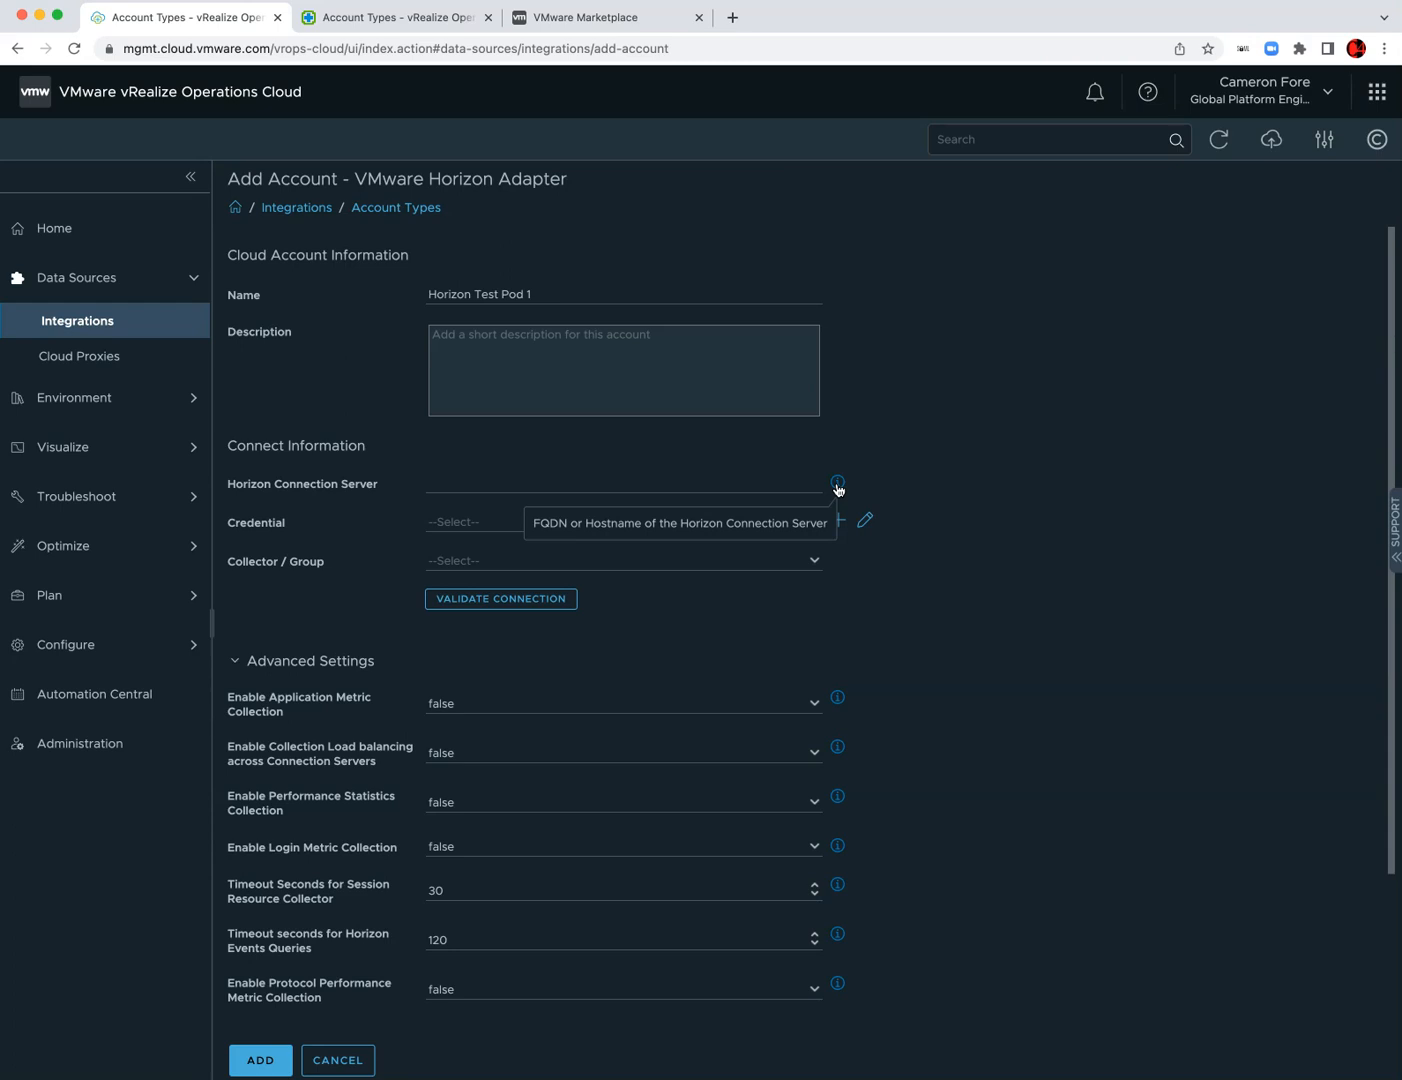
click(784, 554)
click(476, 486)
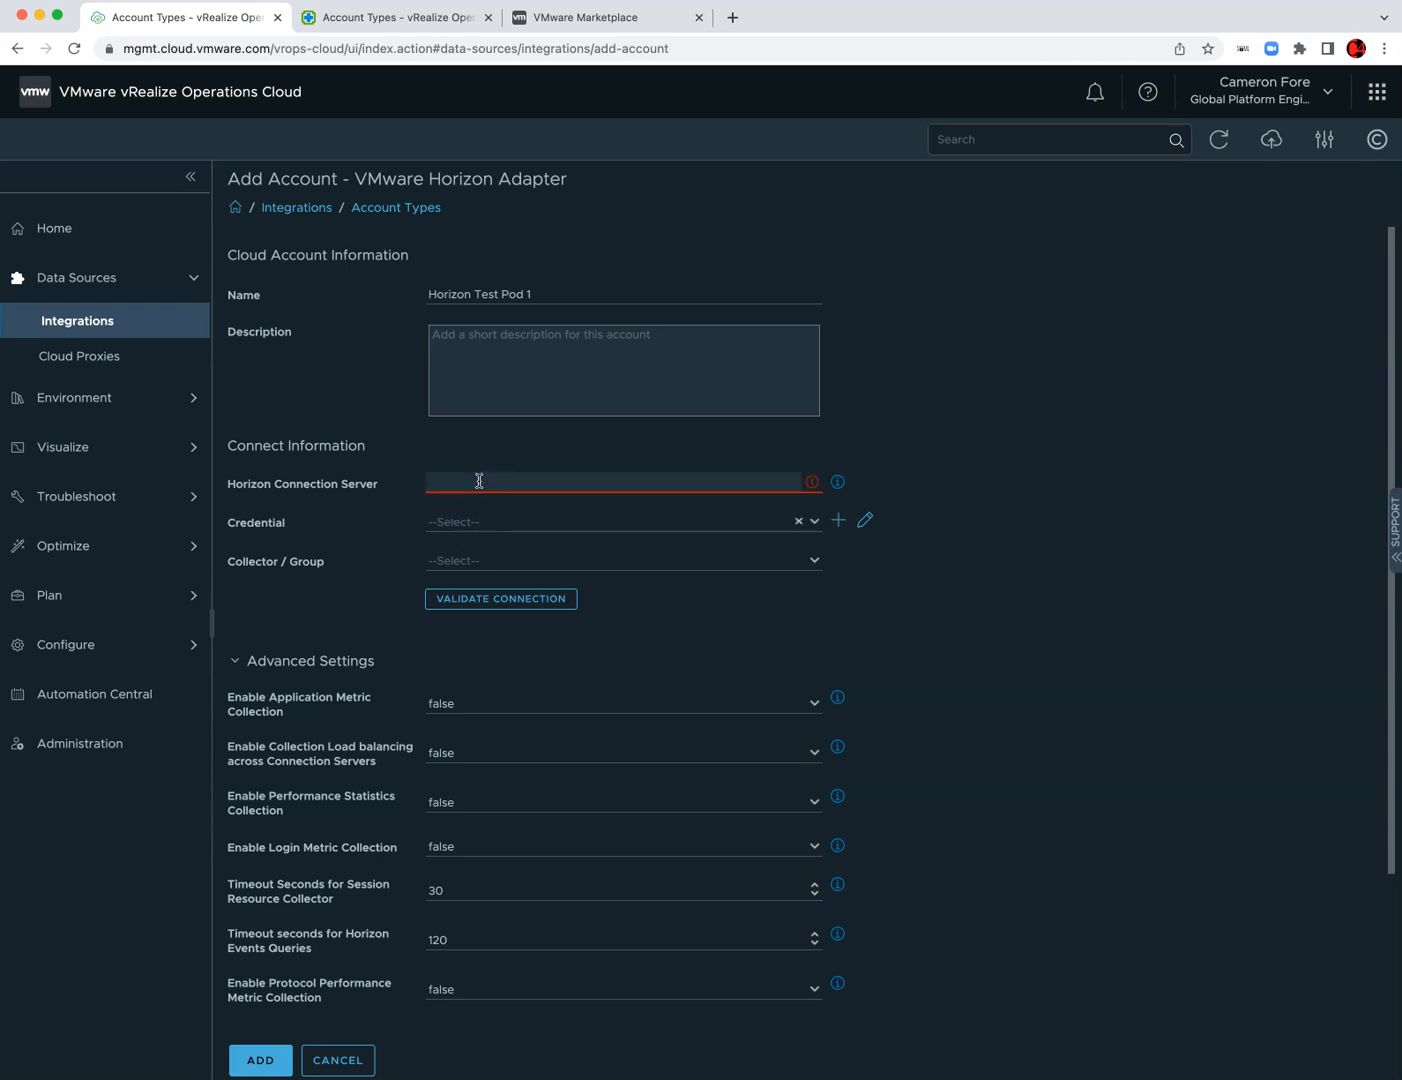
text(vcm-2)
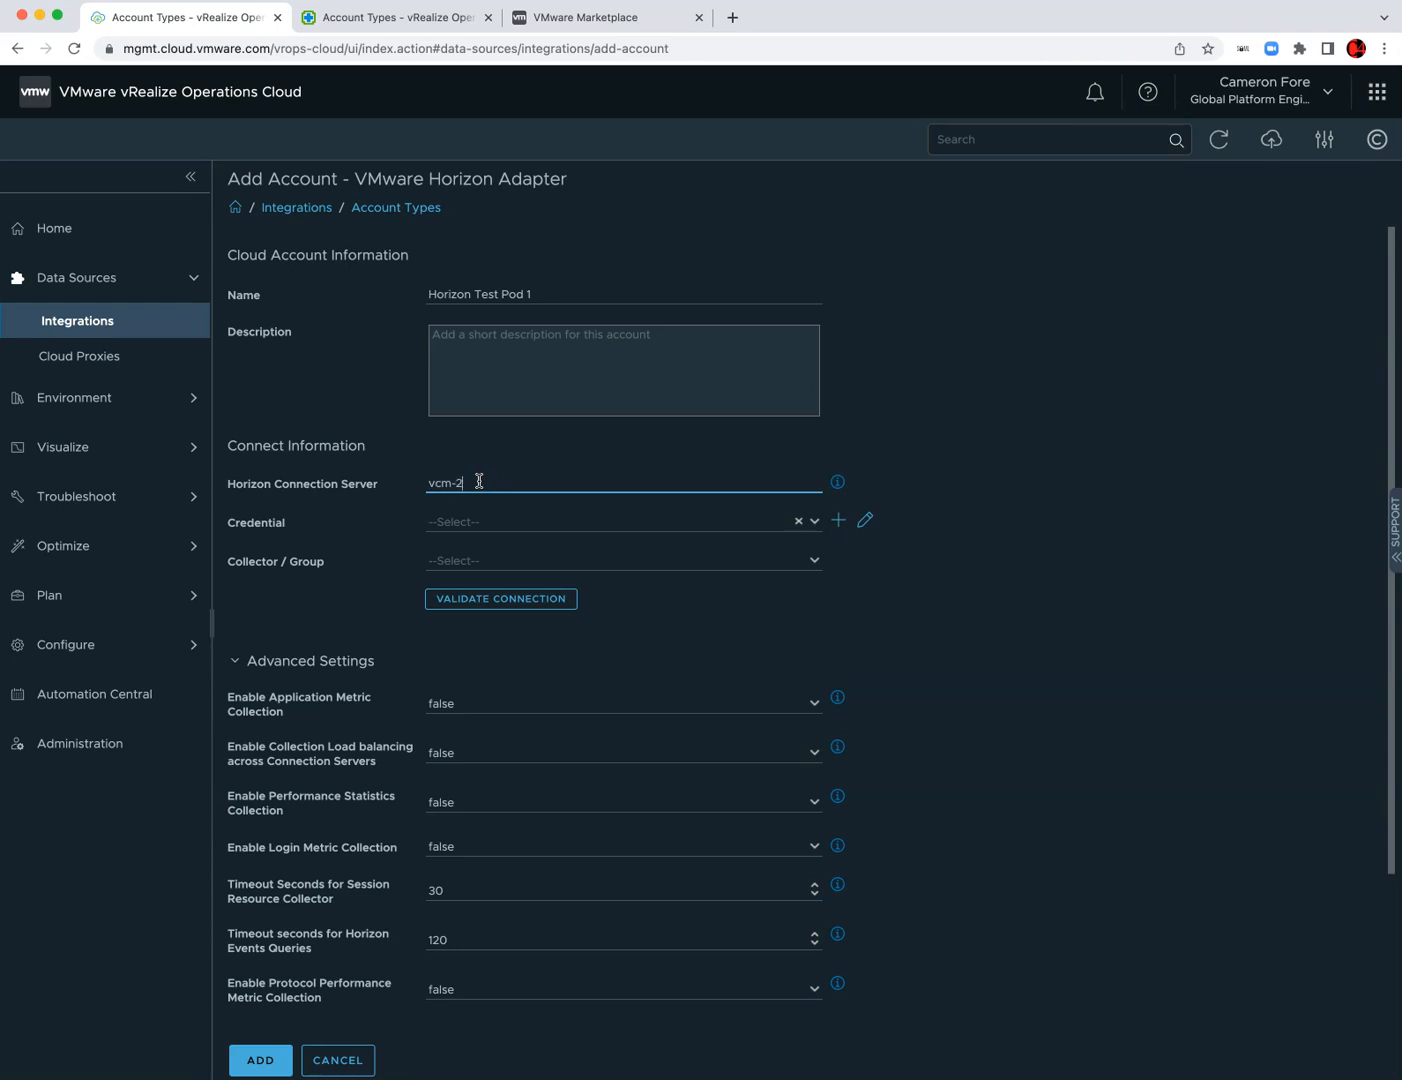
text(.vmwtd.com)
- Choose the existing credential Horizon-On-Prem-Admin-VMWTD for the account
click(866, 522)
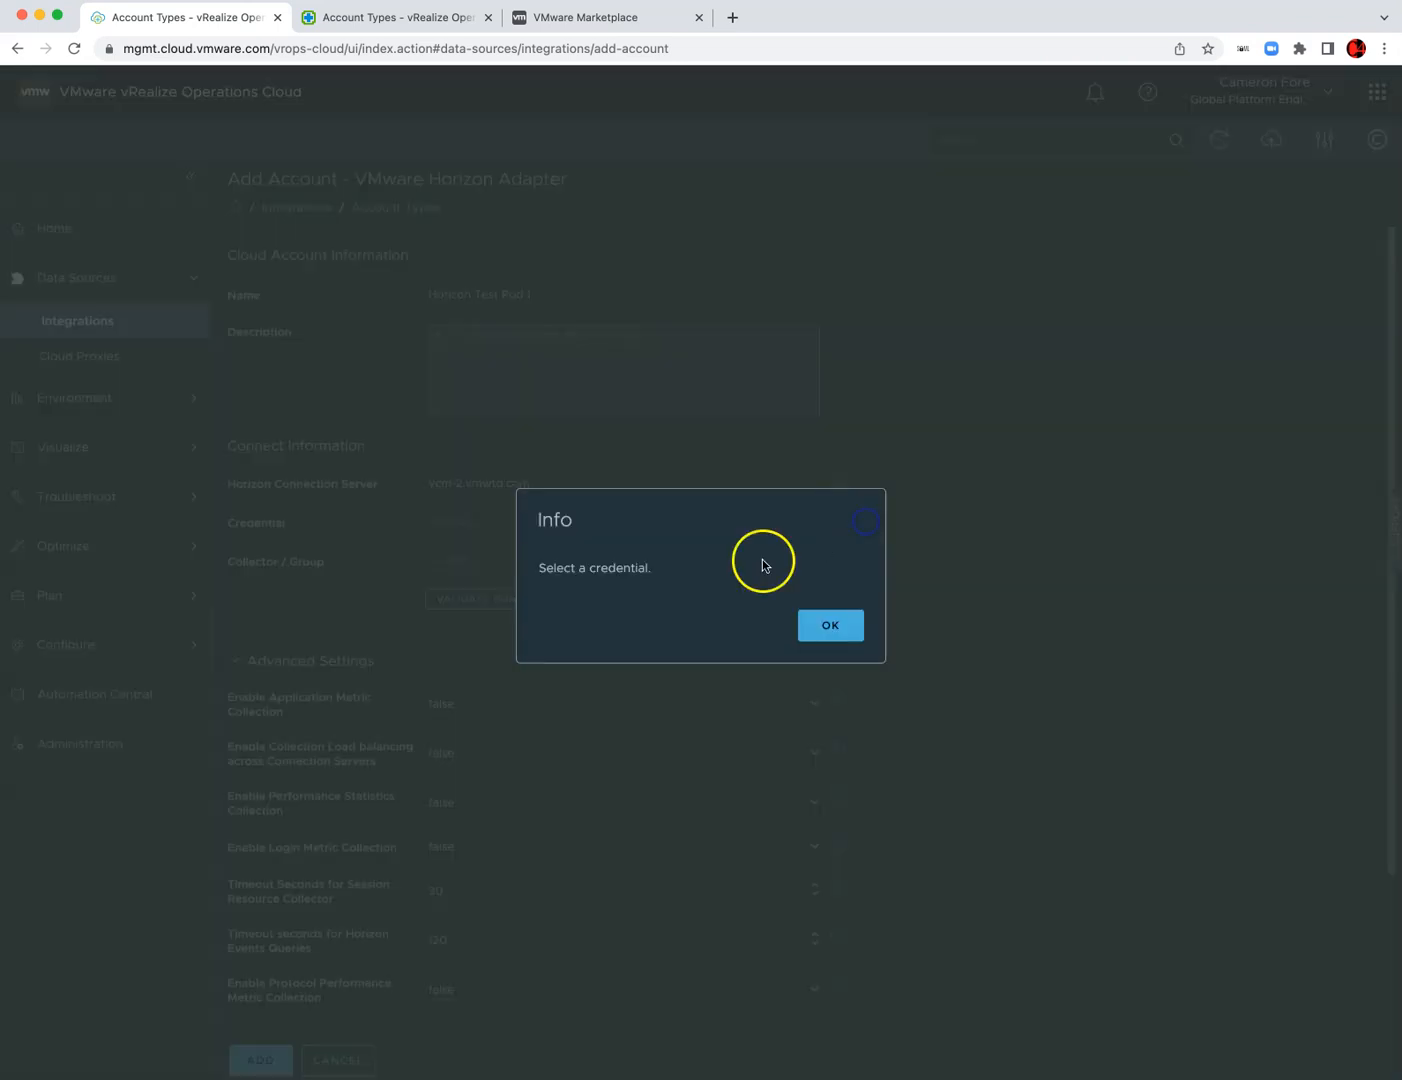
click(815, 624)
click(811, 524)
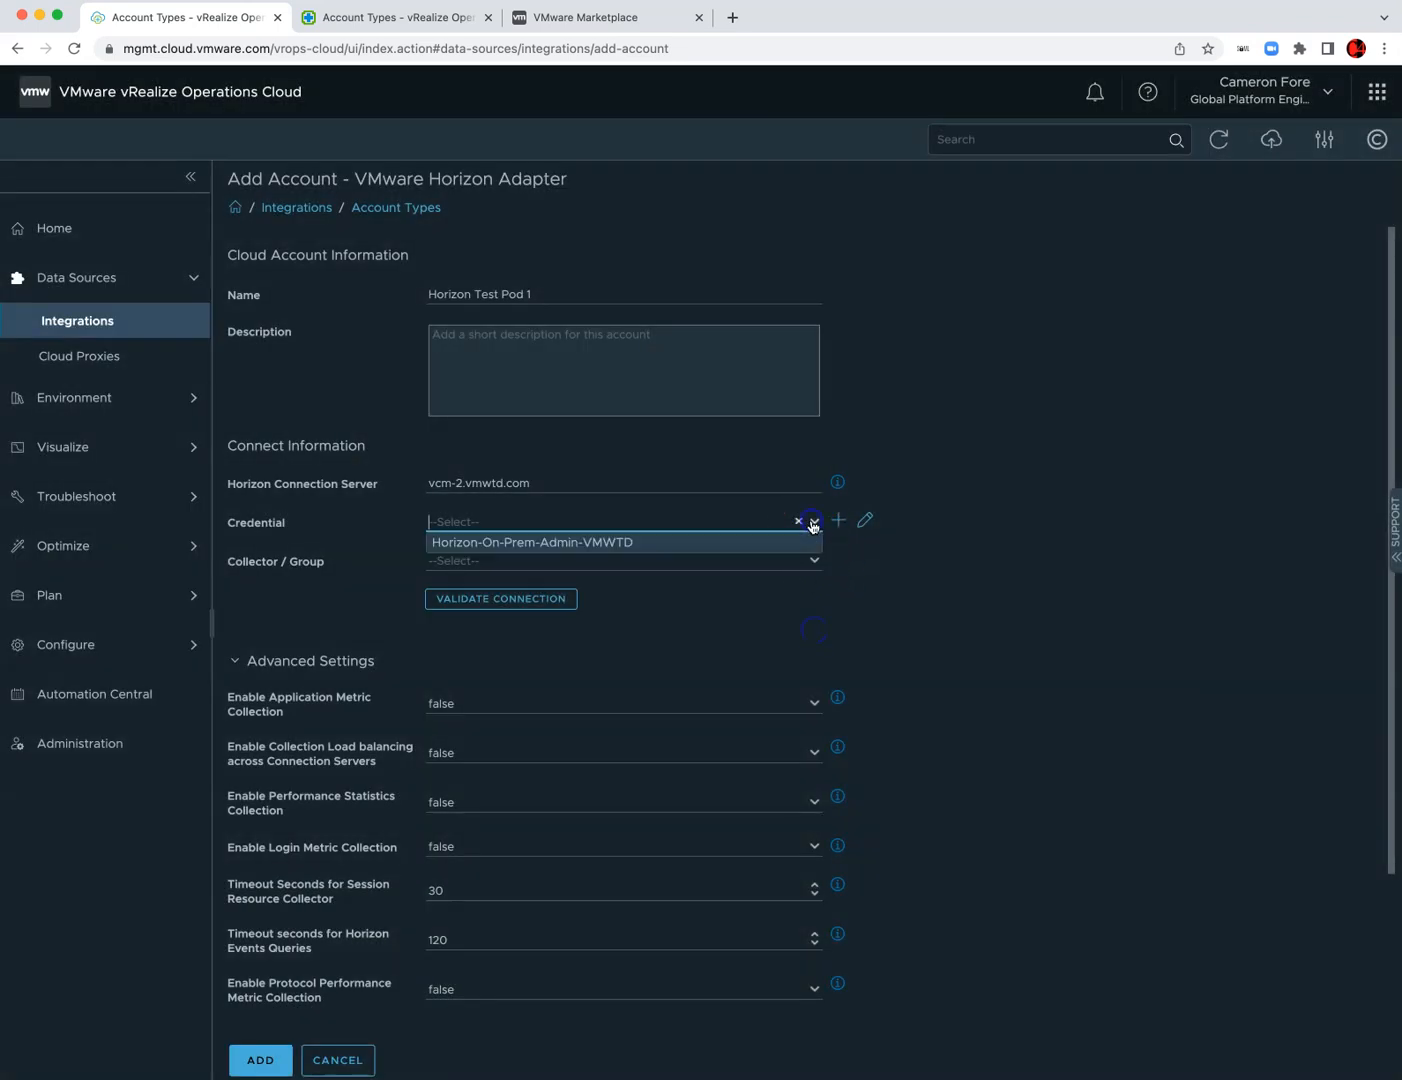
click(442, 546)
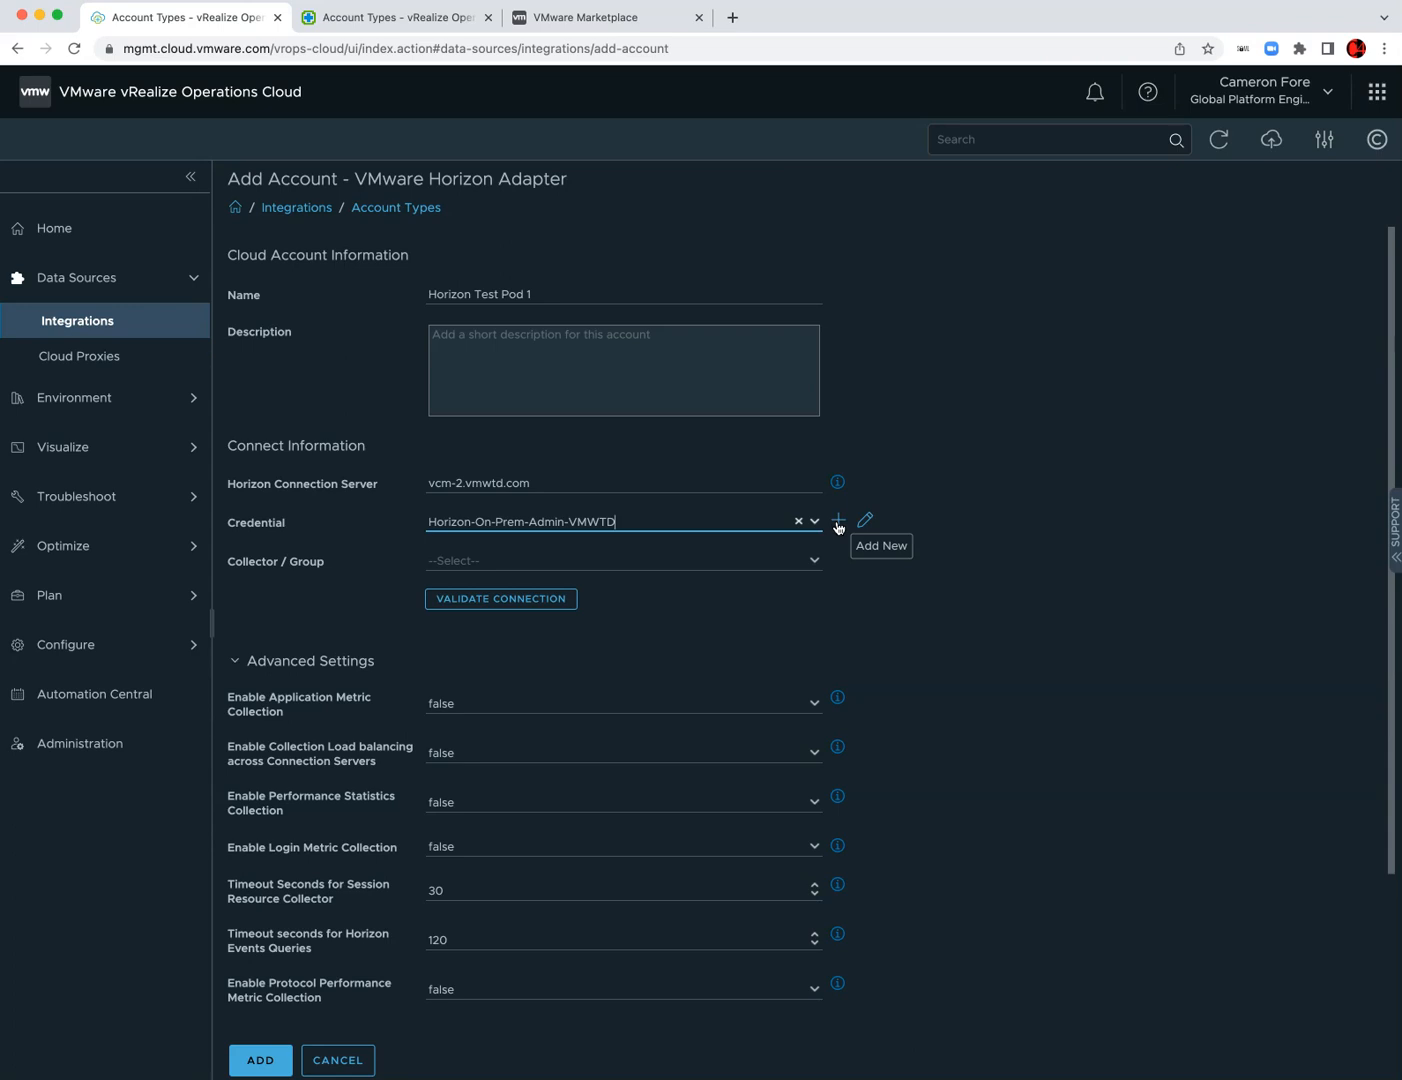
- Start a new credential for the account and name it Horizon API Admin
click(838, 523)
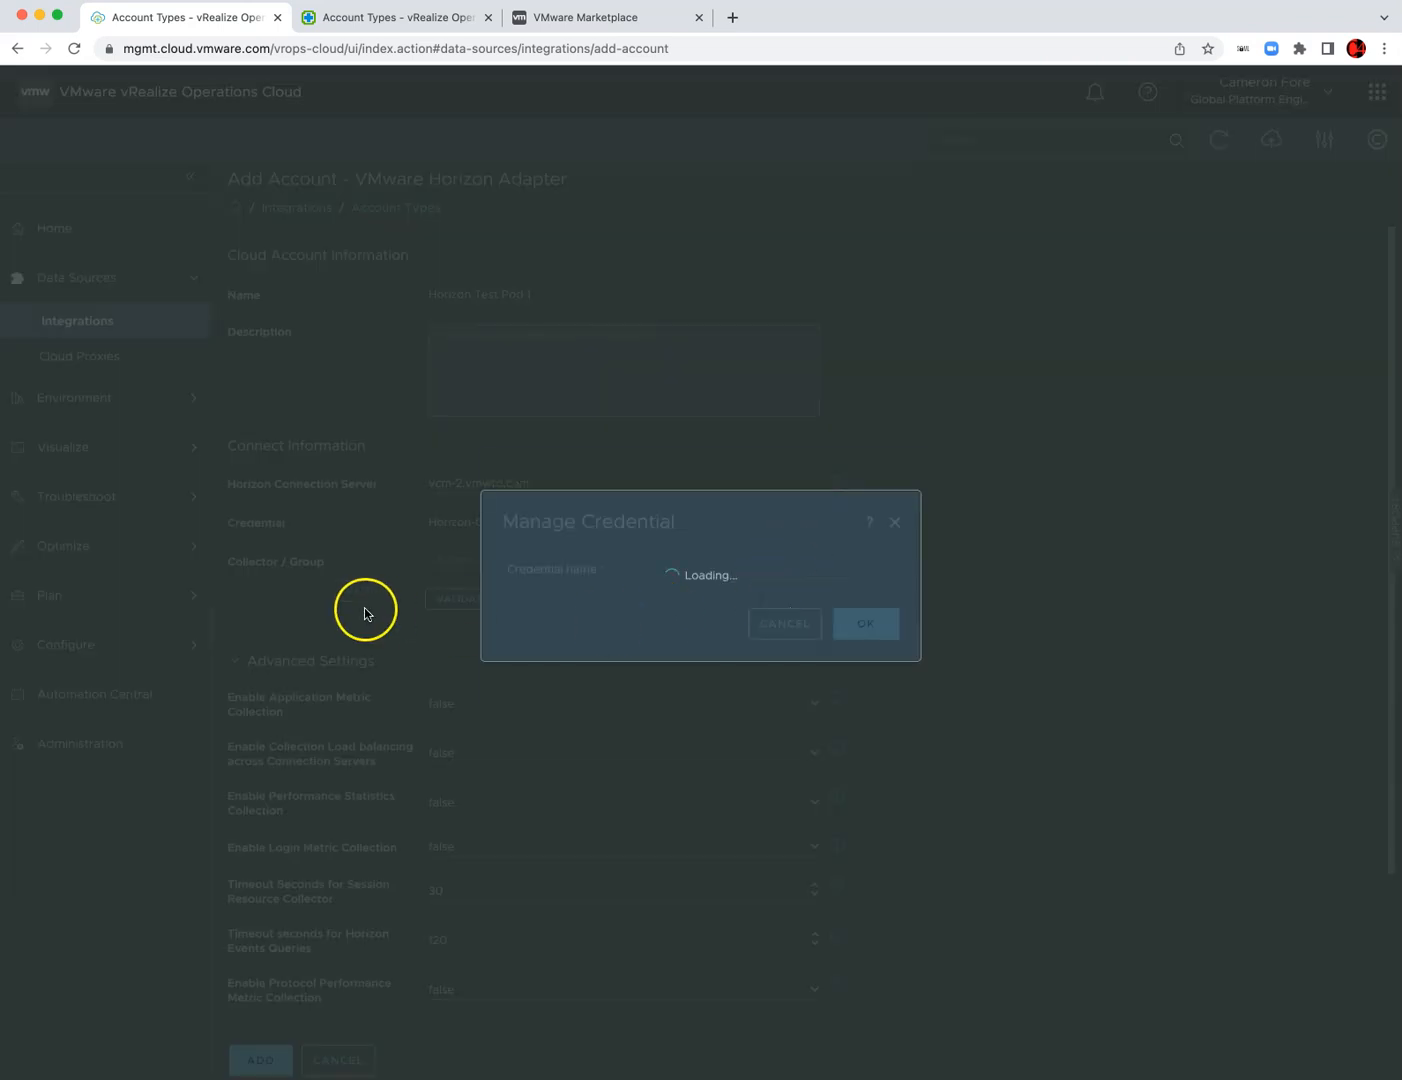
click(709, 530)
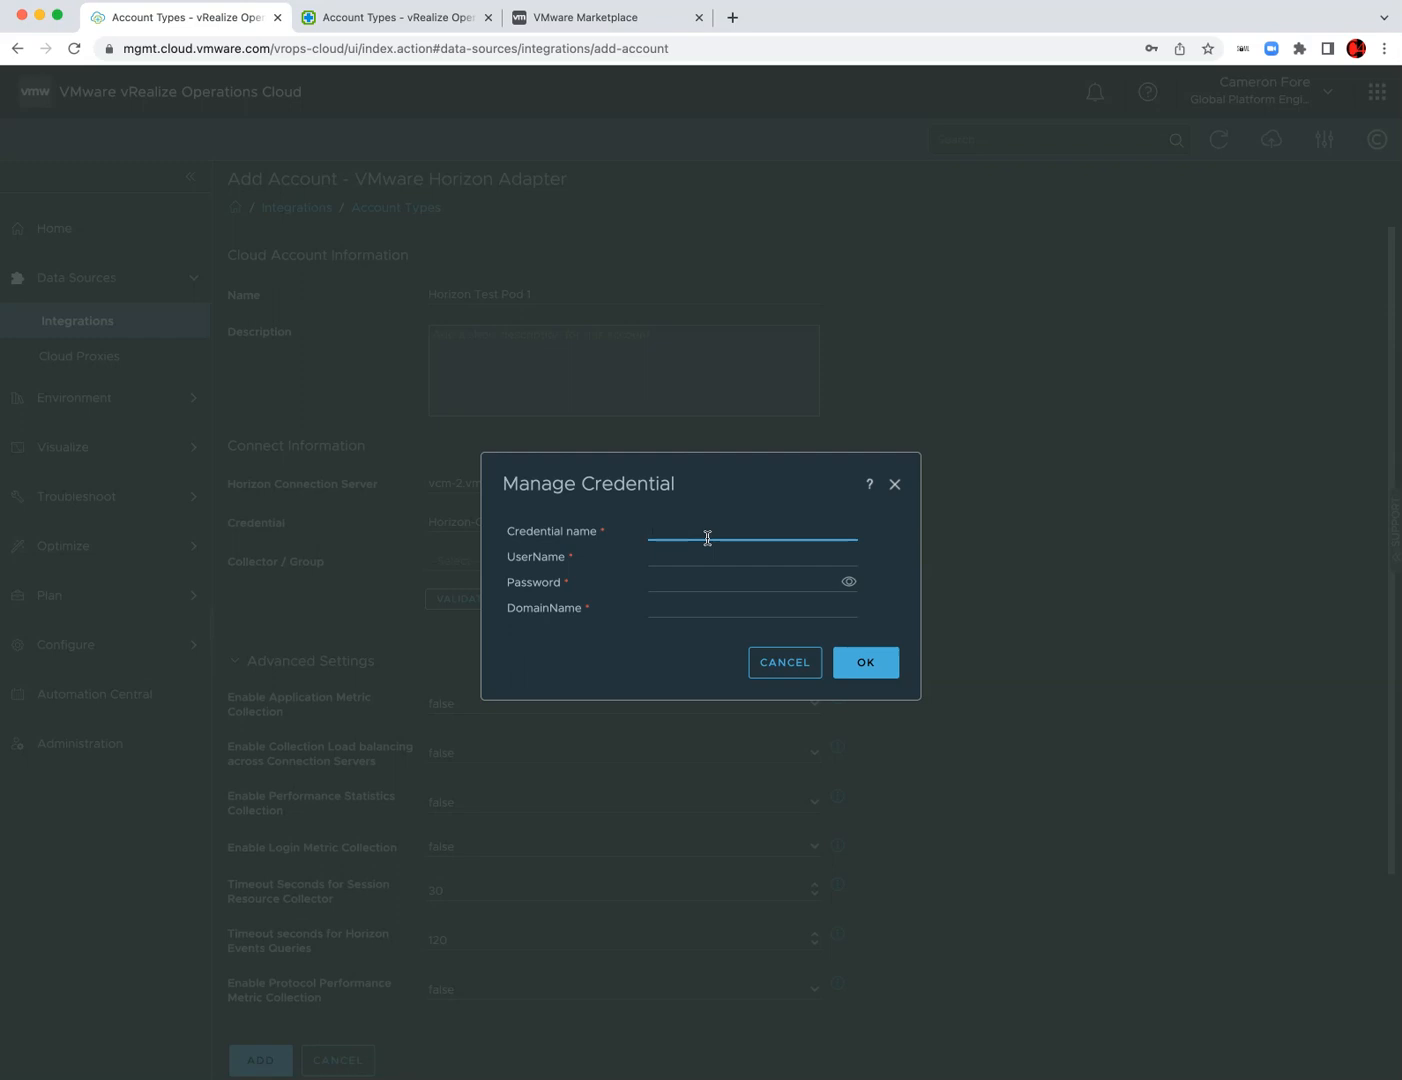
text(a)
key(BackSpace)
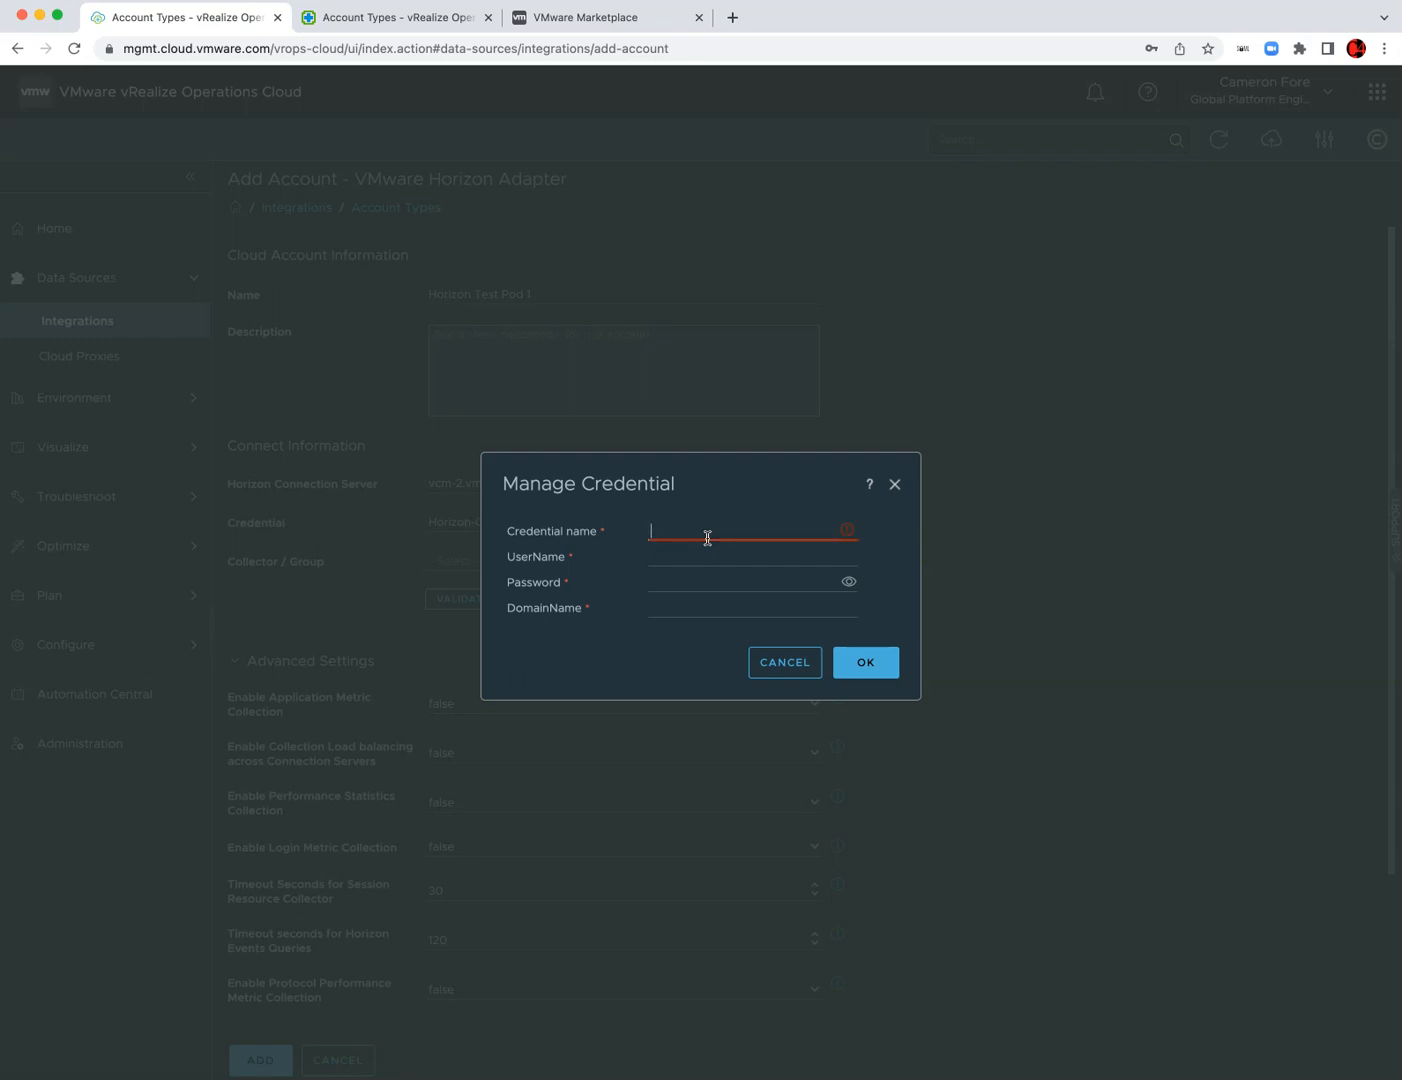
text(HOR)
key(BackSpace)
key(BackSpace)
text(orizon API Admin)
- Enter the domain-qualified user name and the account password for the Horizon API Admin credential
click(702, 557)
text(vmwtd)
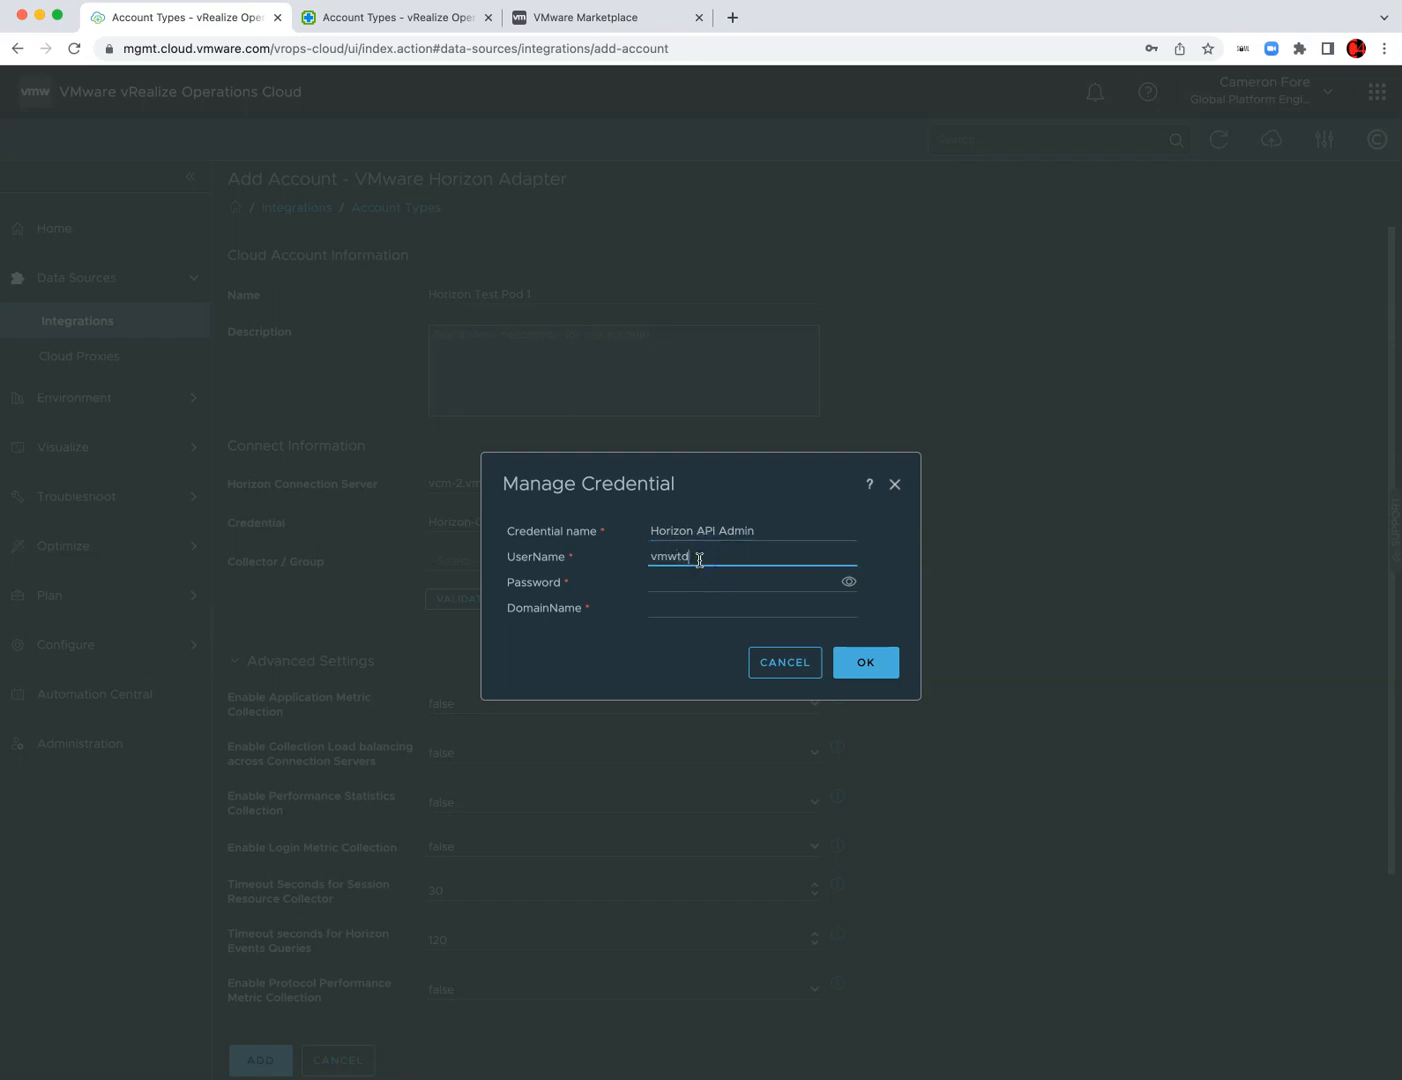
text(.com\c4)
key(Tab)
text(•••••••)
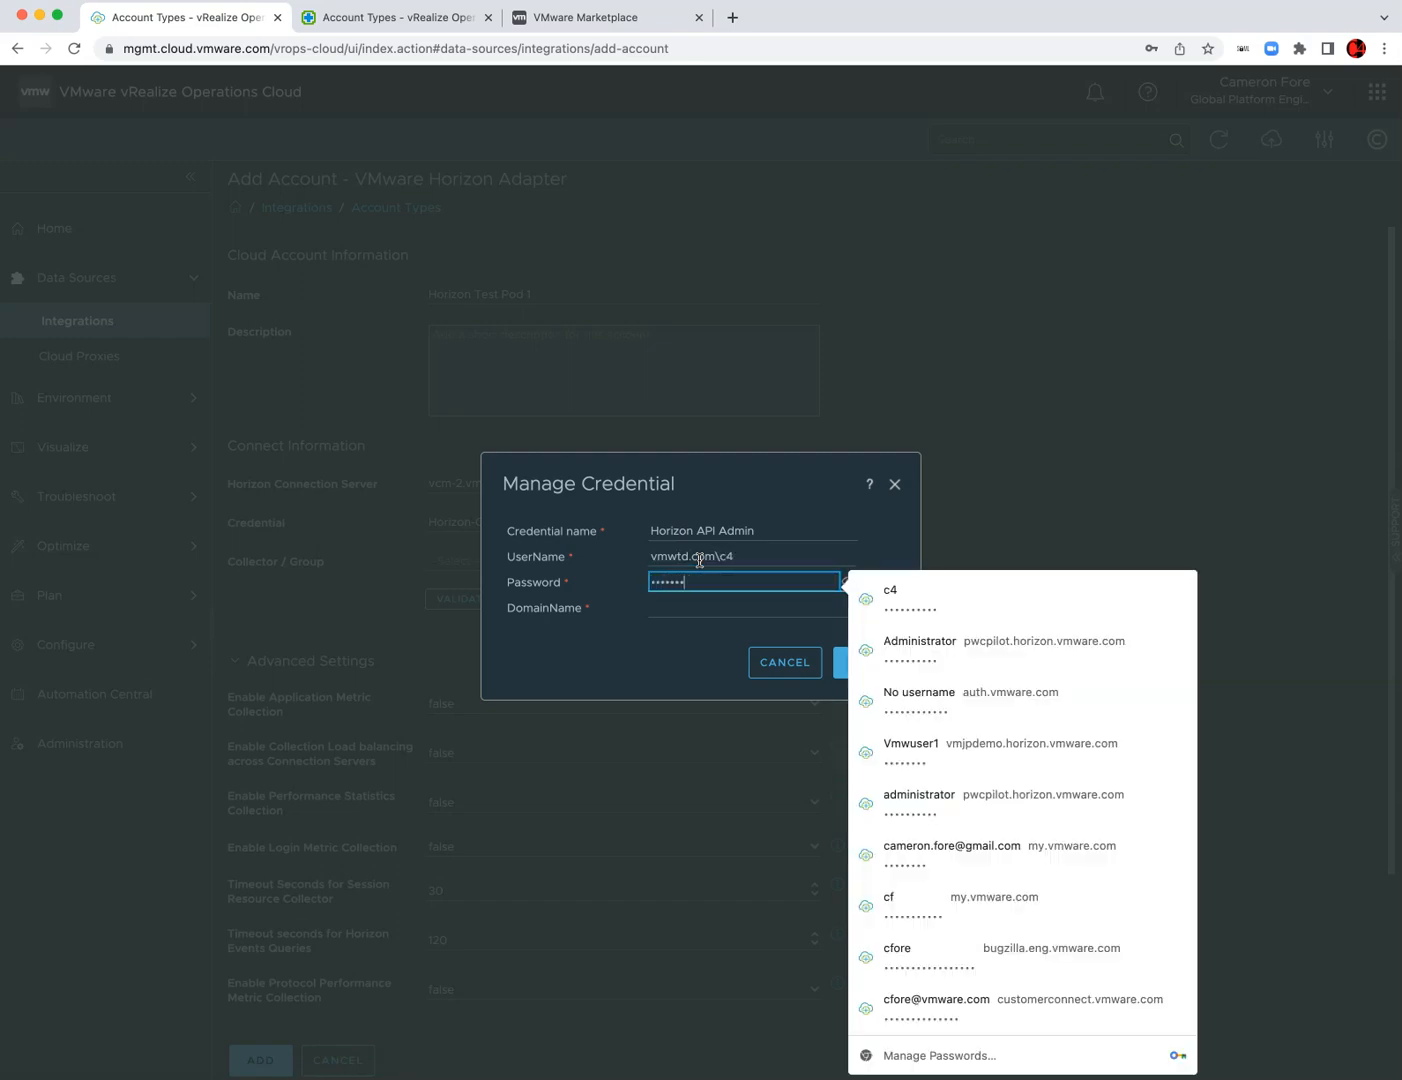
key(BackSpace)
key(BackSpace)
key(BackSpace)
key(BackSpace)
key(BackSpace)
text(•••••••••)
- Replace the credential's user name with the account name without domain, set the domain name to vmwtd.com and save the credential
click(741, 558)
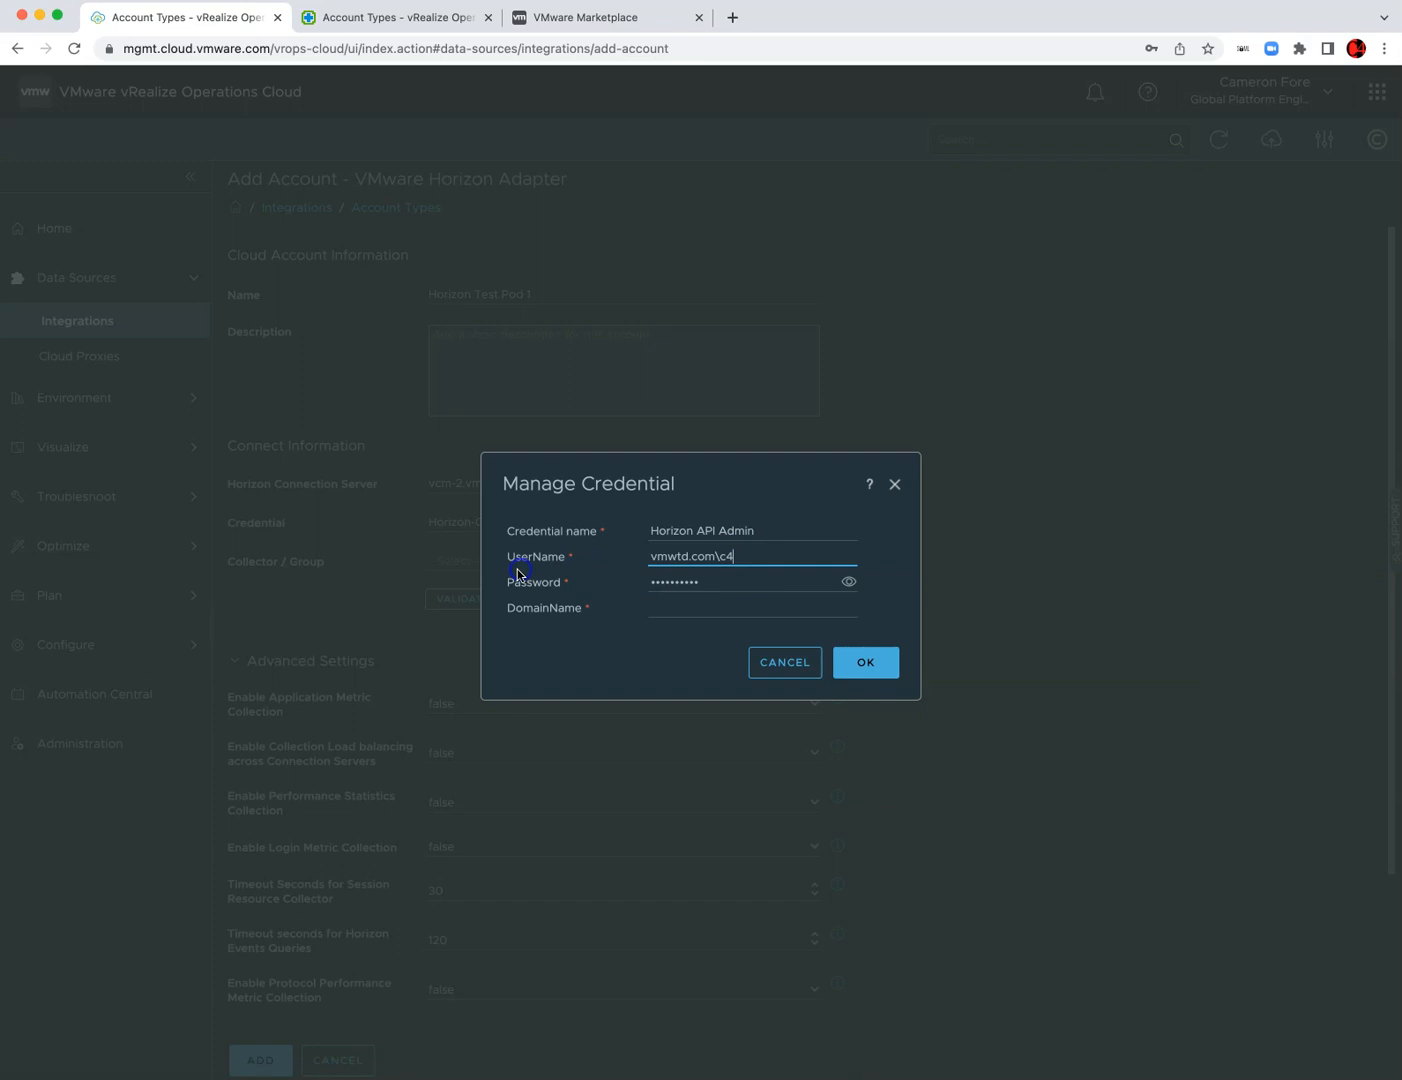
drag(738, 555, 588, 563)
text(c4)
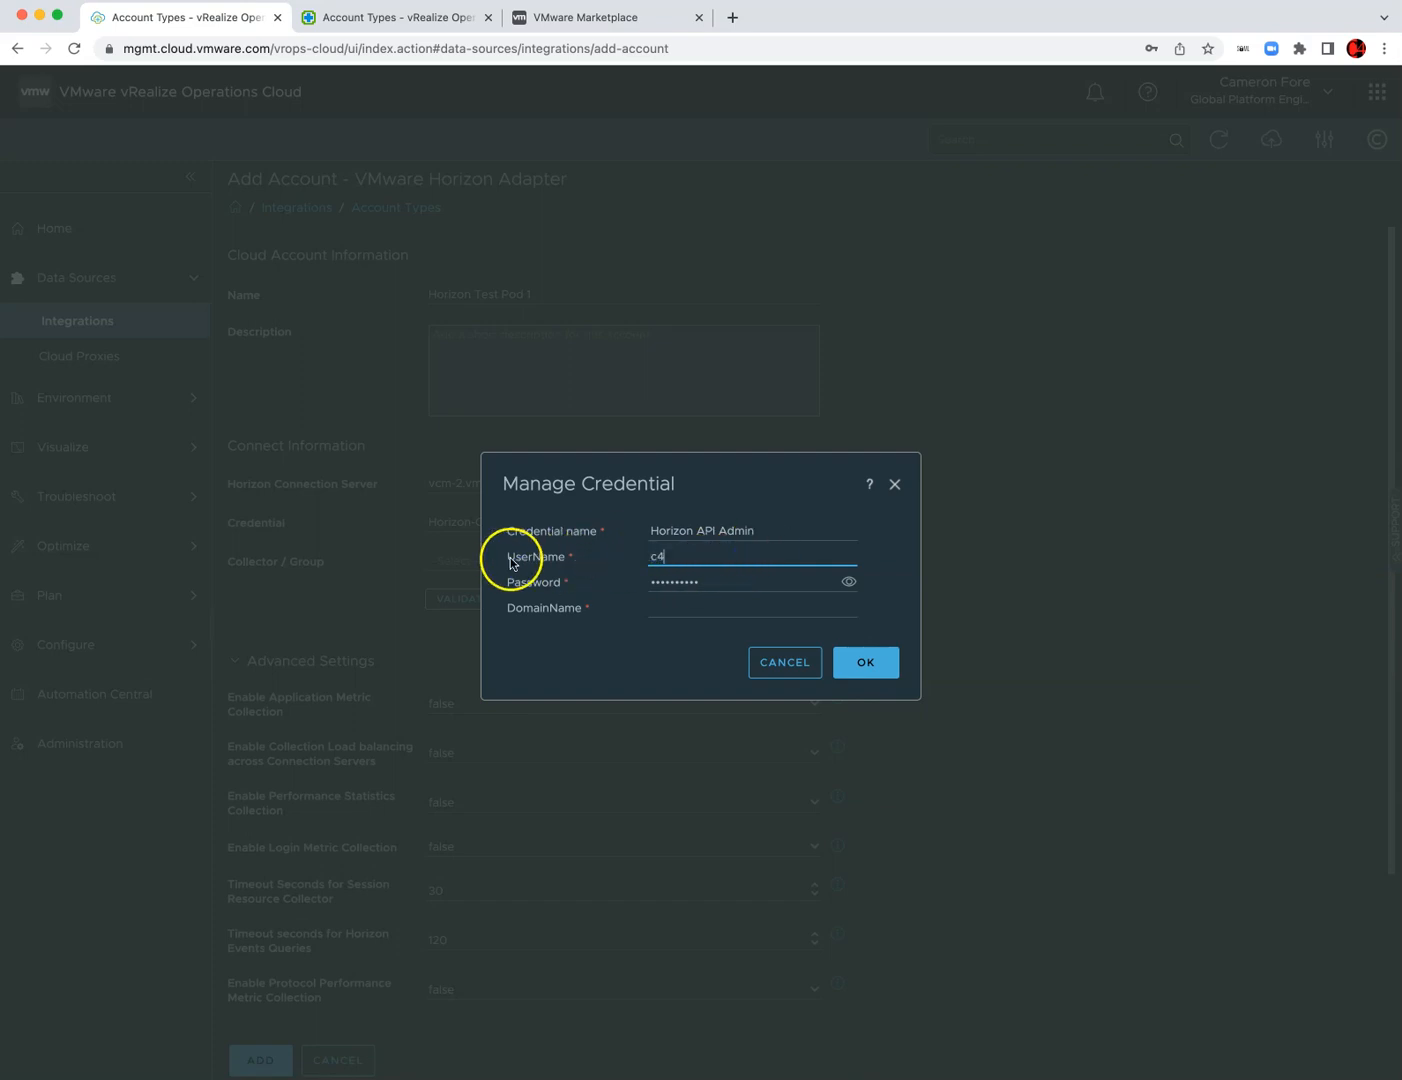
click(665, 614)
text(vmwtd.co)
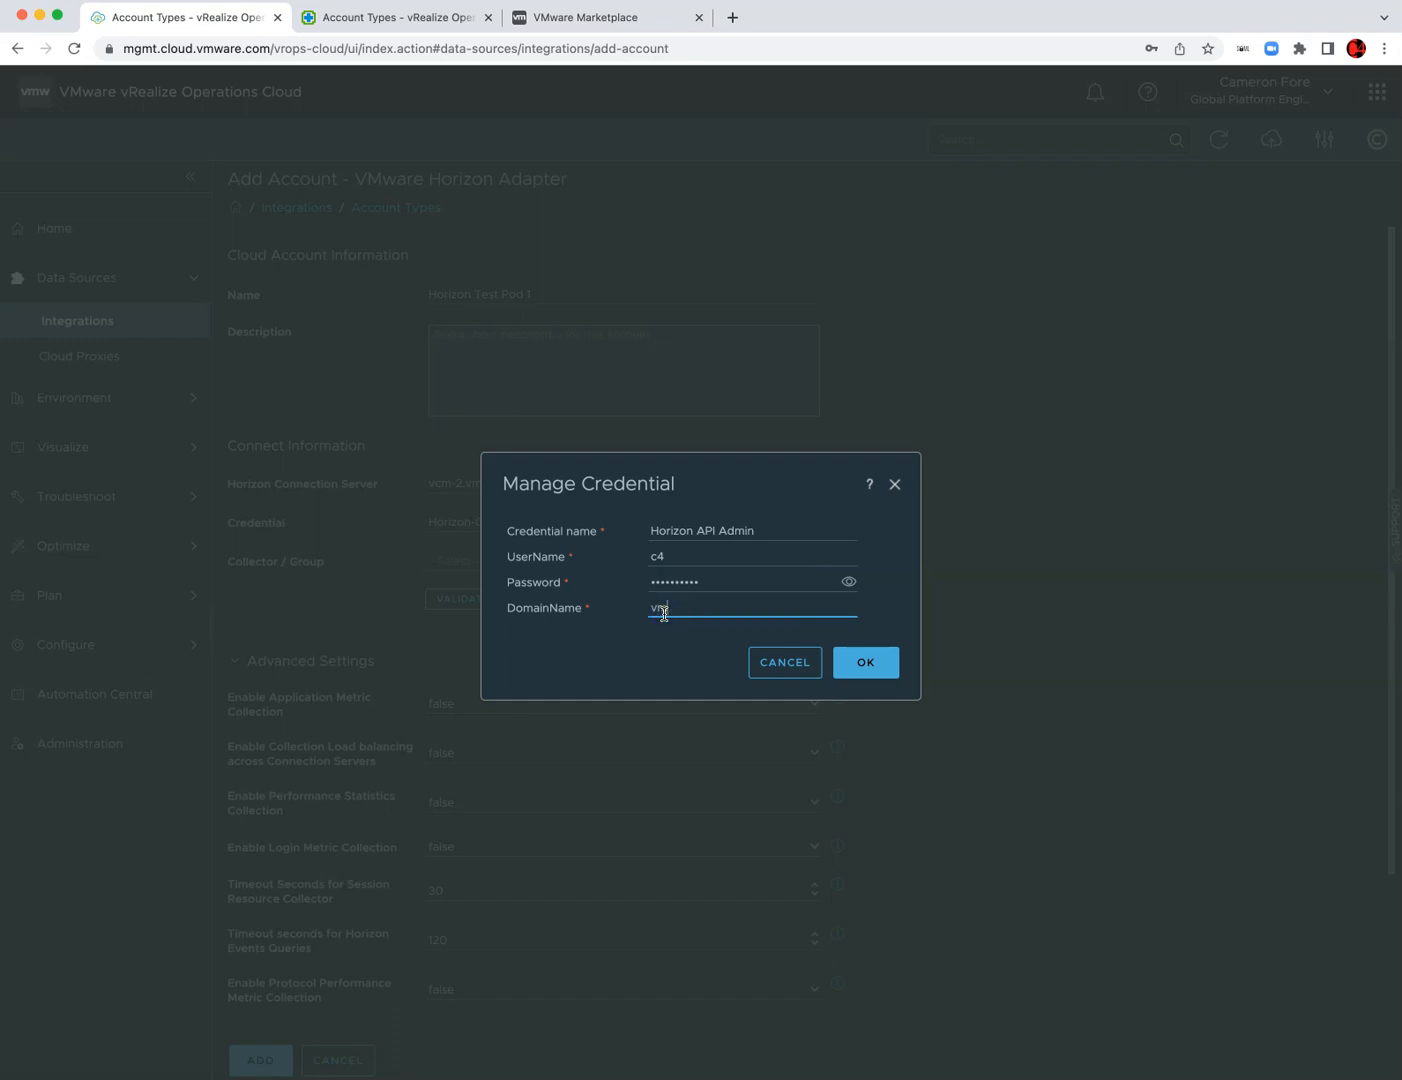
text(m)
click(849, 666)
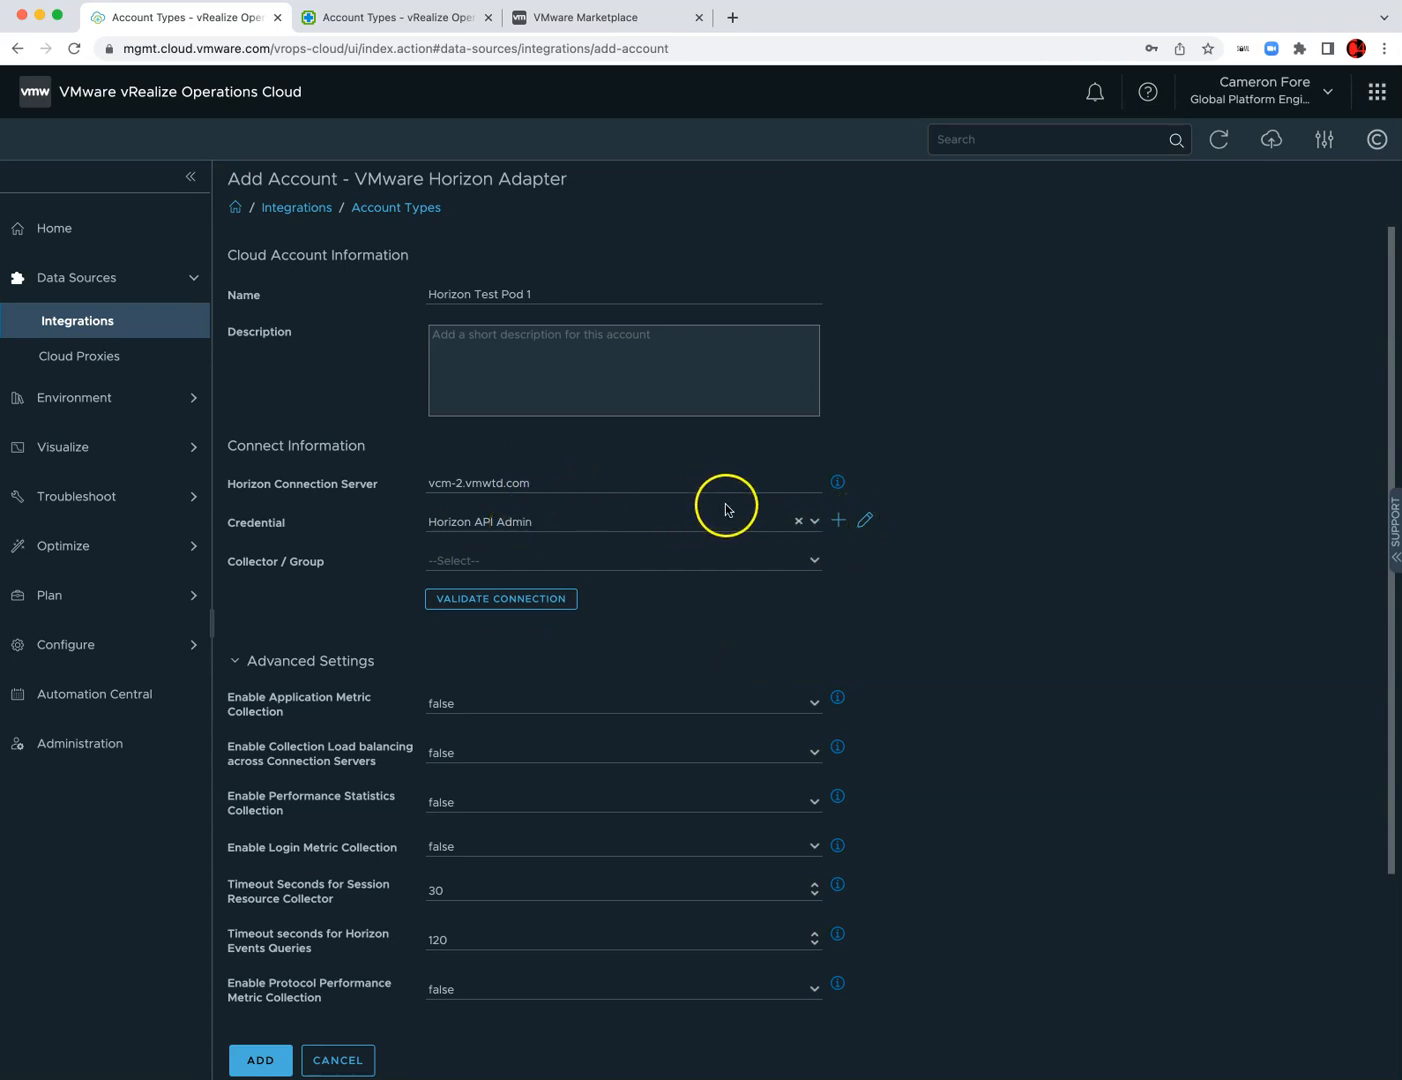
- Select the Horizon-On-Prem-Admin-VMWTD credential for the account and assign vrops-proxy-1 as its collector
click(826, 521)
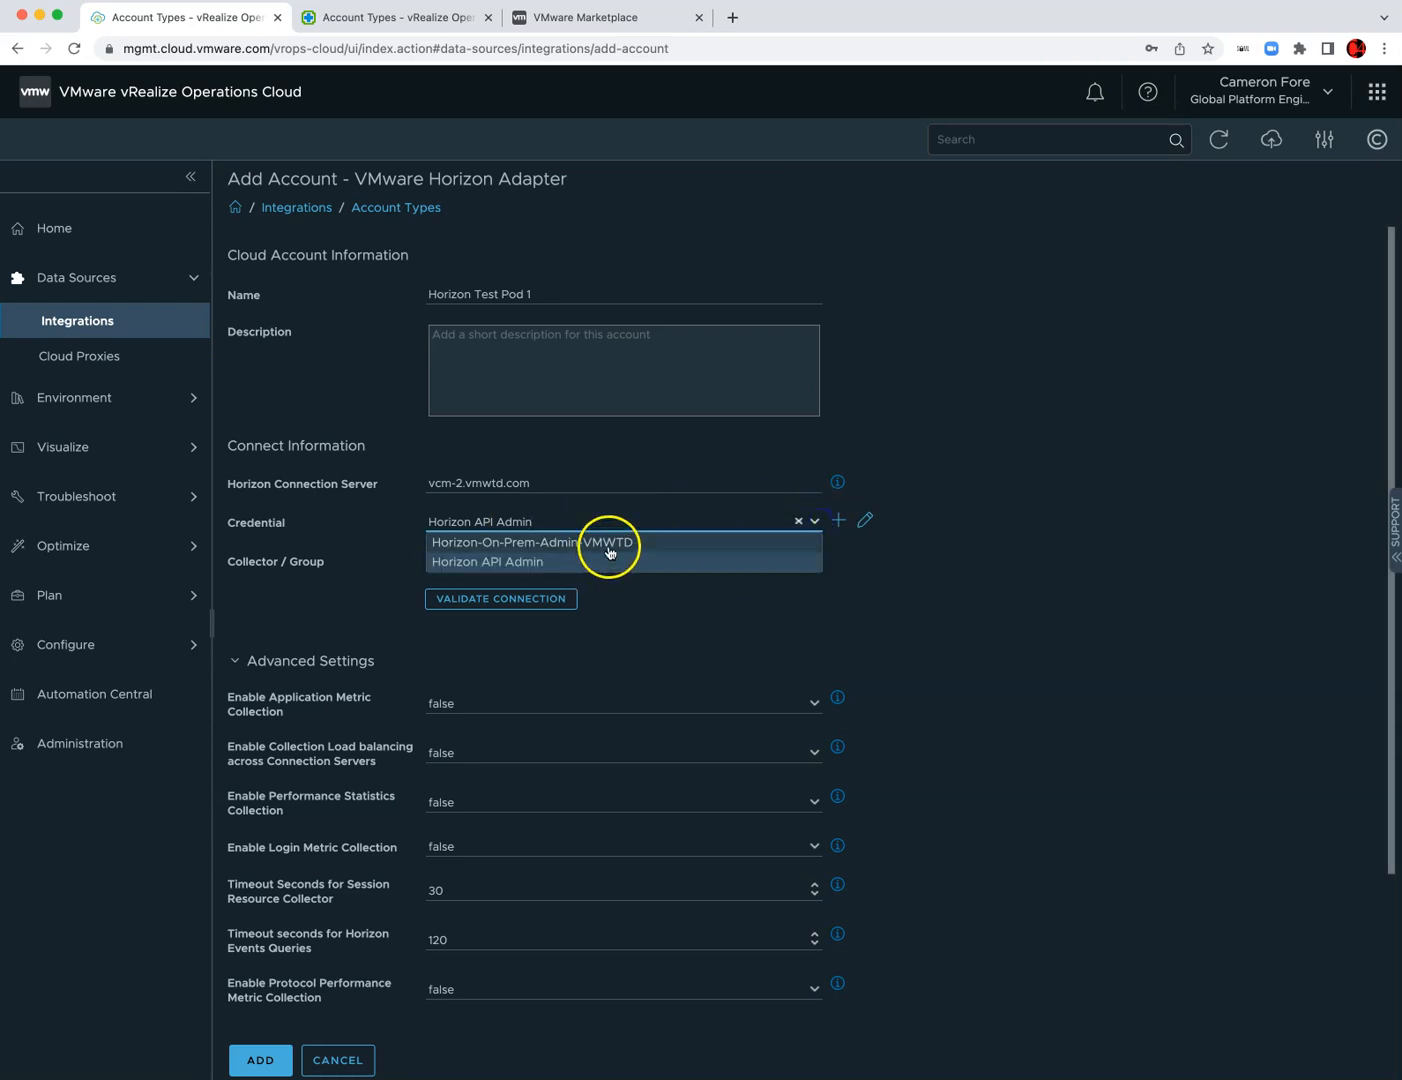
click(608, 546)
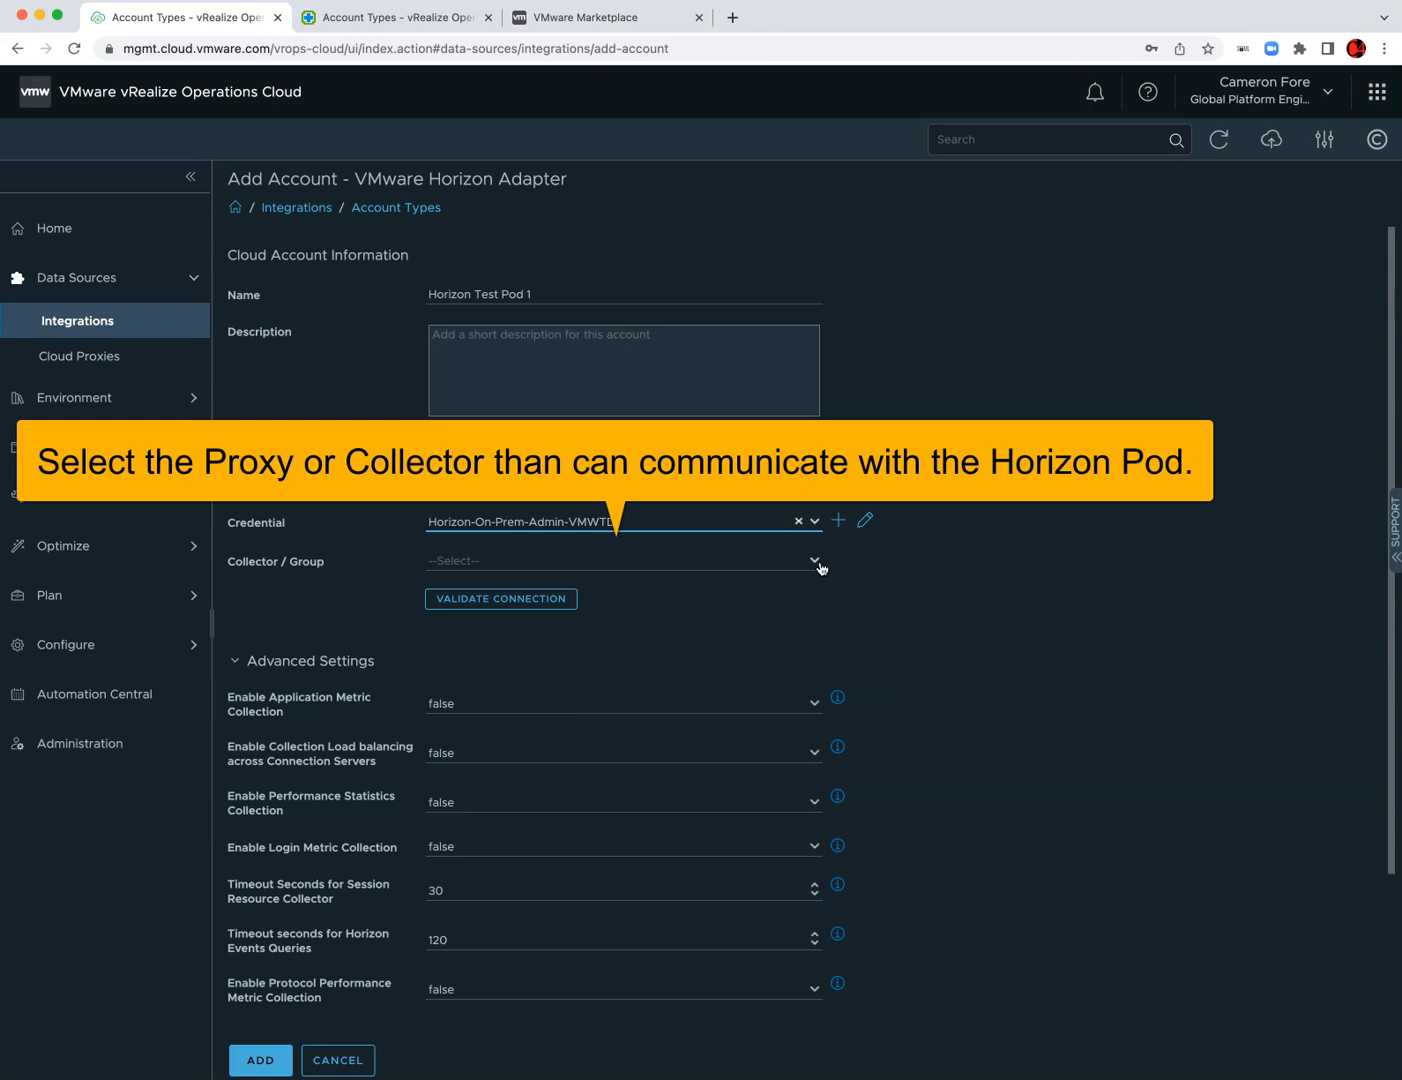
click(821, 569)
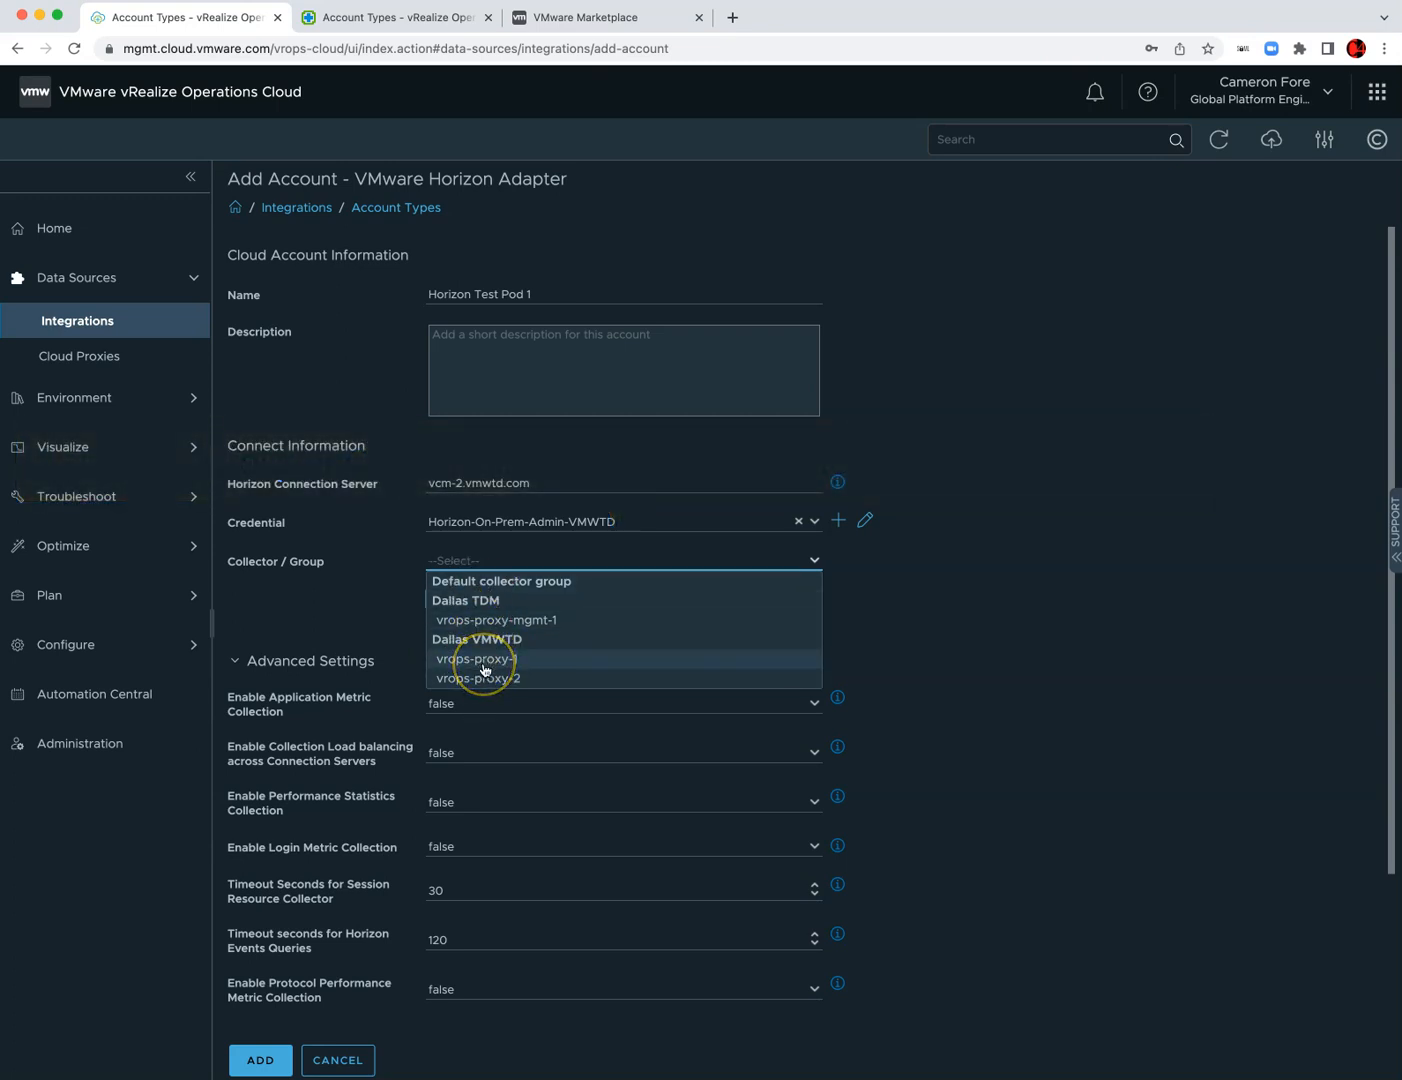
click(484, 665)
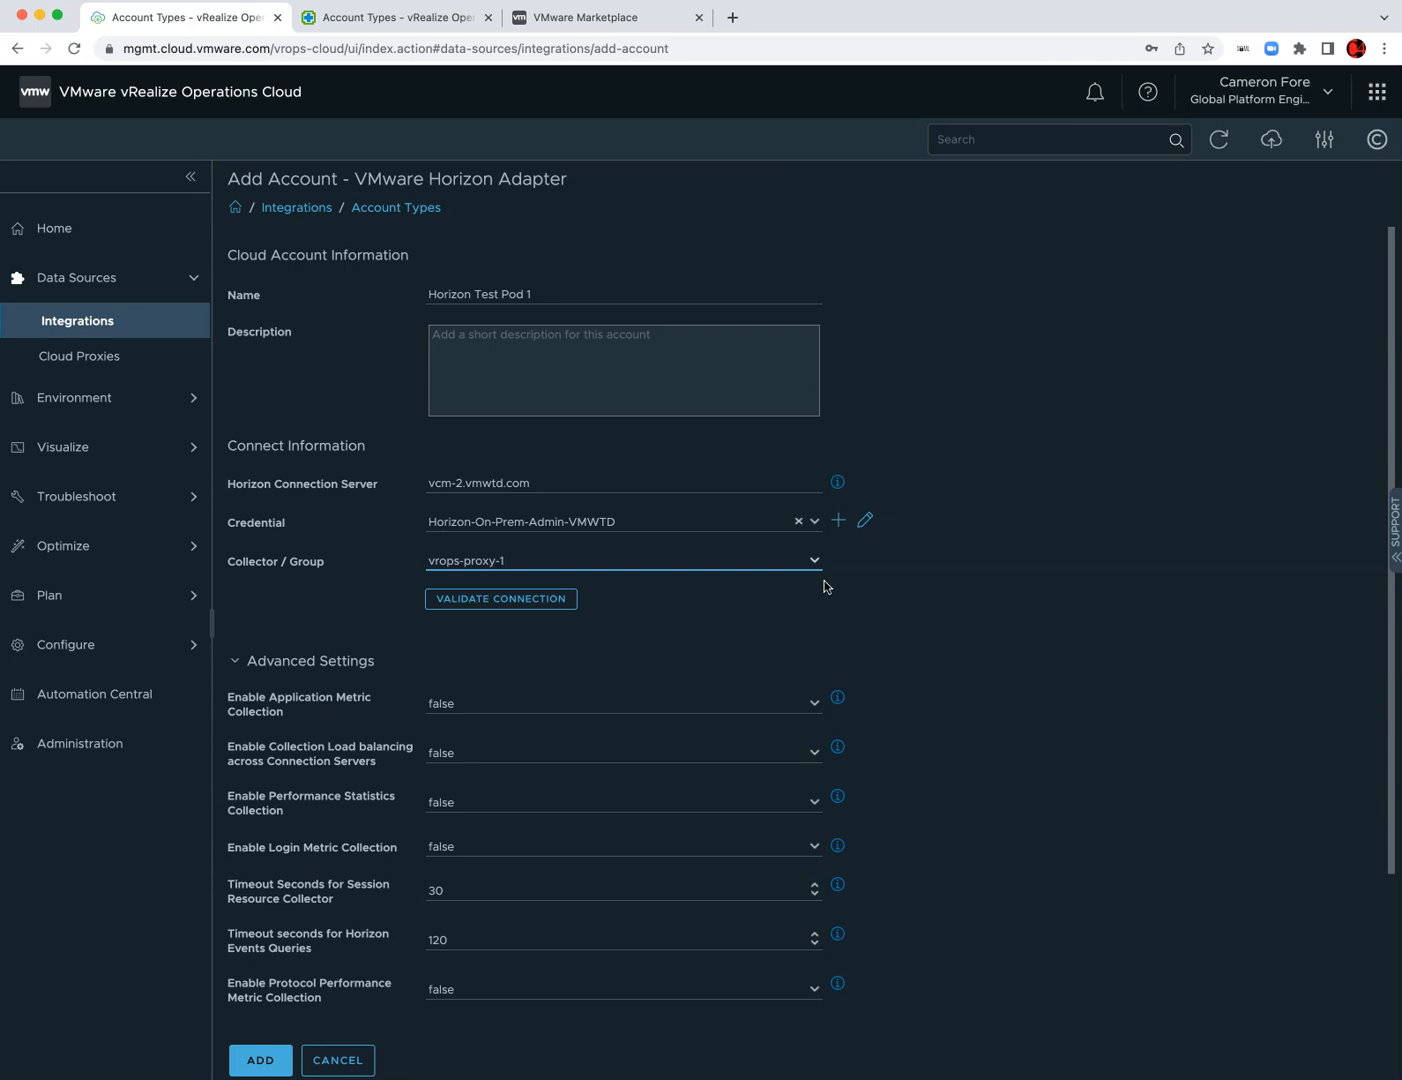
- Validate the account's connection, accepting the untrusted certificate of the Connection Server
click(550, 604)
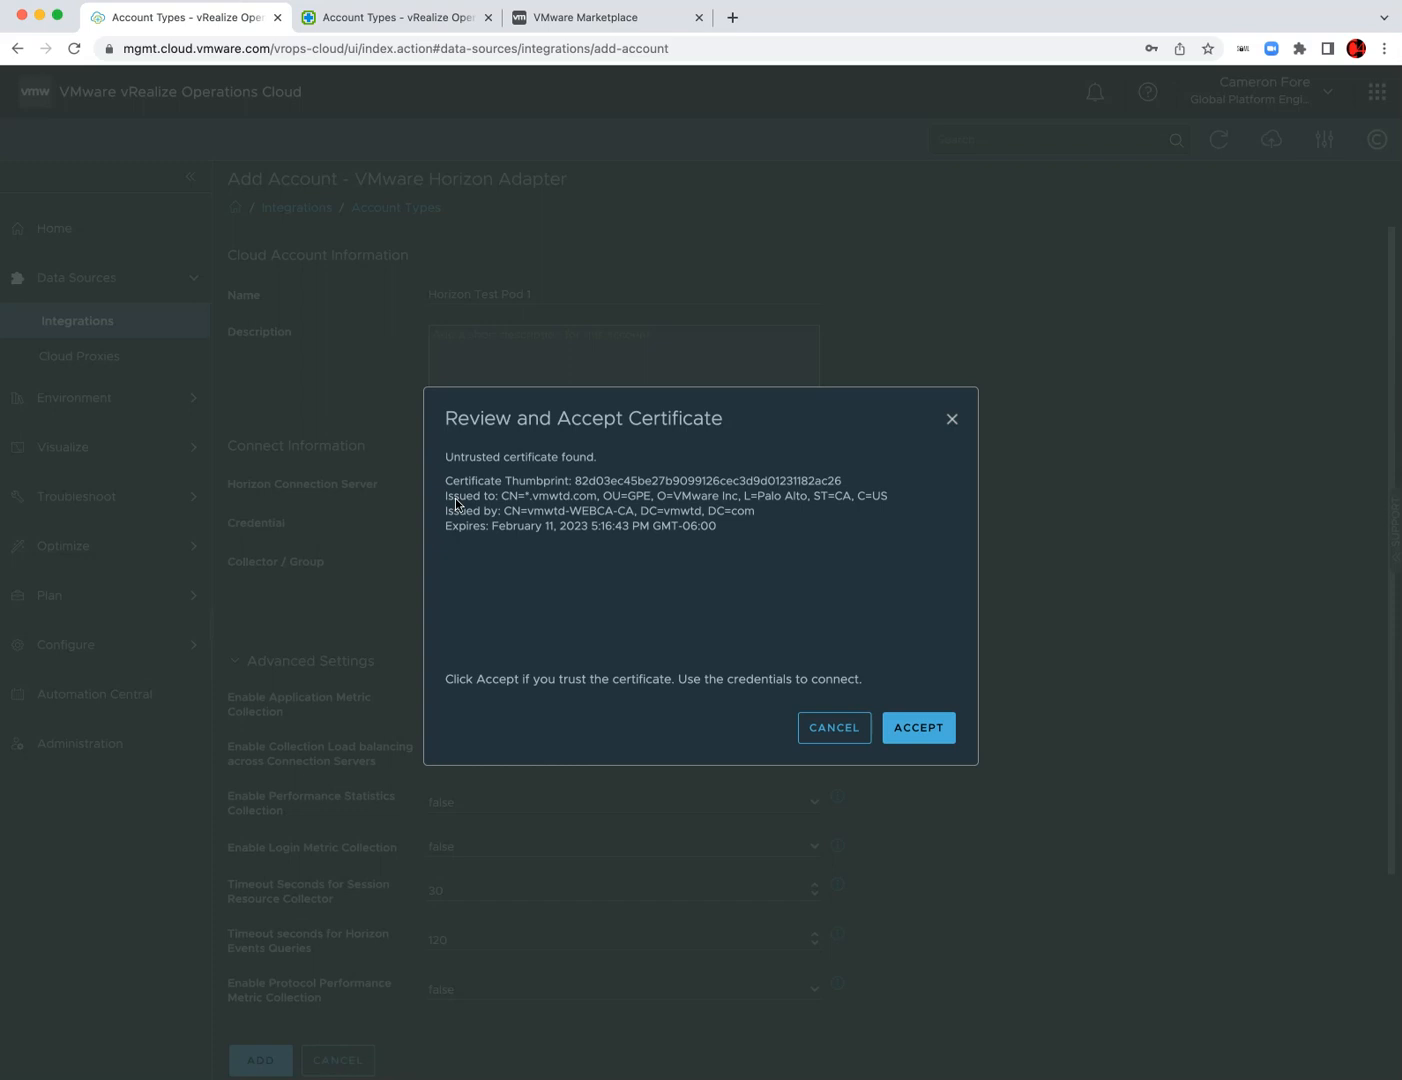
click(938, 731)
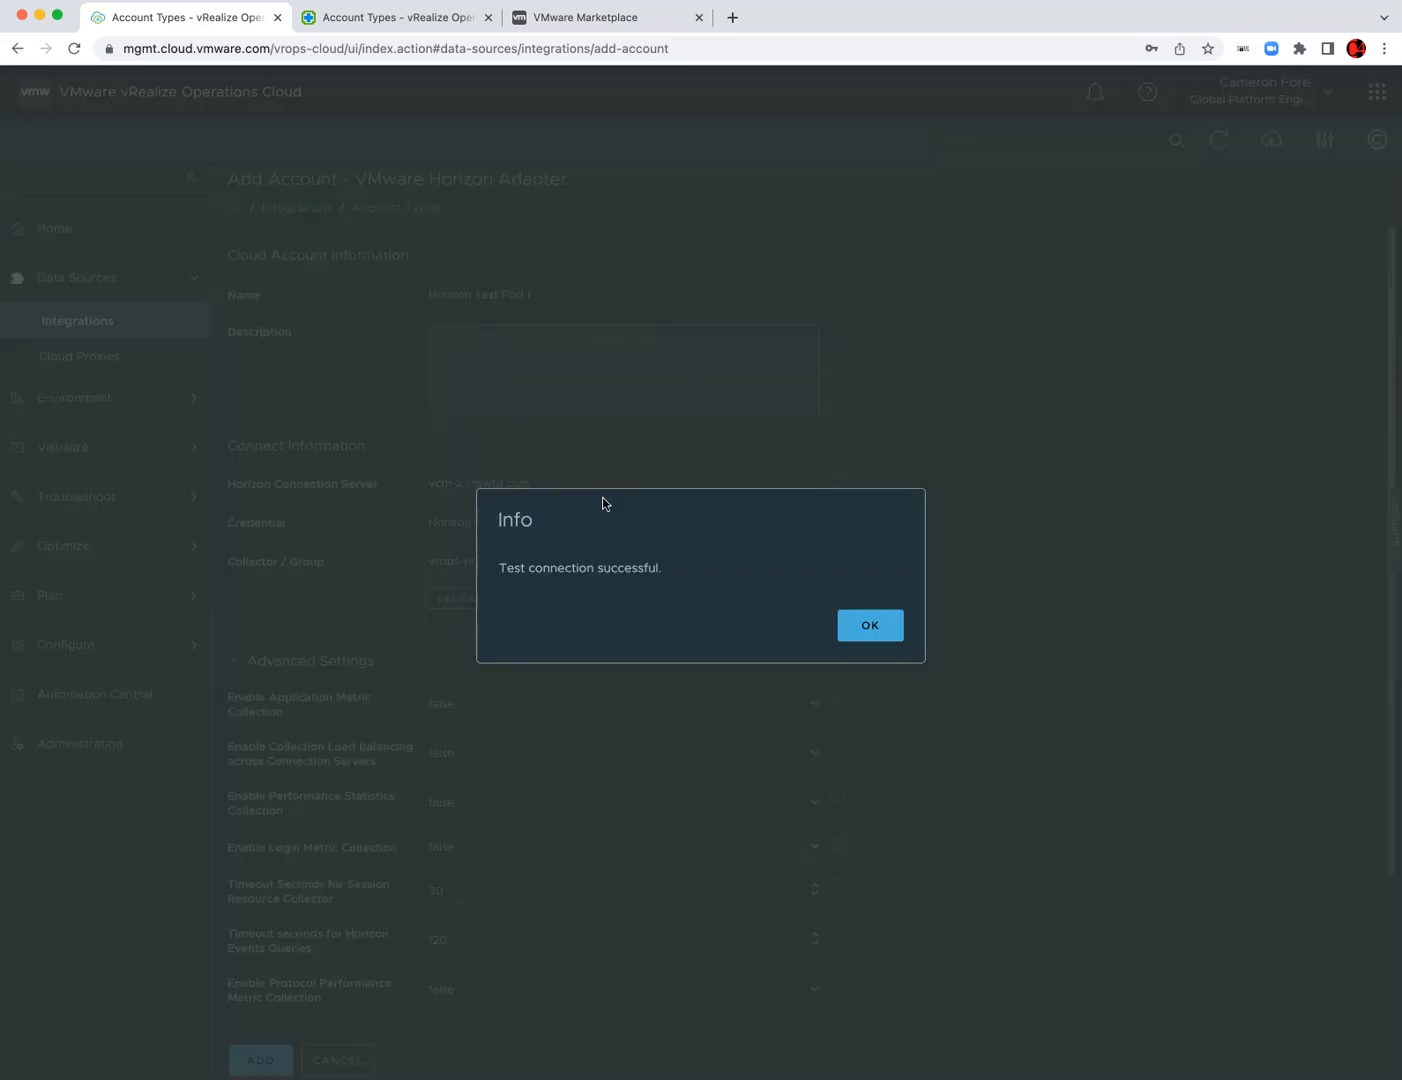
click(852, 627)
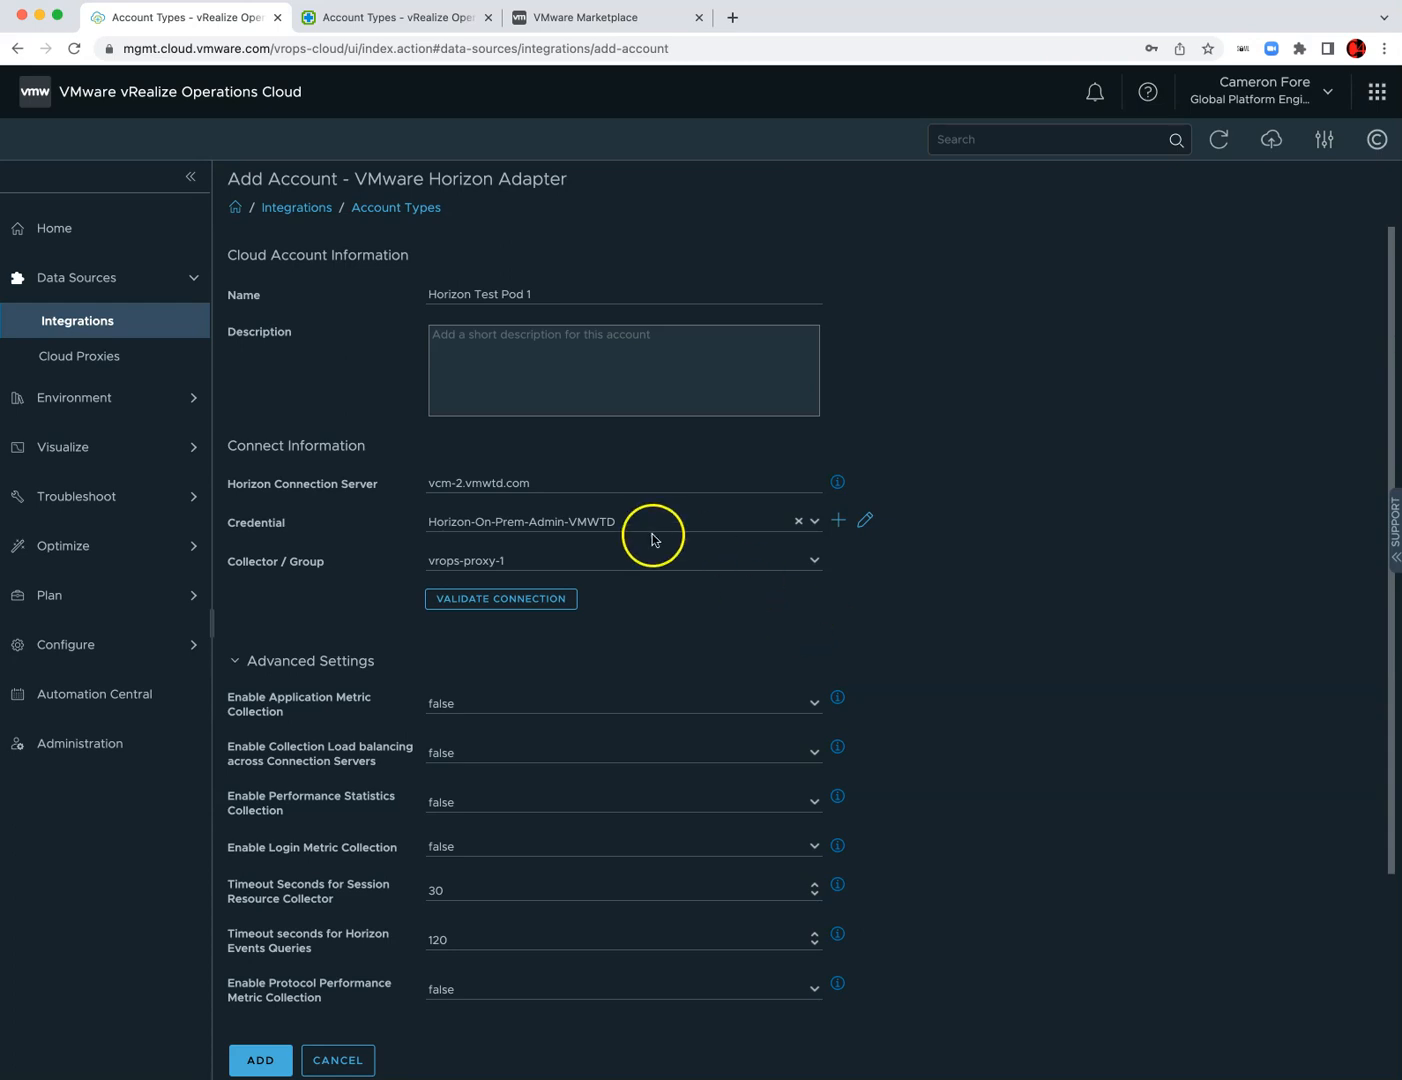
- Switch to the Getting Started with MP4H 2.1 article and open the diagram in its Horizon Connection Server Certificates Configuration section
click(558, 20)
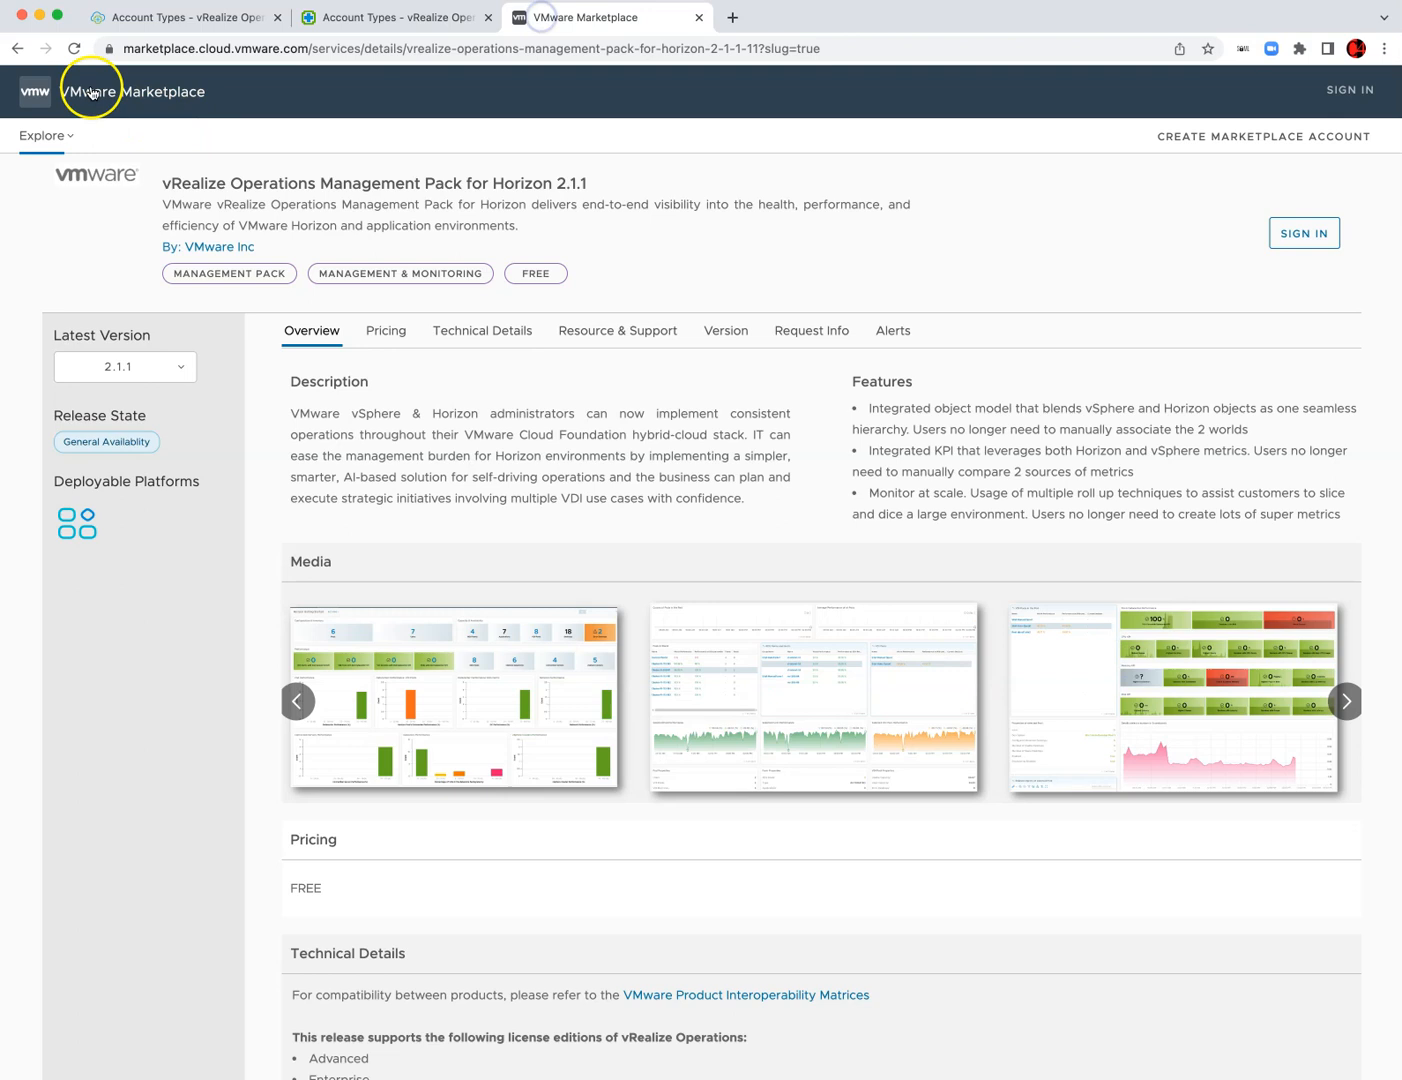
click(17, 48)
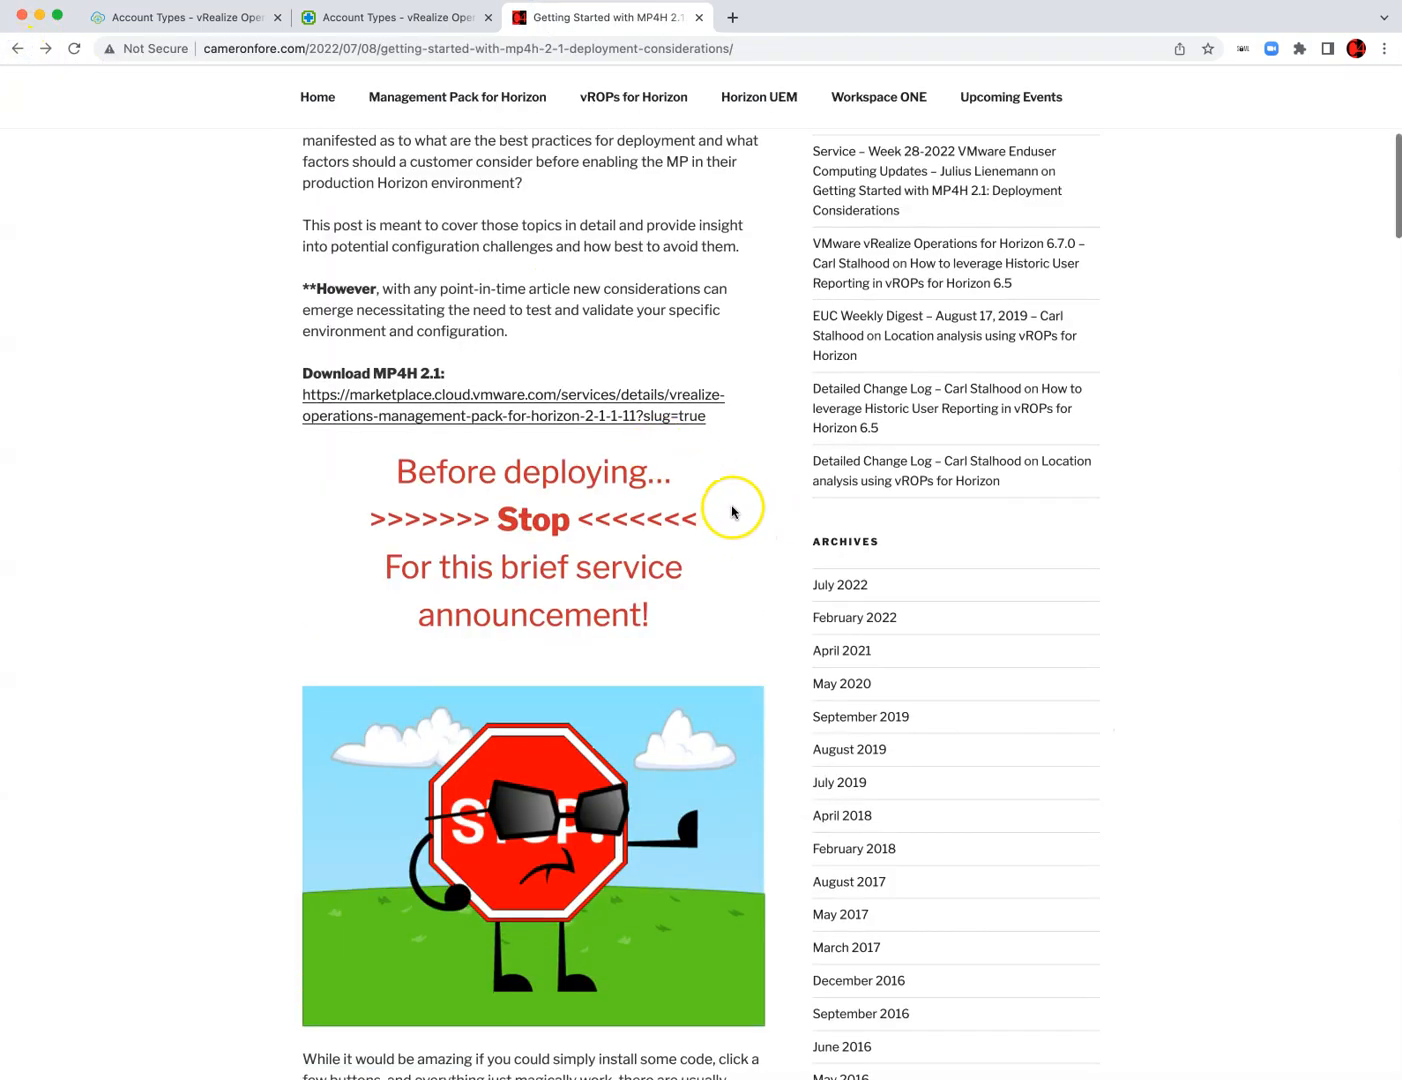
scroll(730, 511, down, 8)
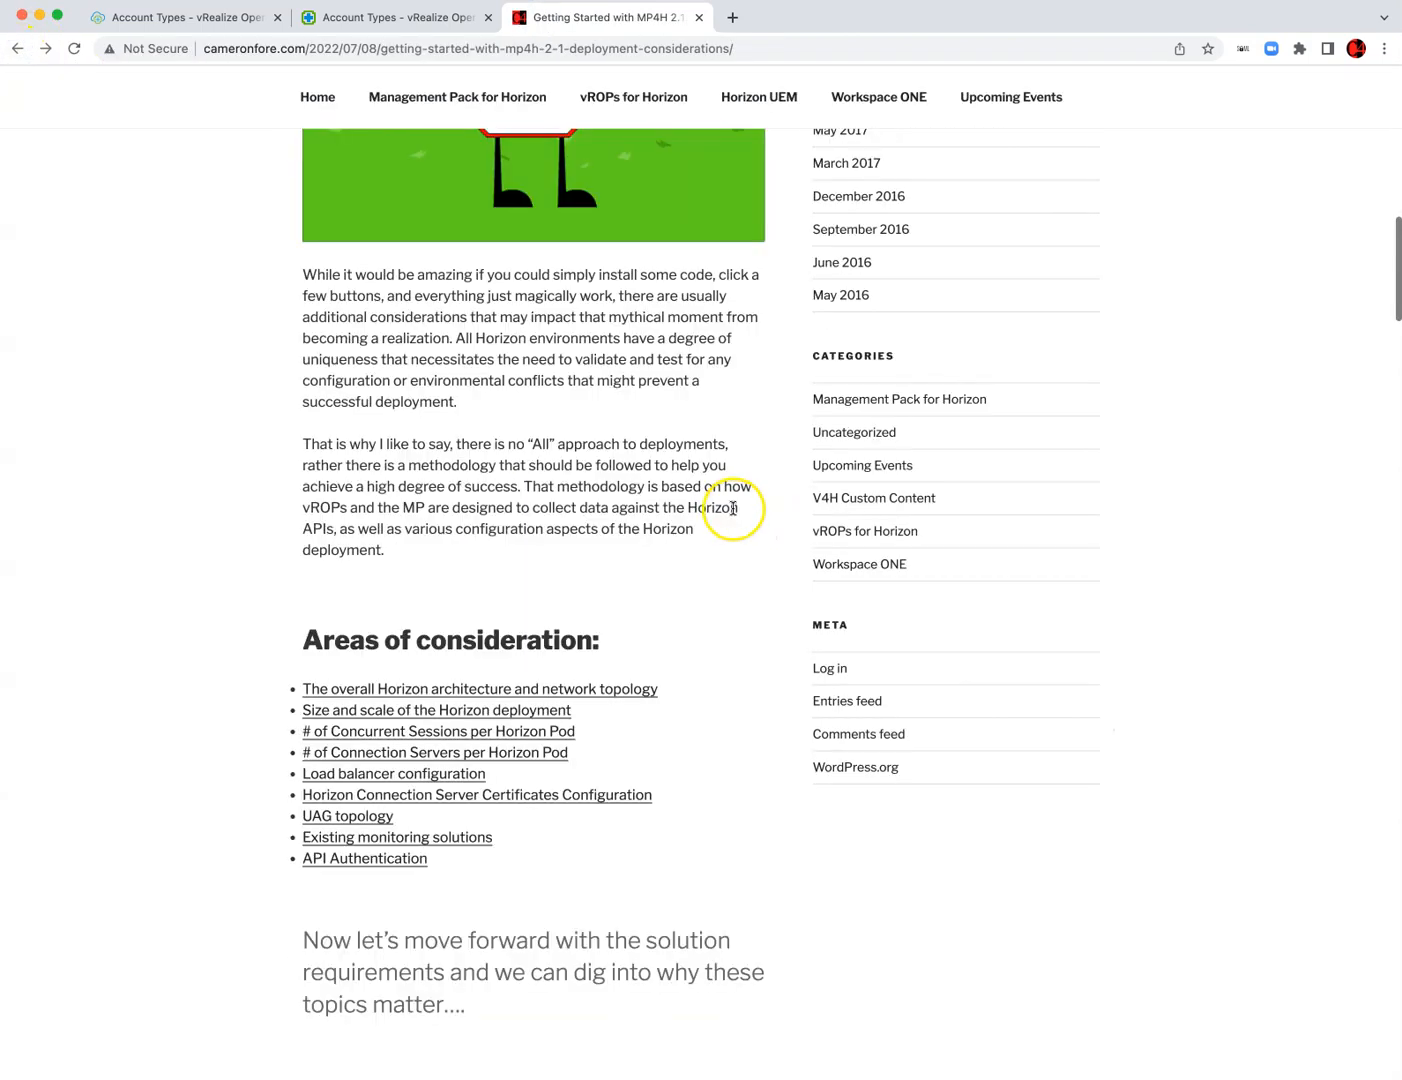
click(405, 797)
click(537, 742)
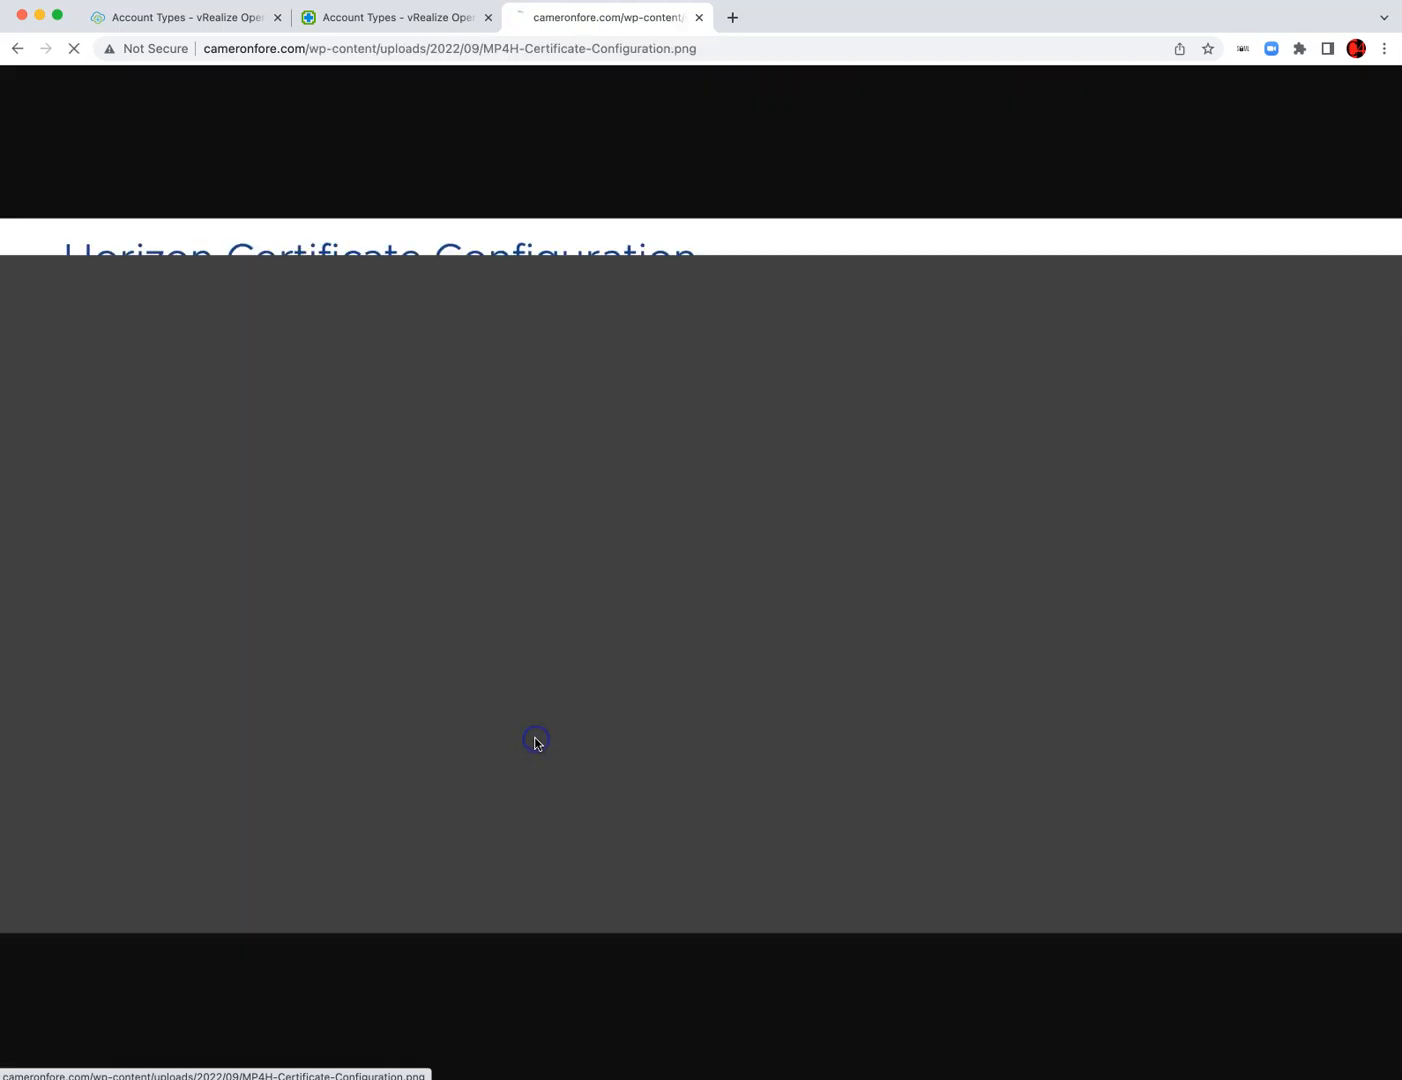
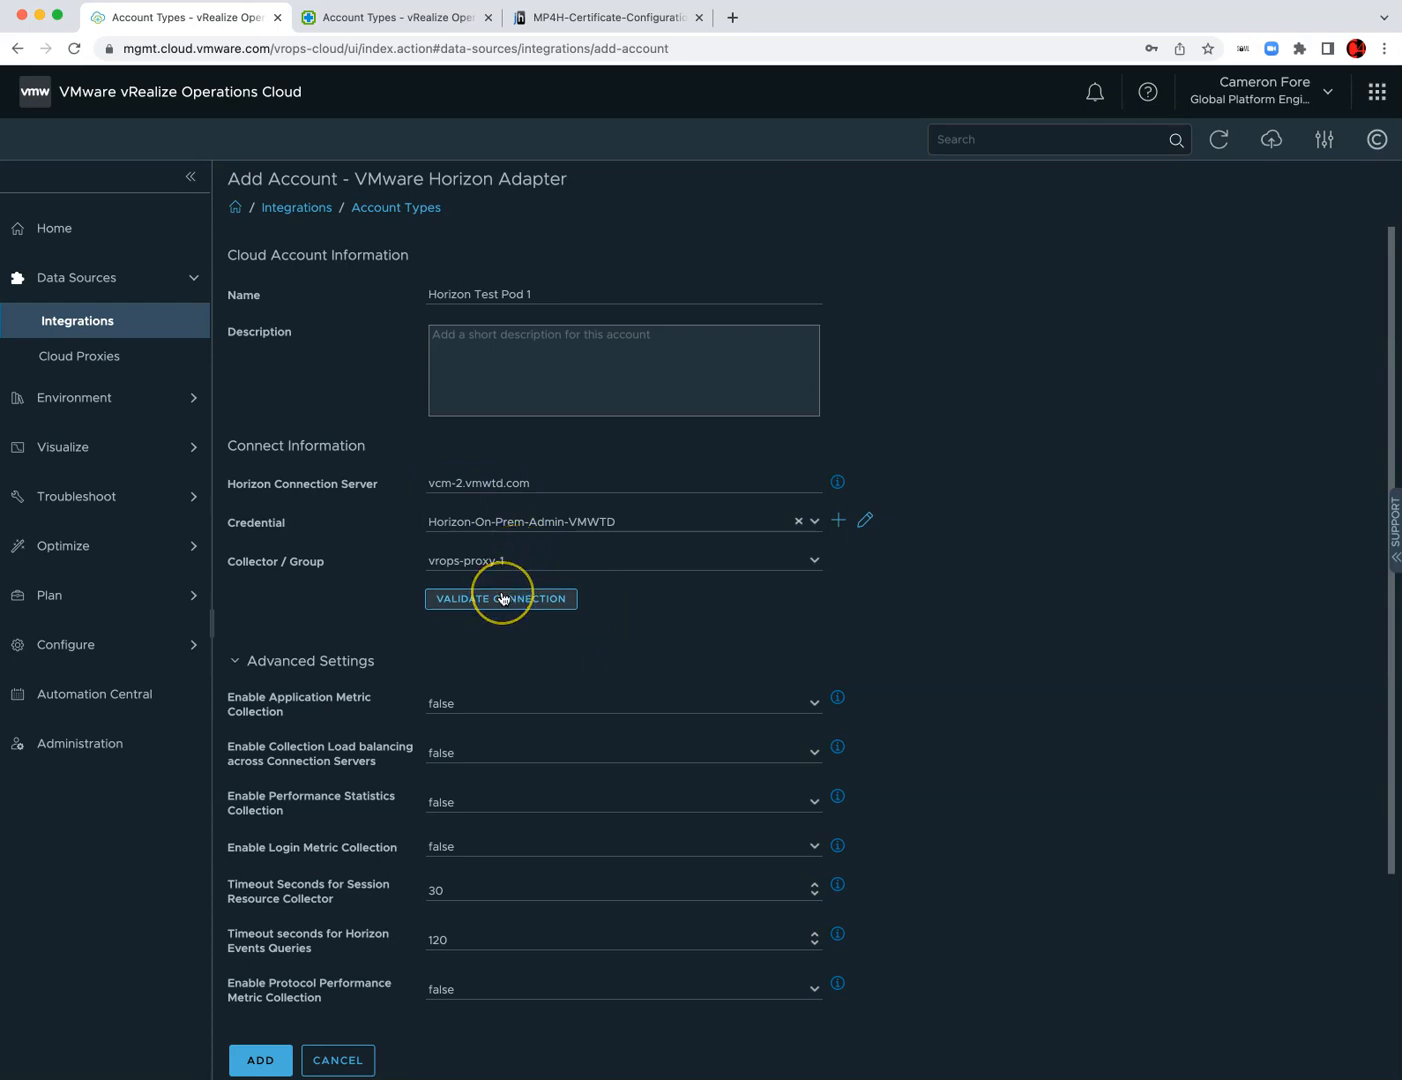
- Validate the account's connection again and set Enable Collection Load balancing across Connection Servers to true
click(498, 597)
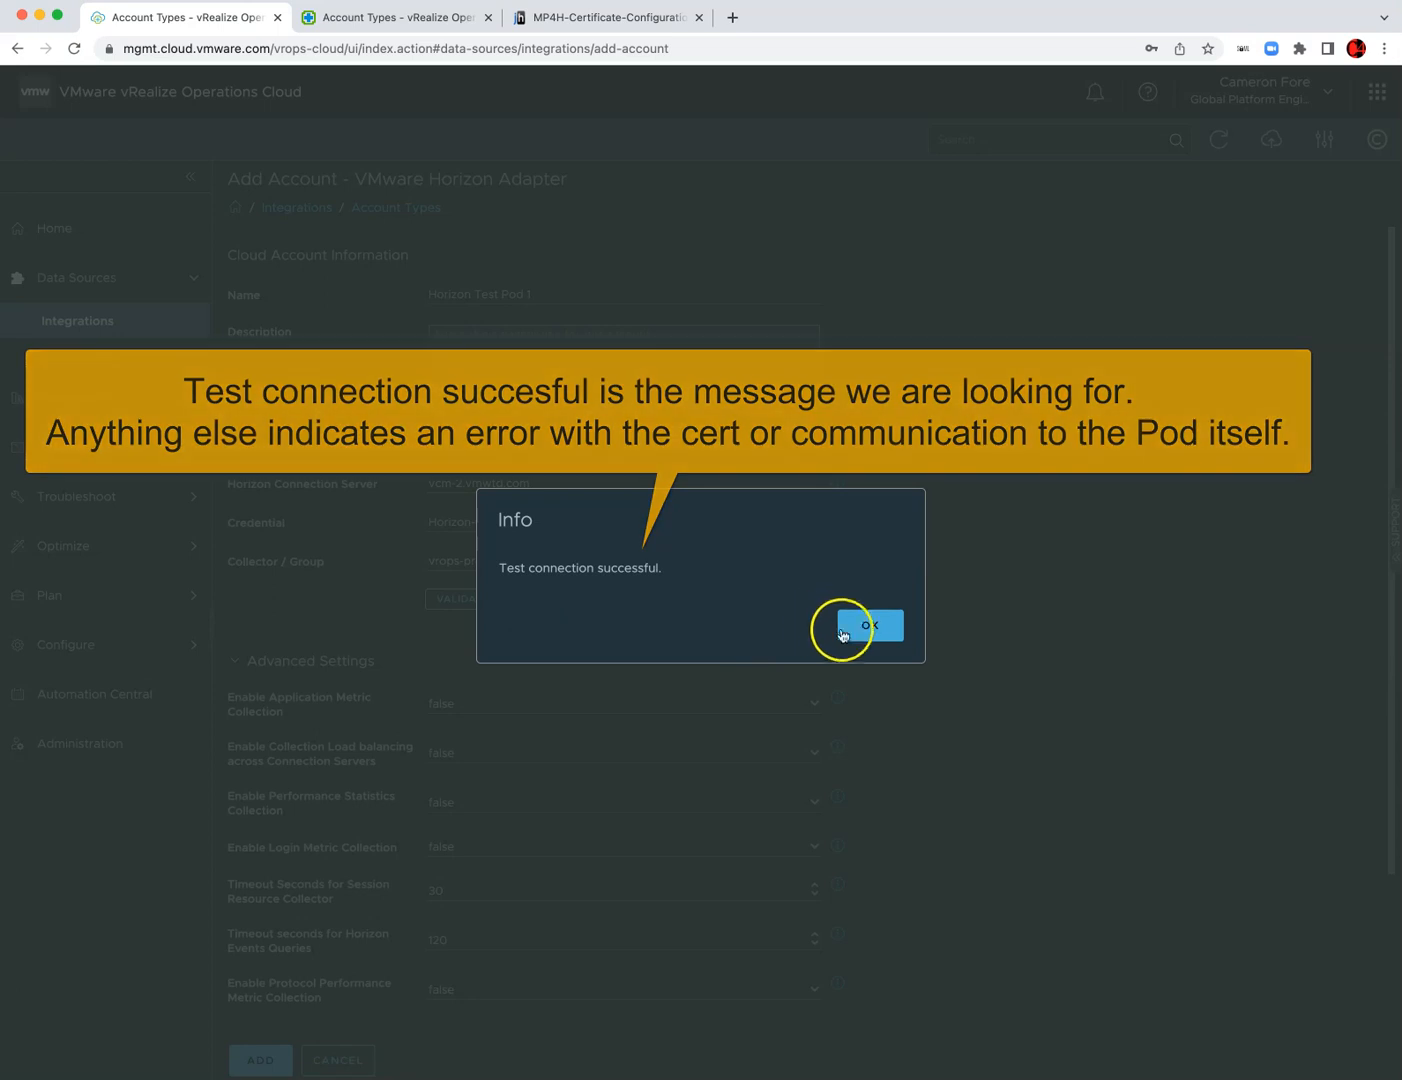
click(850, 626)
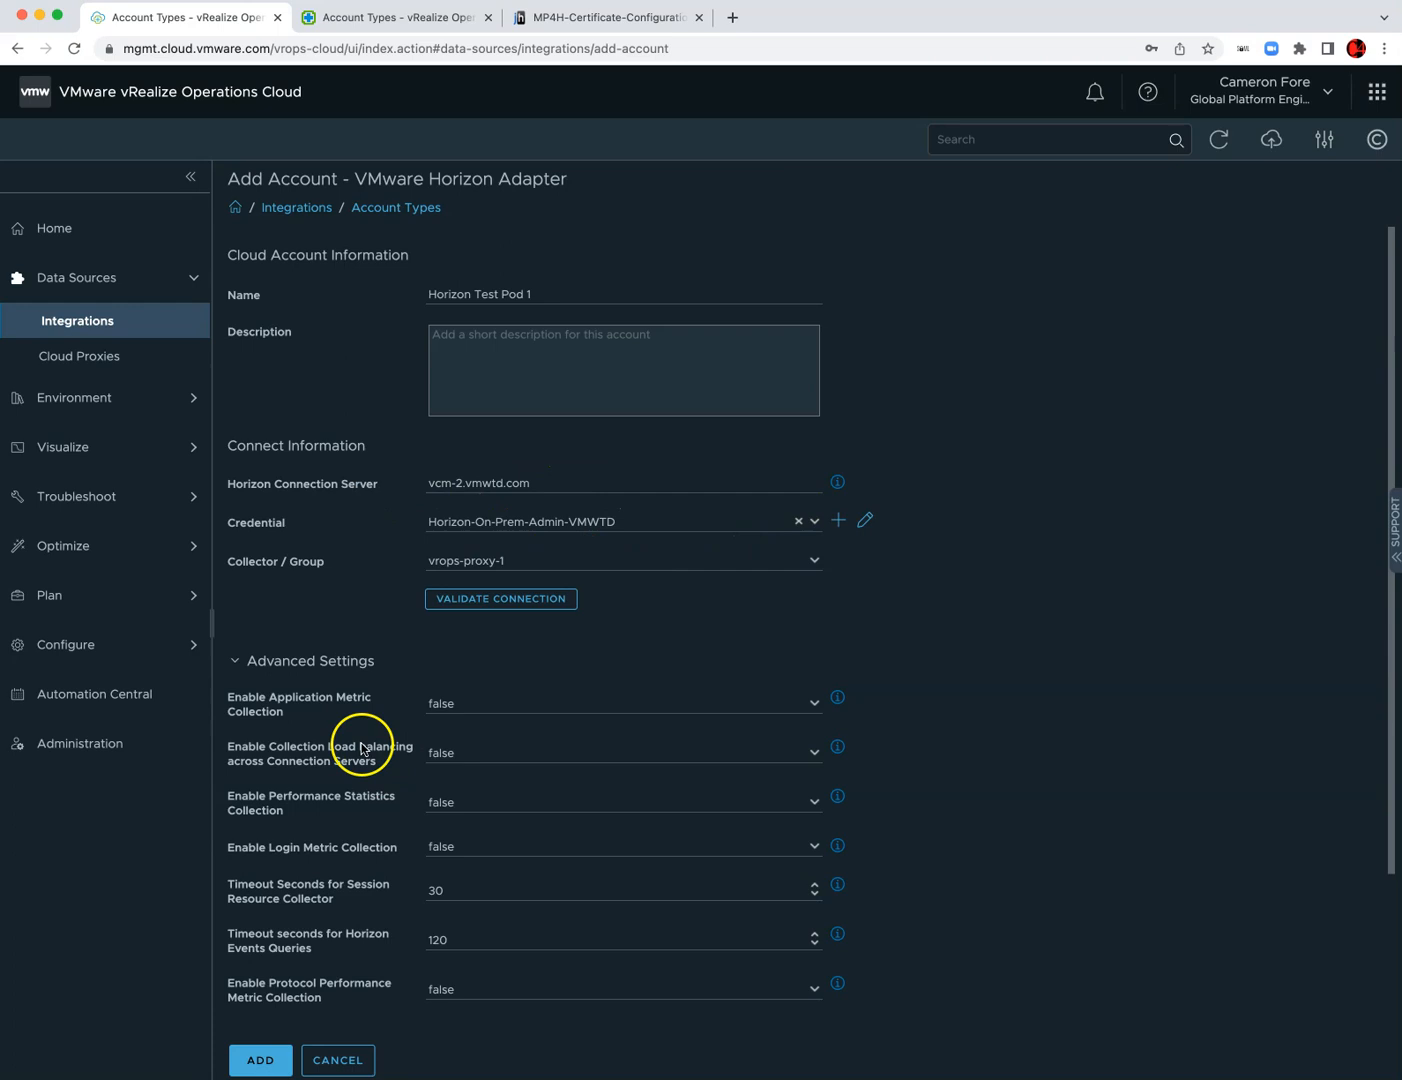
click(524, 754)
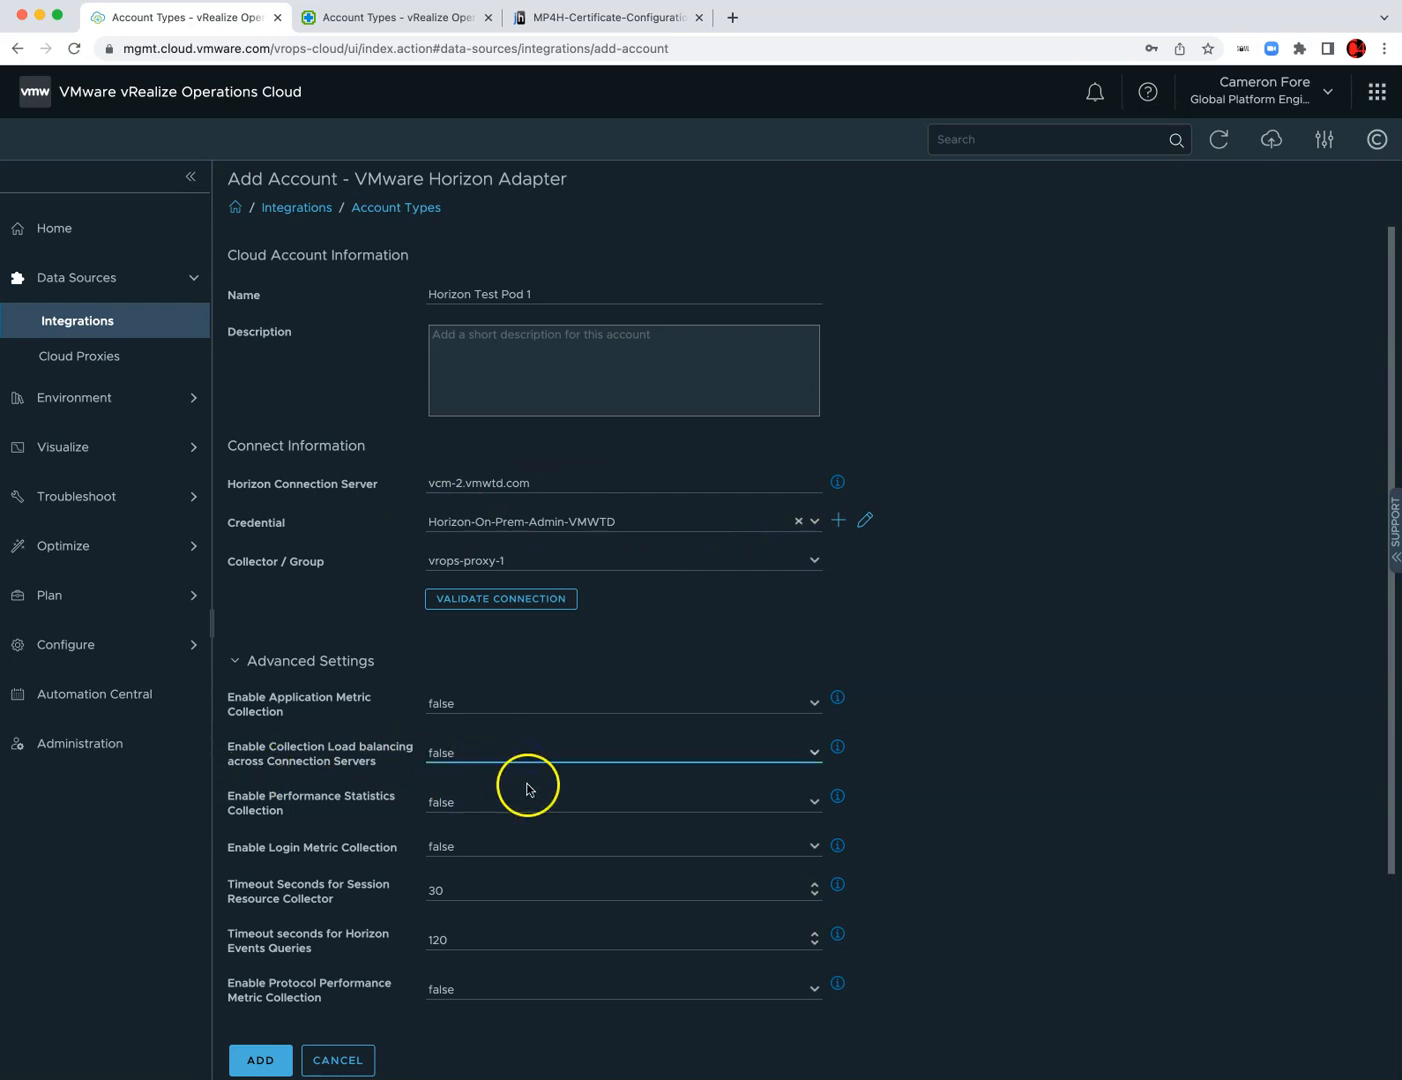
click(807, 745)
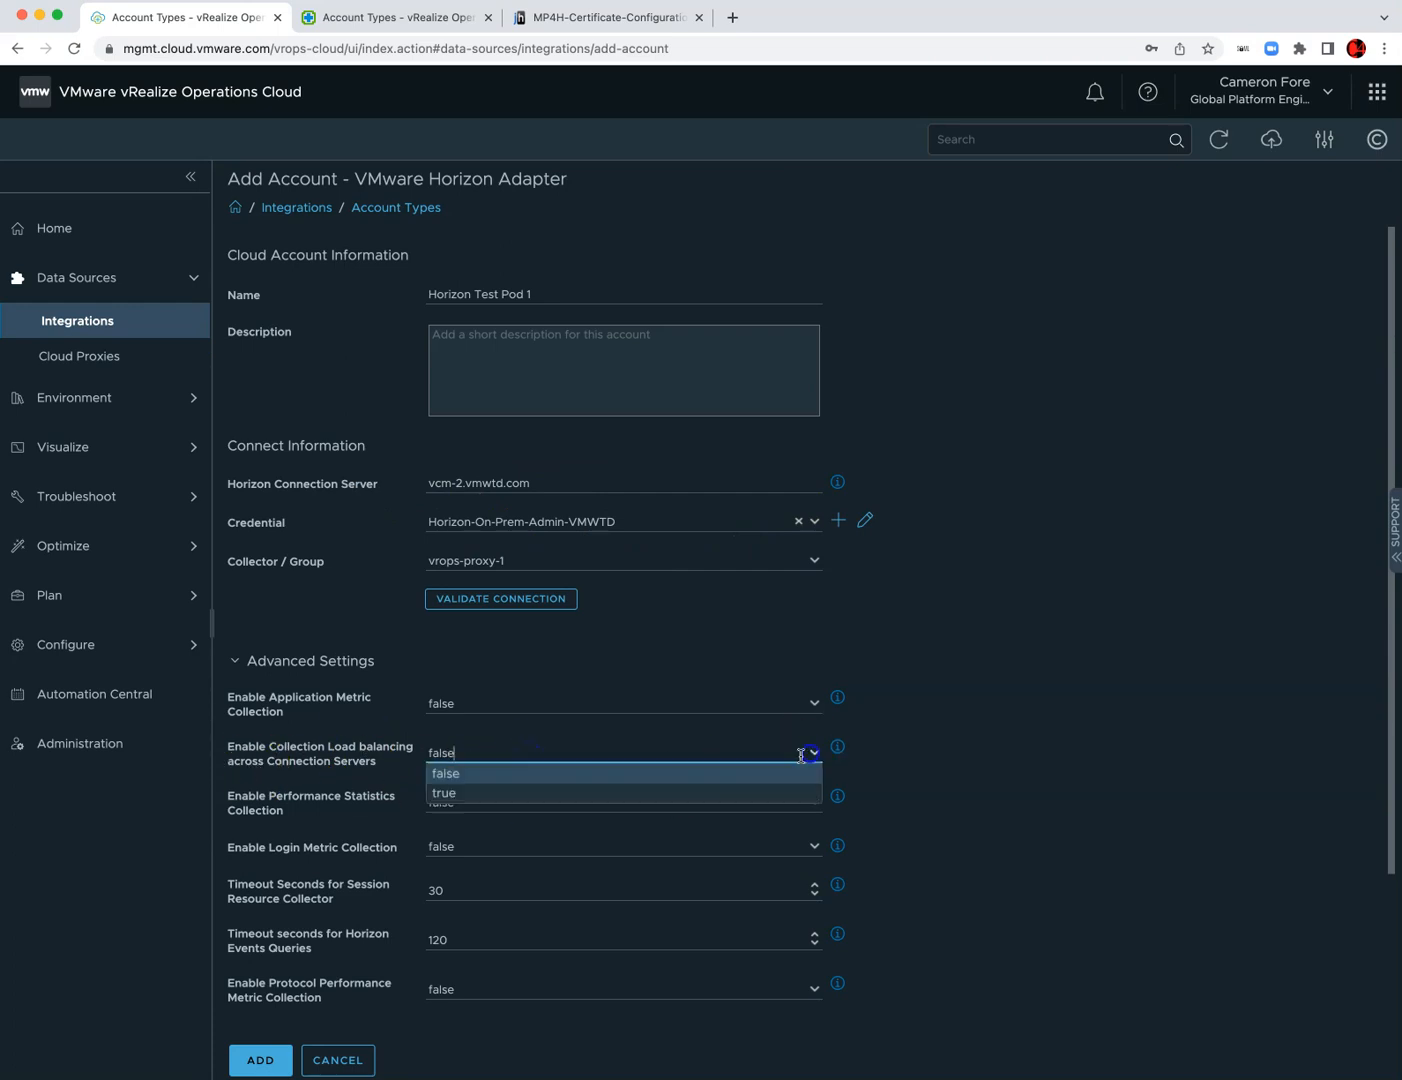
click(576, 800)
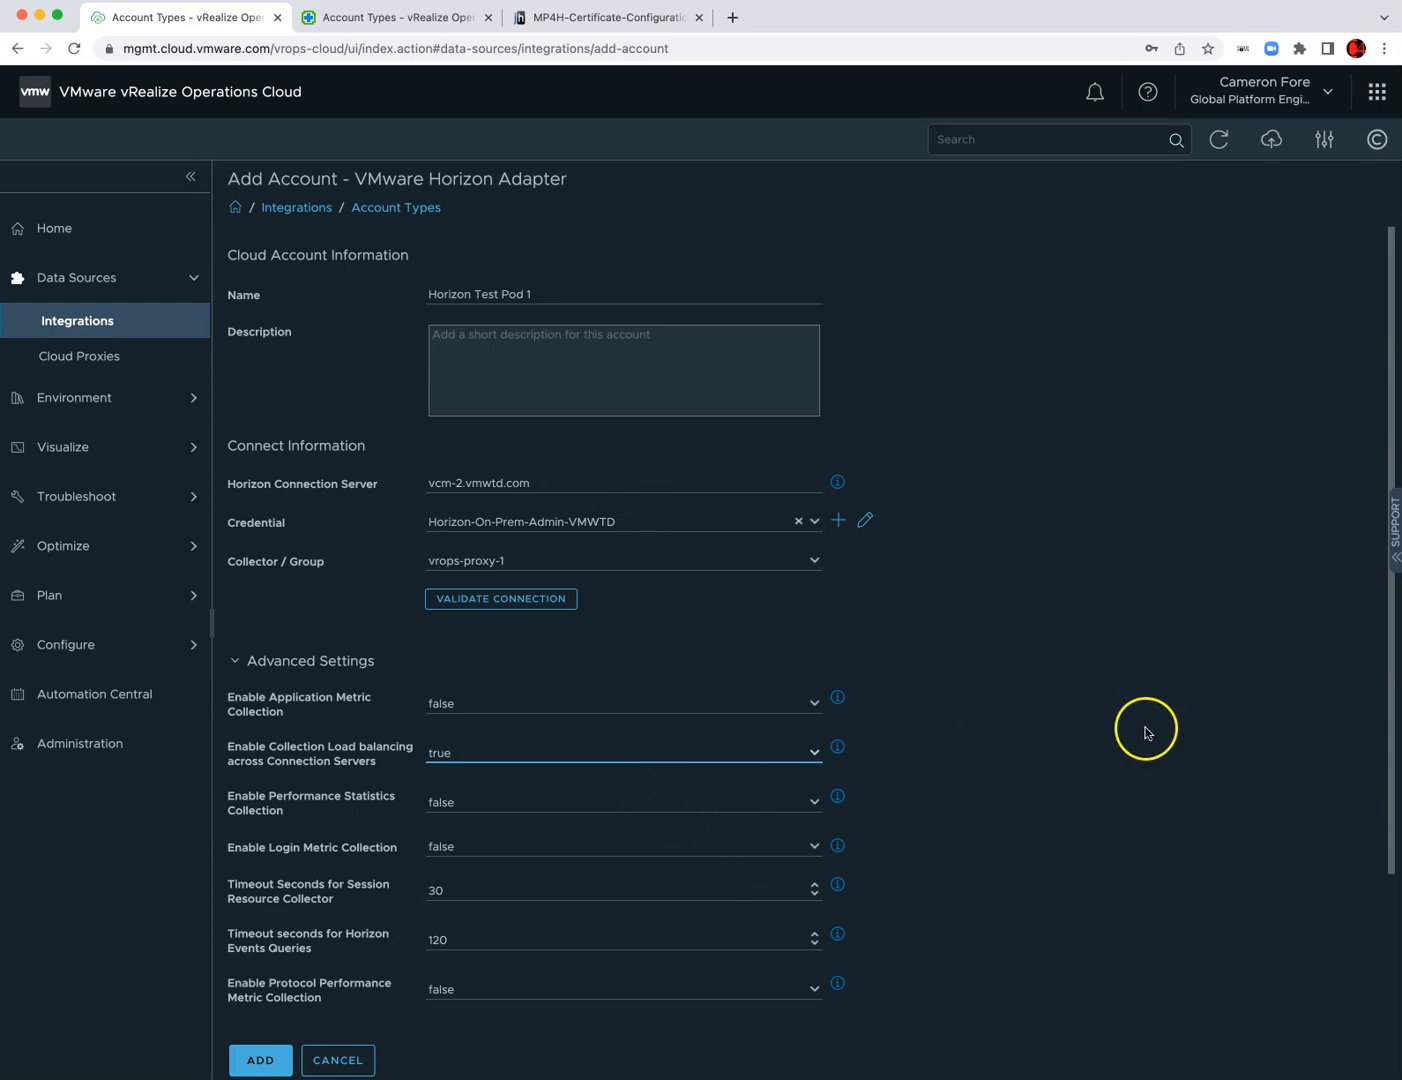
- Set Enable Application Metric Collection to true in the account's advanced settings
scroll(1131, 733, down, 2)
scroll(1113, 735, down, 1)
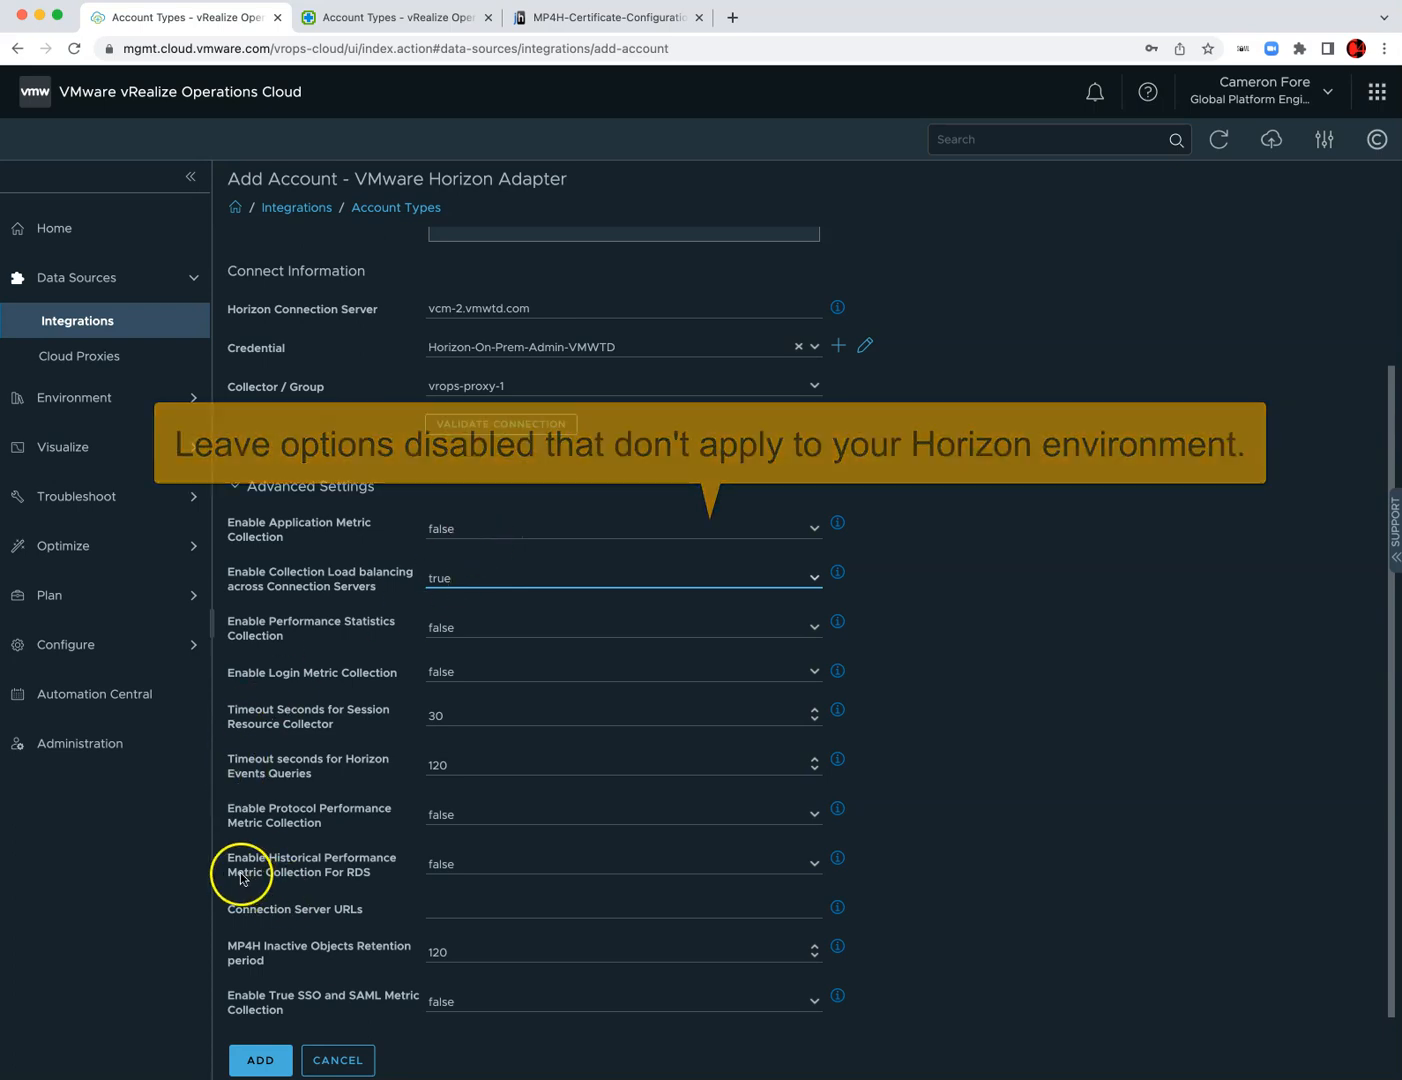
click(281, 863)
click(301, 863)
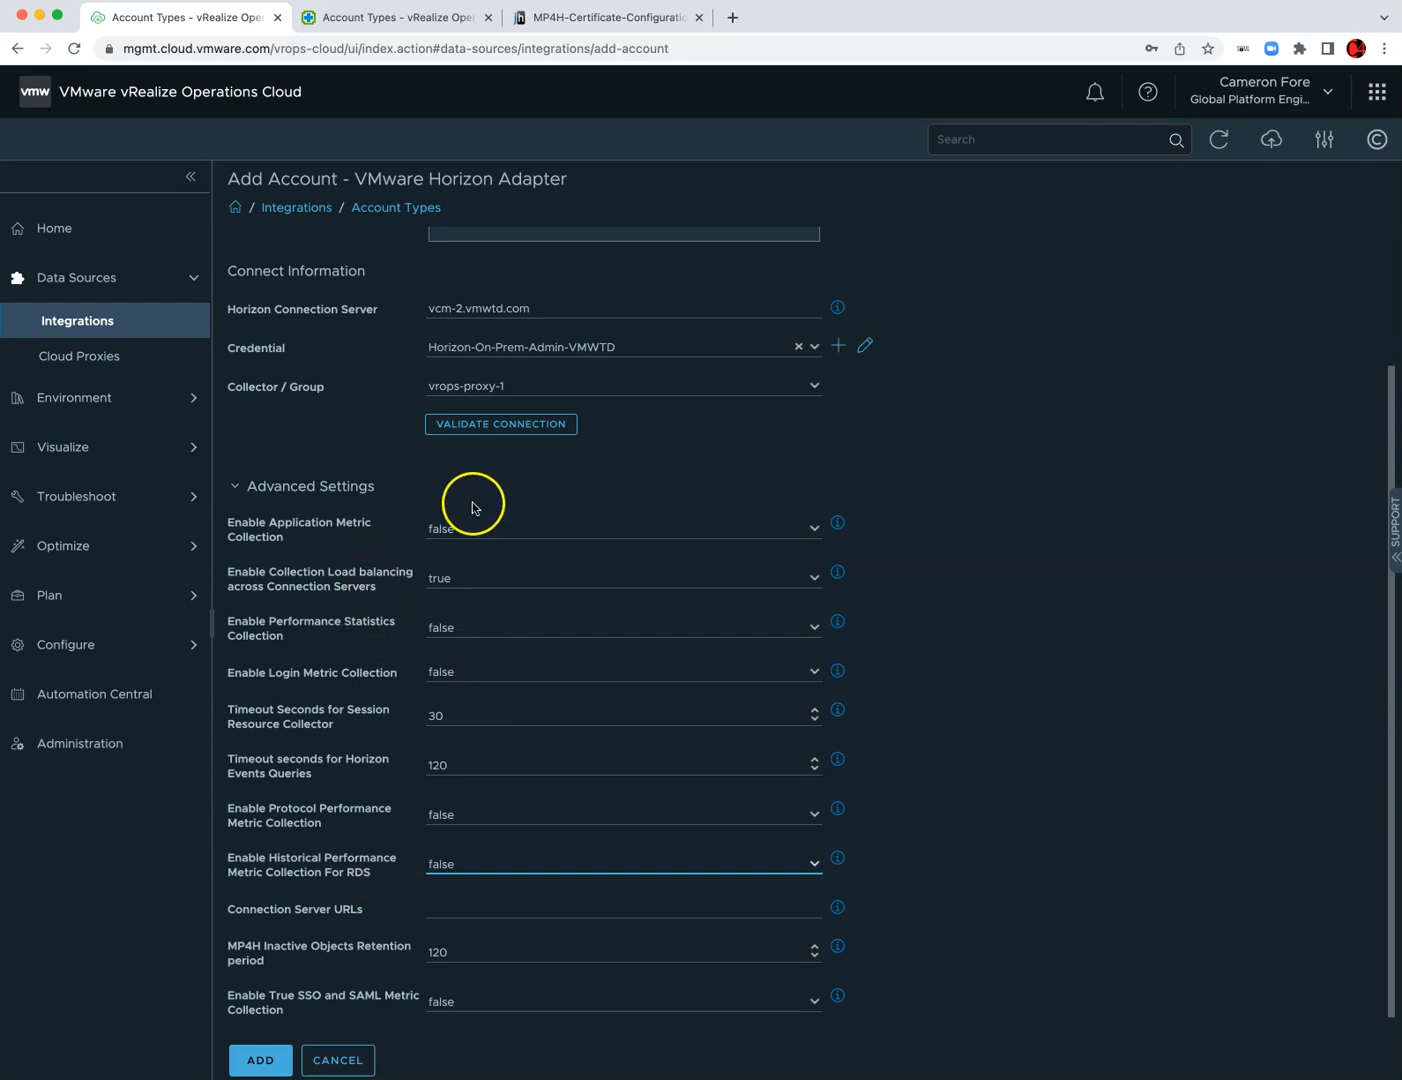
click(815, 527)
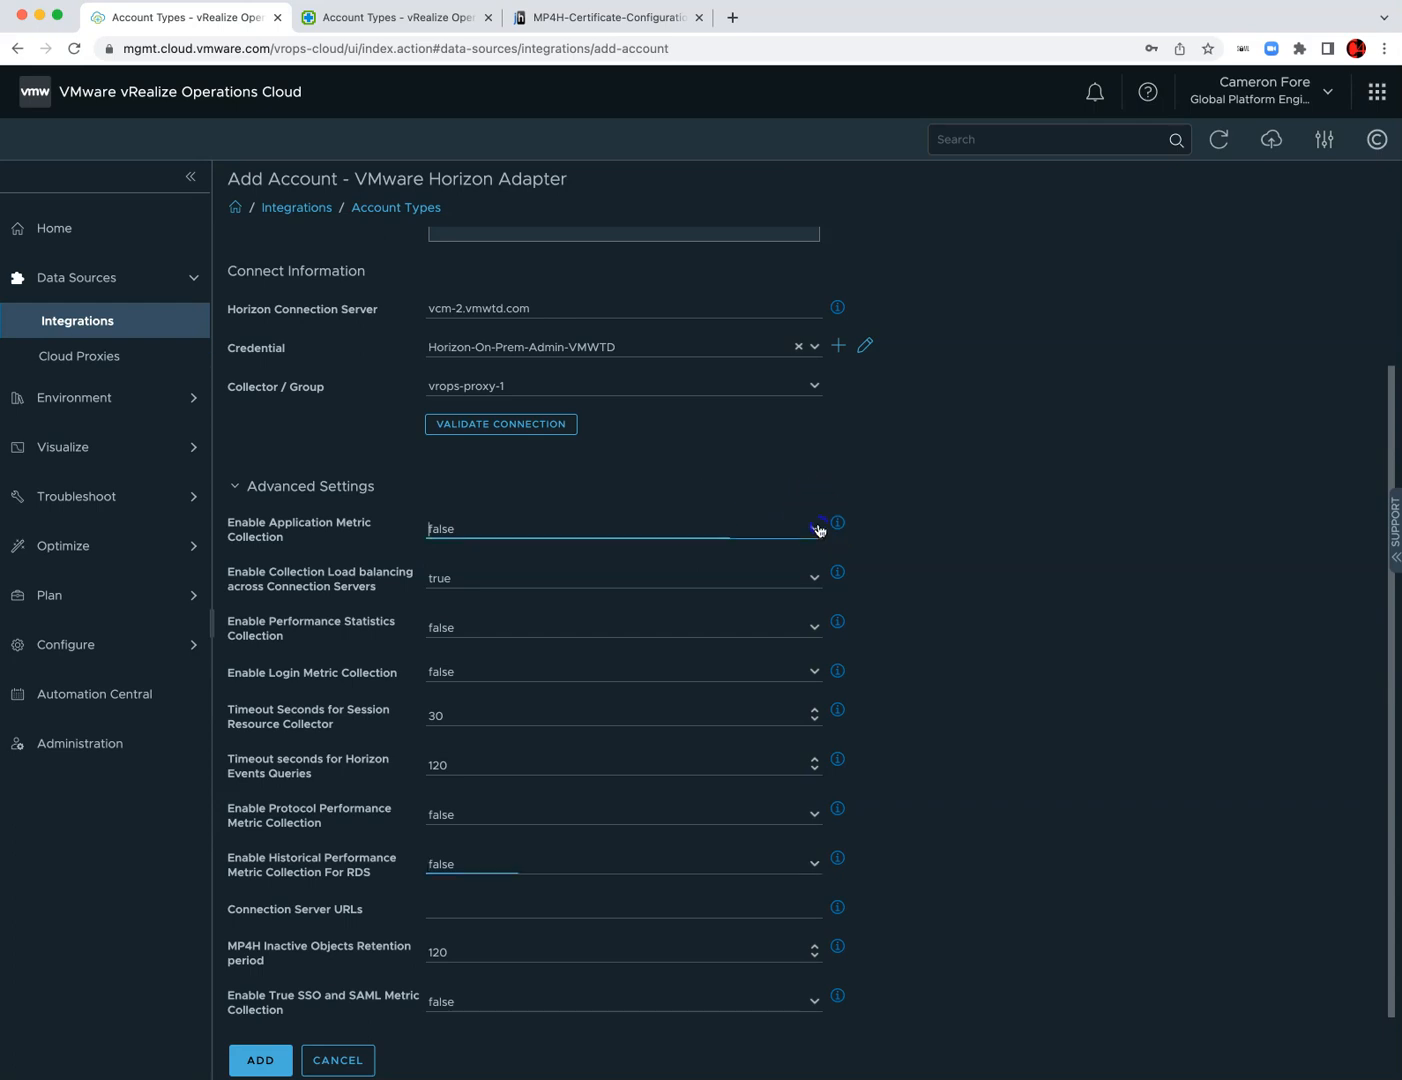
click(662, 569)
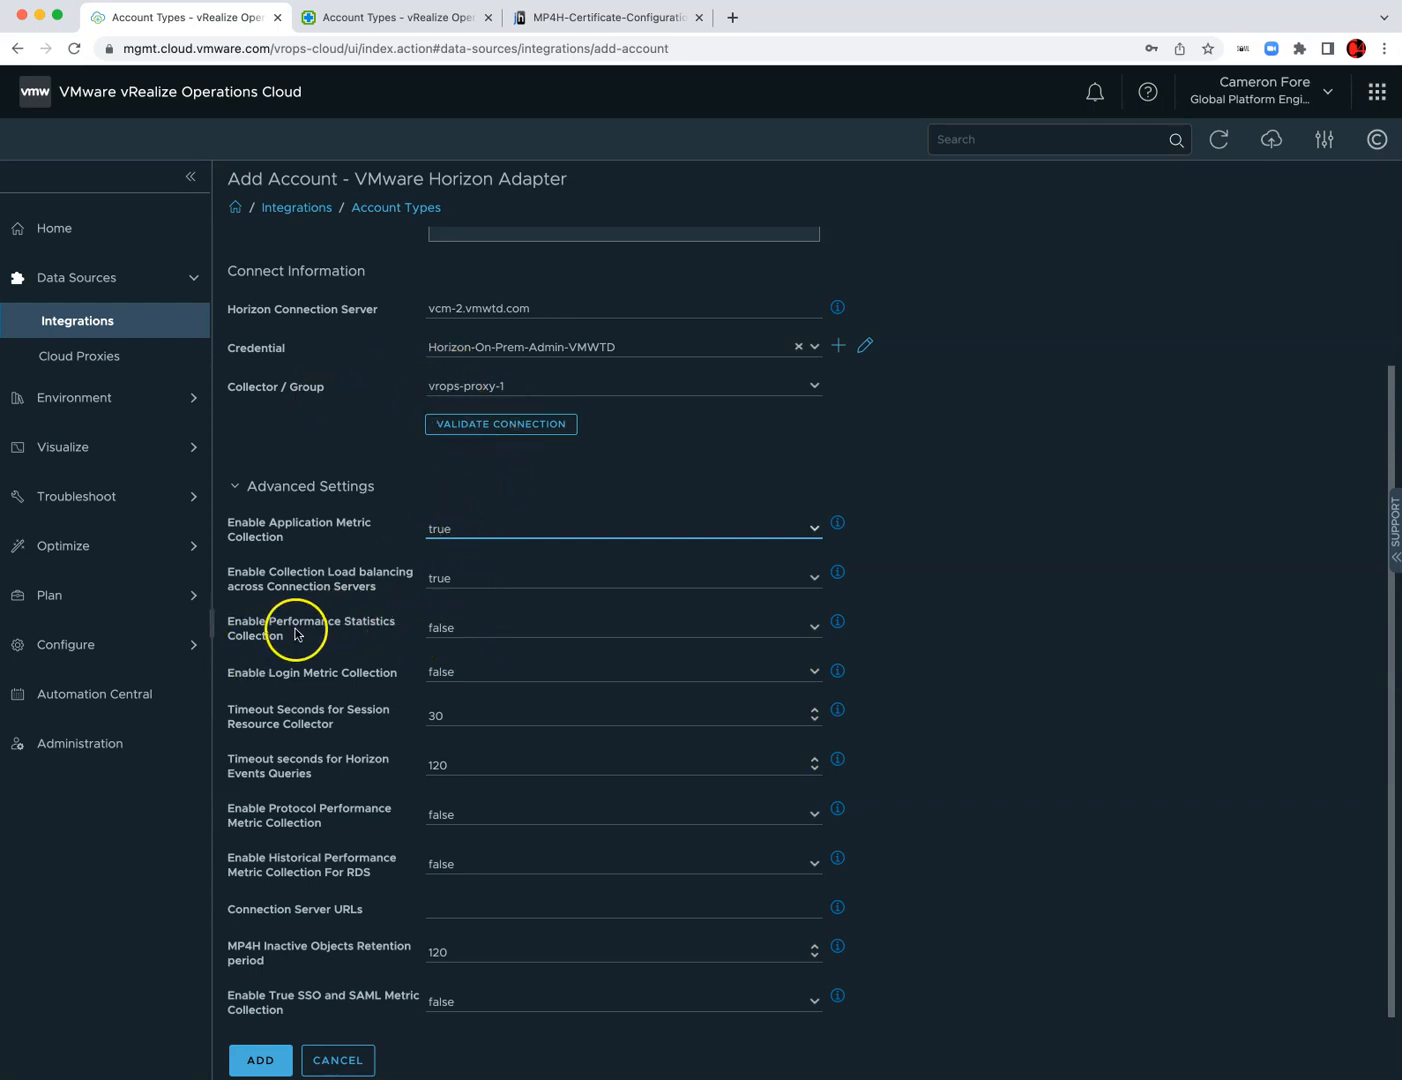
- Set Enable Performance Statistics Collection to true and read the explanation of that option
click(719, 626)
click(814, 628)
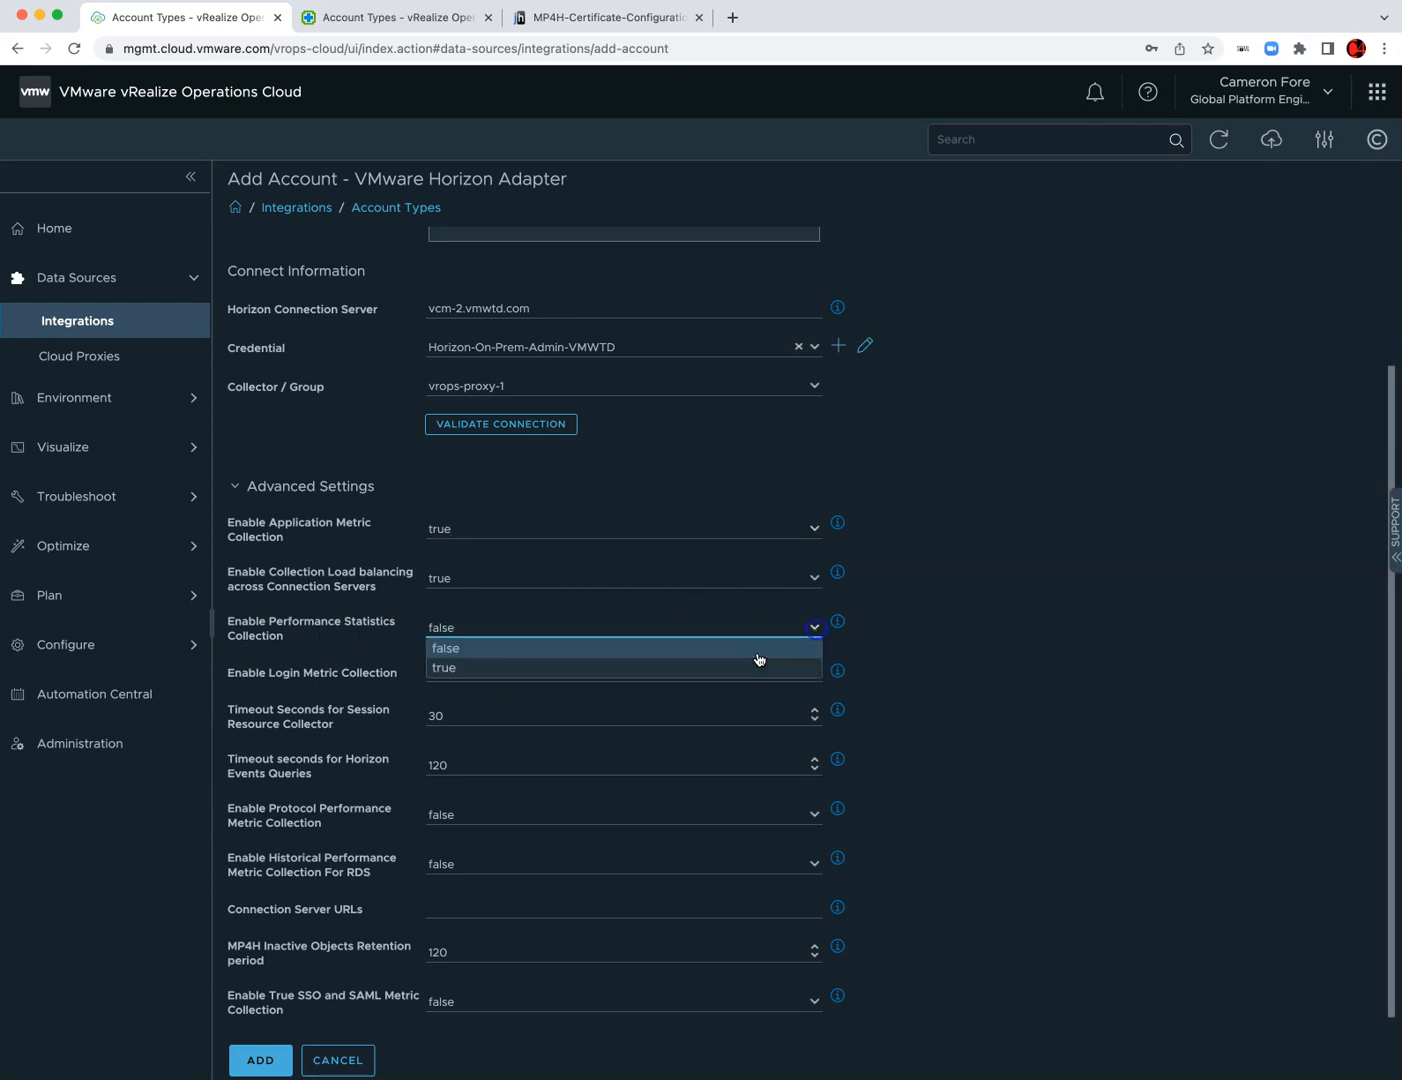
click(584, 668)
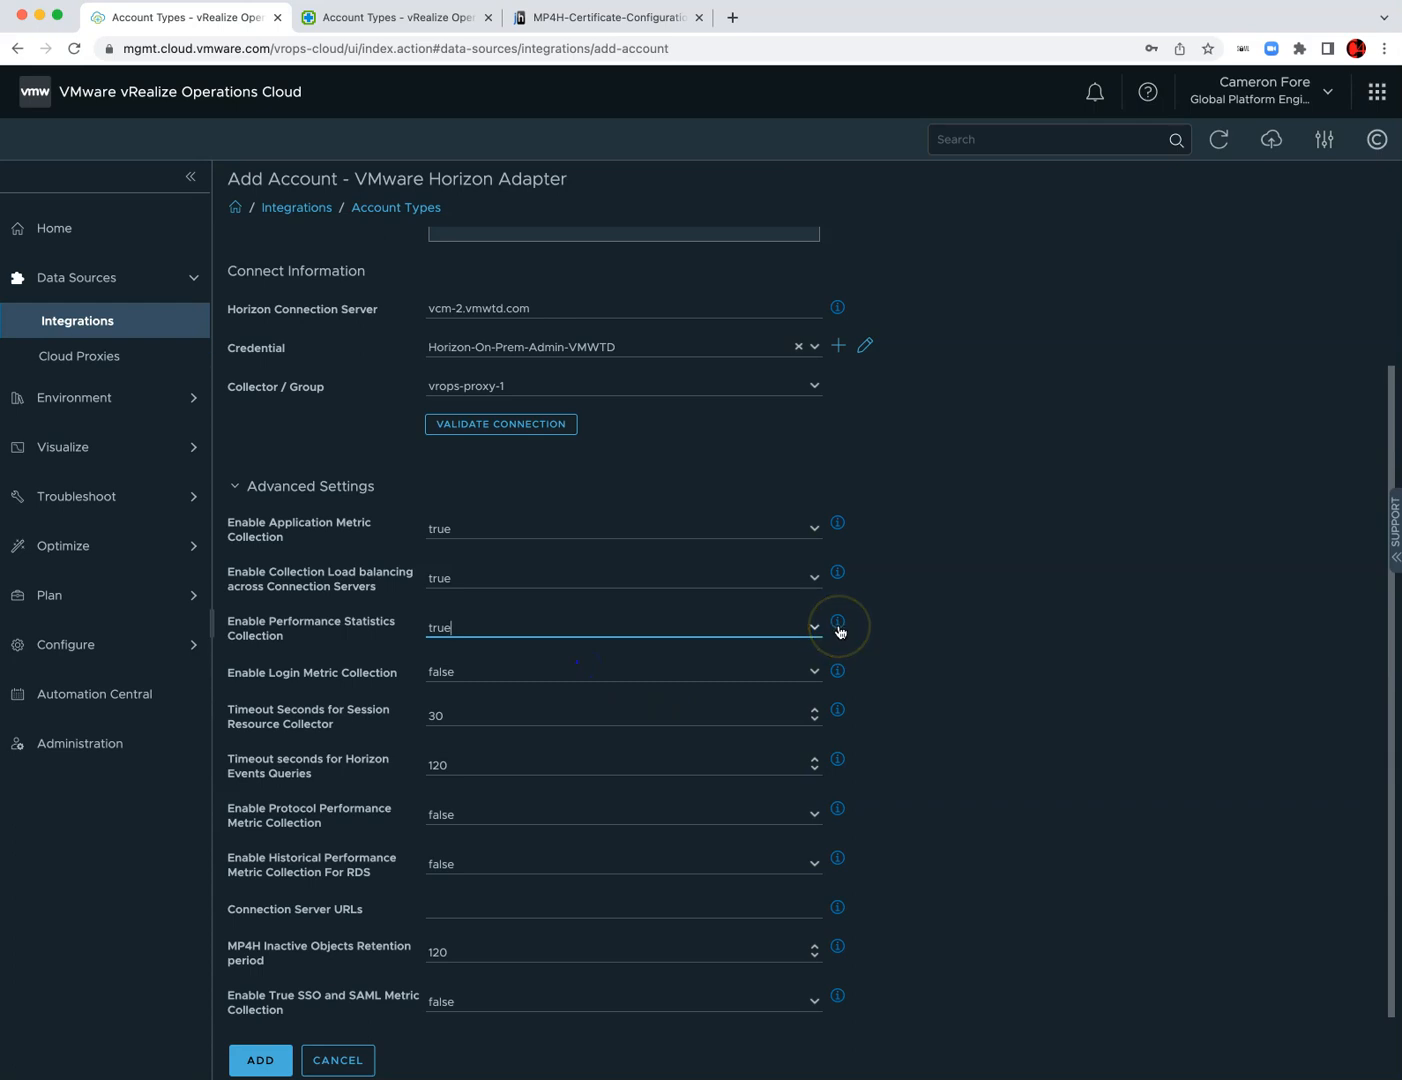
mouse_move(840, 630)
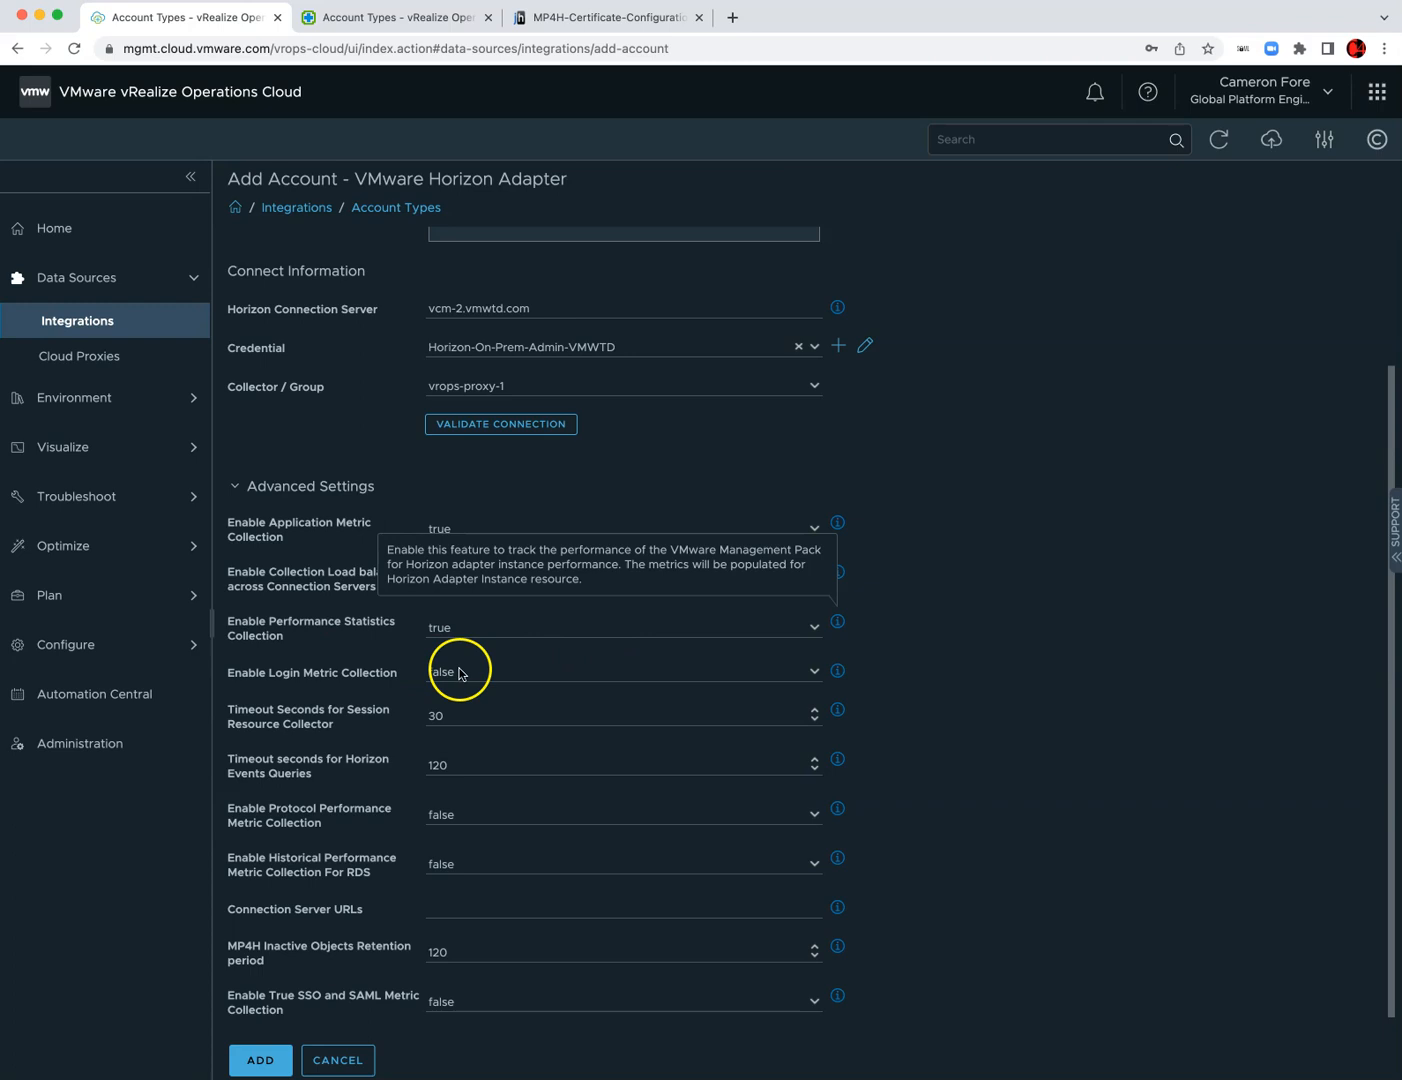
click(1141, 702)
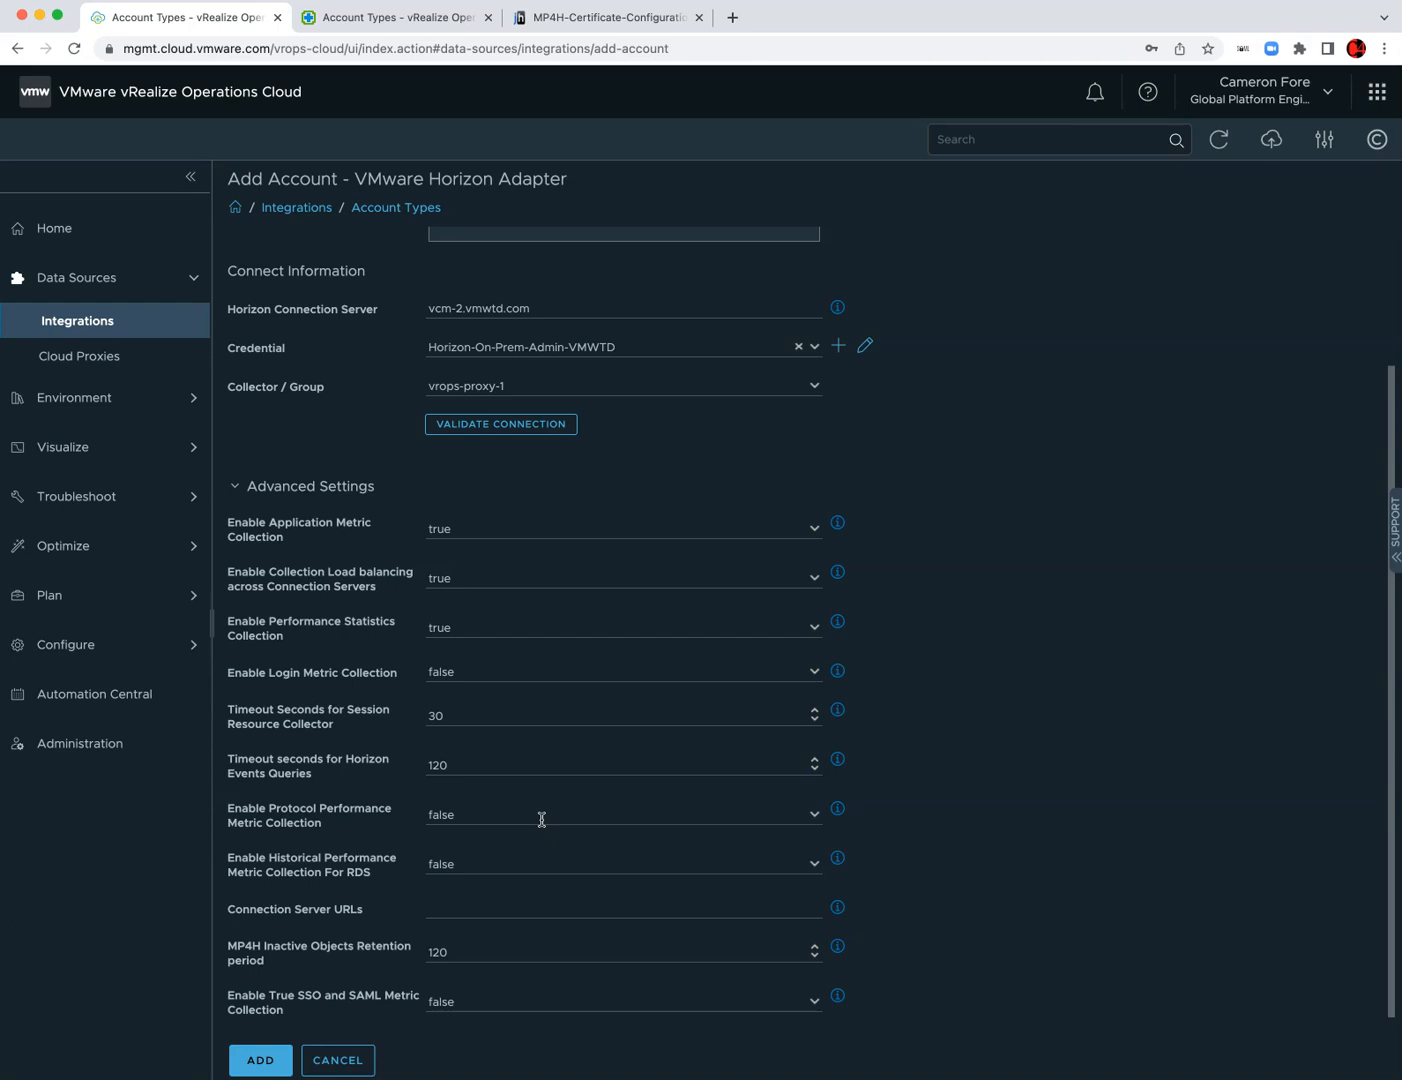
- Set Enable Protocol Performance Metric Collection and Enable Historical Performance Metric Collection For RDS to true
click(495, 818)
click(532, 820)
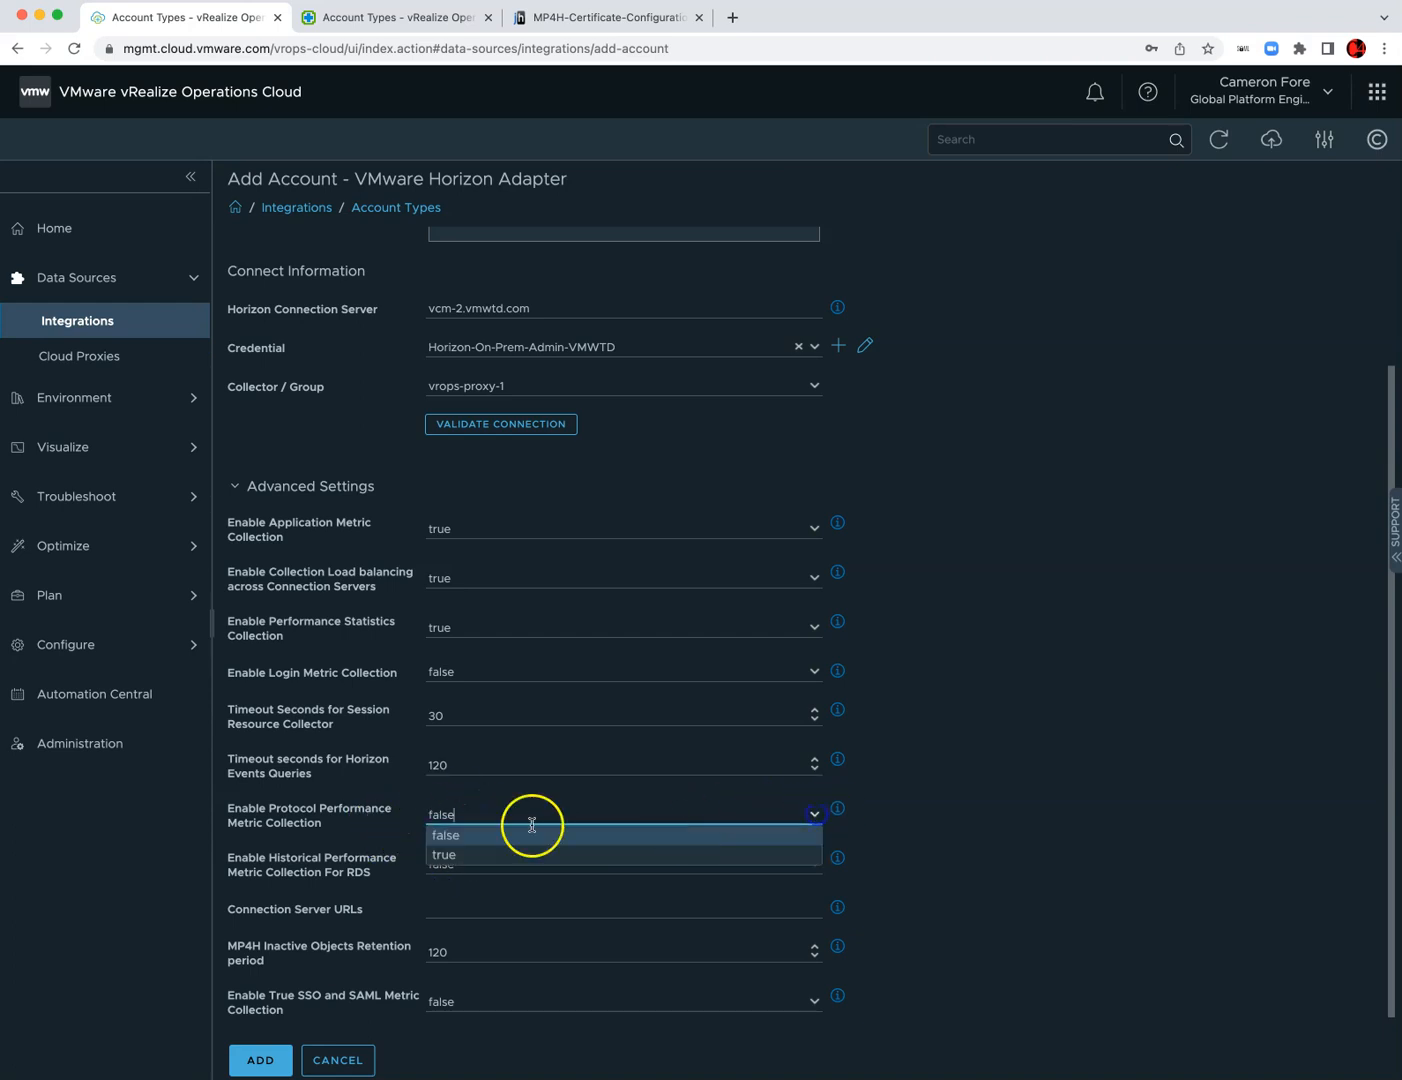
click(489, 858)
click(814, 863)
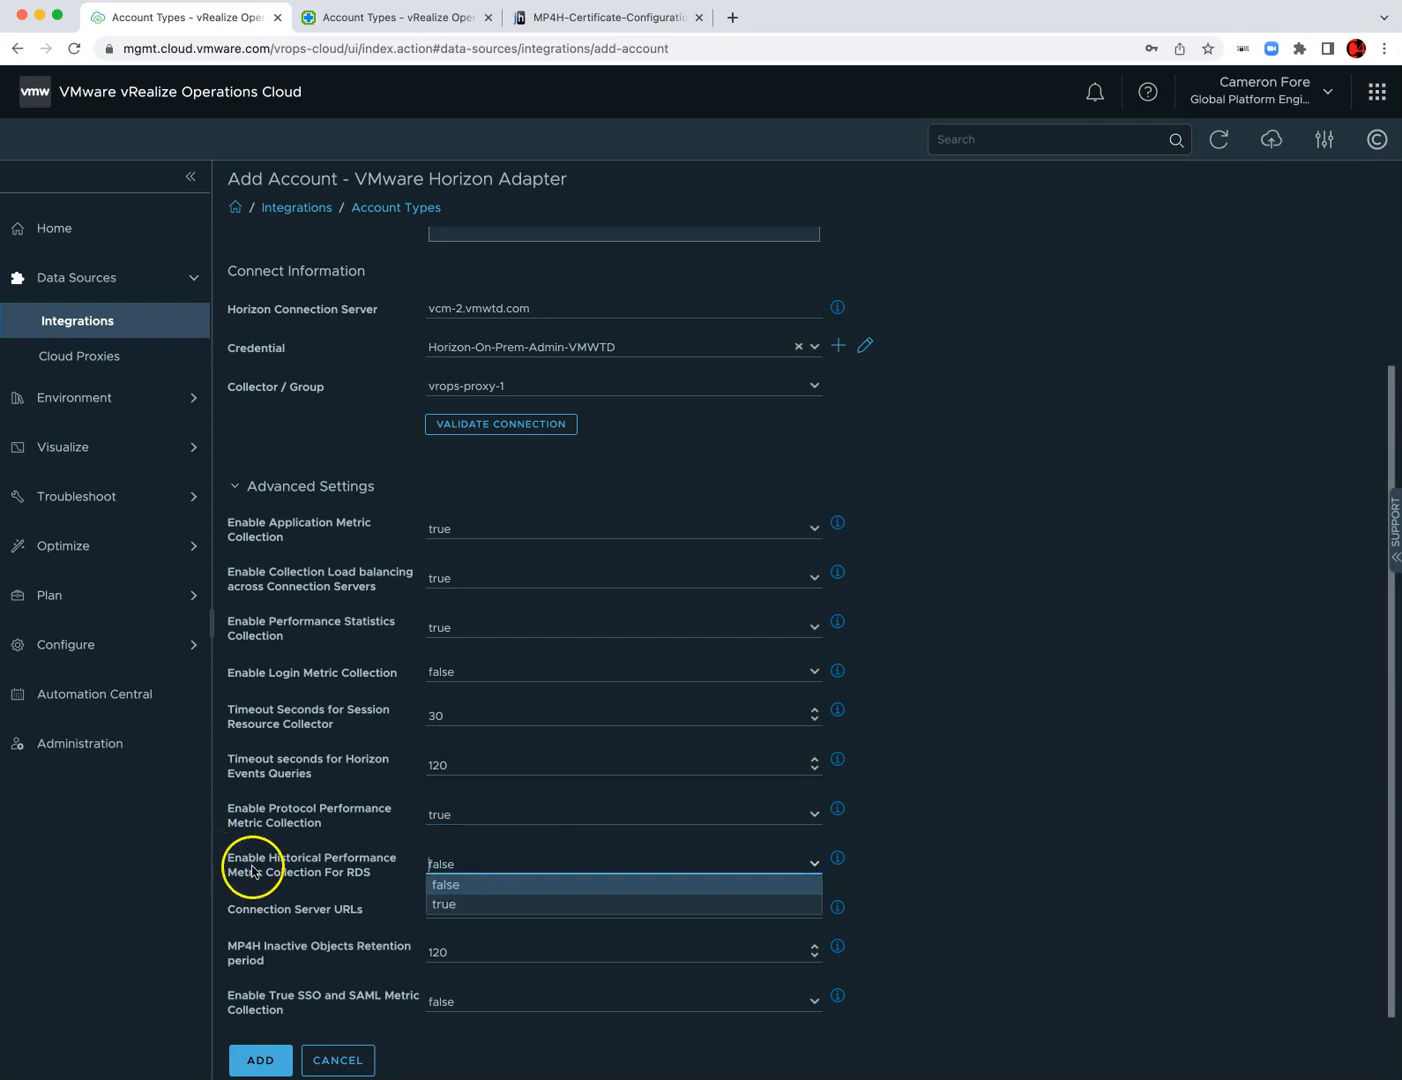
click(520, 904)
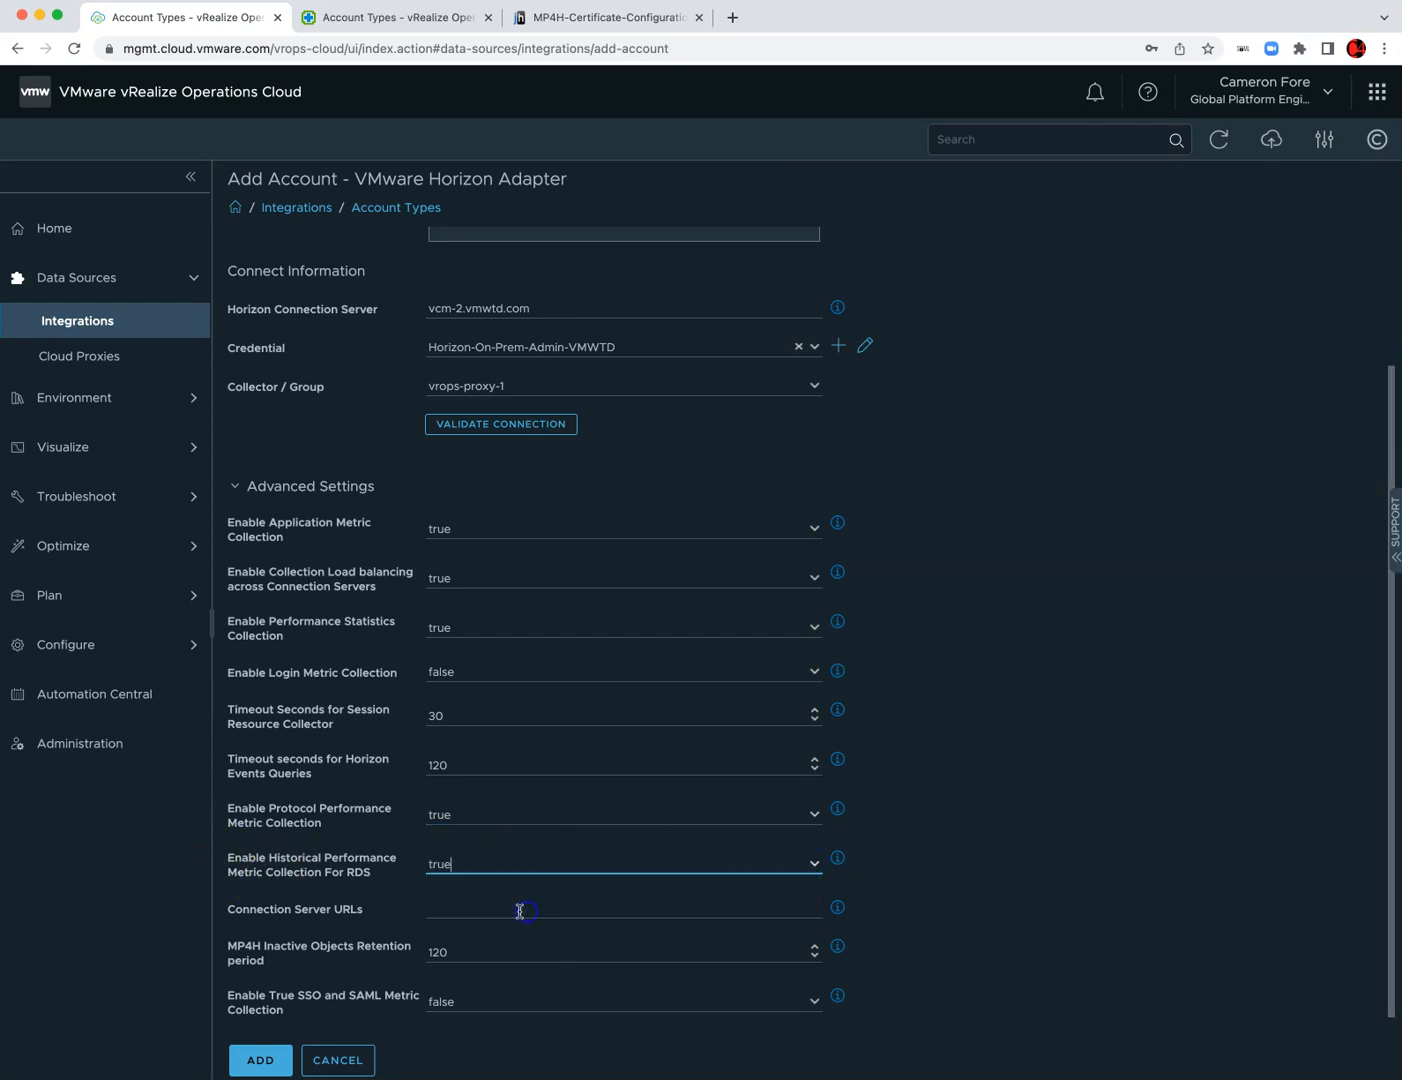
- Read the explanation of the Connection Server URLs setting and compare it with the Horizon Connection Server name entered for the account
click(432, 899)
mouse_move(835, 910)
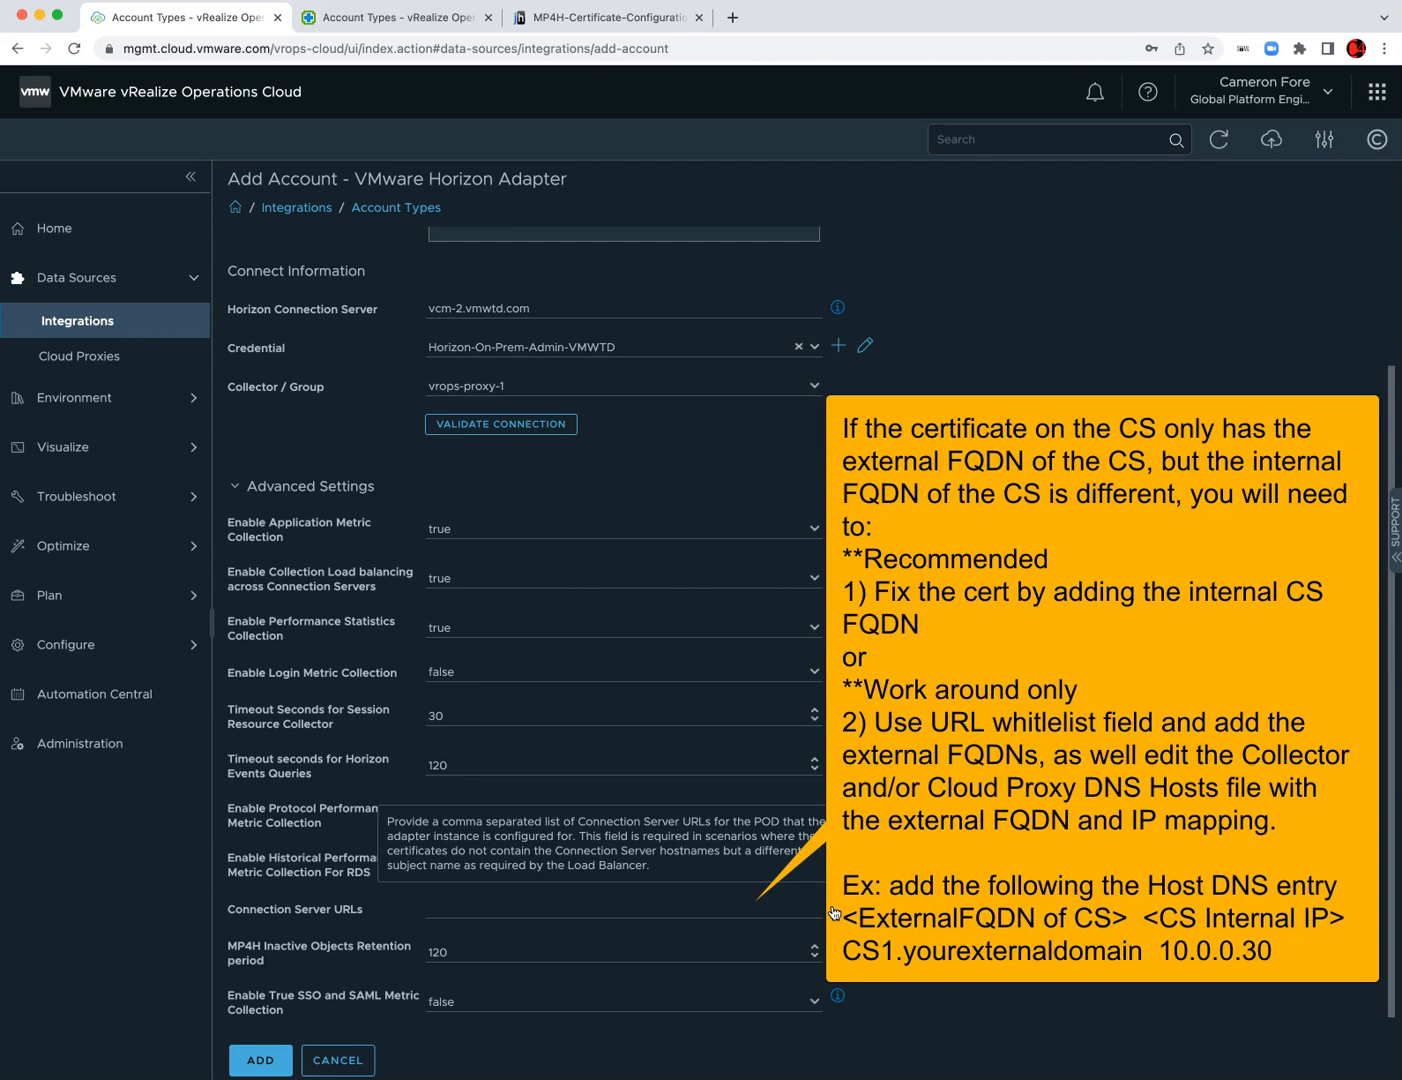
click(428, 305)
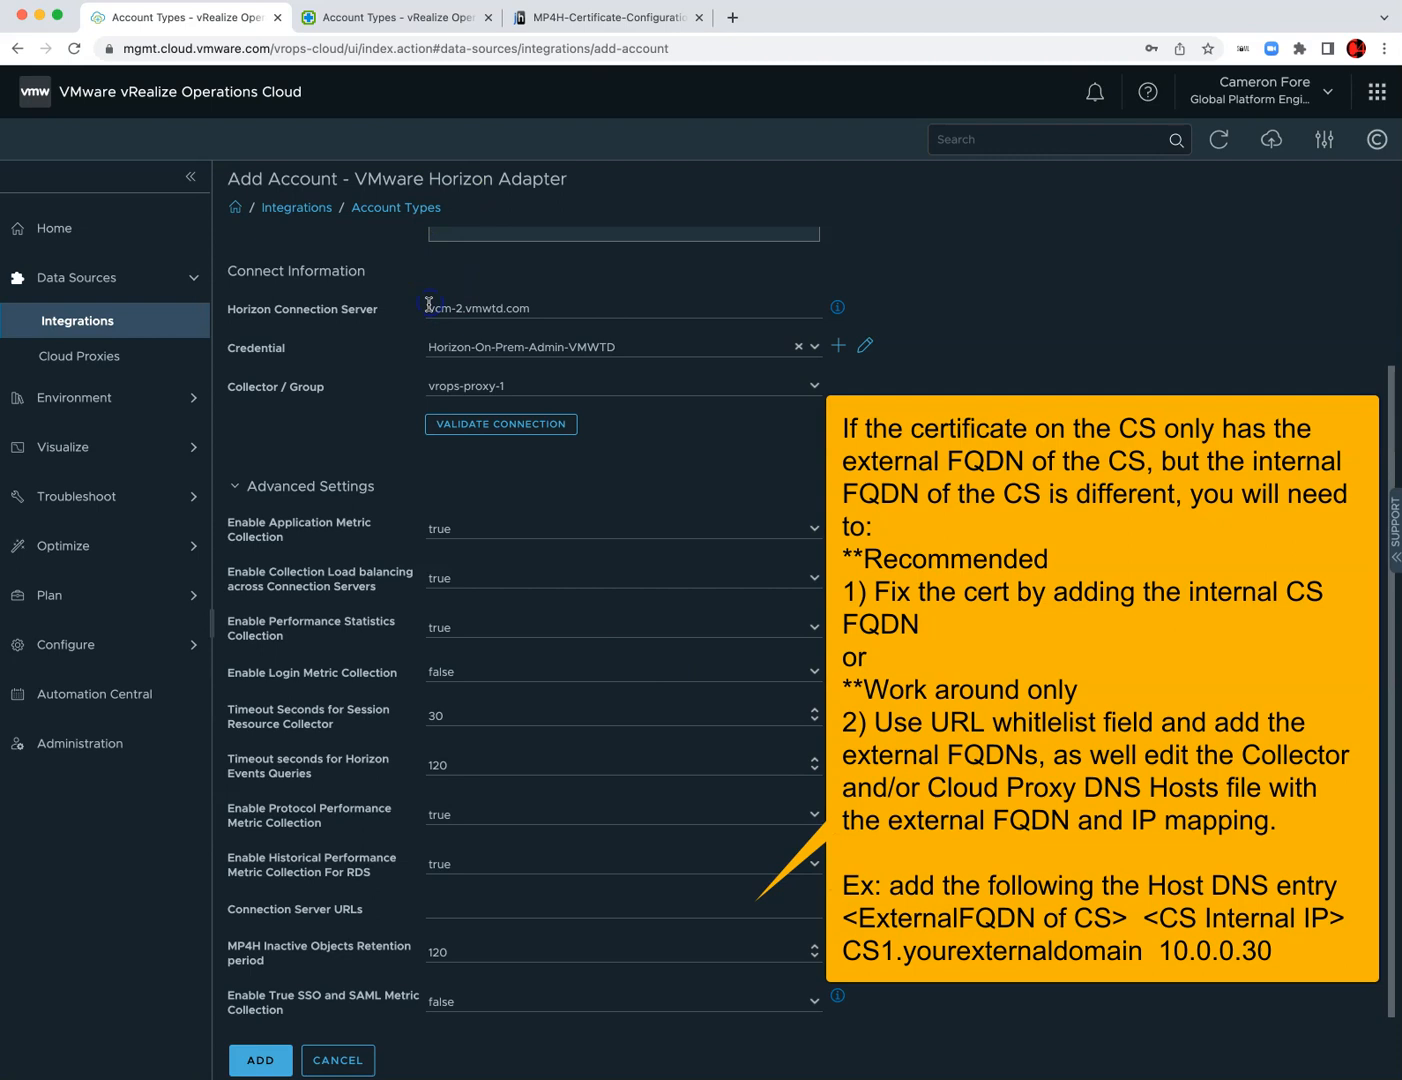
drag(429, 305, 547, 306)
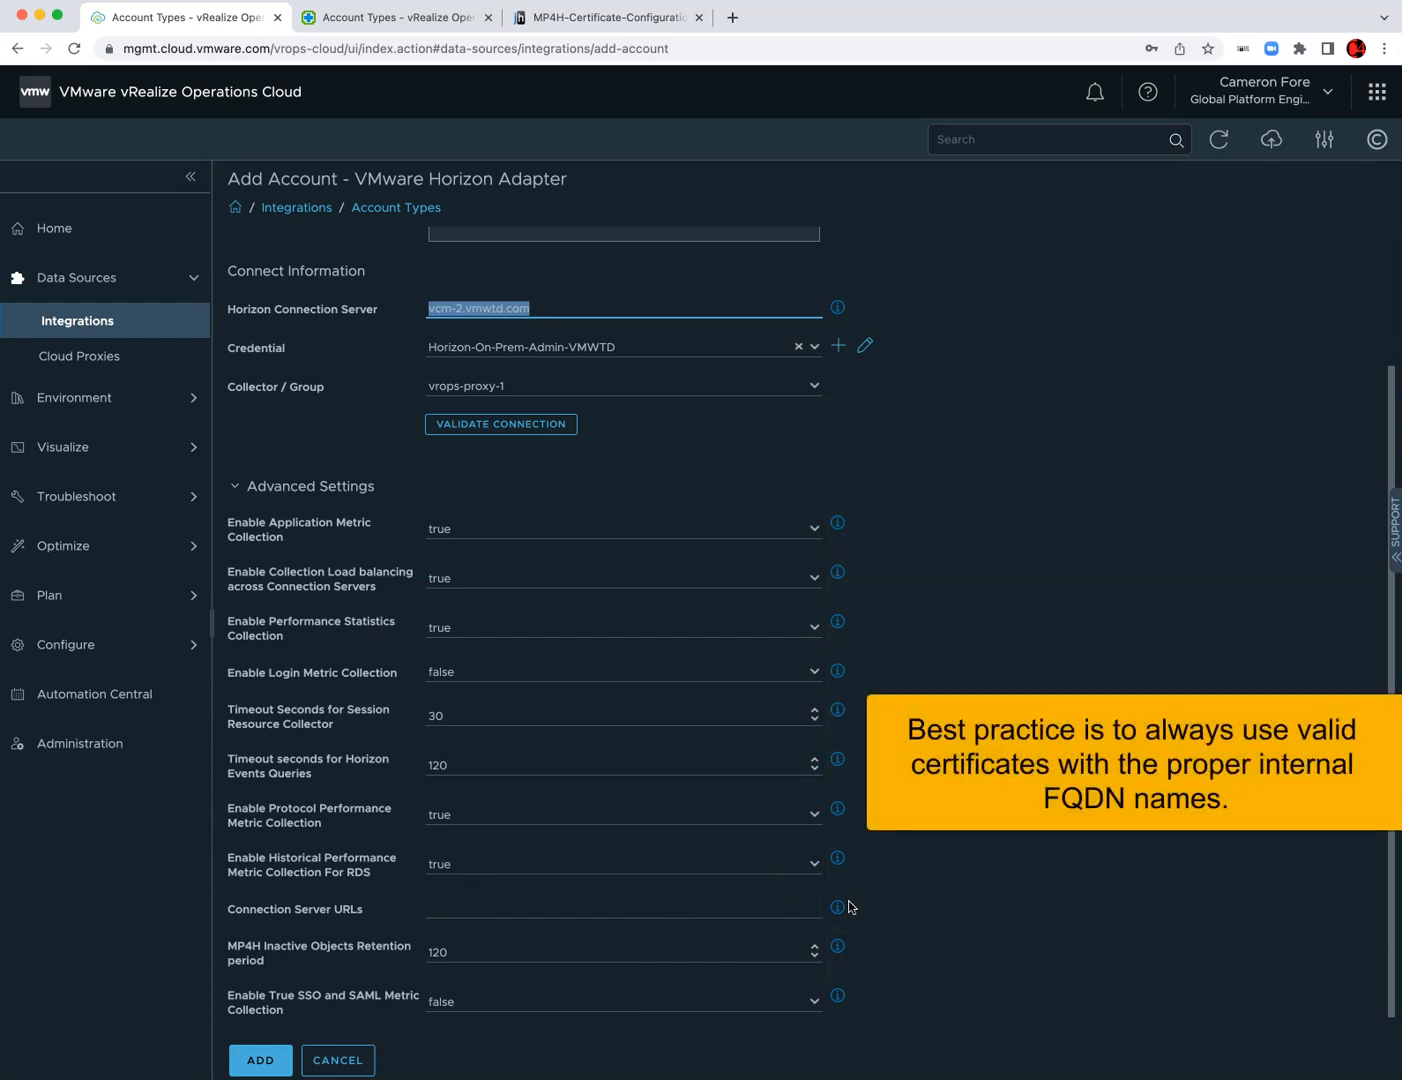
click(795, 894)
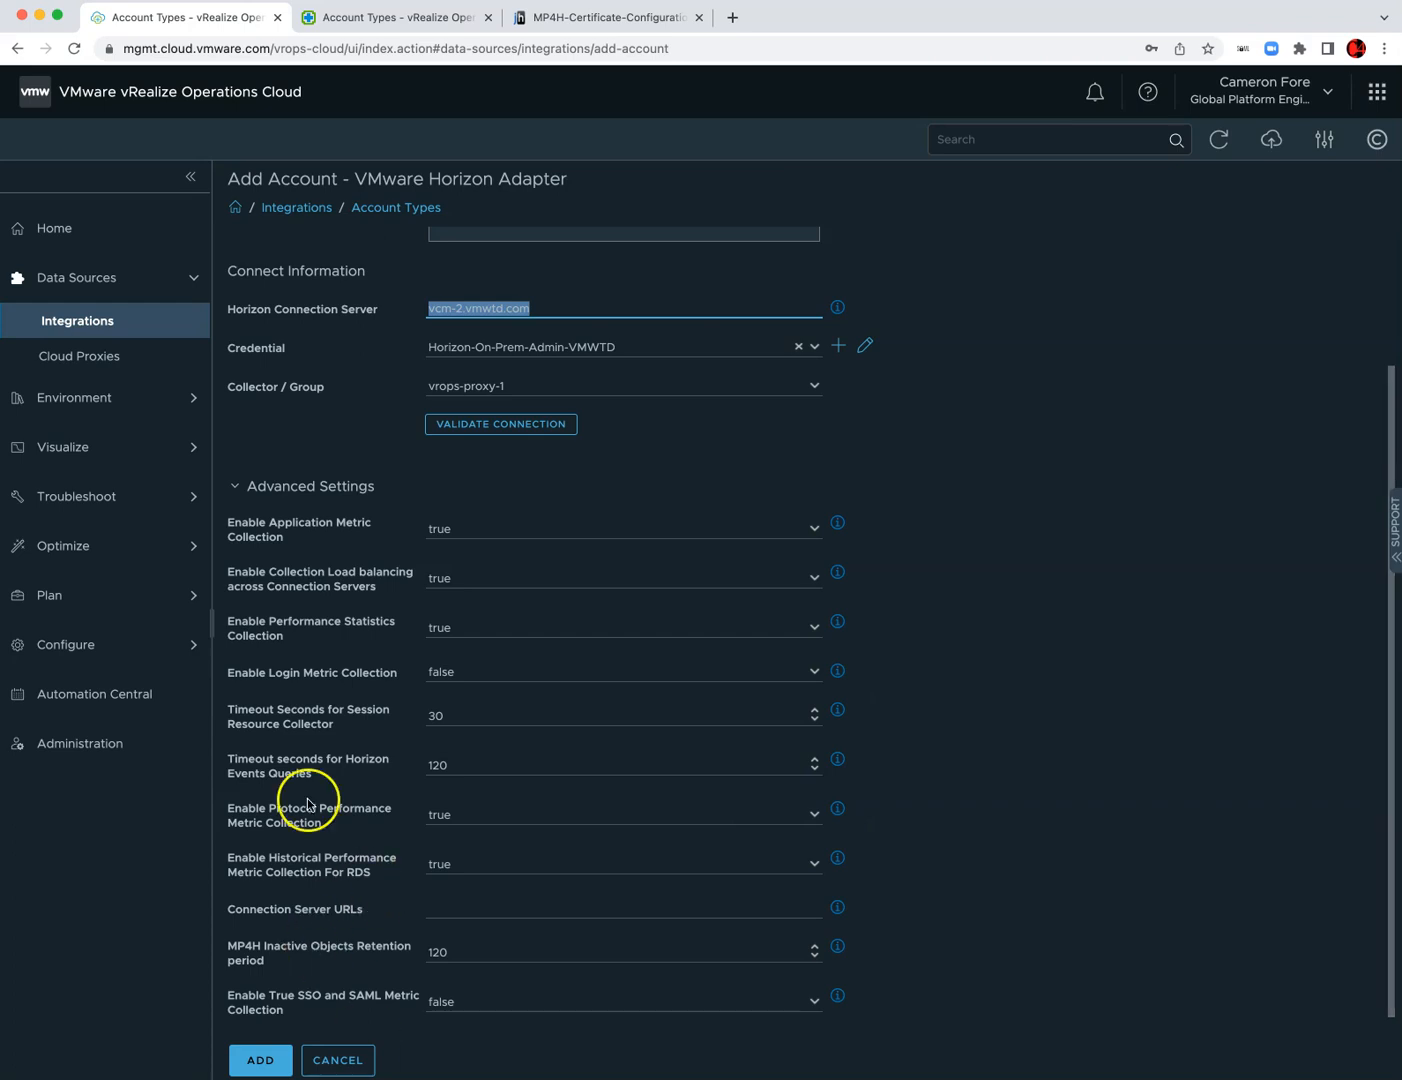
- Cancel adding the Horizon Test Pod 1 account and discard its unsaved changes
scroll(1092, 499, up, 3)
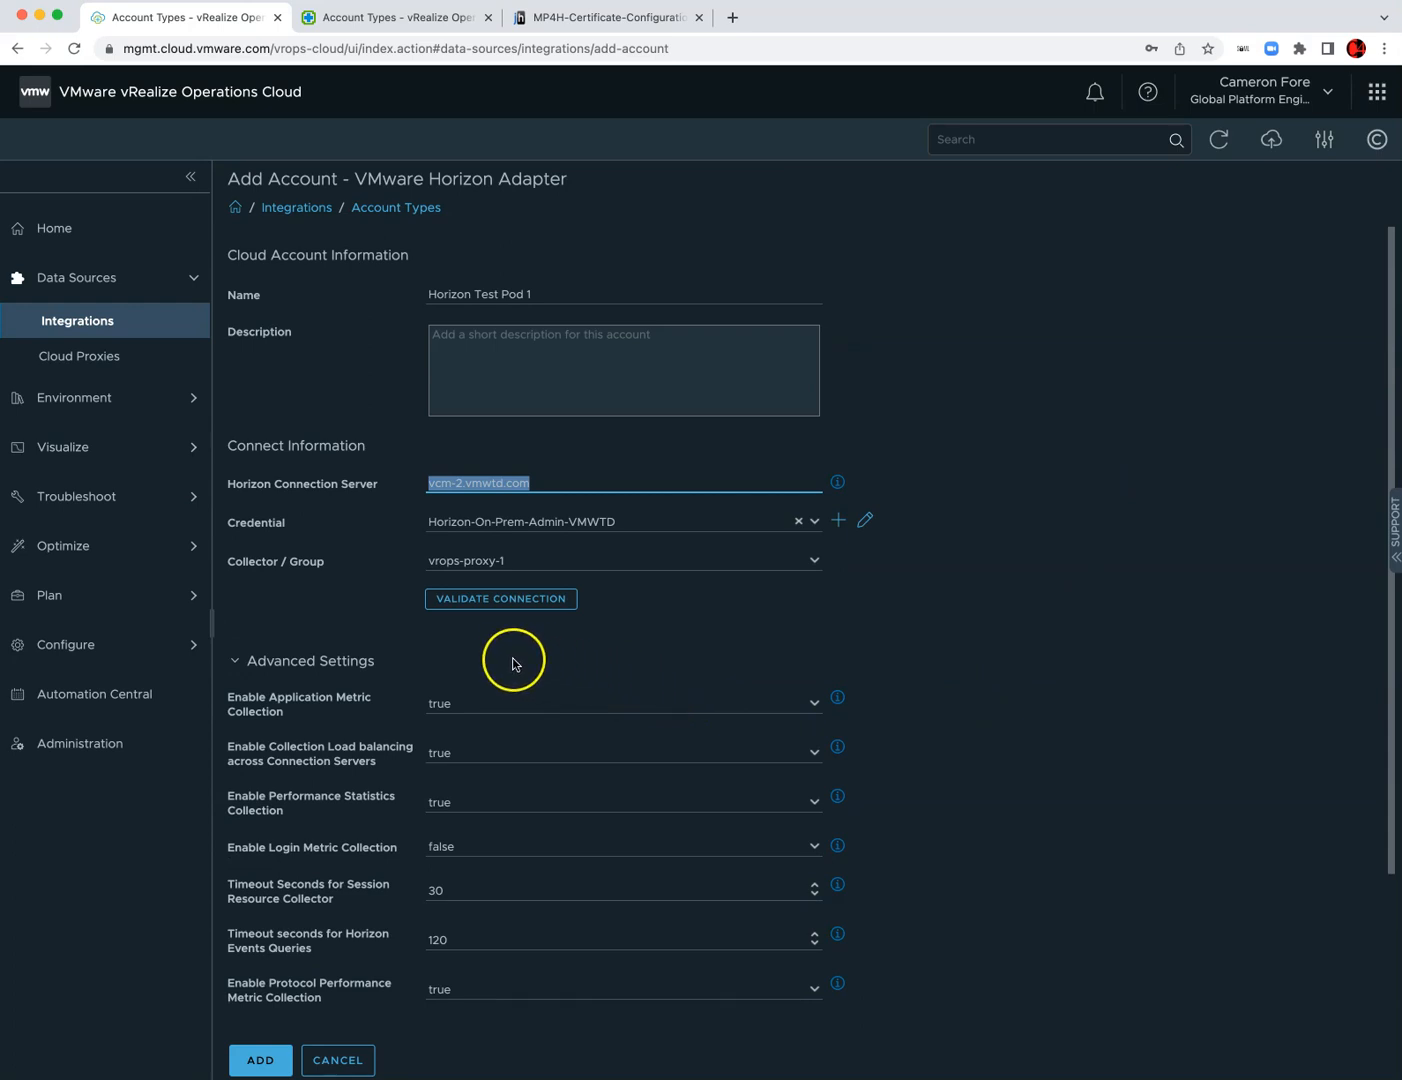
click(447, 686)
click(336, 1060)
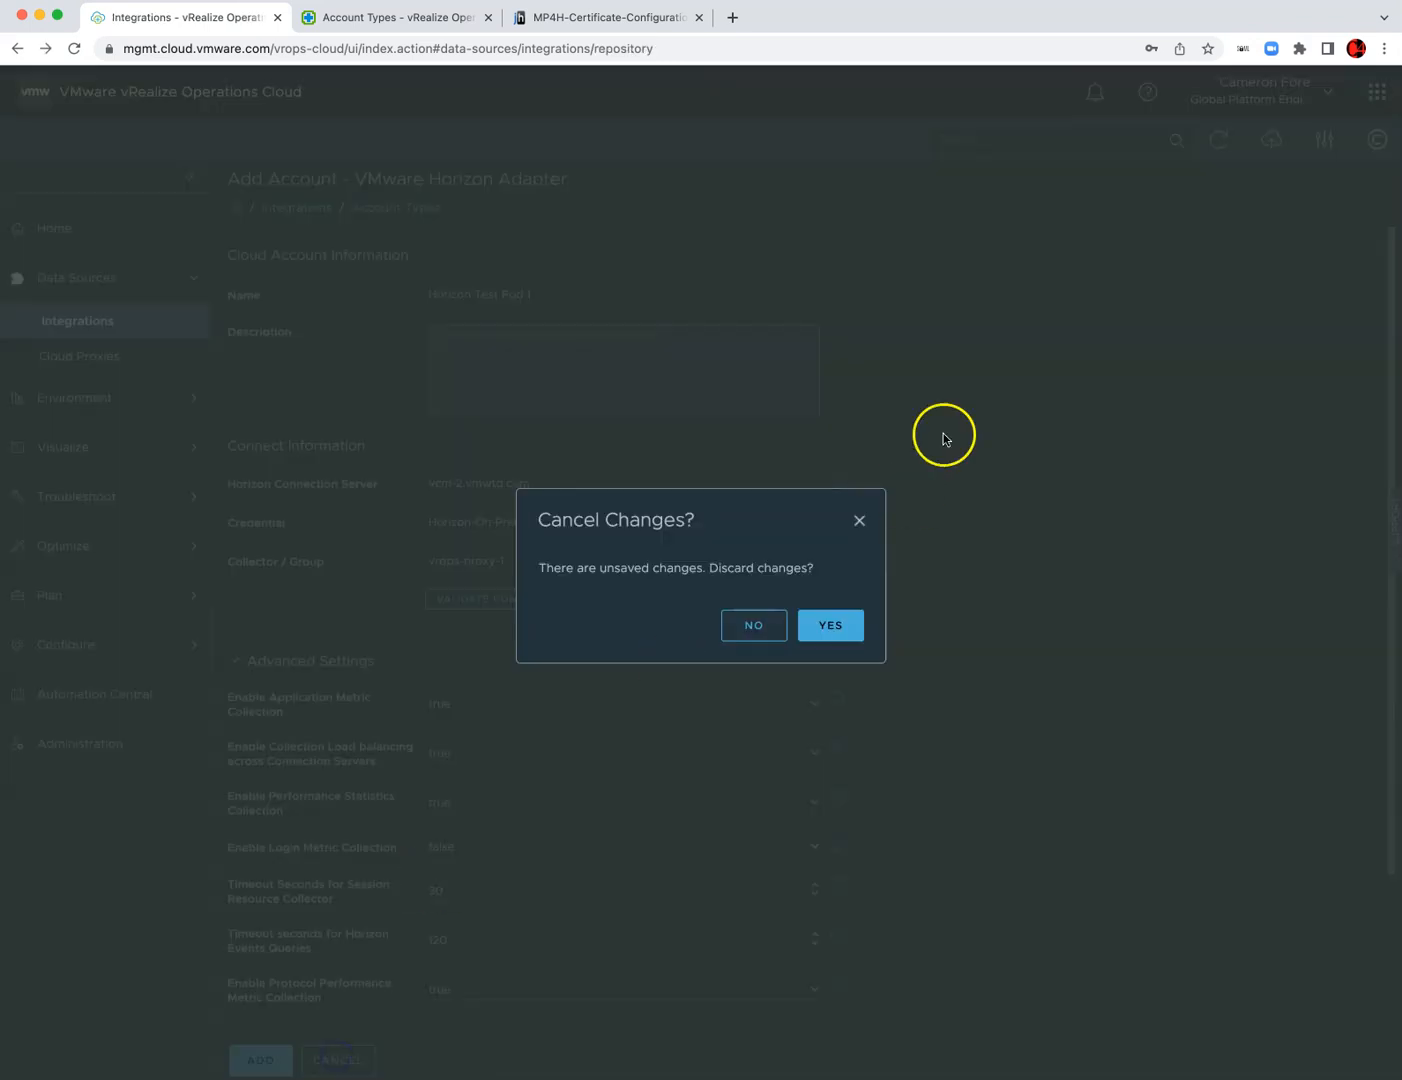
click(827, 628)
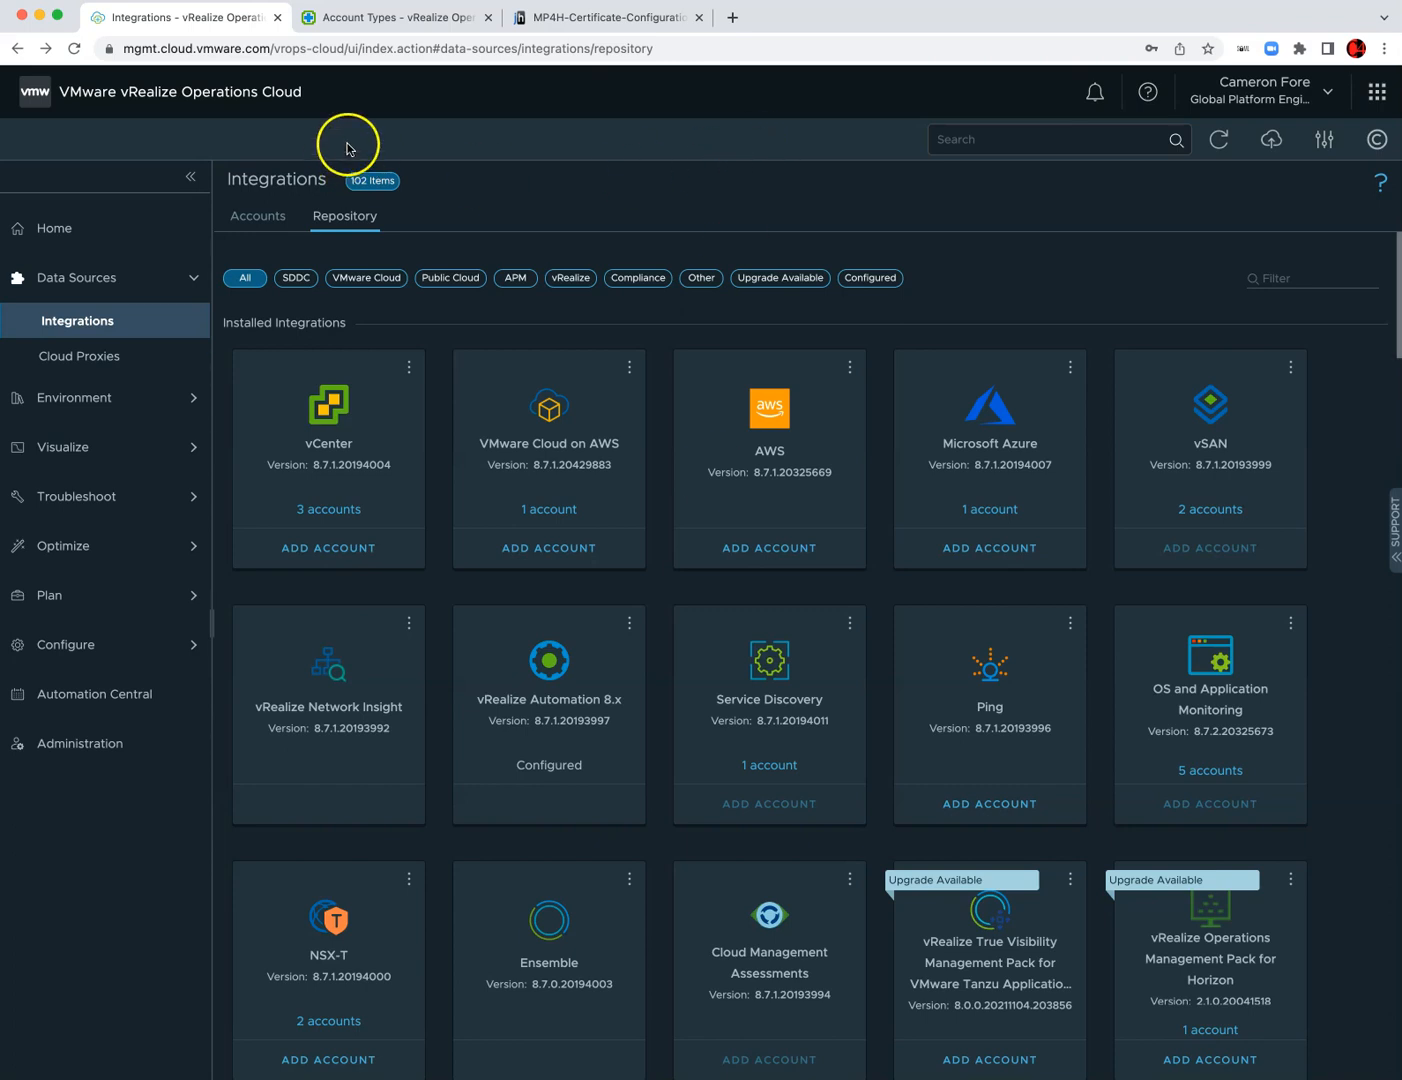
- Find the Horizon TestDrive Dallas account among the configured VMware Horizon Adapter accounts and open its object details
click(255, 231)
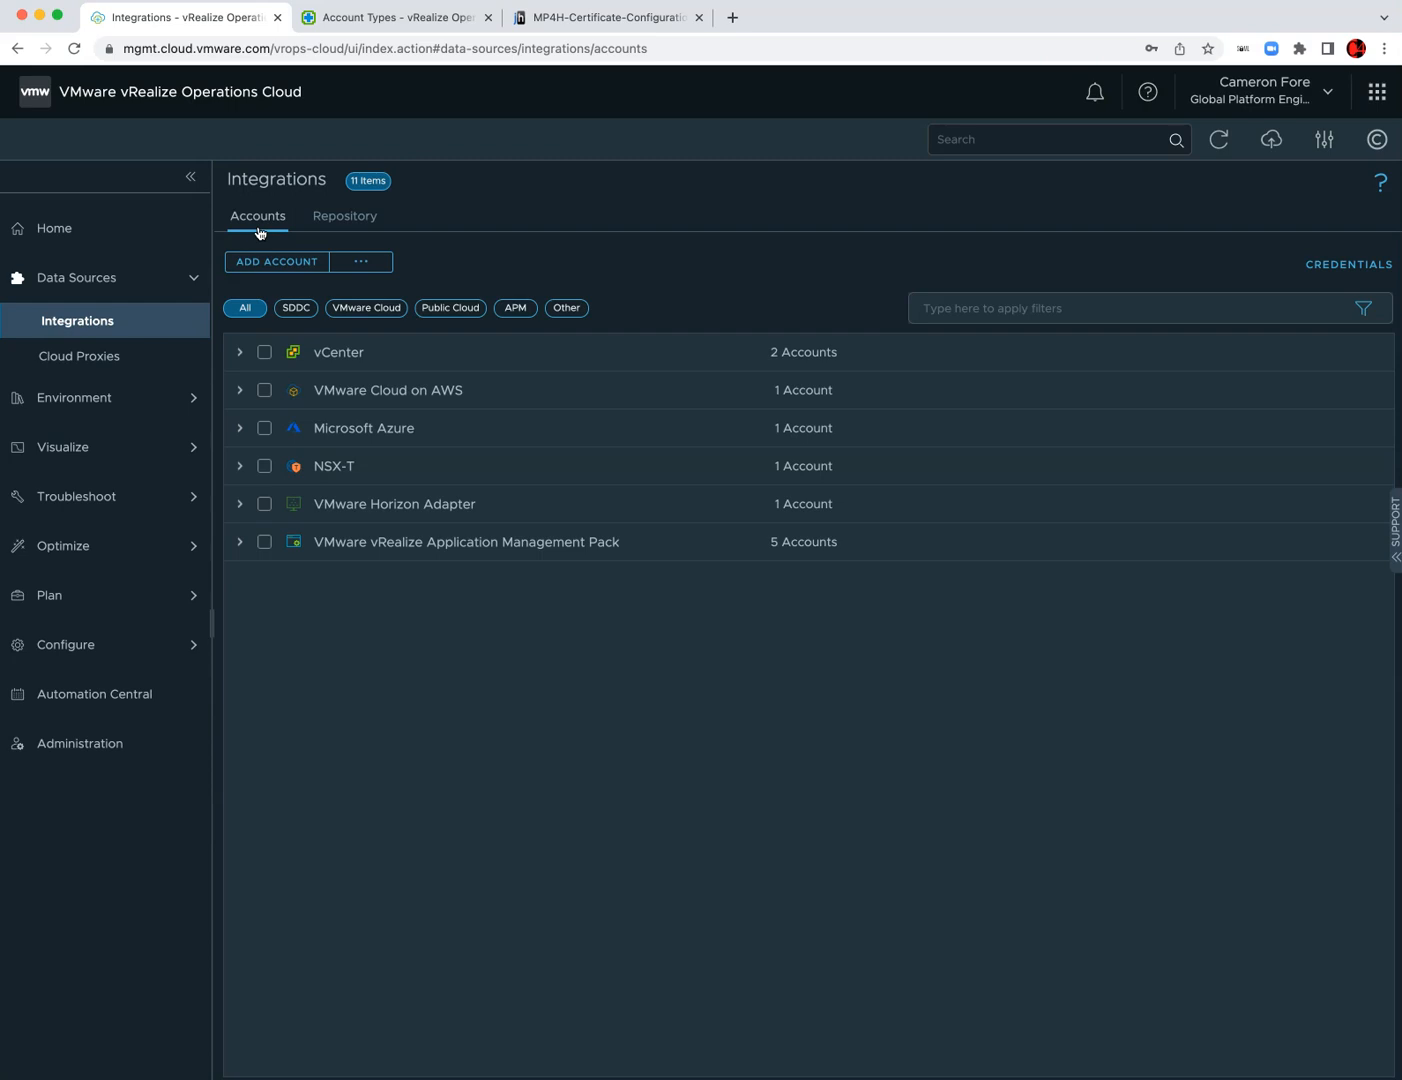
click(240, 504)
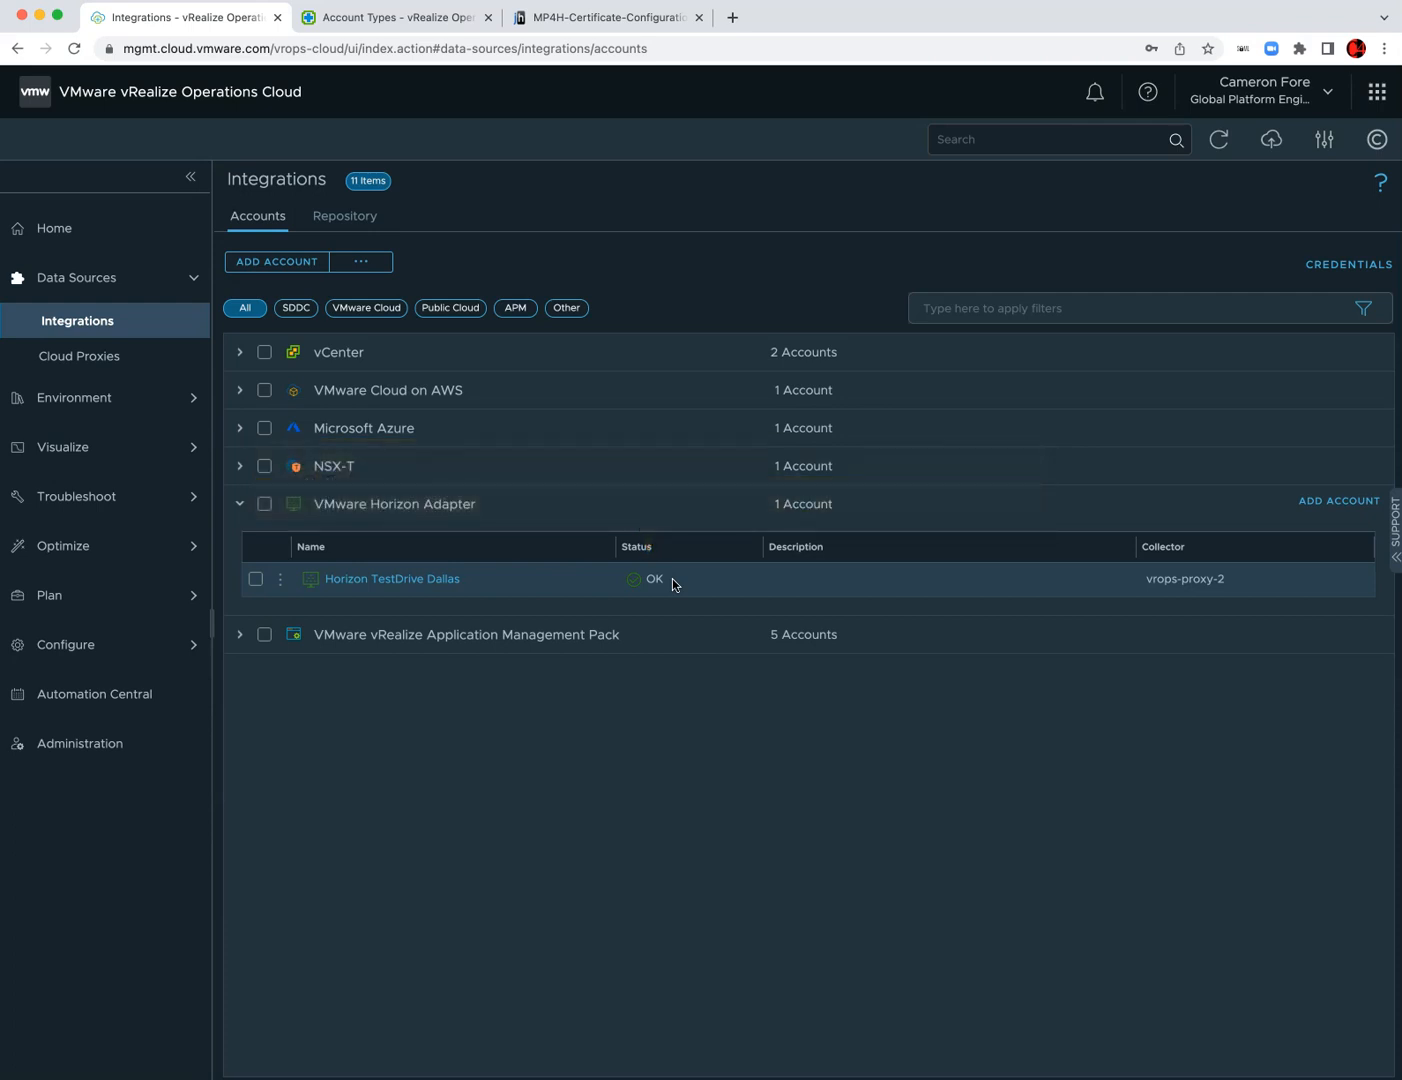
click(281, 579)
click(355, 617)
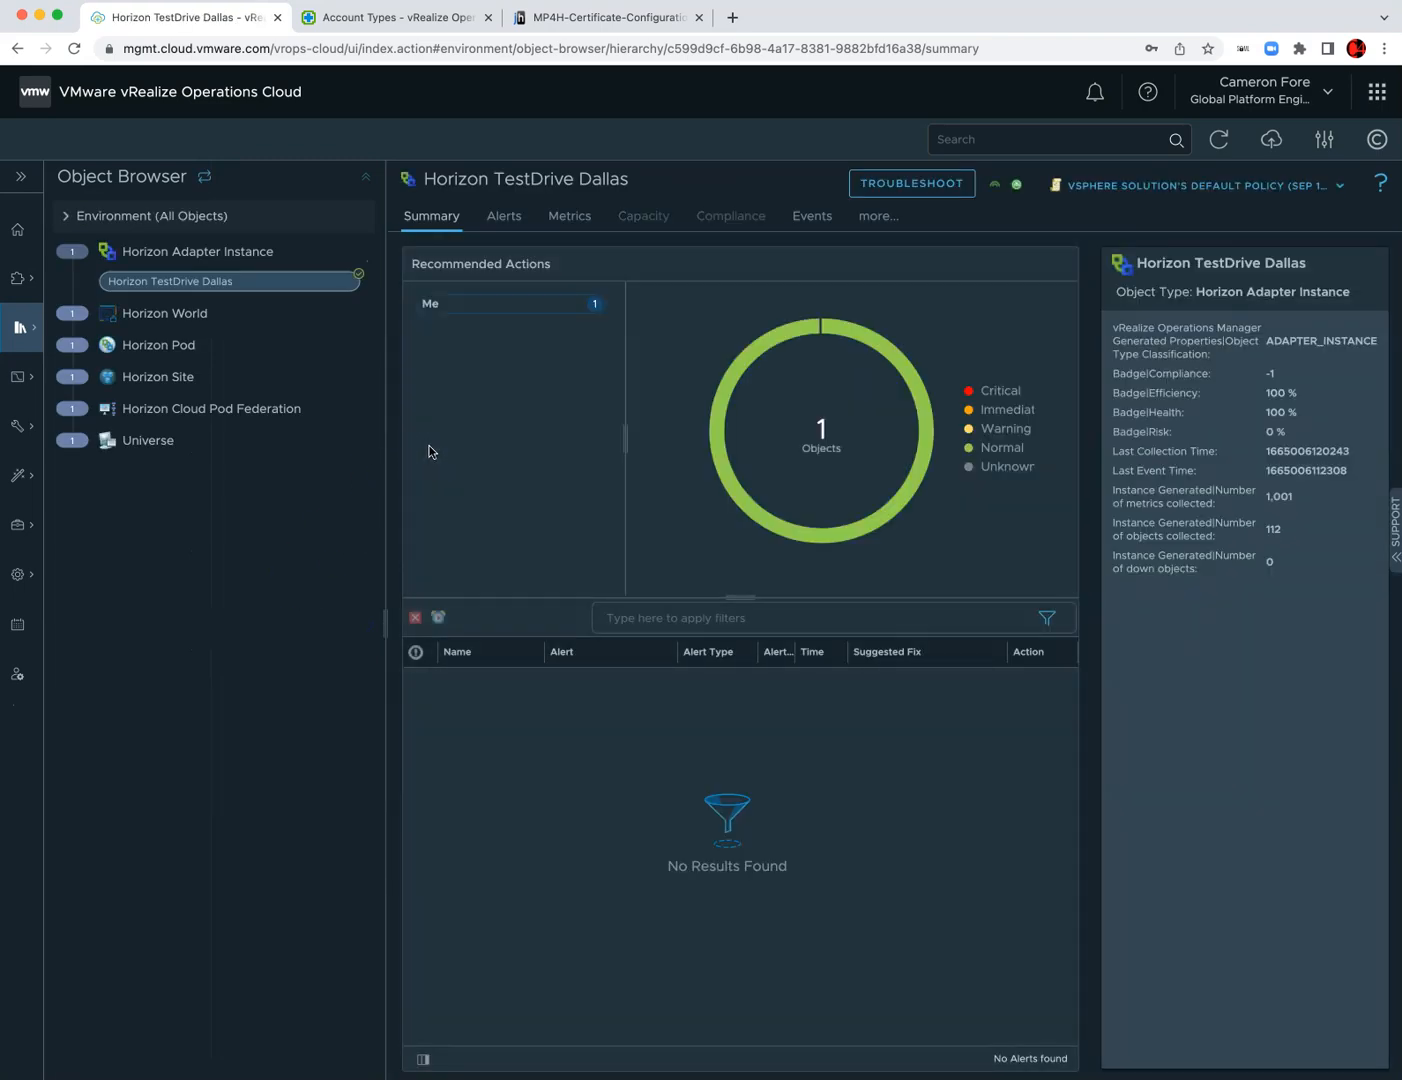
- Chart the Last Collection Time metric of Horizon TestDrive Dallas and inspect its most recent data point
click(562, 220)
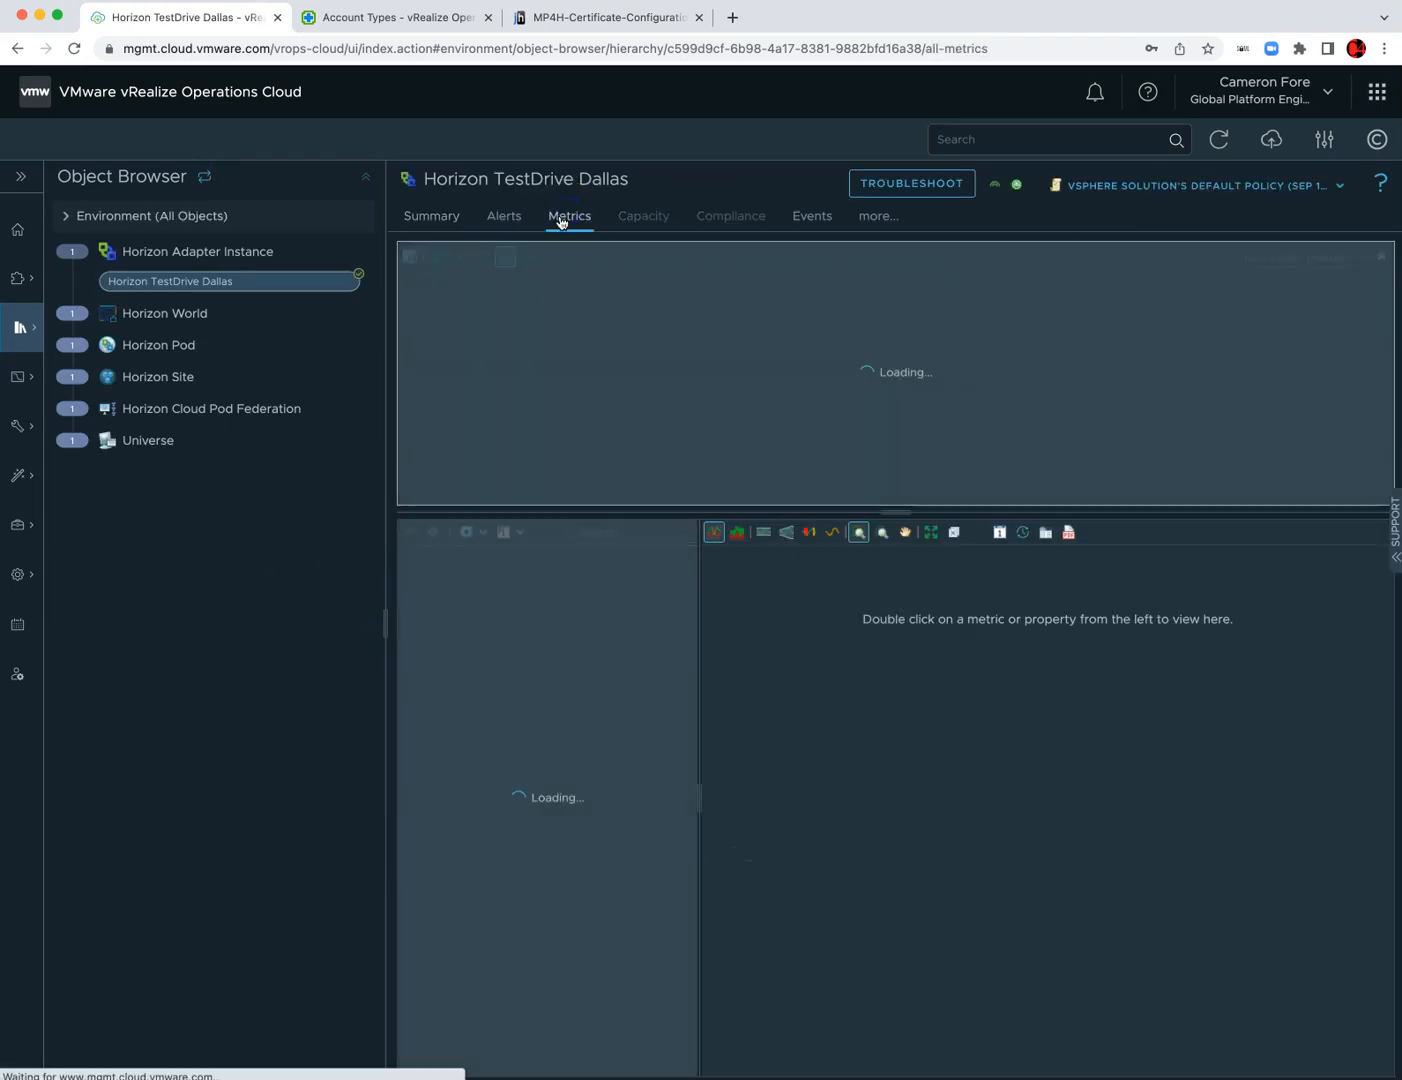
click(406, 558)
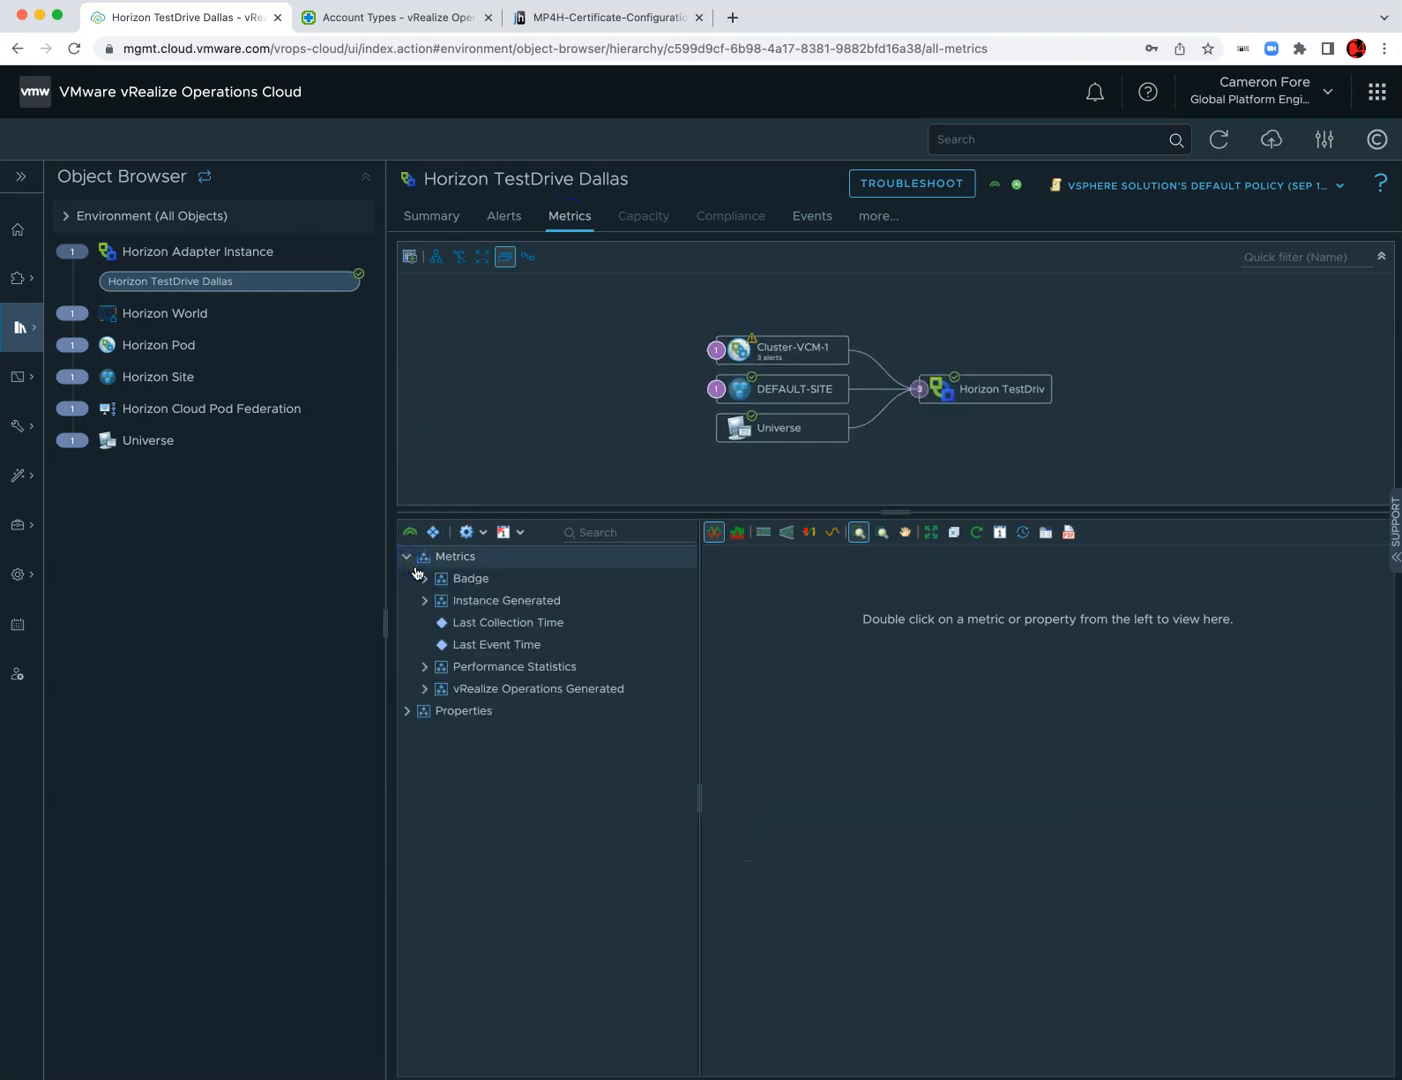
double_click(496, 624)
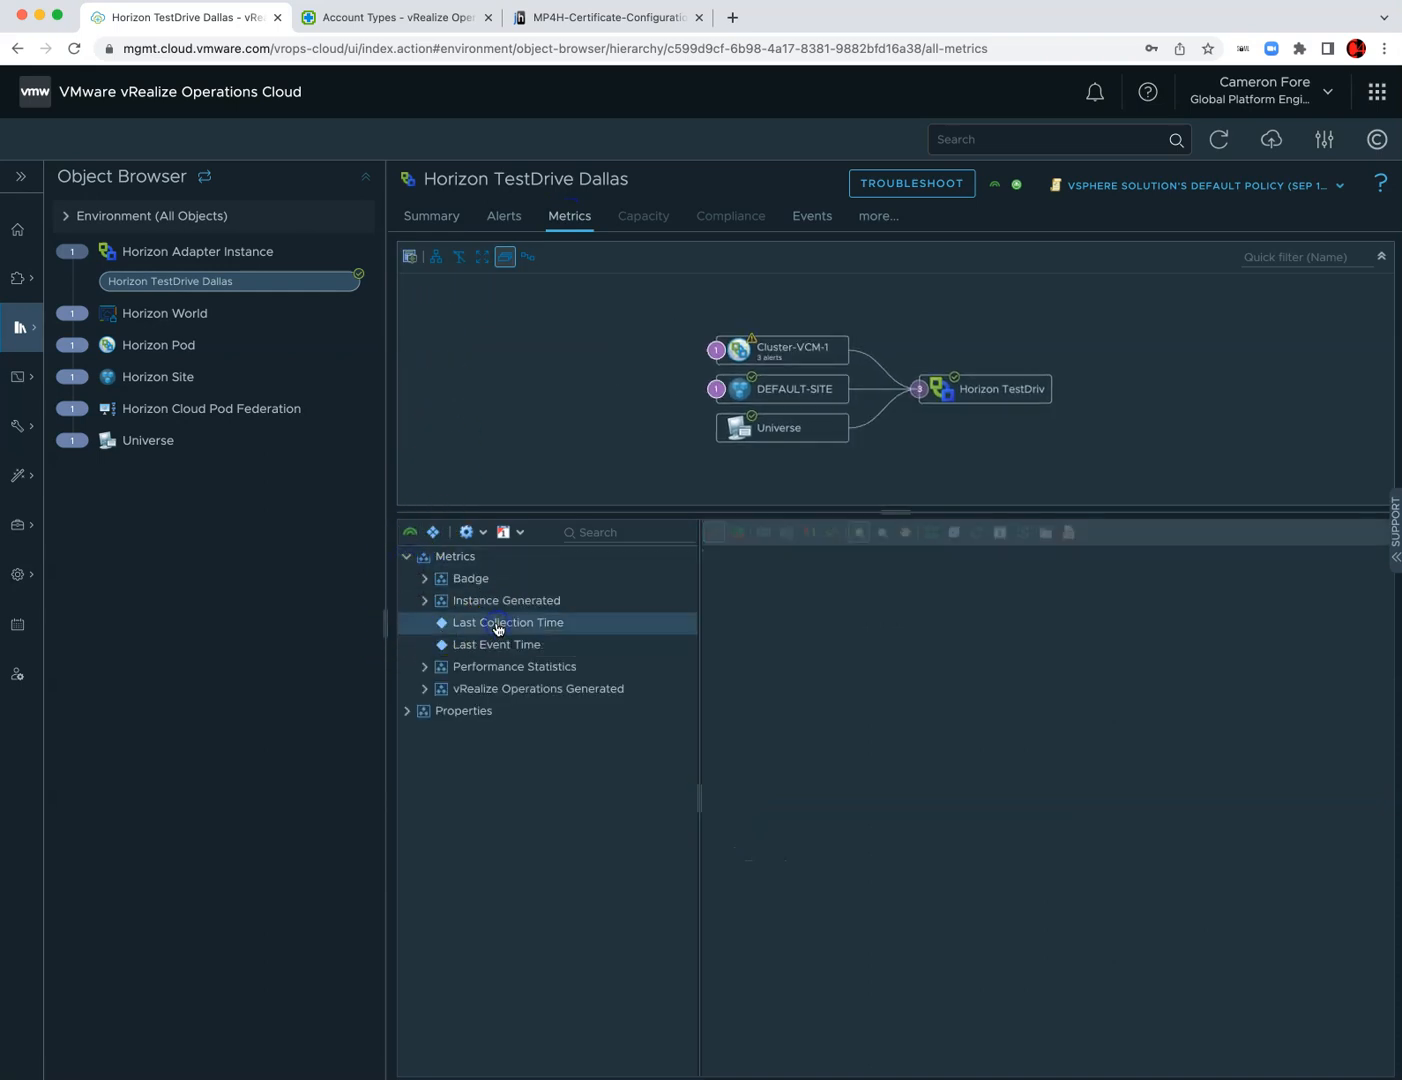
click(796, 617)
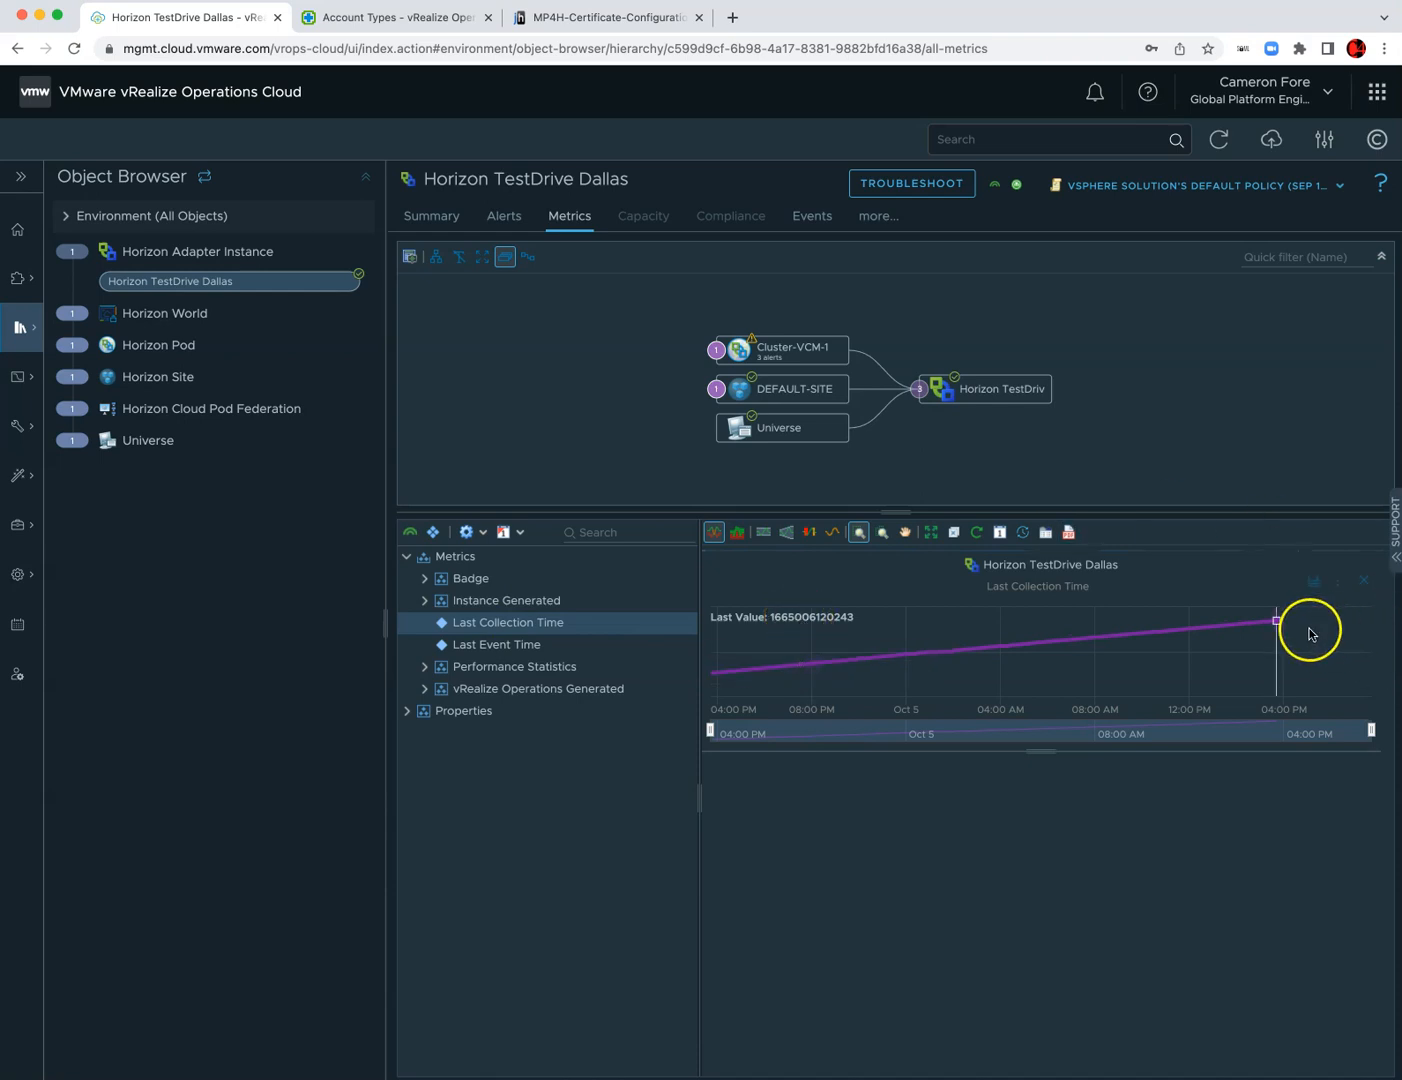
mouse_move(1282, 632)
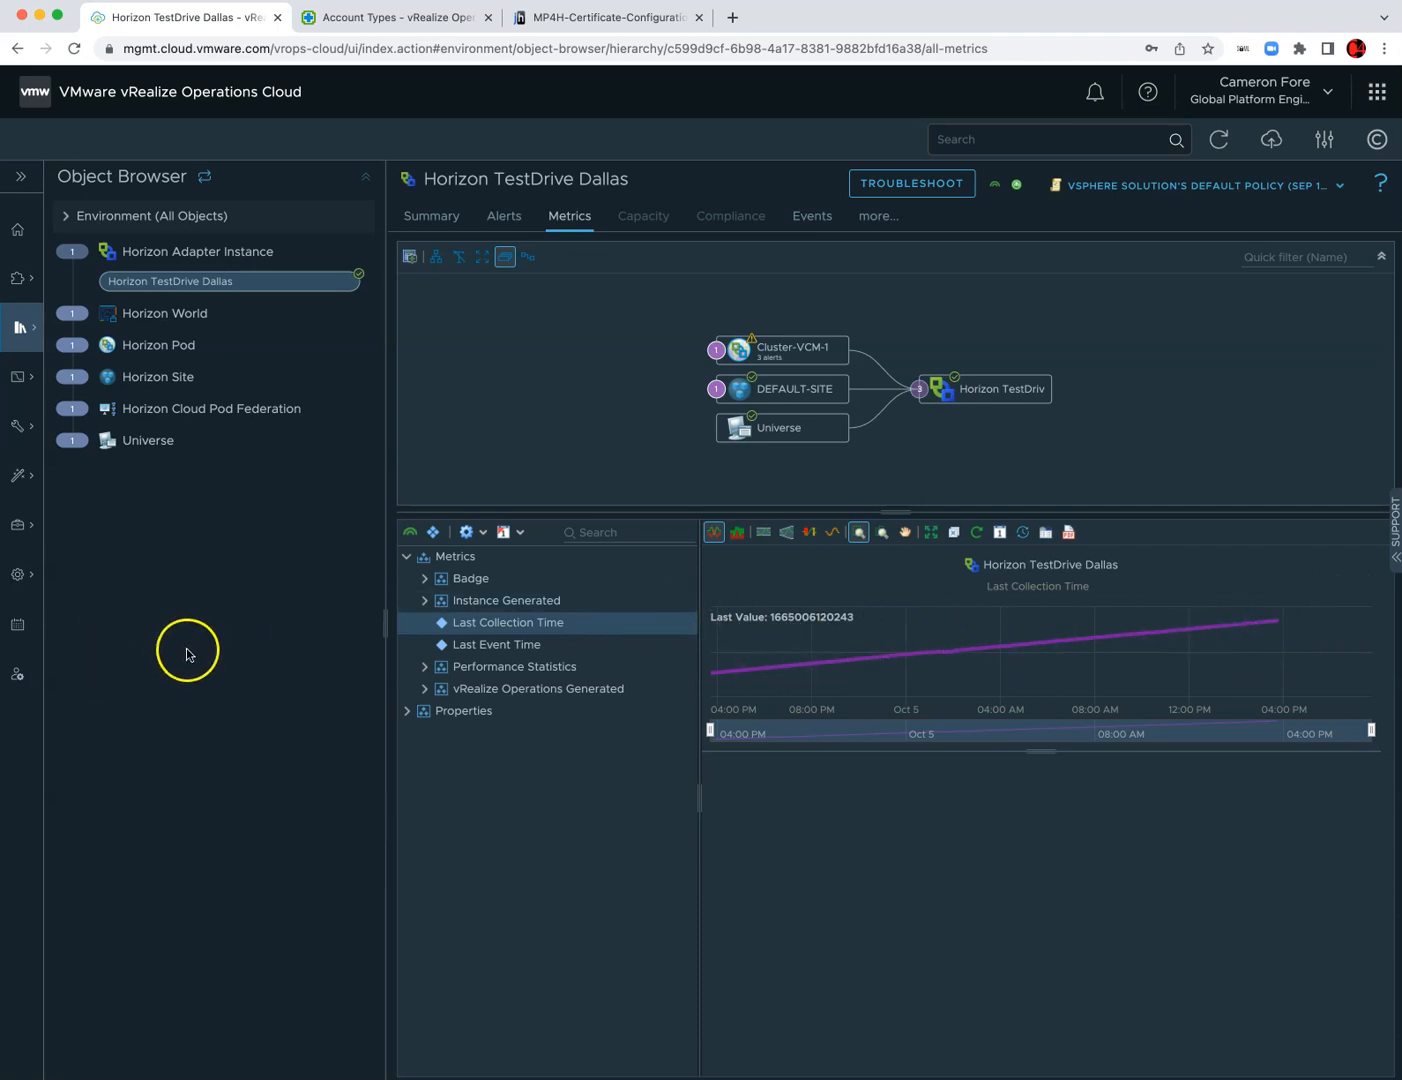
- Chart the Collection Duration metric from the Performance Statistics group and inspect its values over time
click(424, 667)
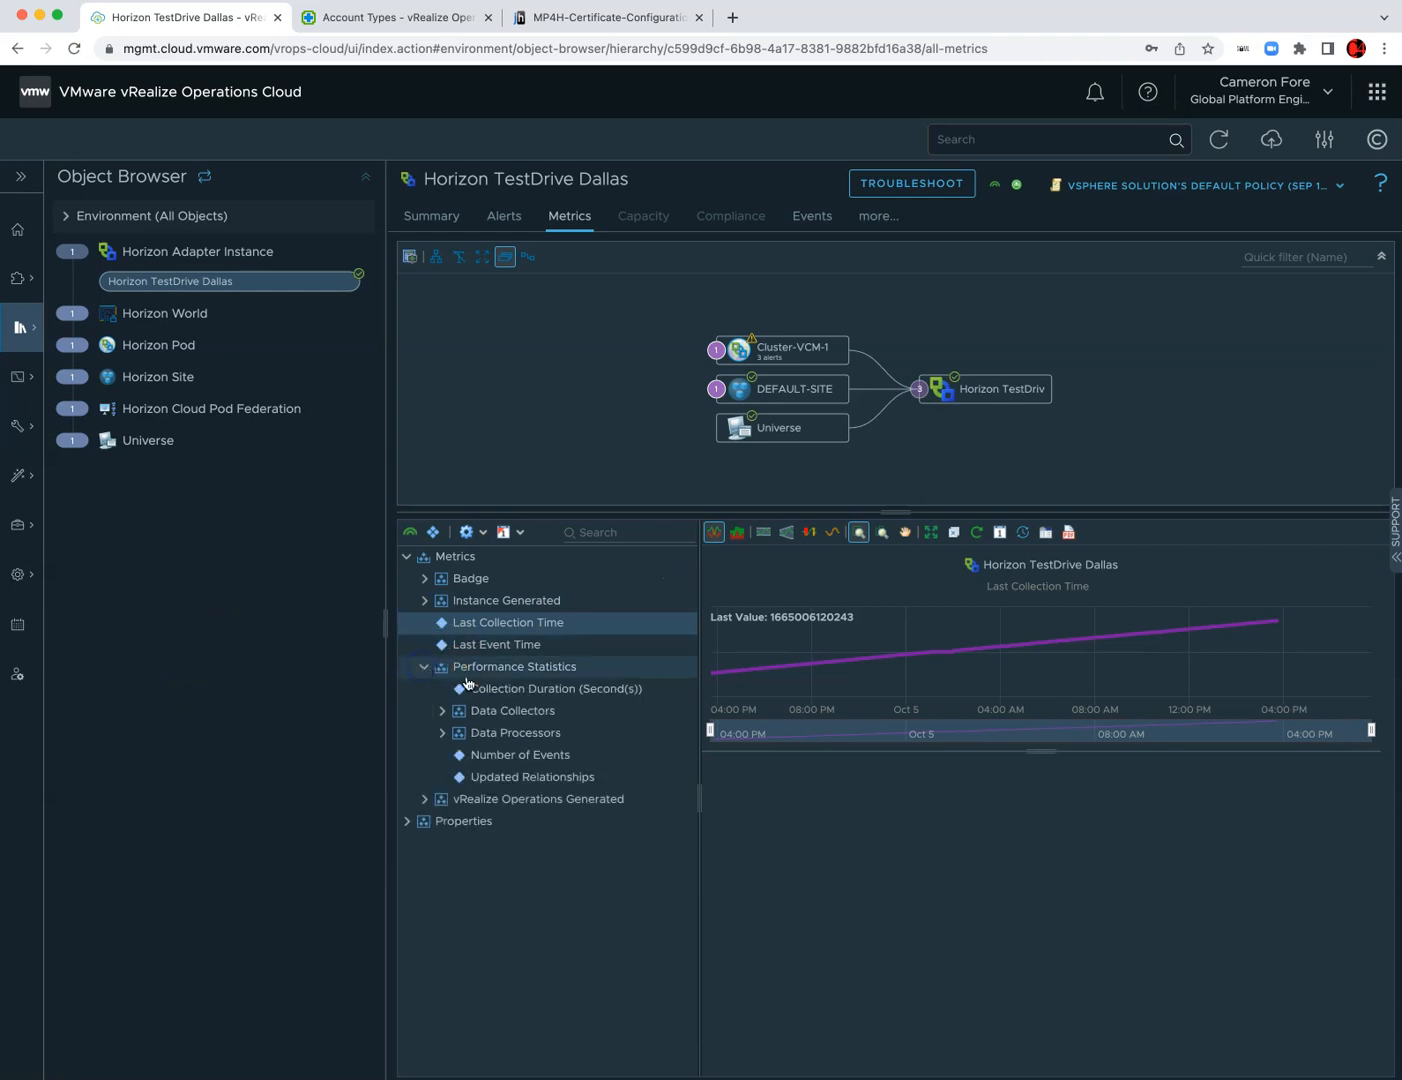
double_click(523, 690)
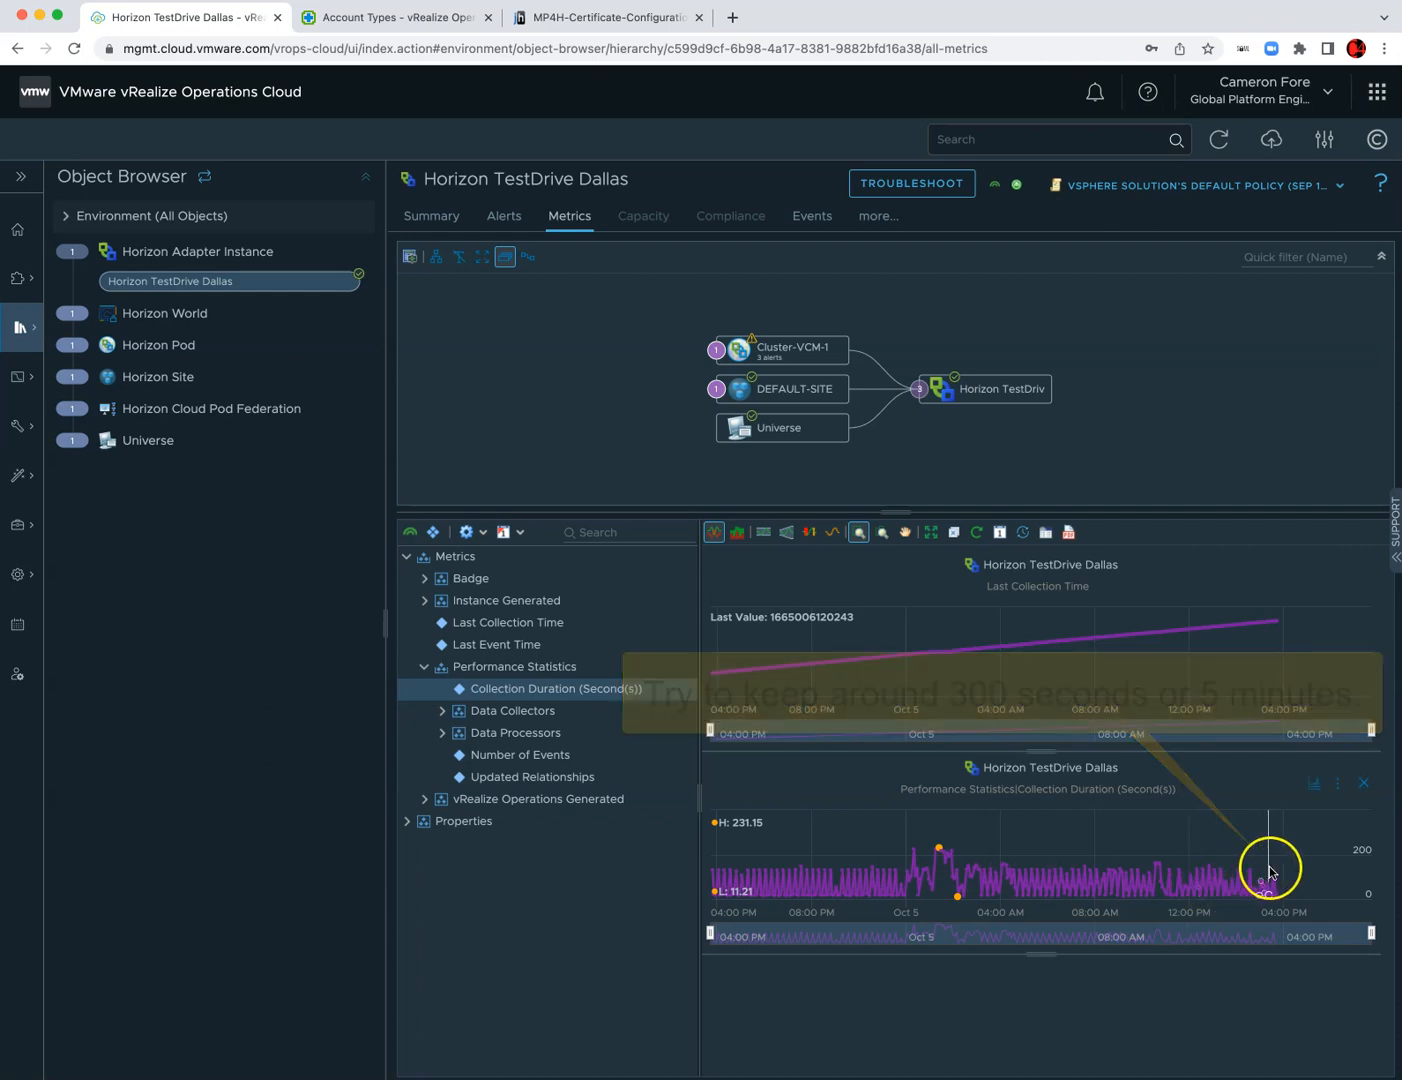
mouse_move(1274, 877)
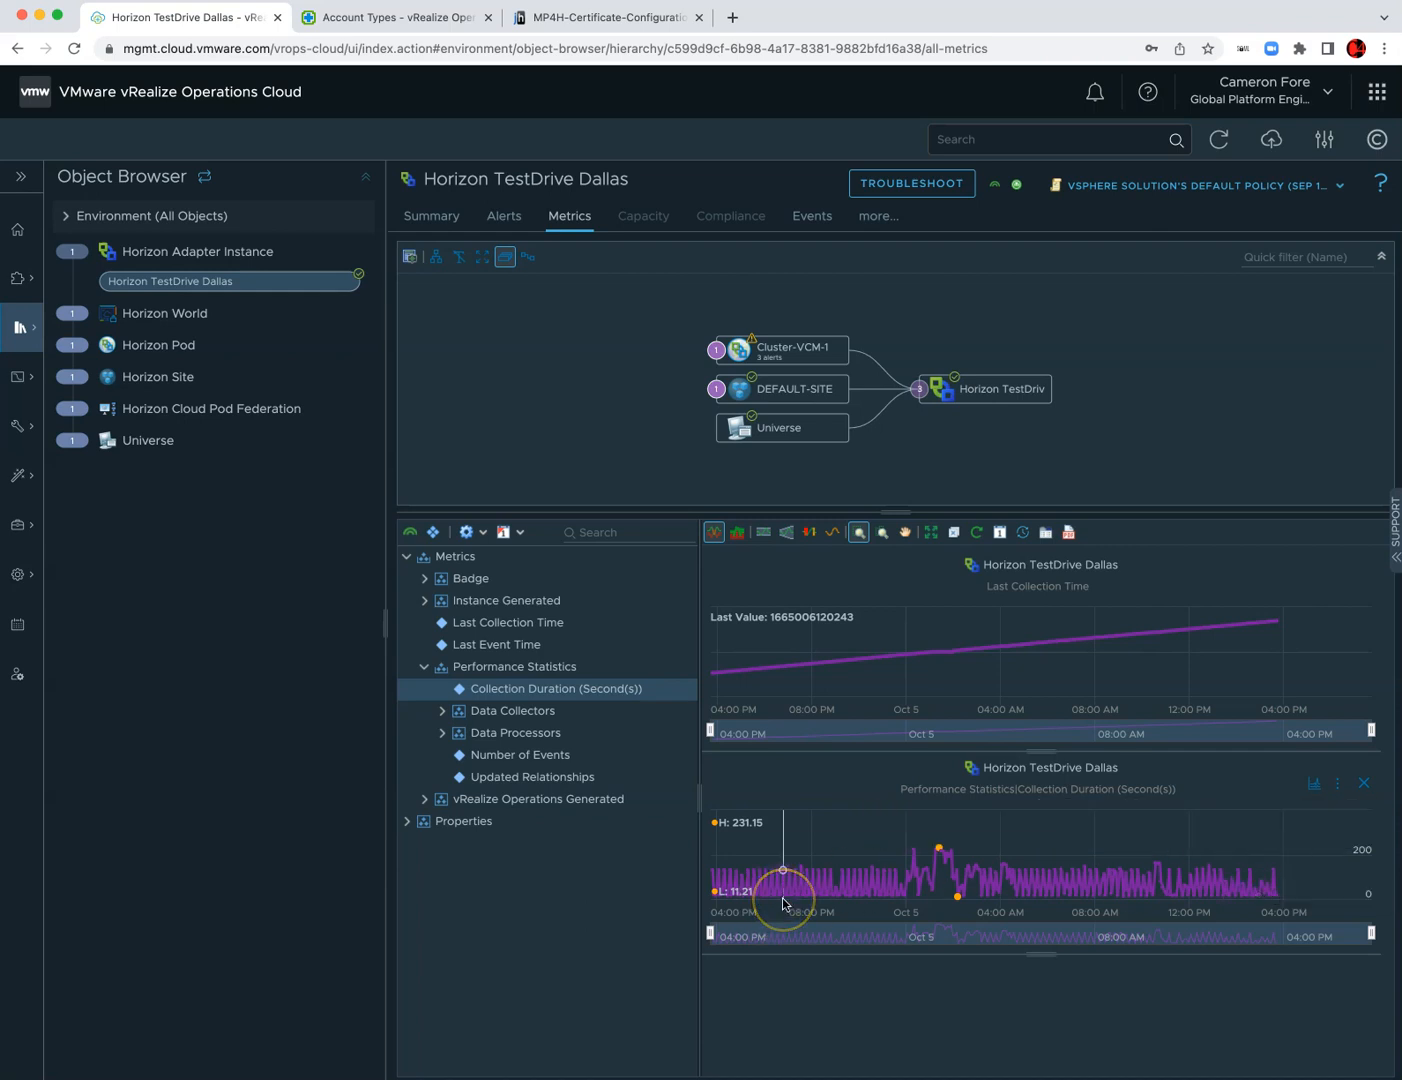
mouse_move(783, 904)
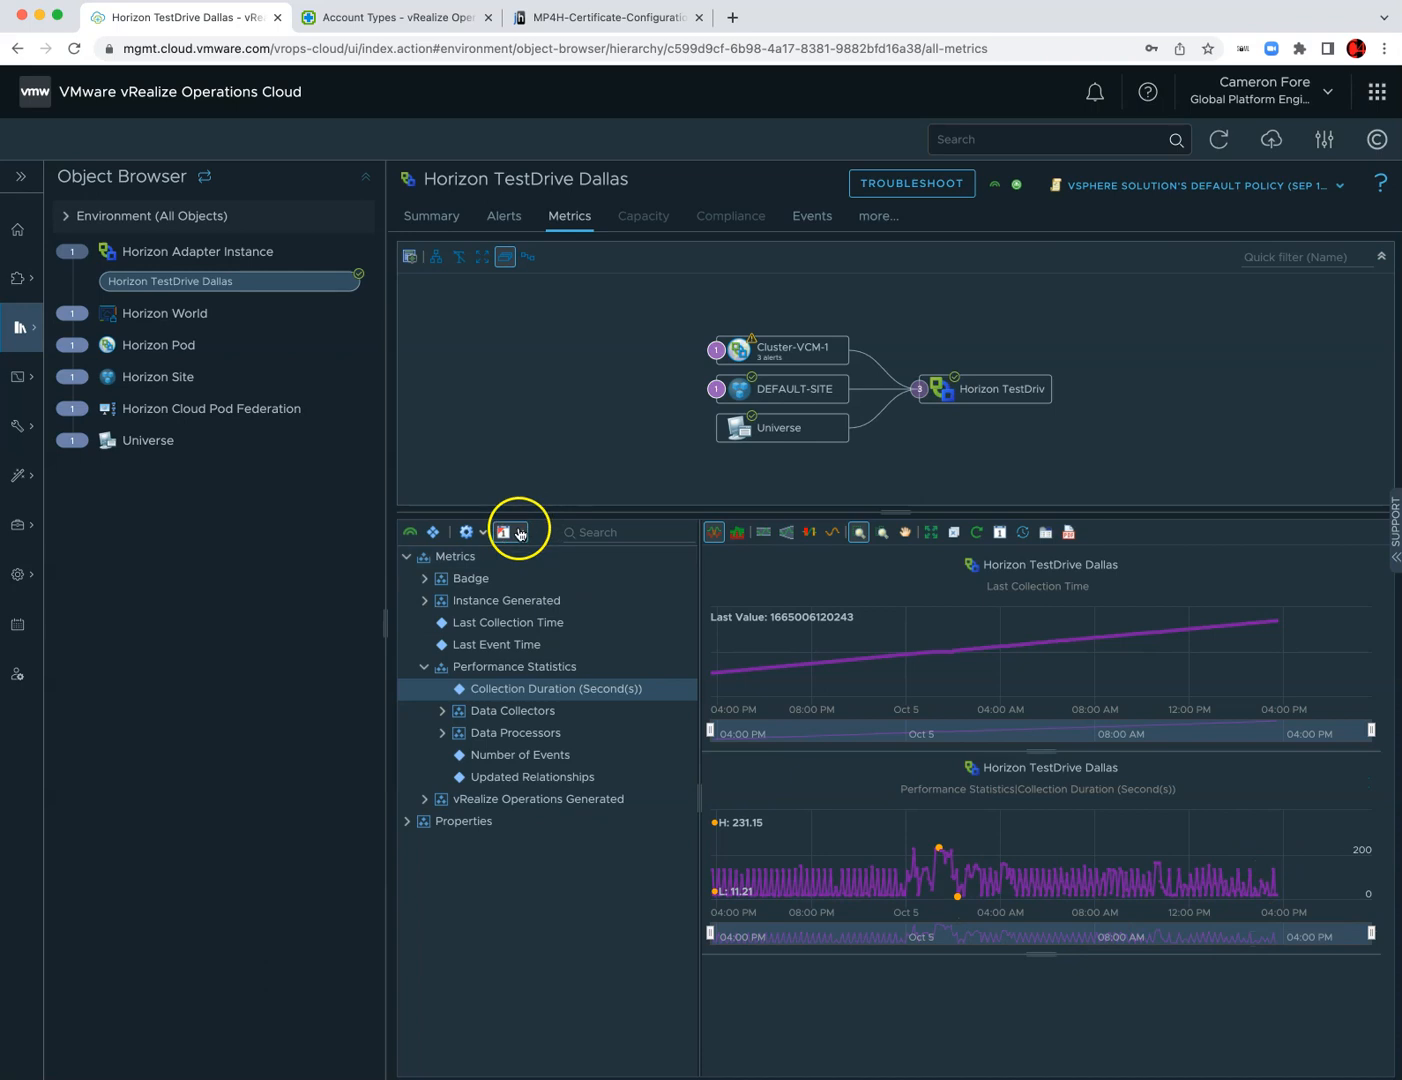
- Open the Horizon World Overview dashboard from the Horizon dashboard group
click(22, 382)
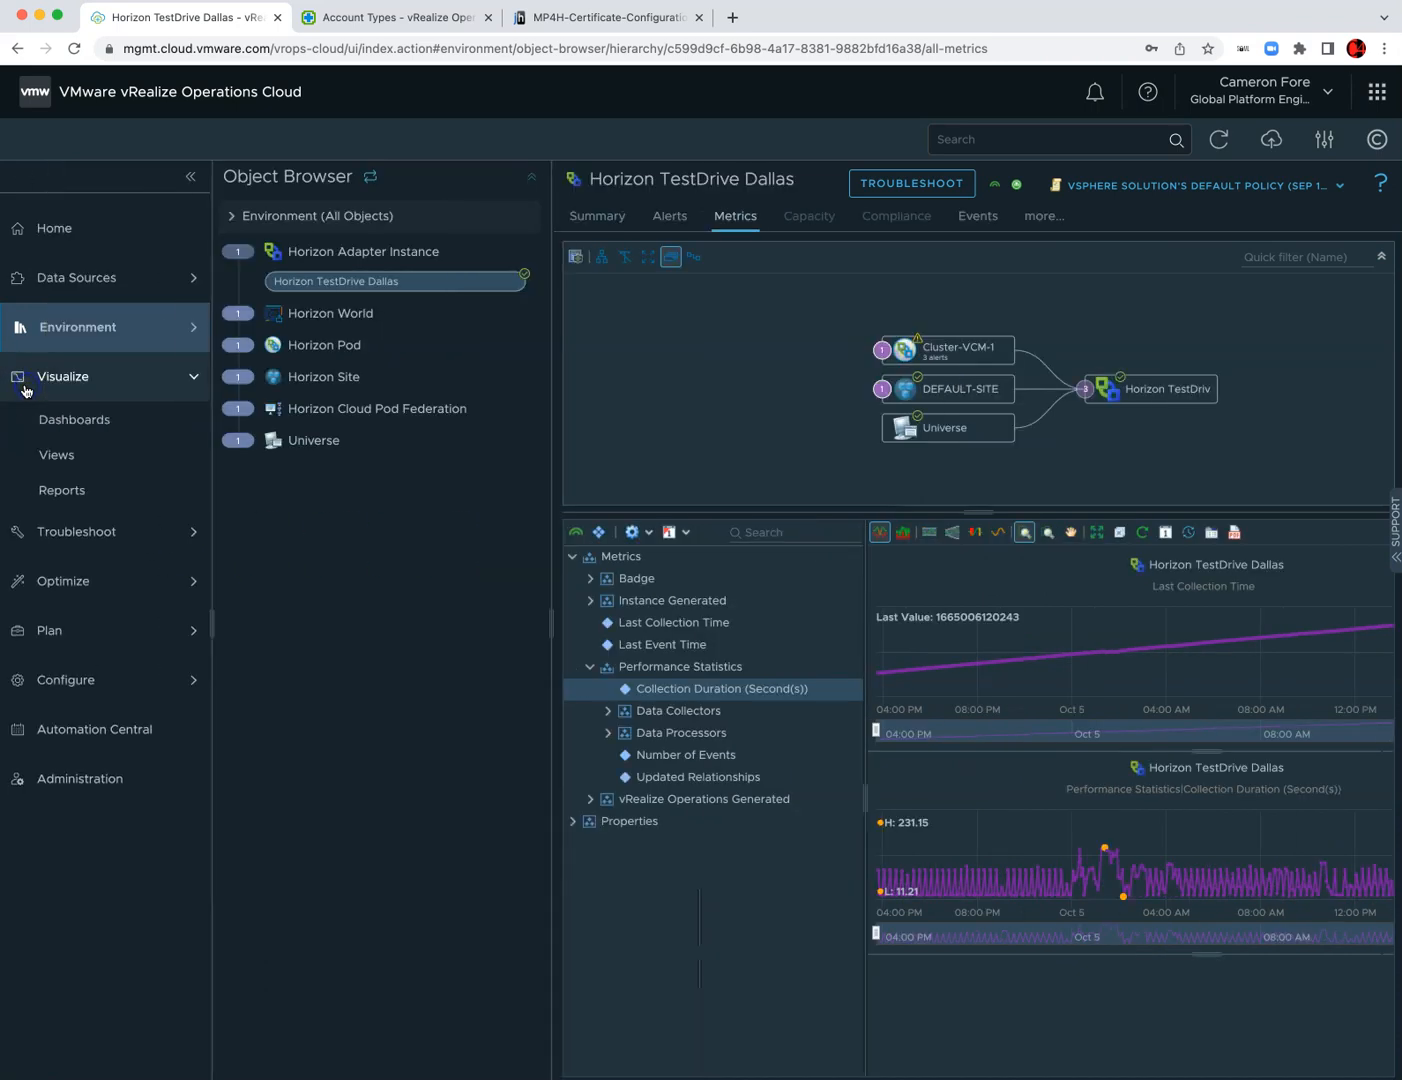
click(79, 427)
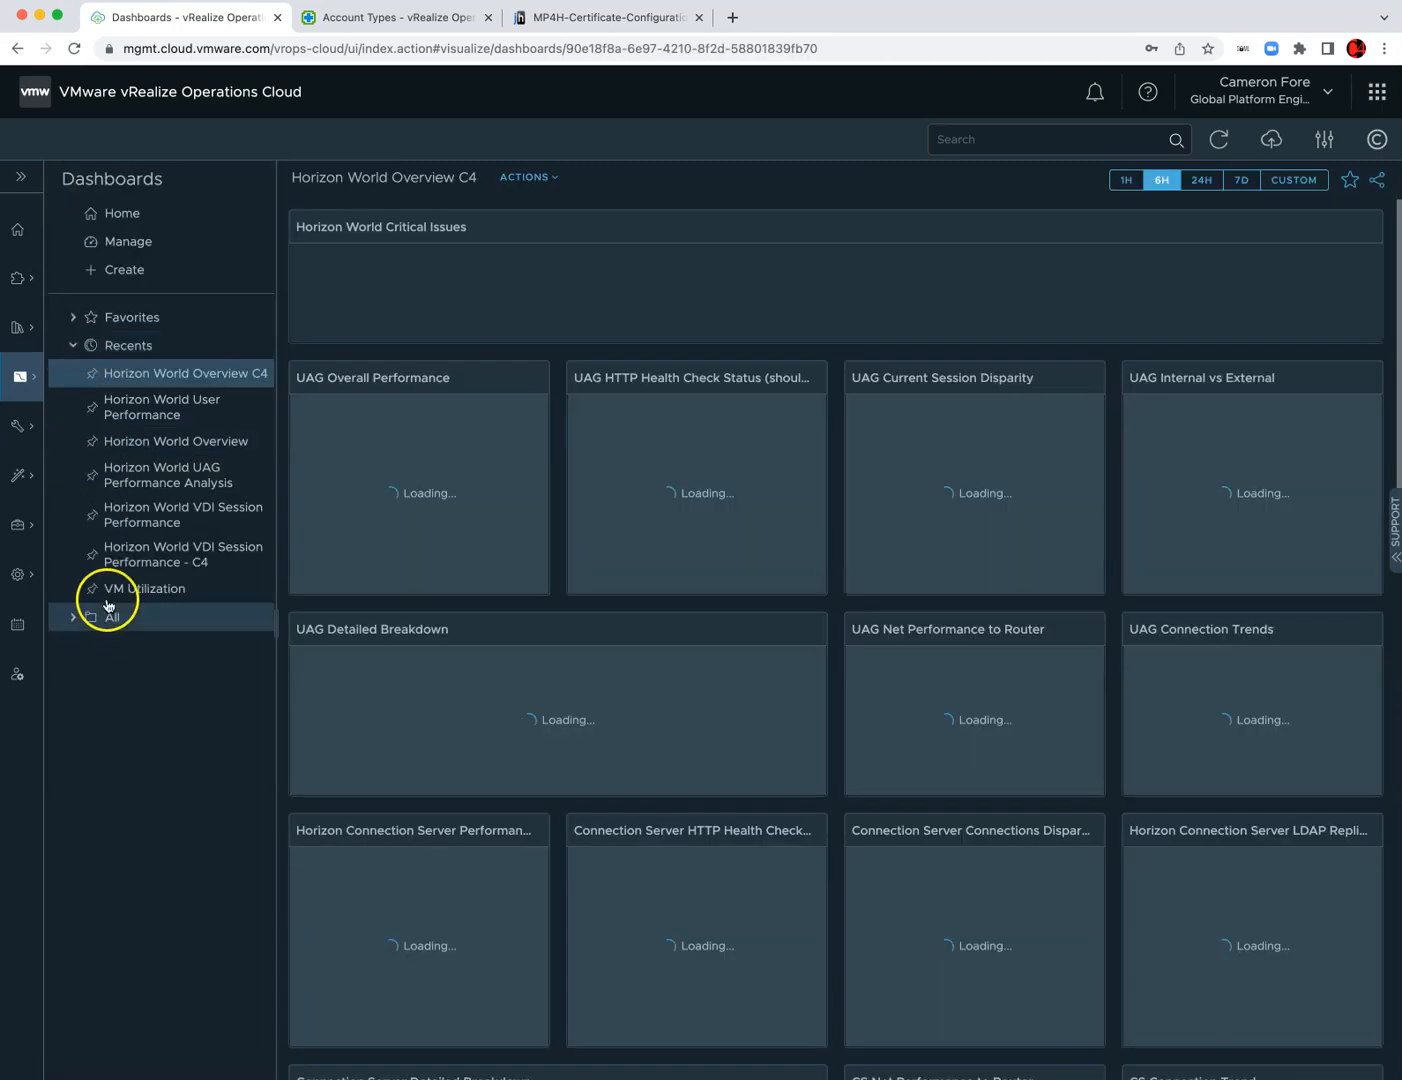
click(74, 617)
scroll(130, 655, down, 5)
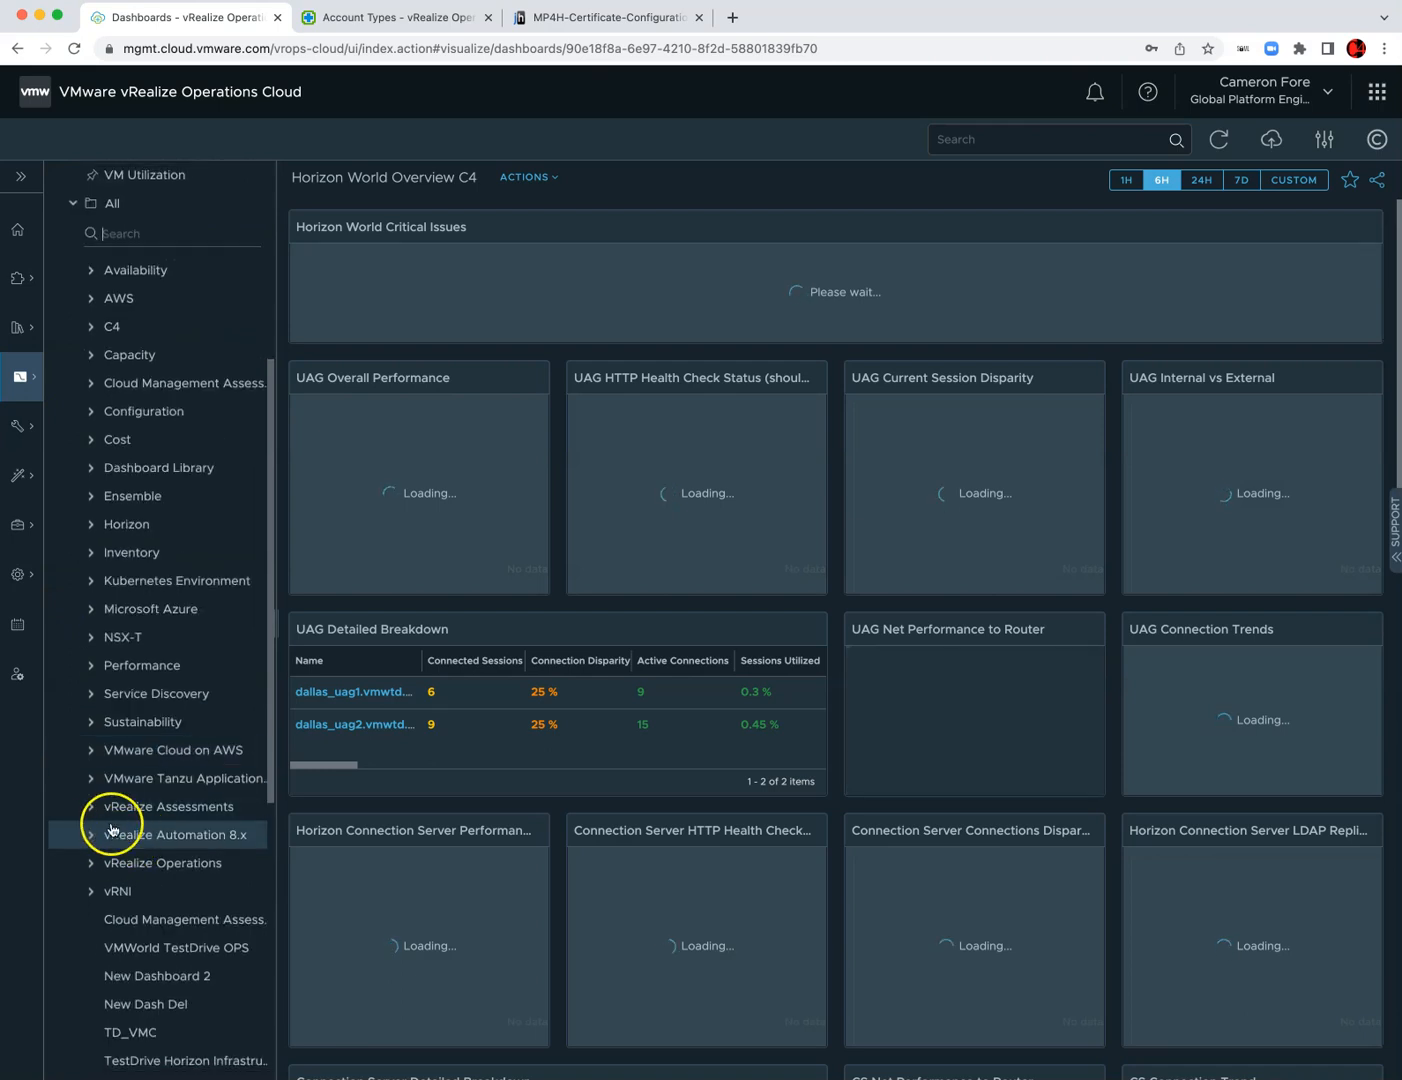
click(90, 530)
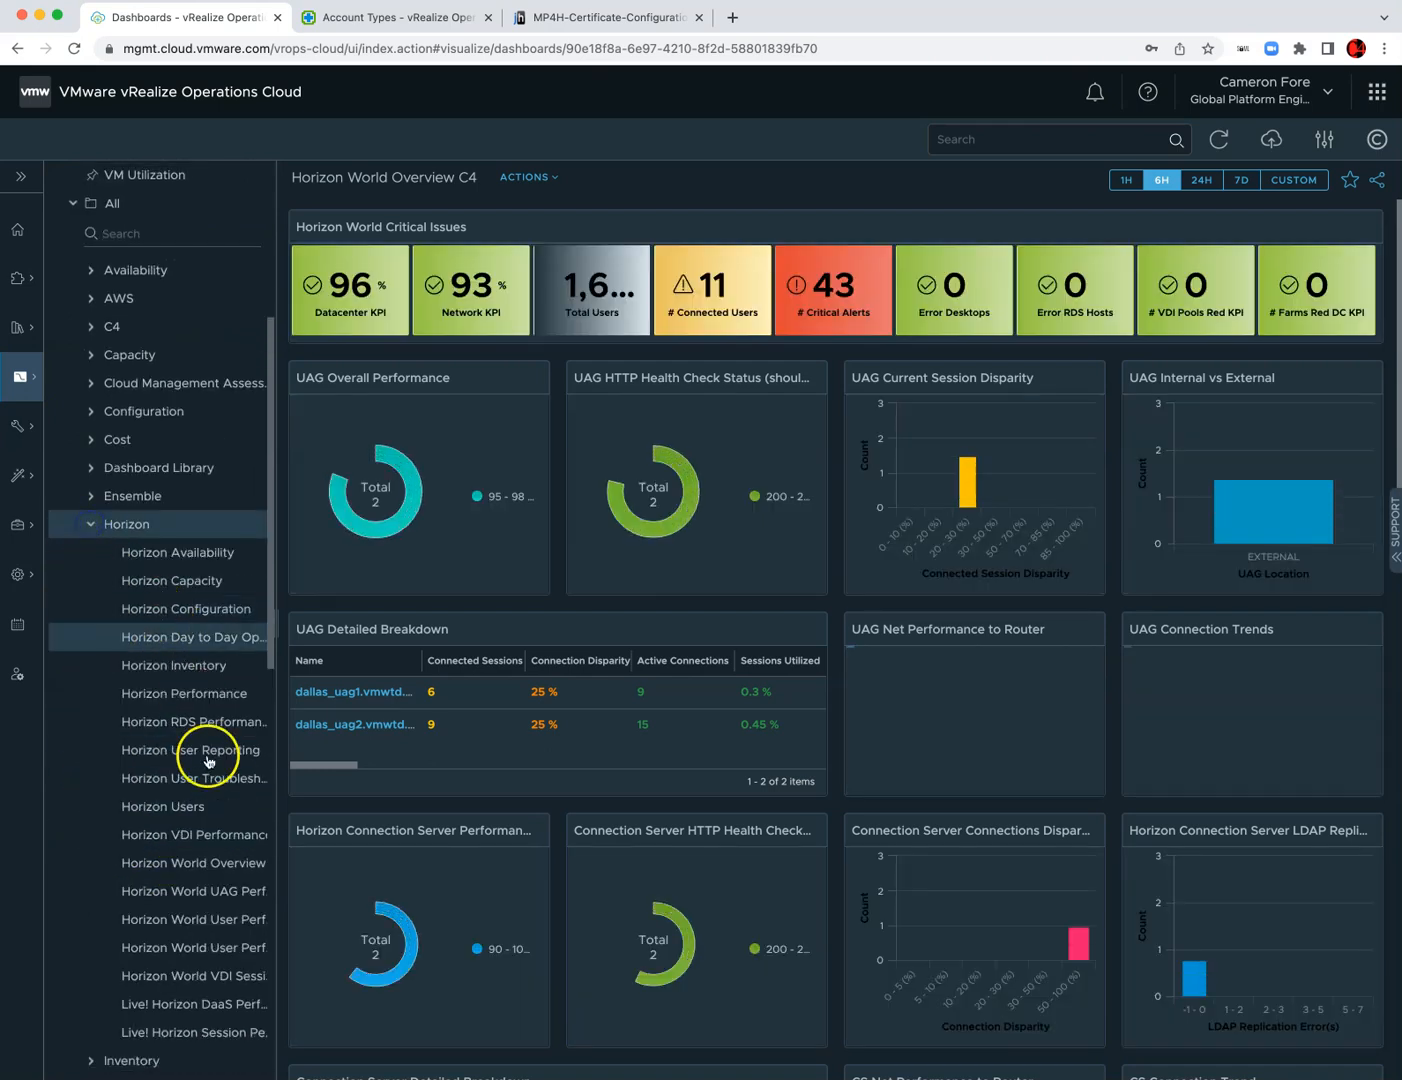
scroll(212, 867, down, 1)
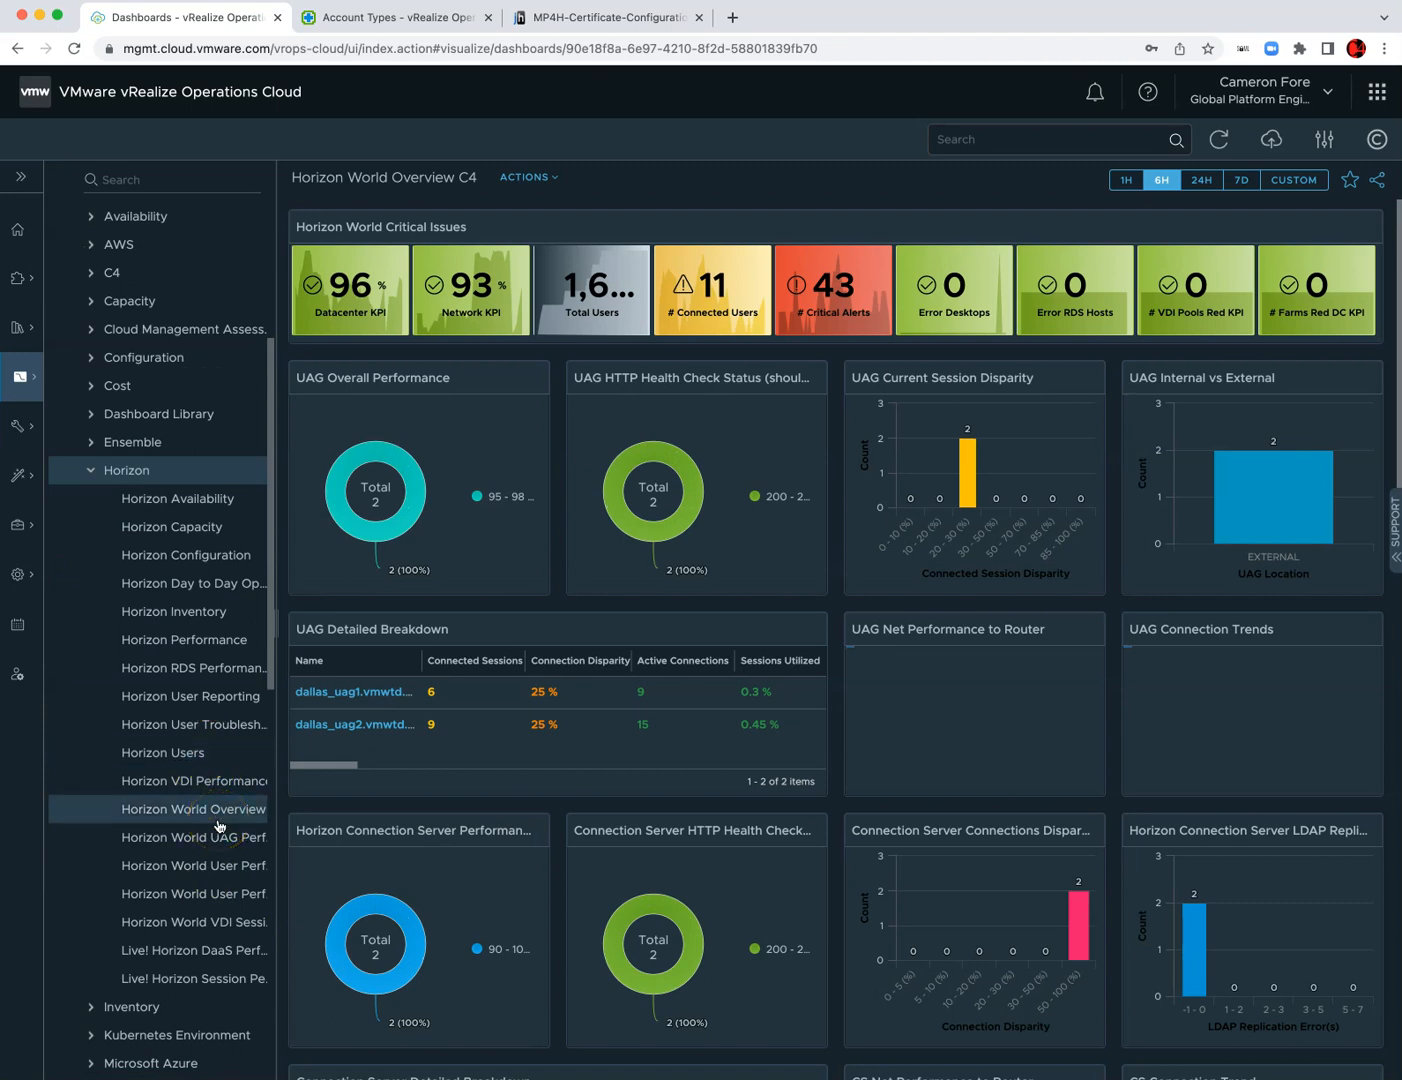
click(219, 826)
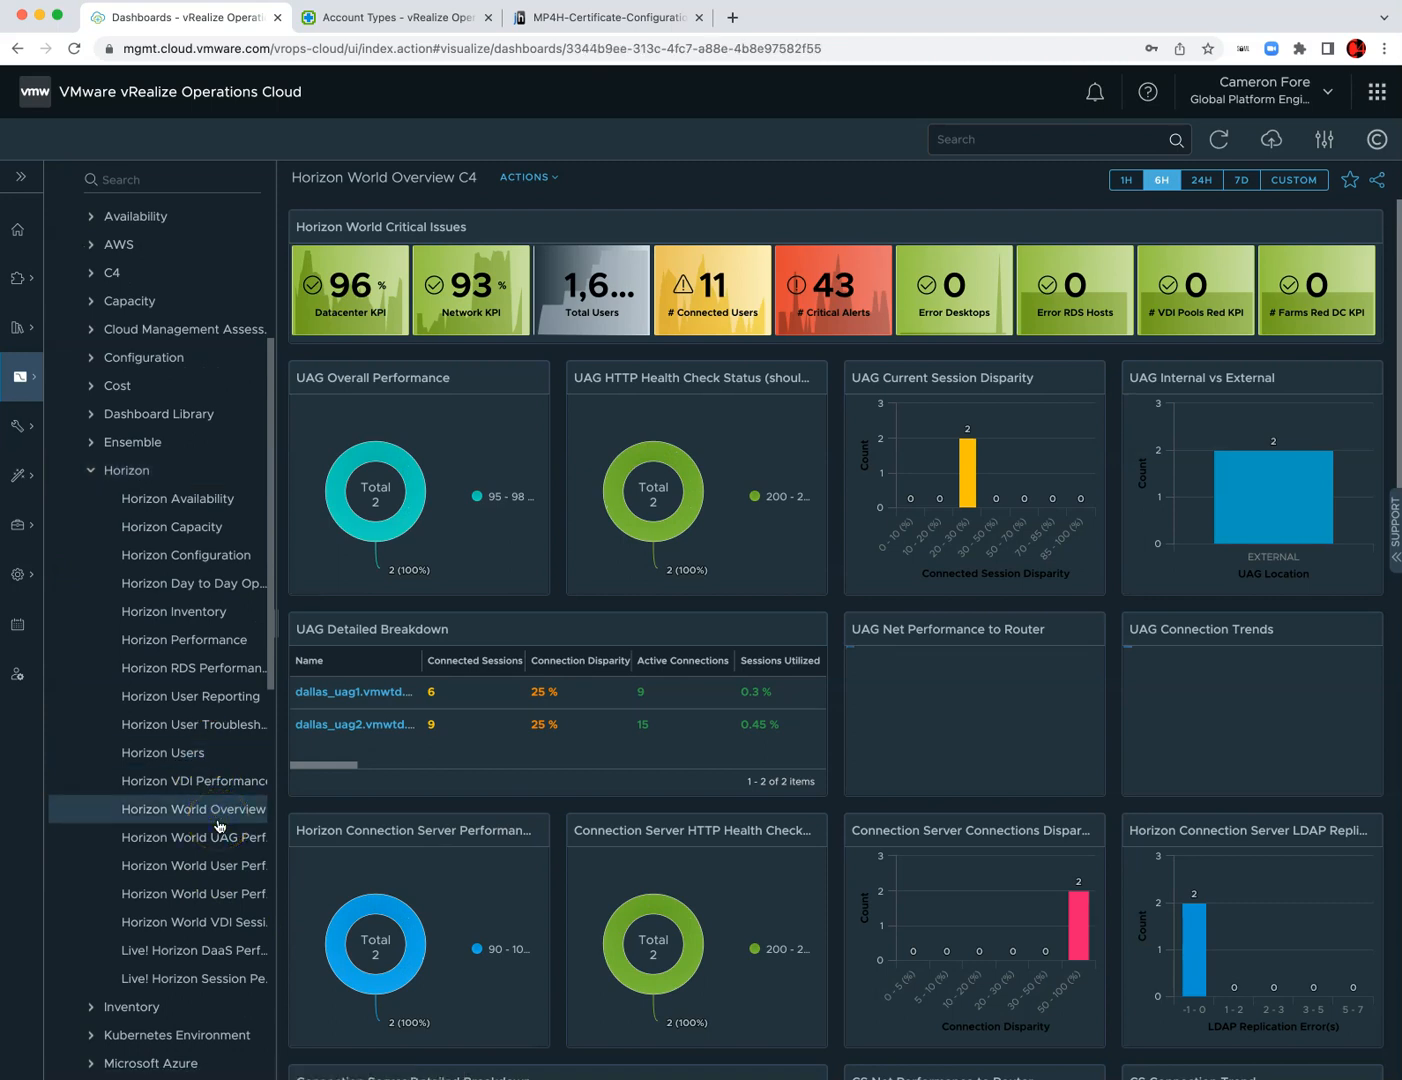
click(219, 826)
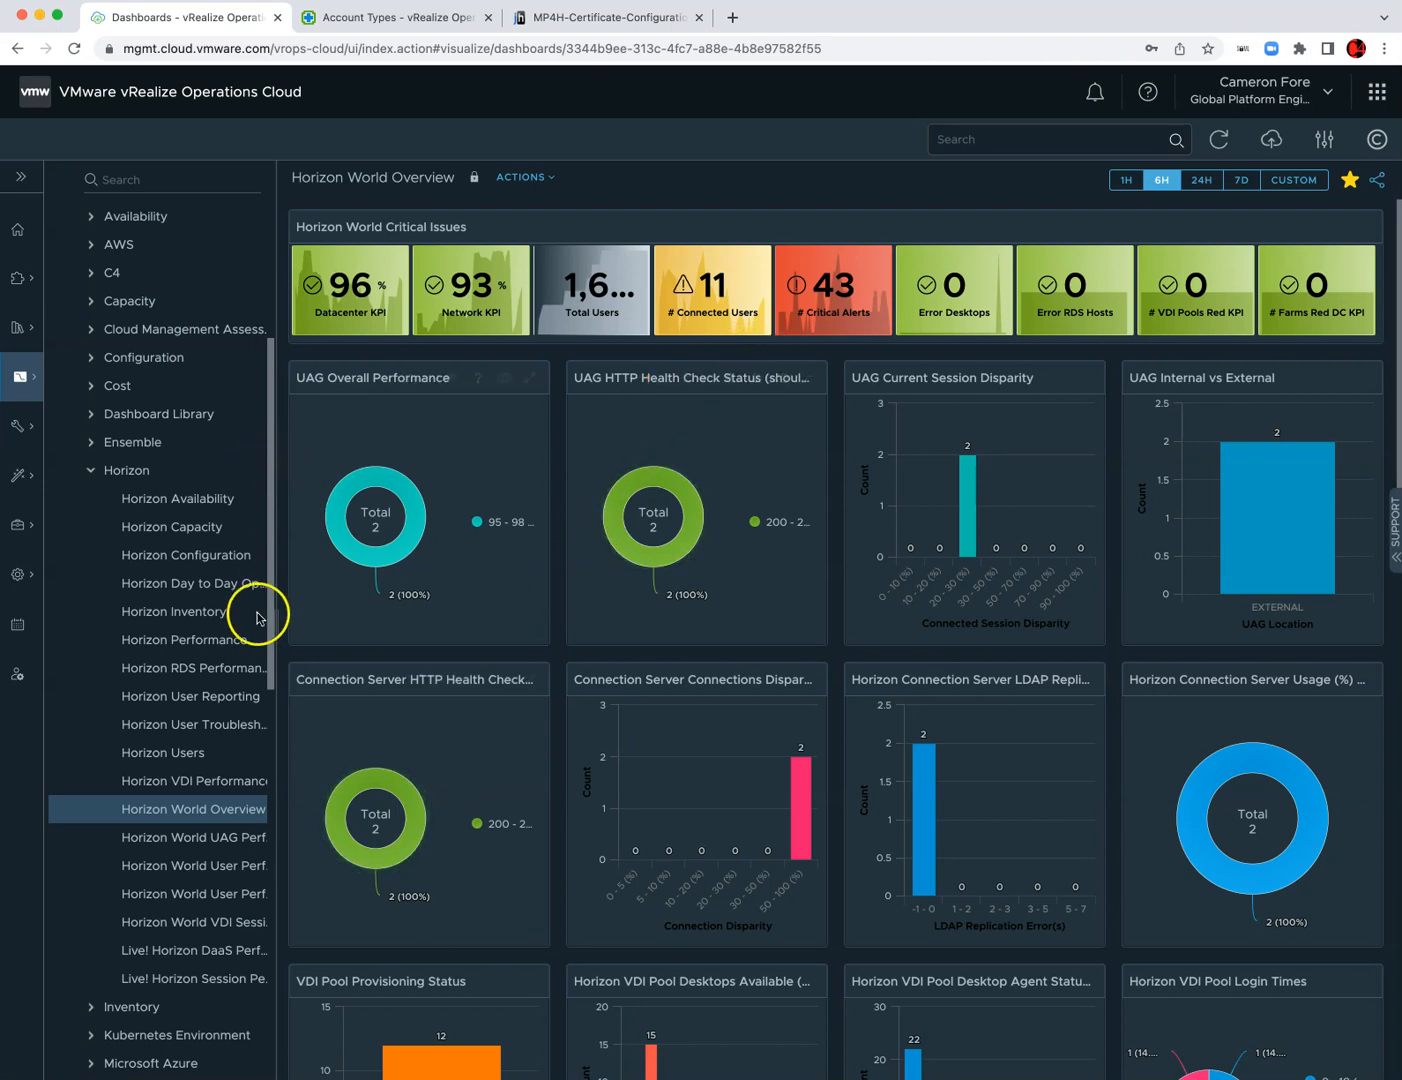
- Narrow the dashboard list to enlarge the widgets and inspect the UAG HTTP Health Check Status widget
drag(277, 622, 172, 627)
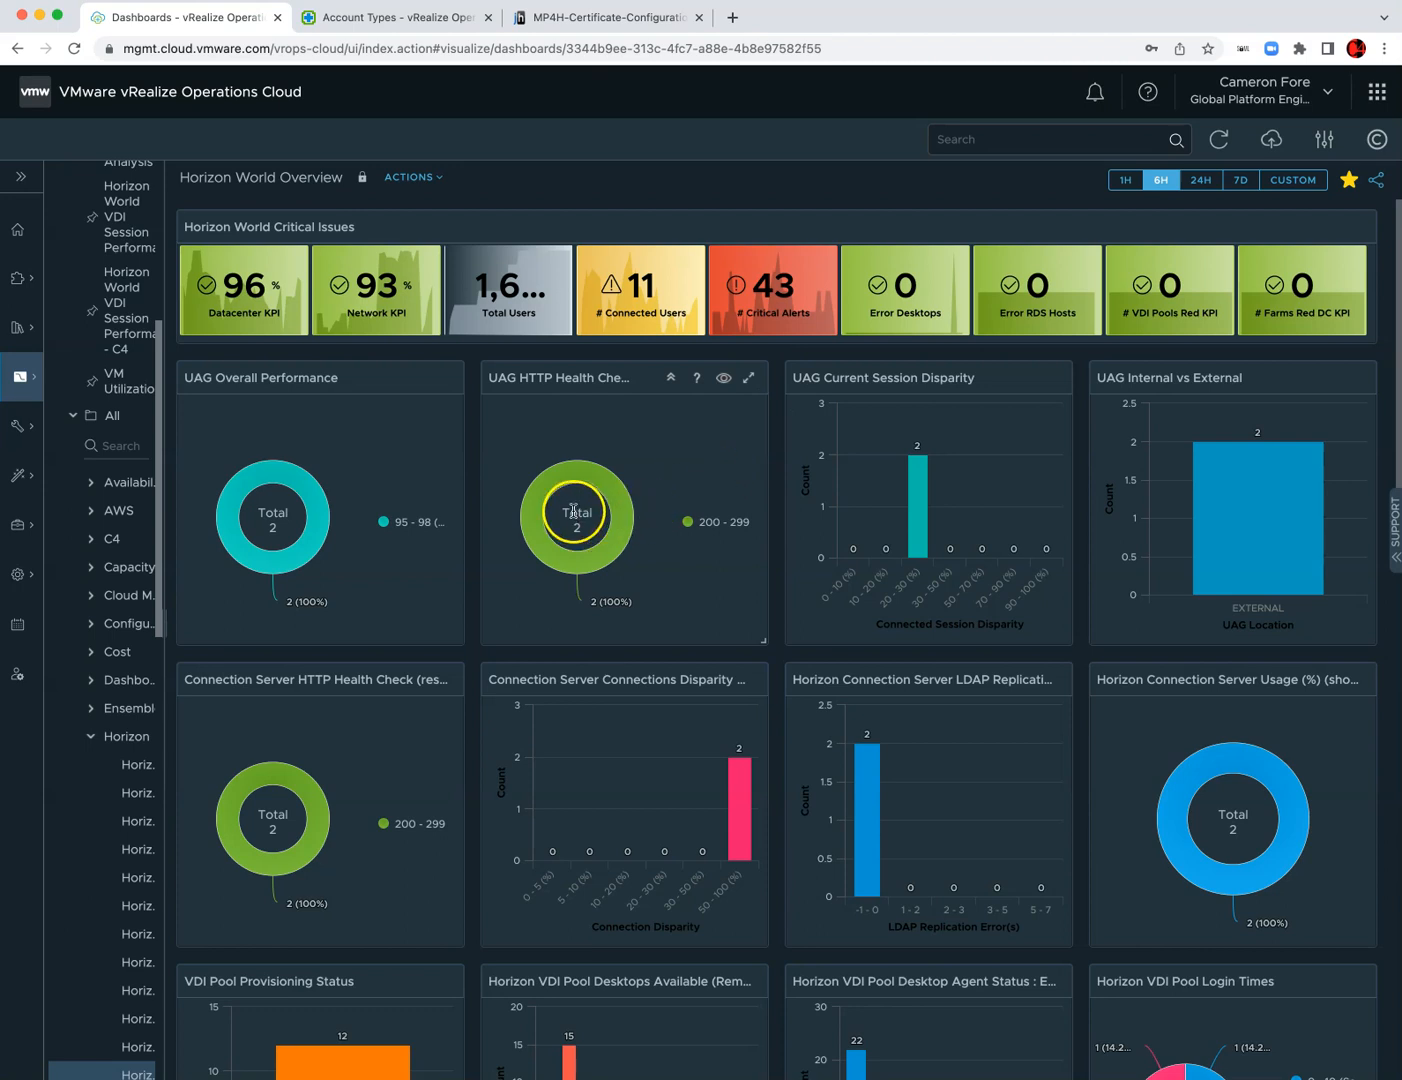
mouse_move(569, 511)
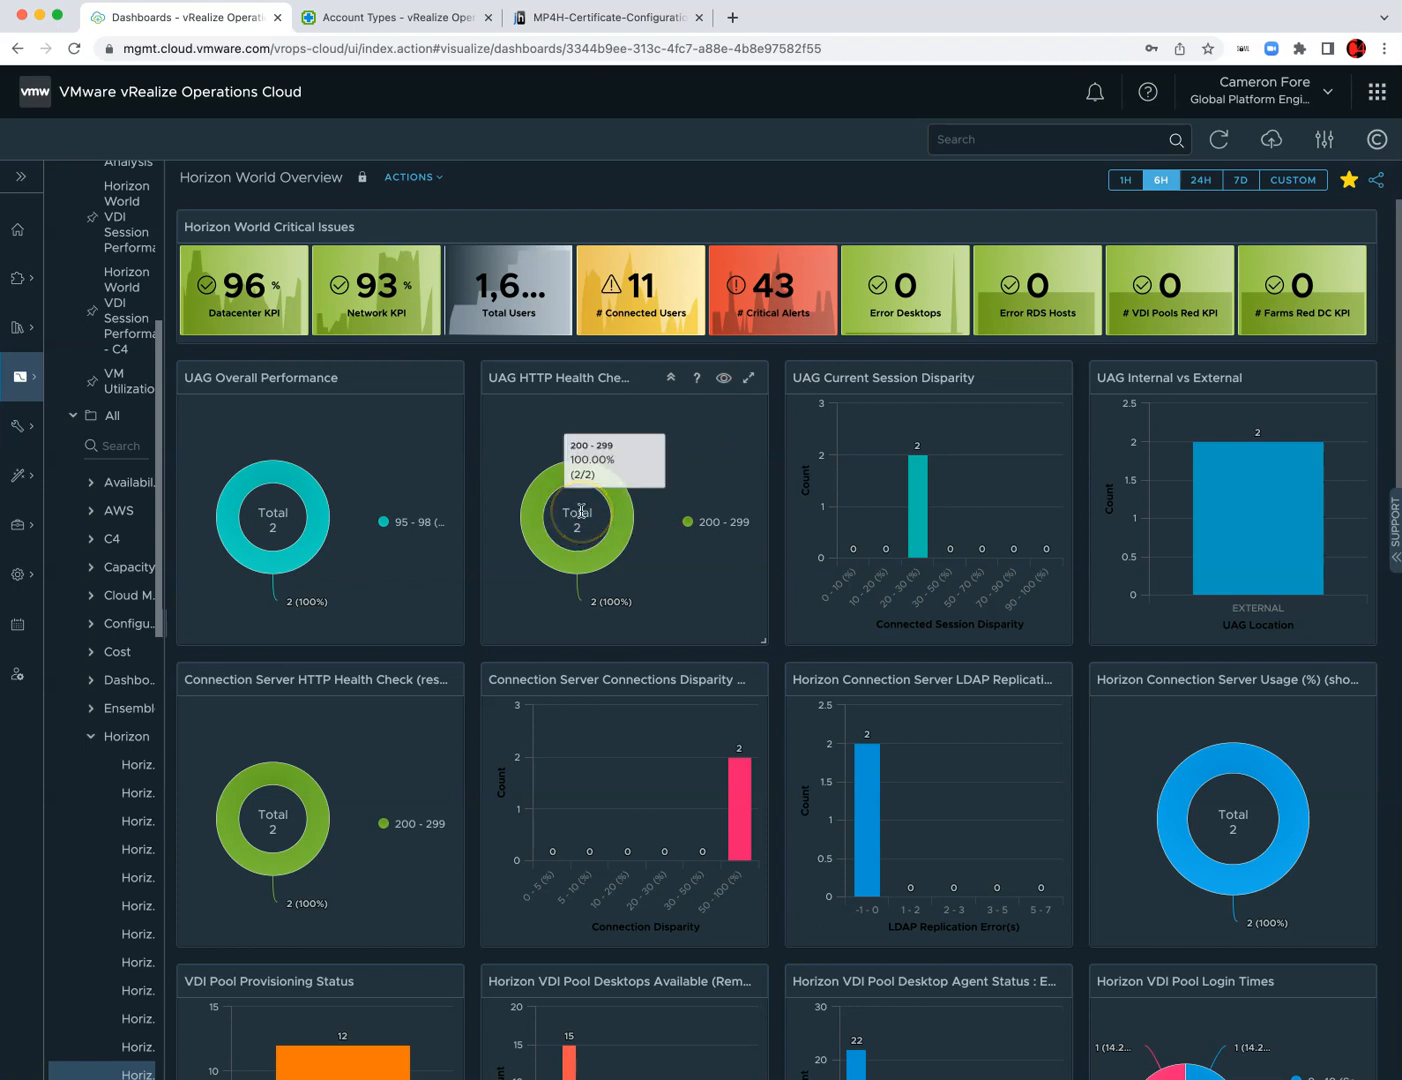
click(518, 543)
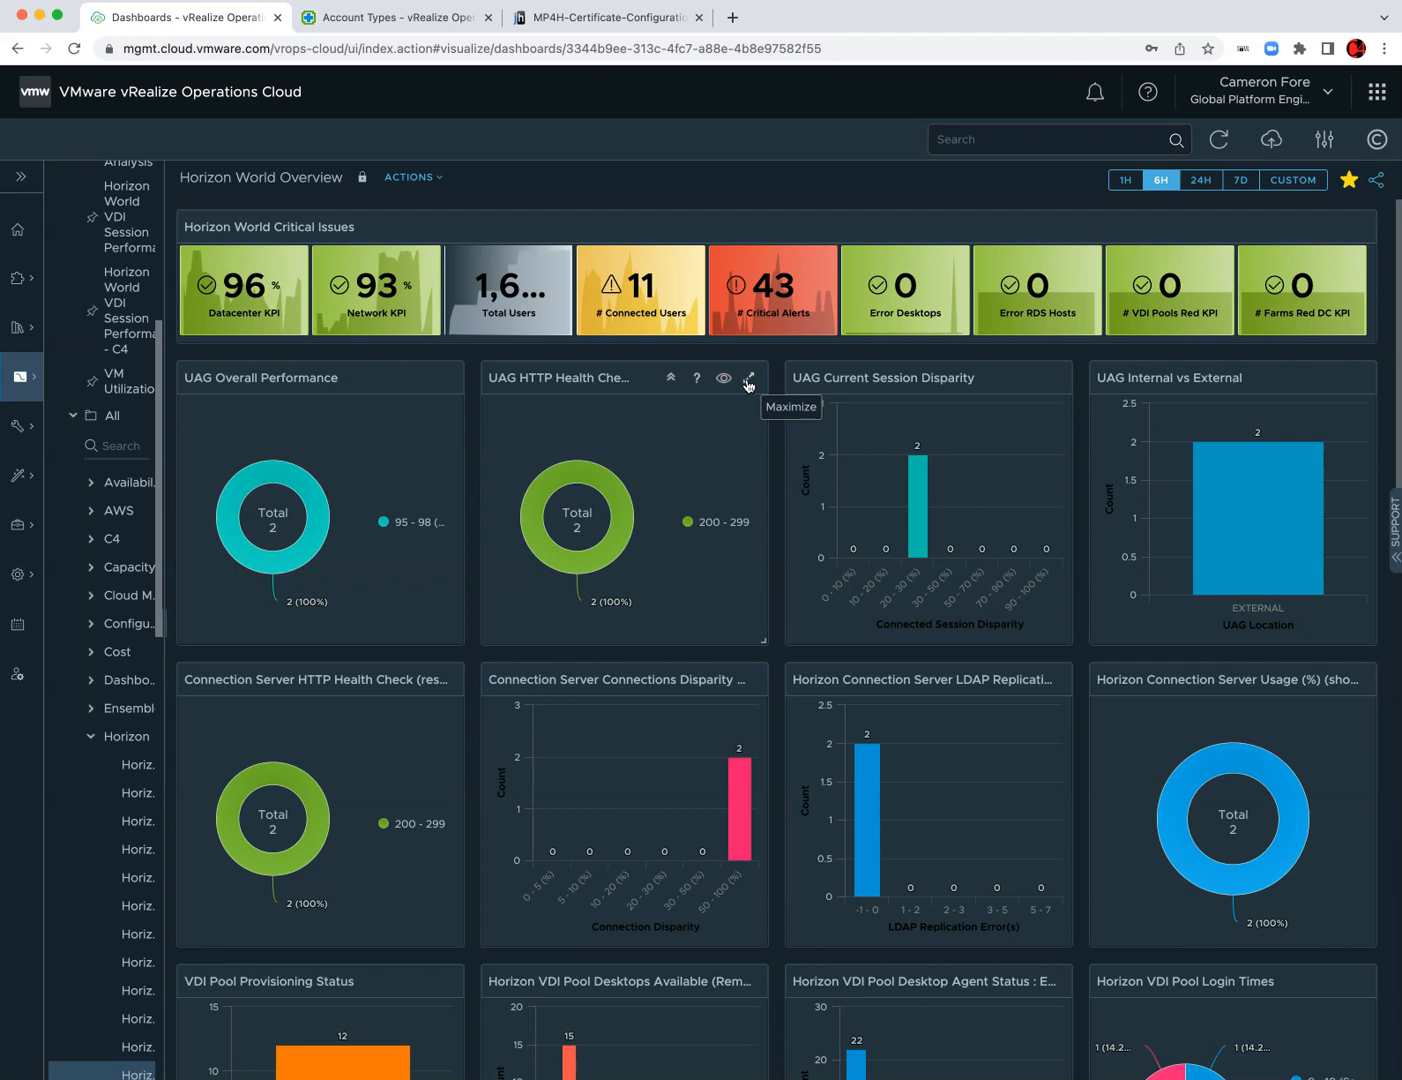
click(632, 577)
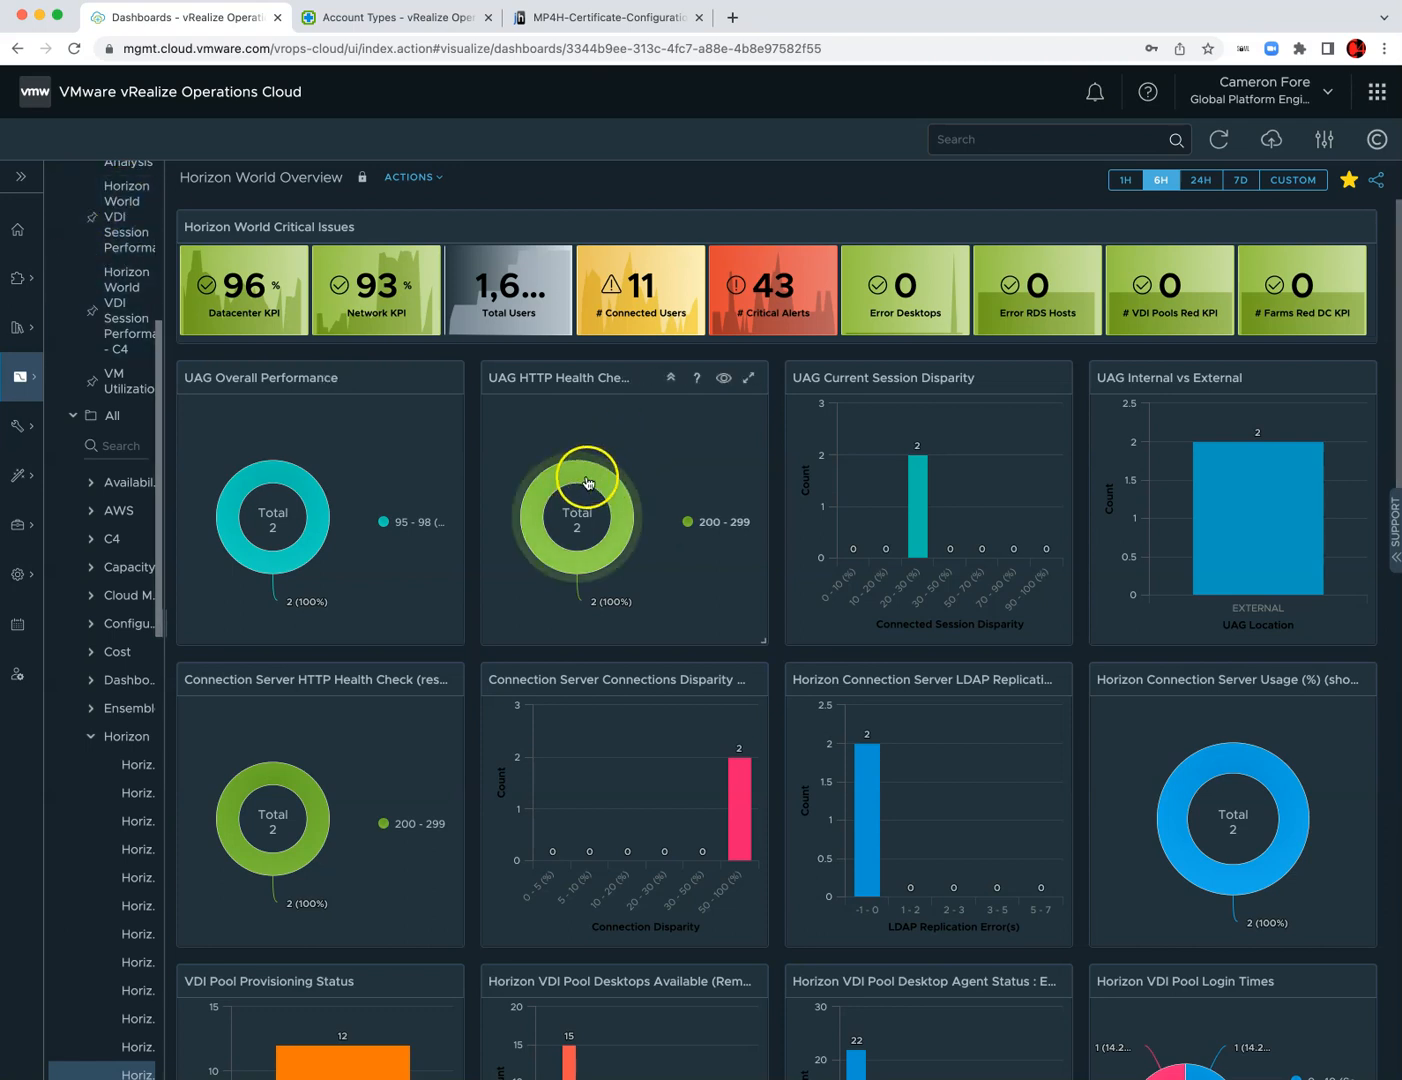
- Open Manage Telegraf Agents in the environment's Applications area
click(18, 335)
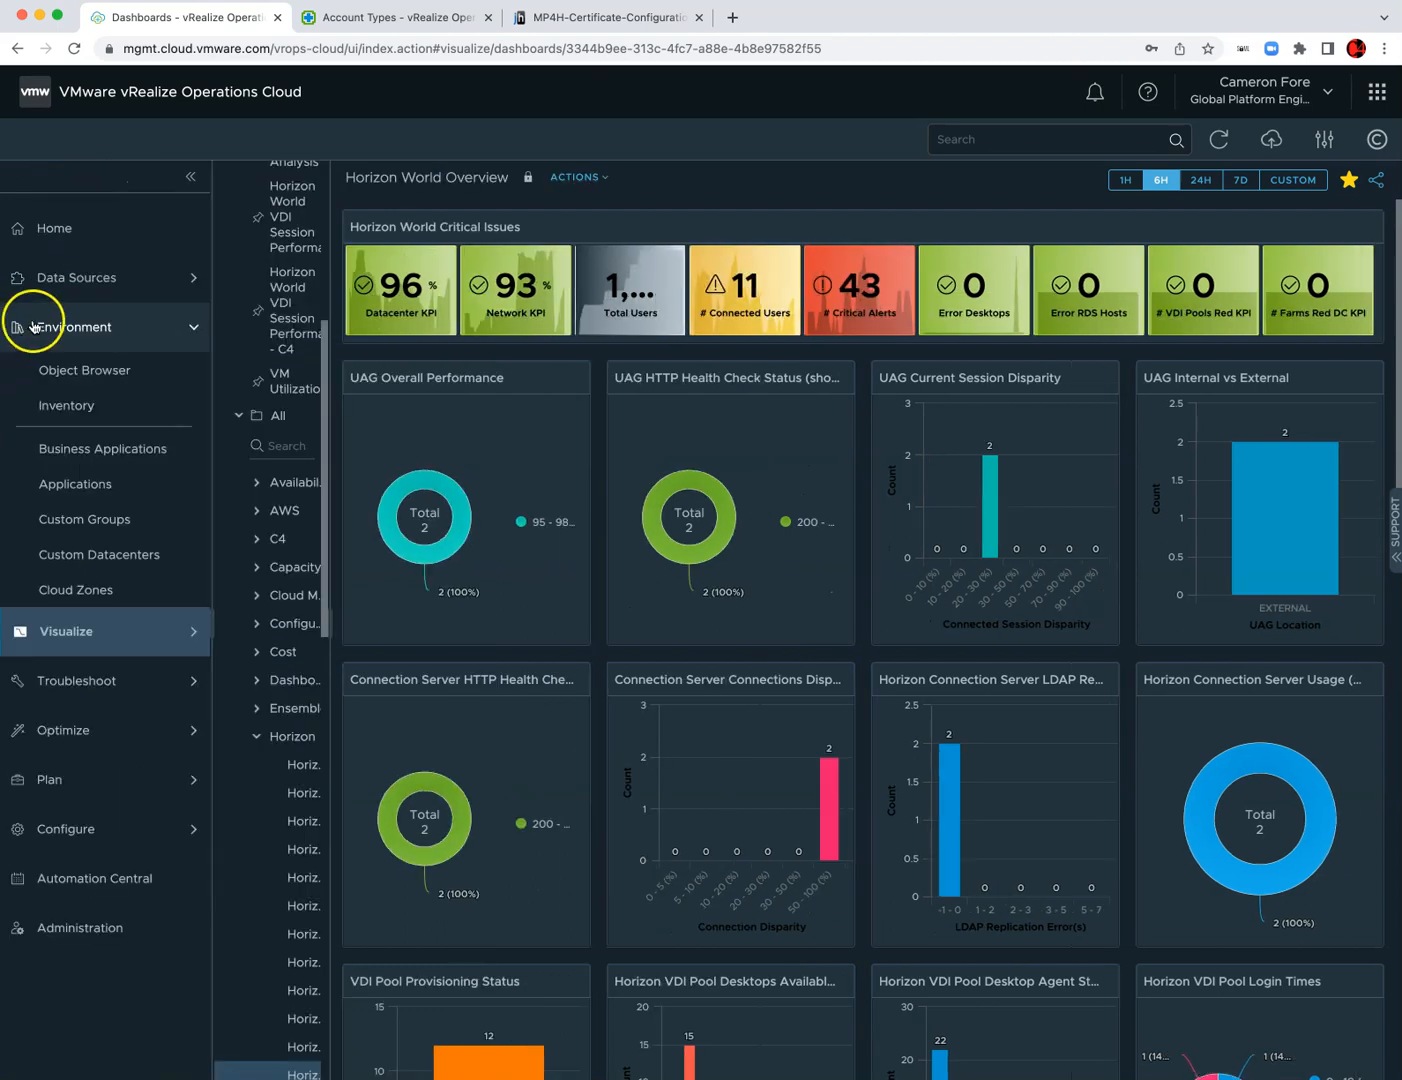
click(86, 488)
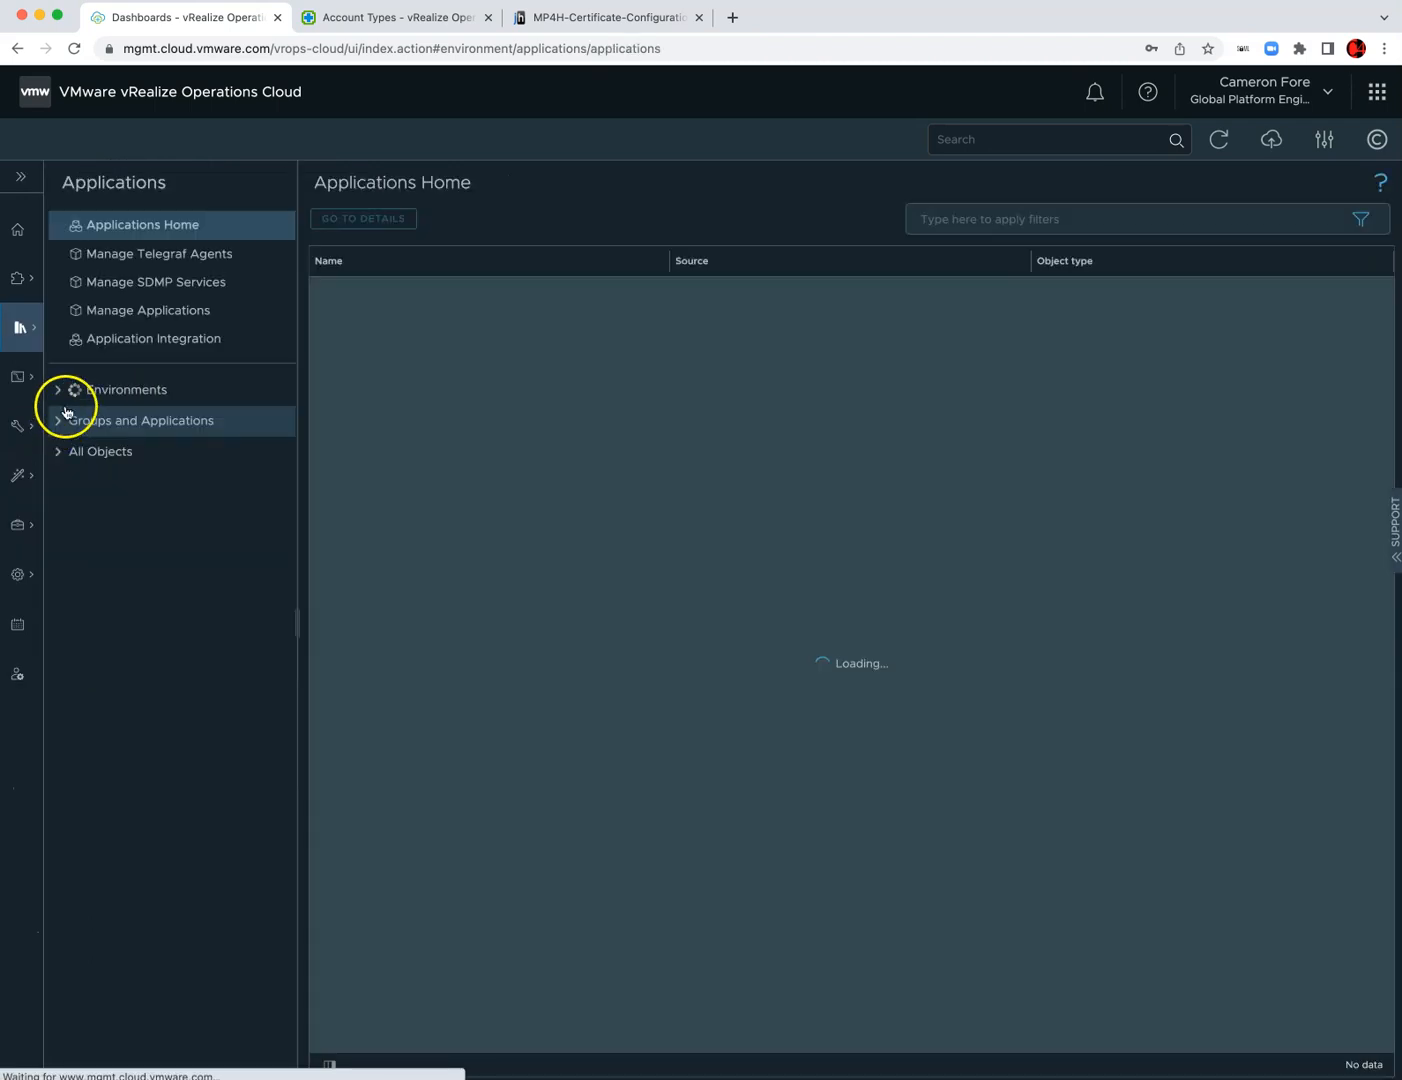
click(63, 402)
click(131, 262)
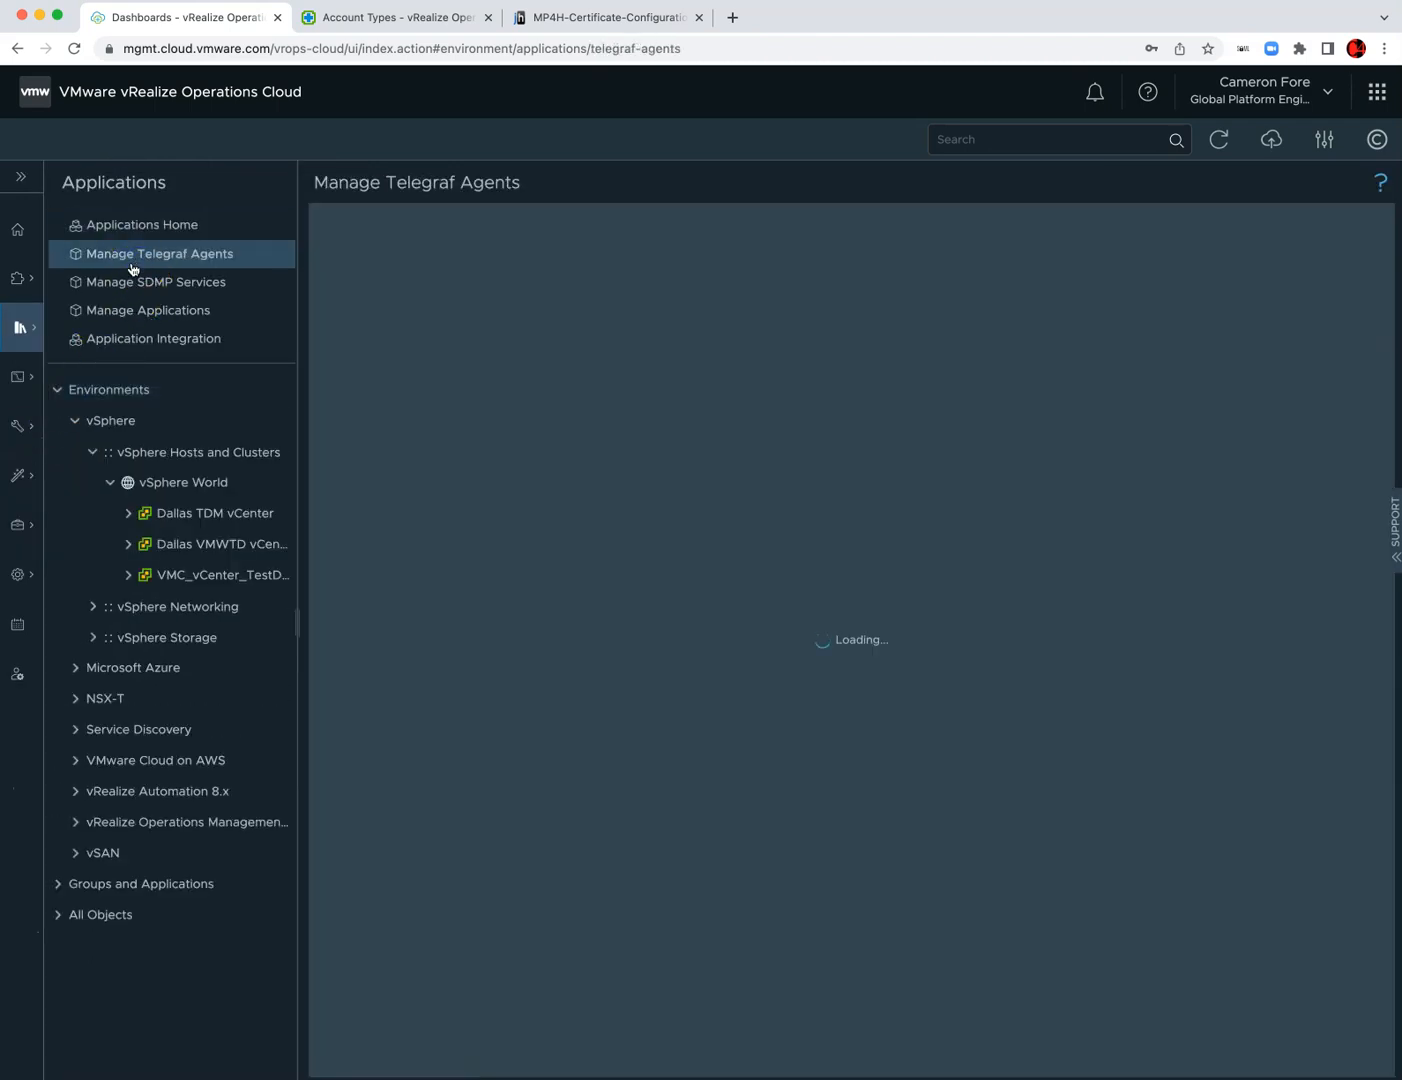
- Filter the Telegraf agent list to virtual machines matching vcm-1
click(1000, 219)
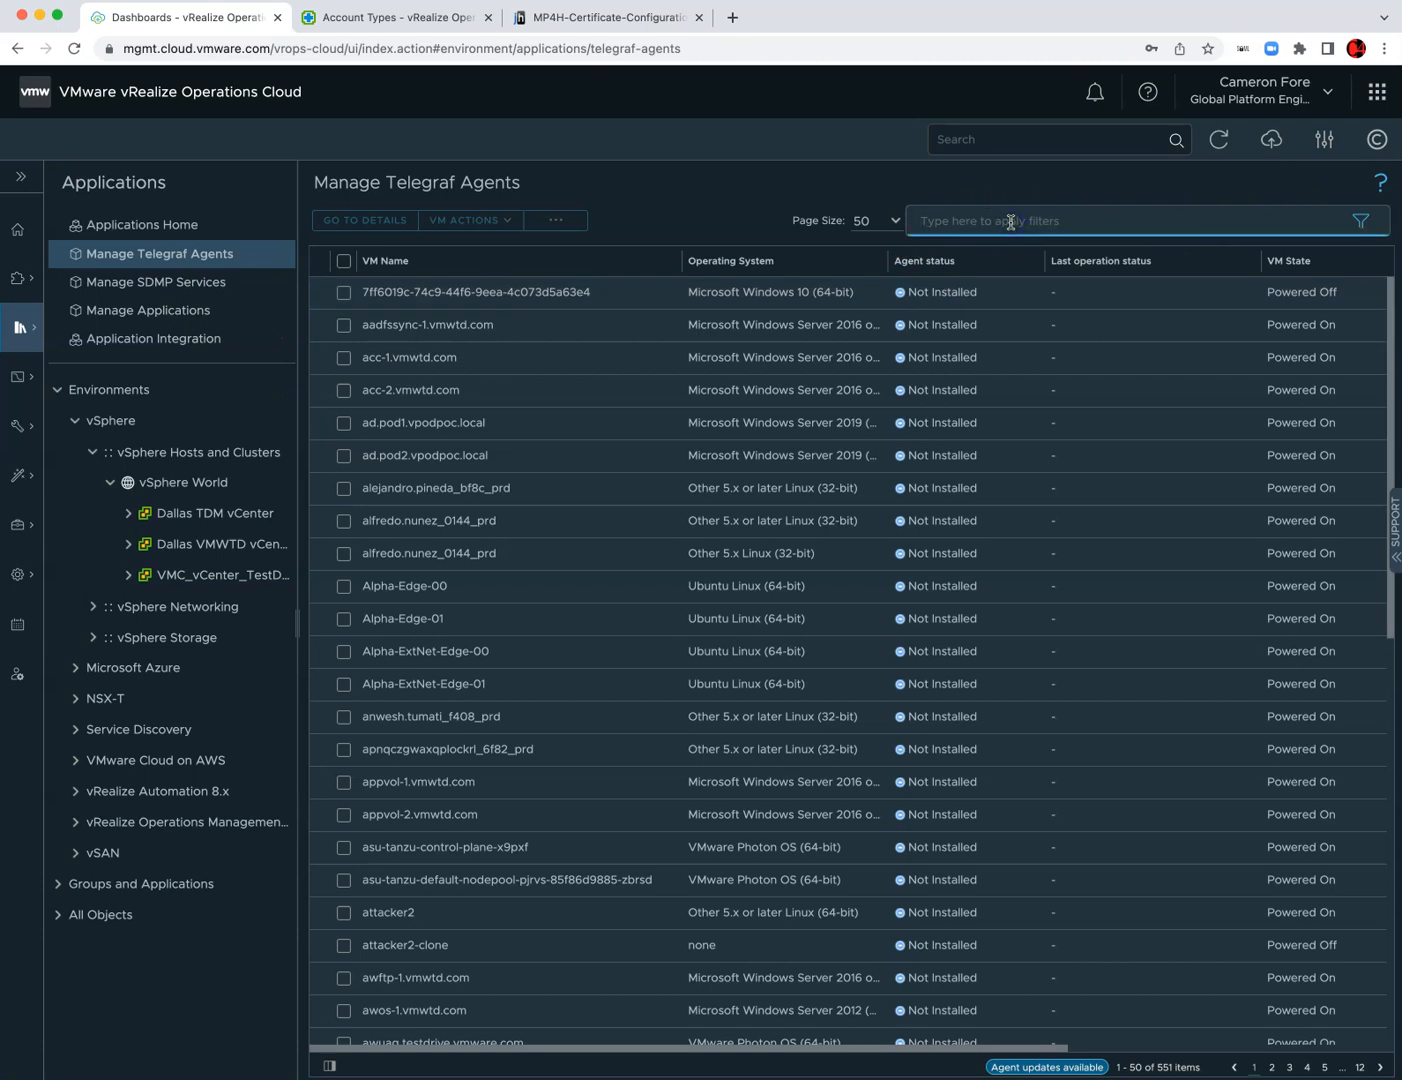
text(vcm-1)
key(Return)
click(1008, 292)
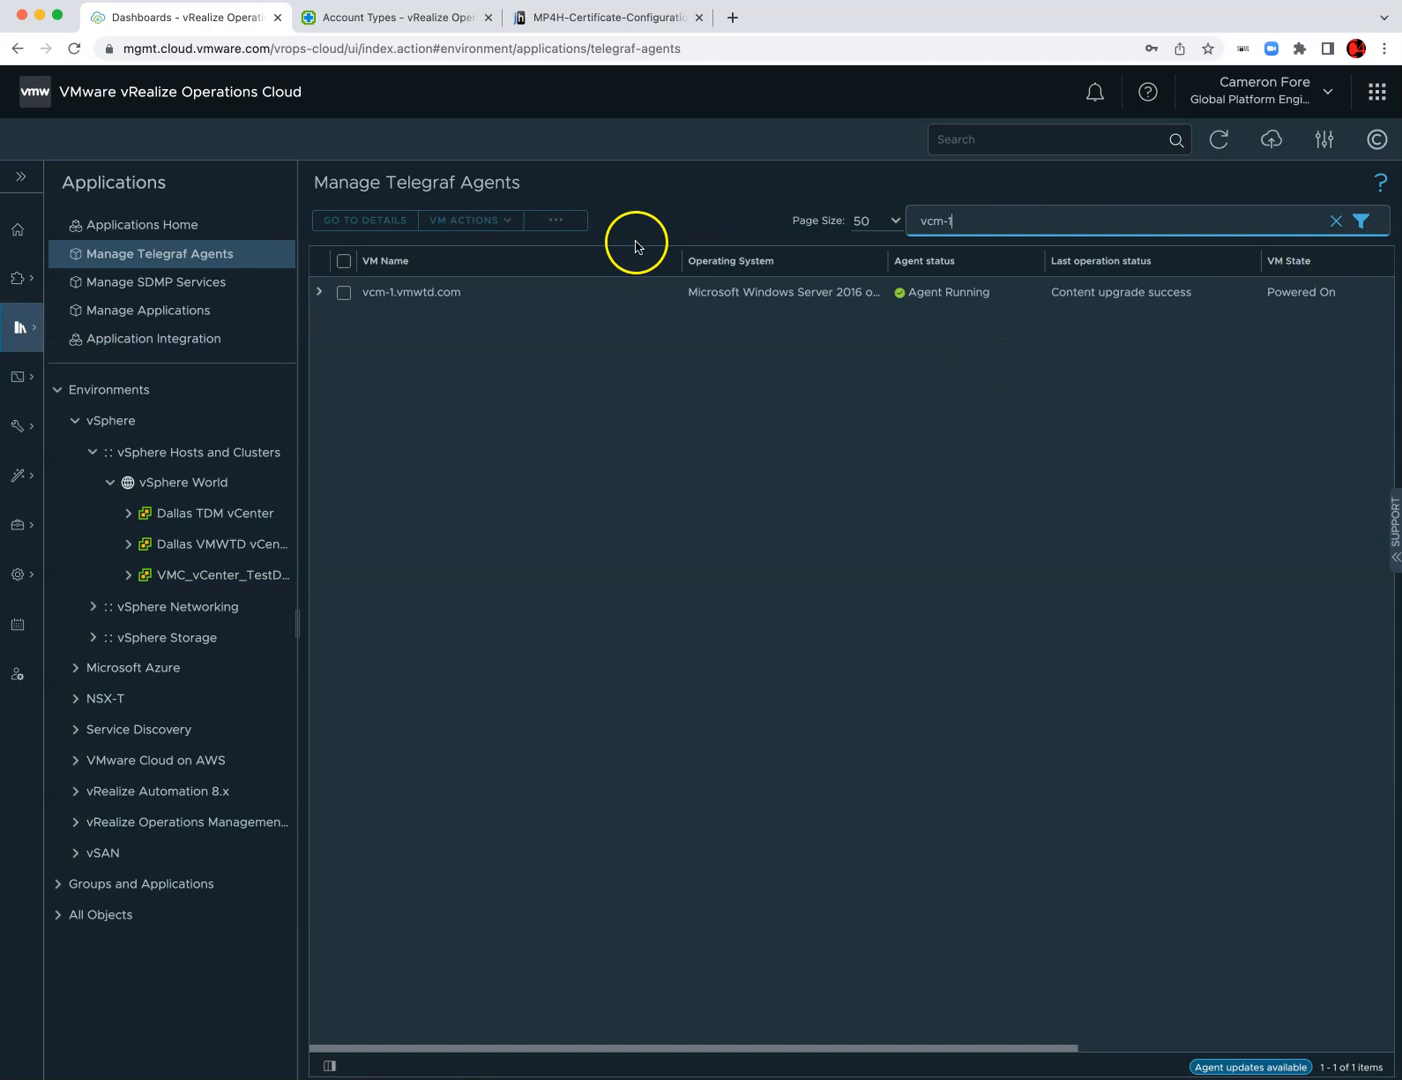
- Review the Agent Status and VM State choices in the advanced agent filter and close it without applying changes
click(1360, 221)
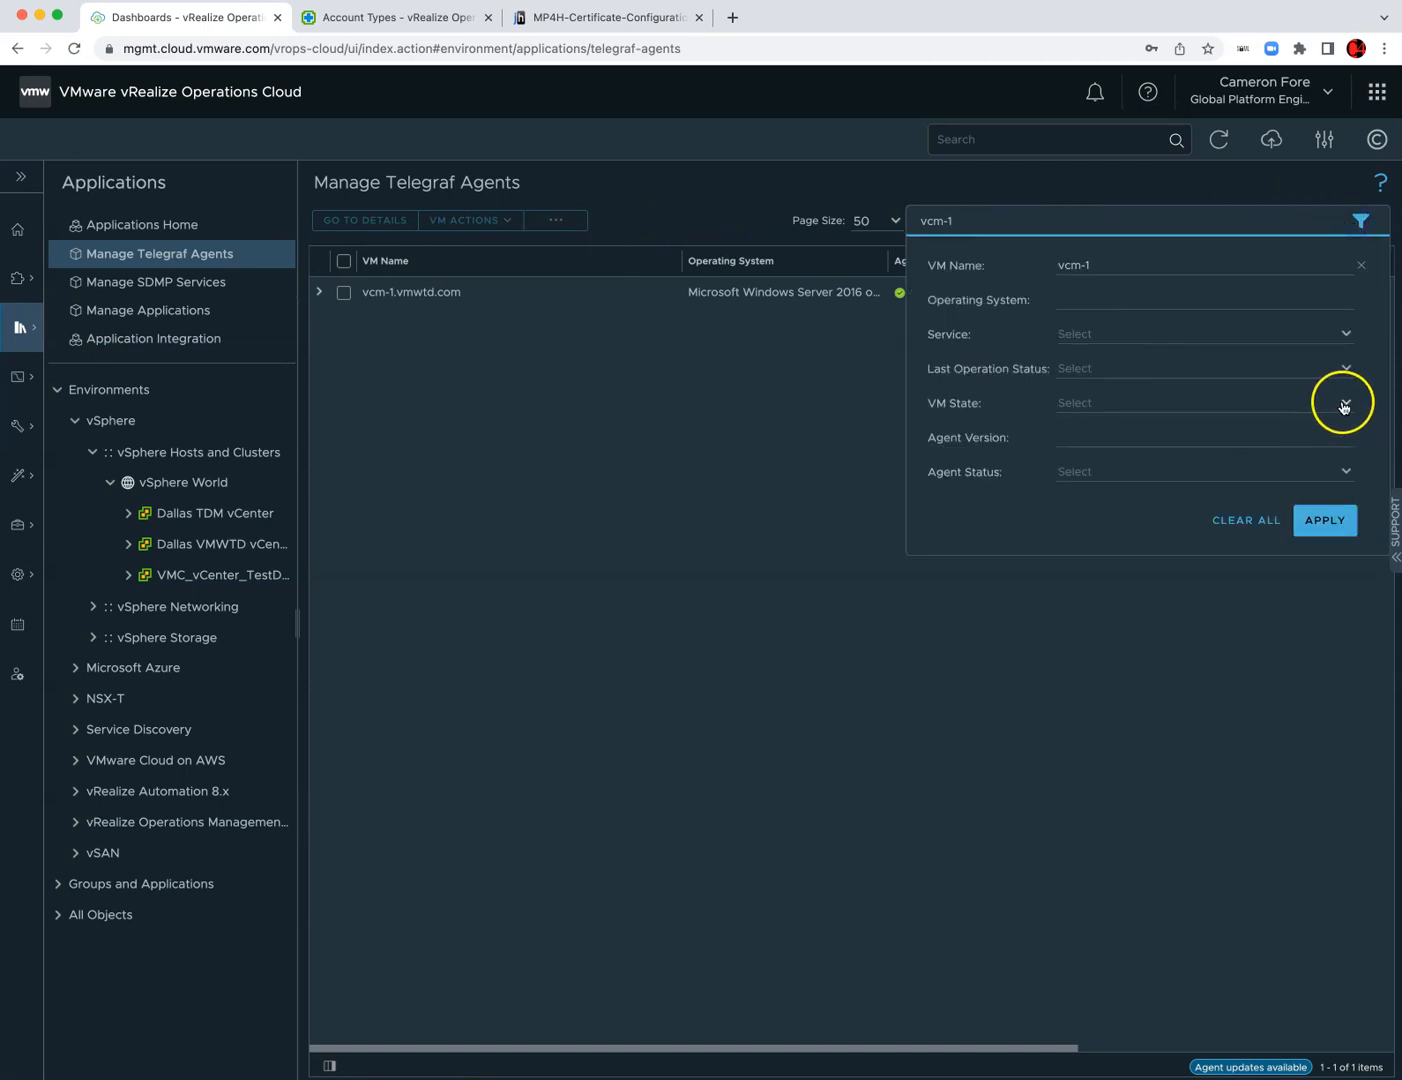
click(1344, 476)
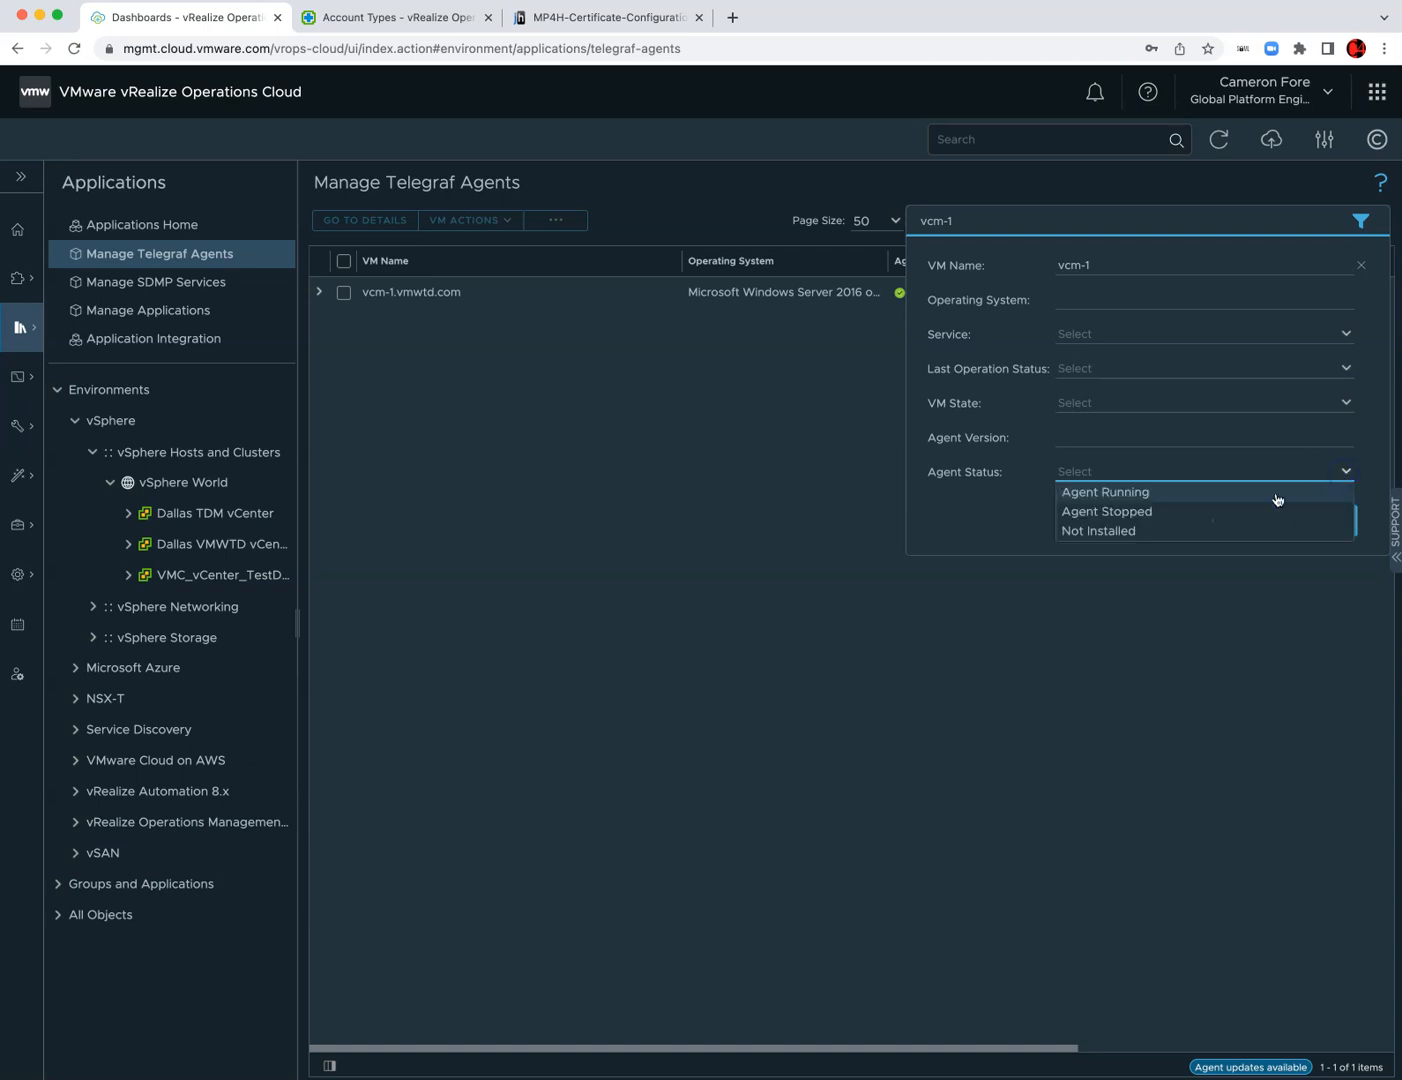
click(1340, 421)
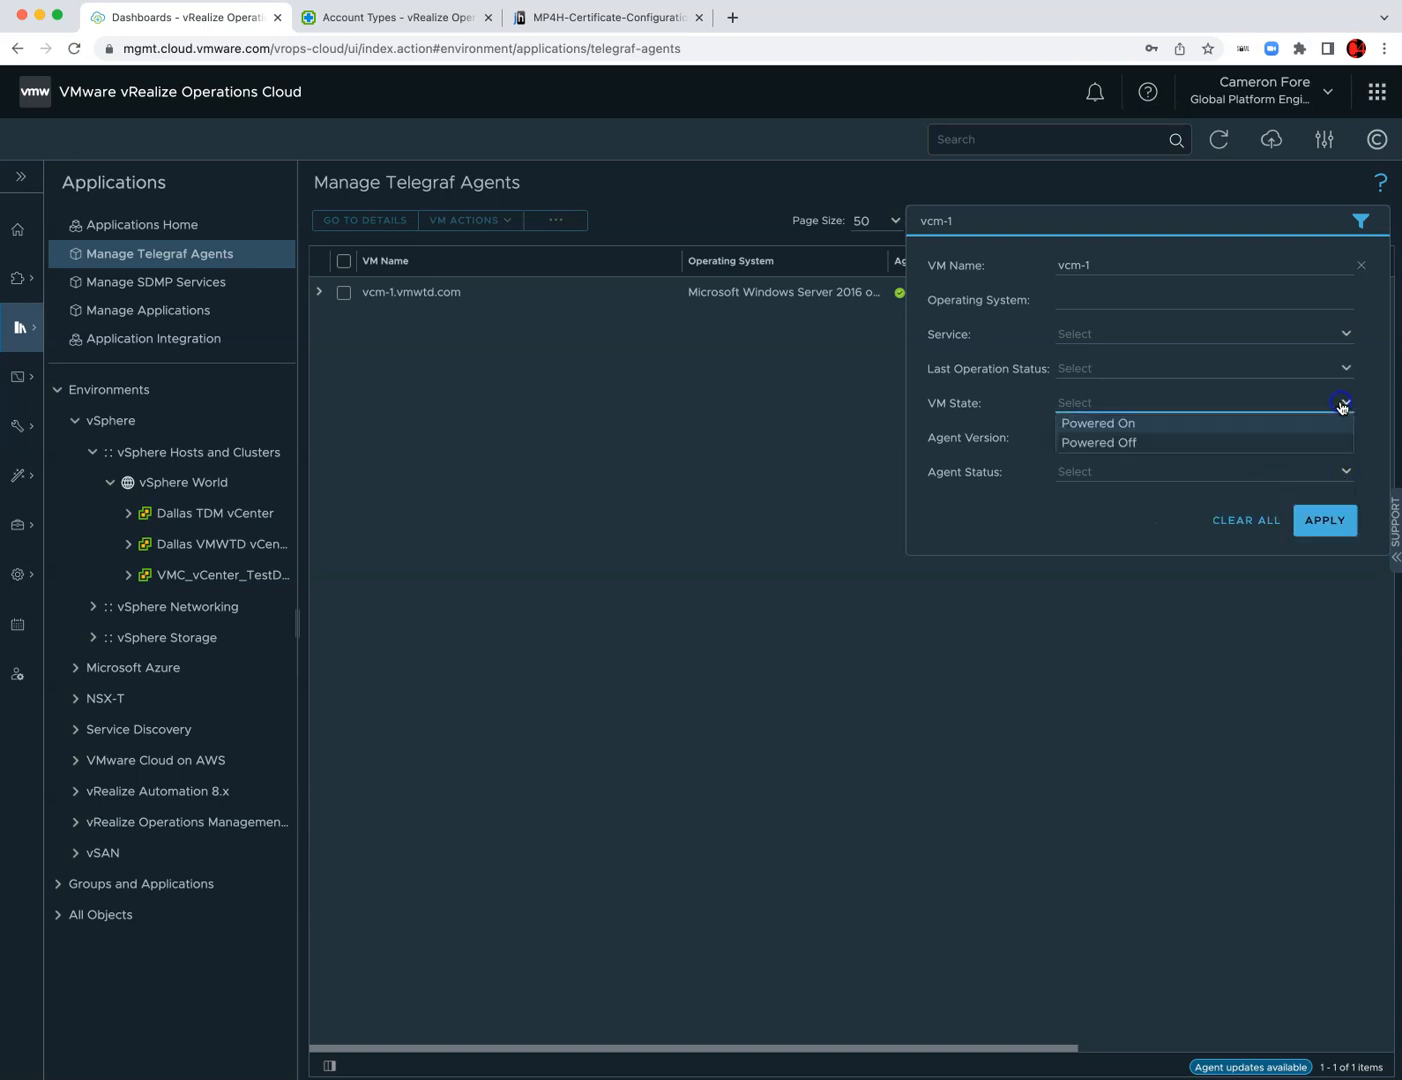
click(1166, 498)
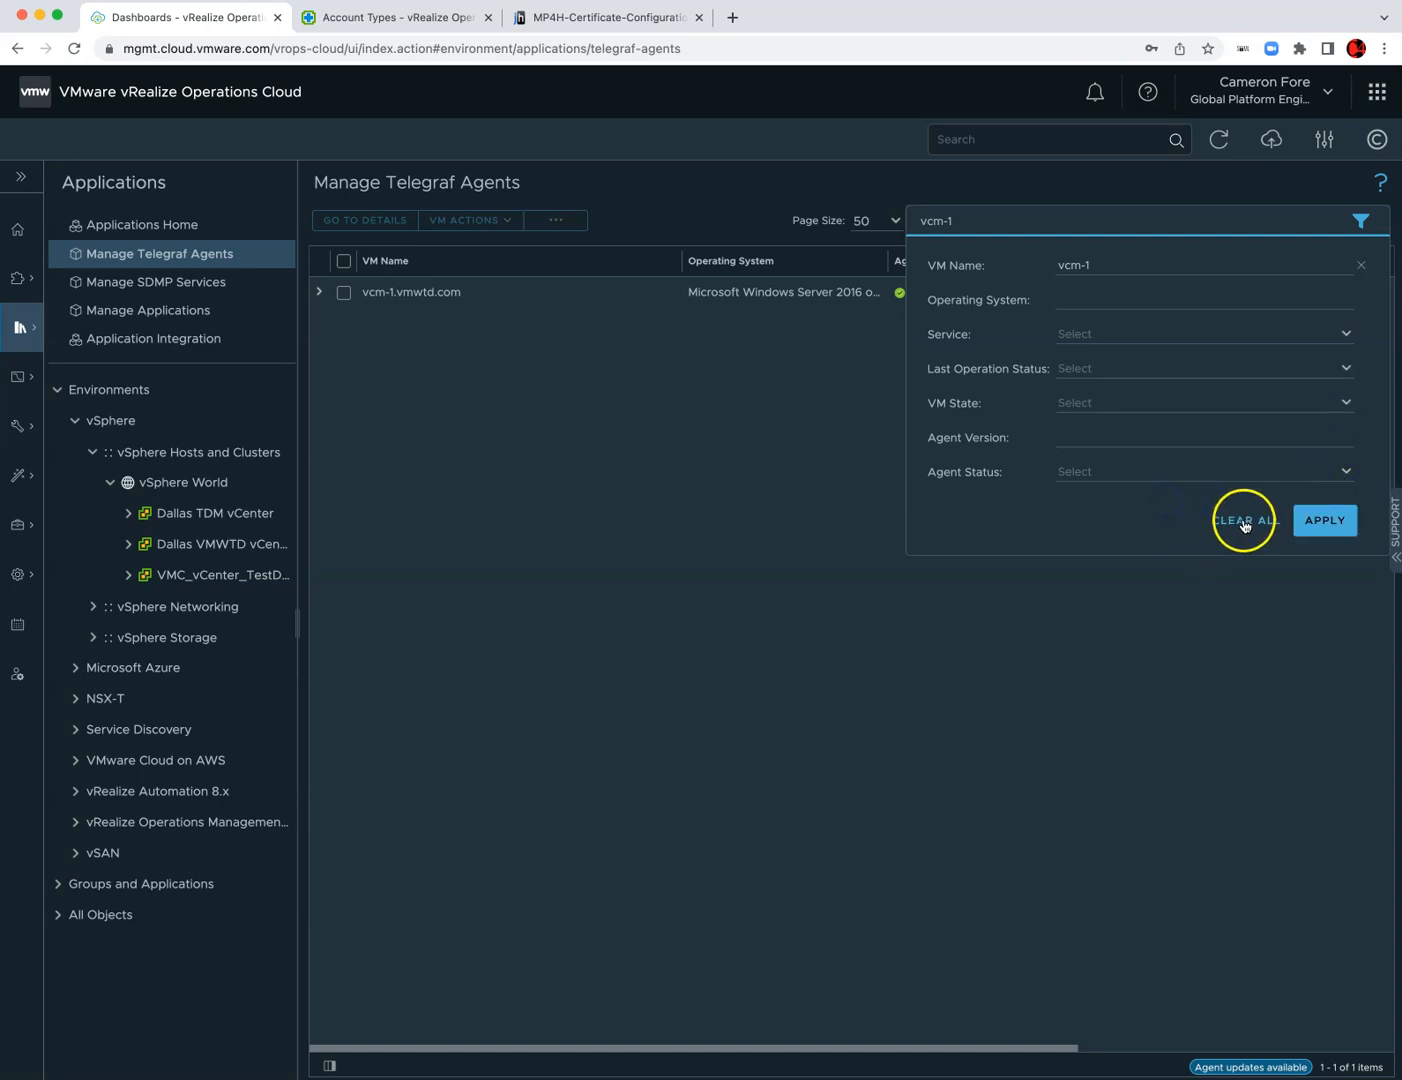
click(1363, 264)
click(718, 476)
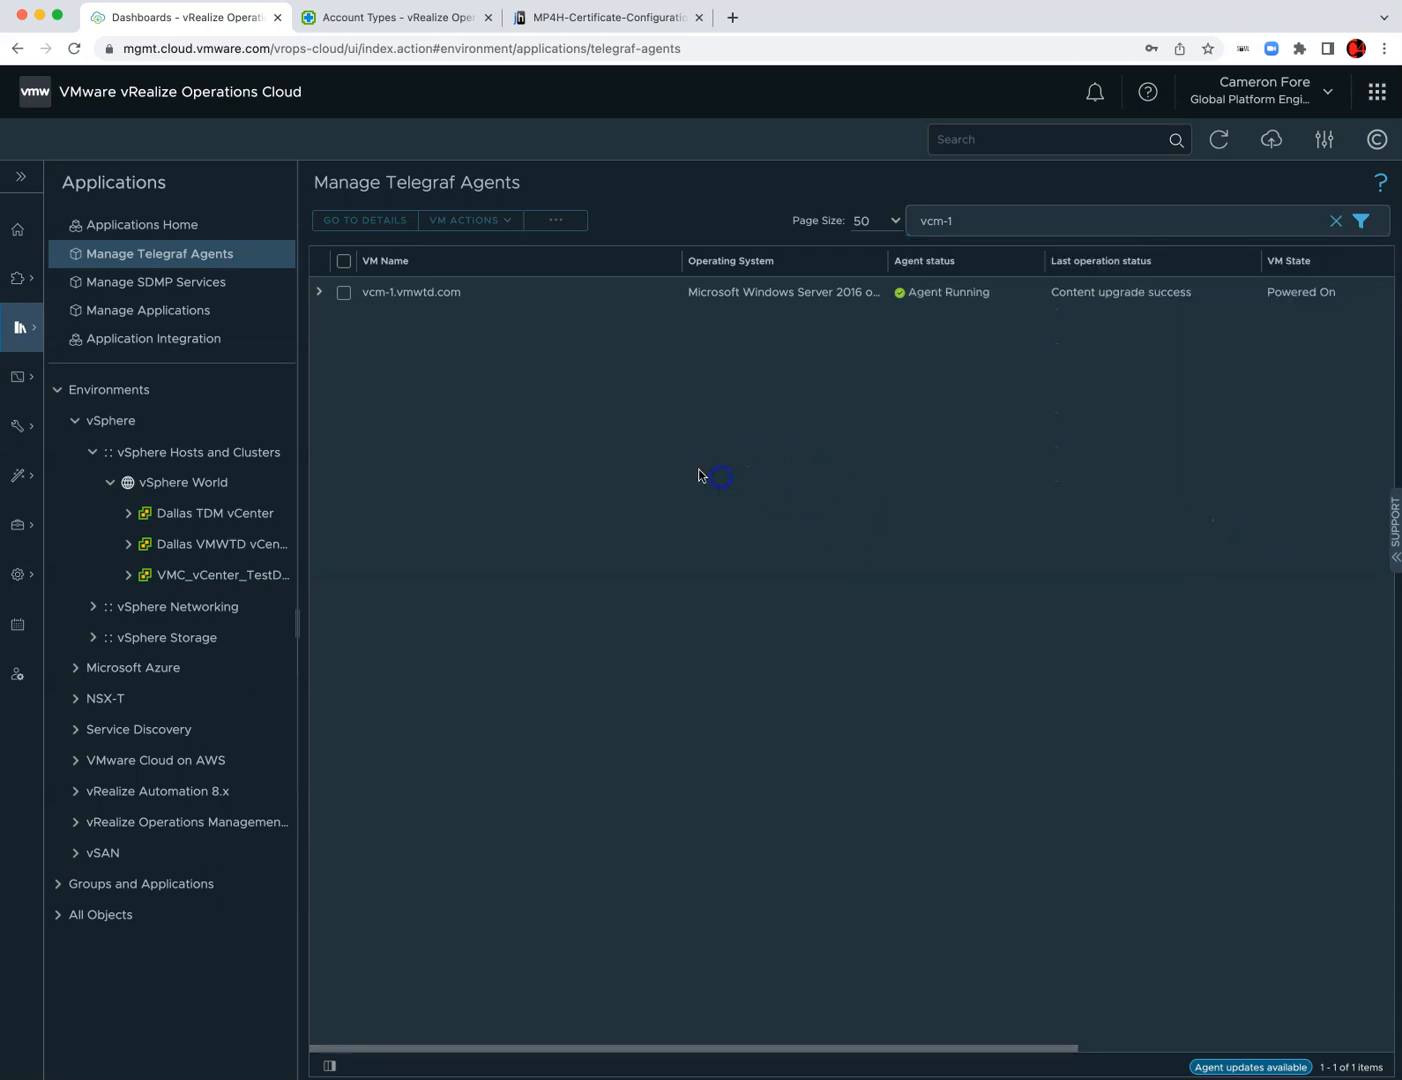
- Expand the discovered services and custom monitoring checks of vcm-1.vmwtd.com and select that virtual machine
click(317, 294)
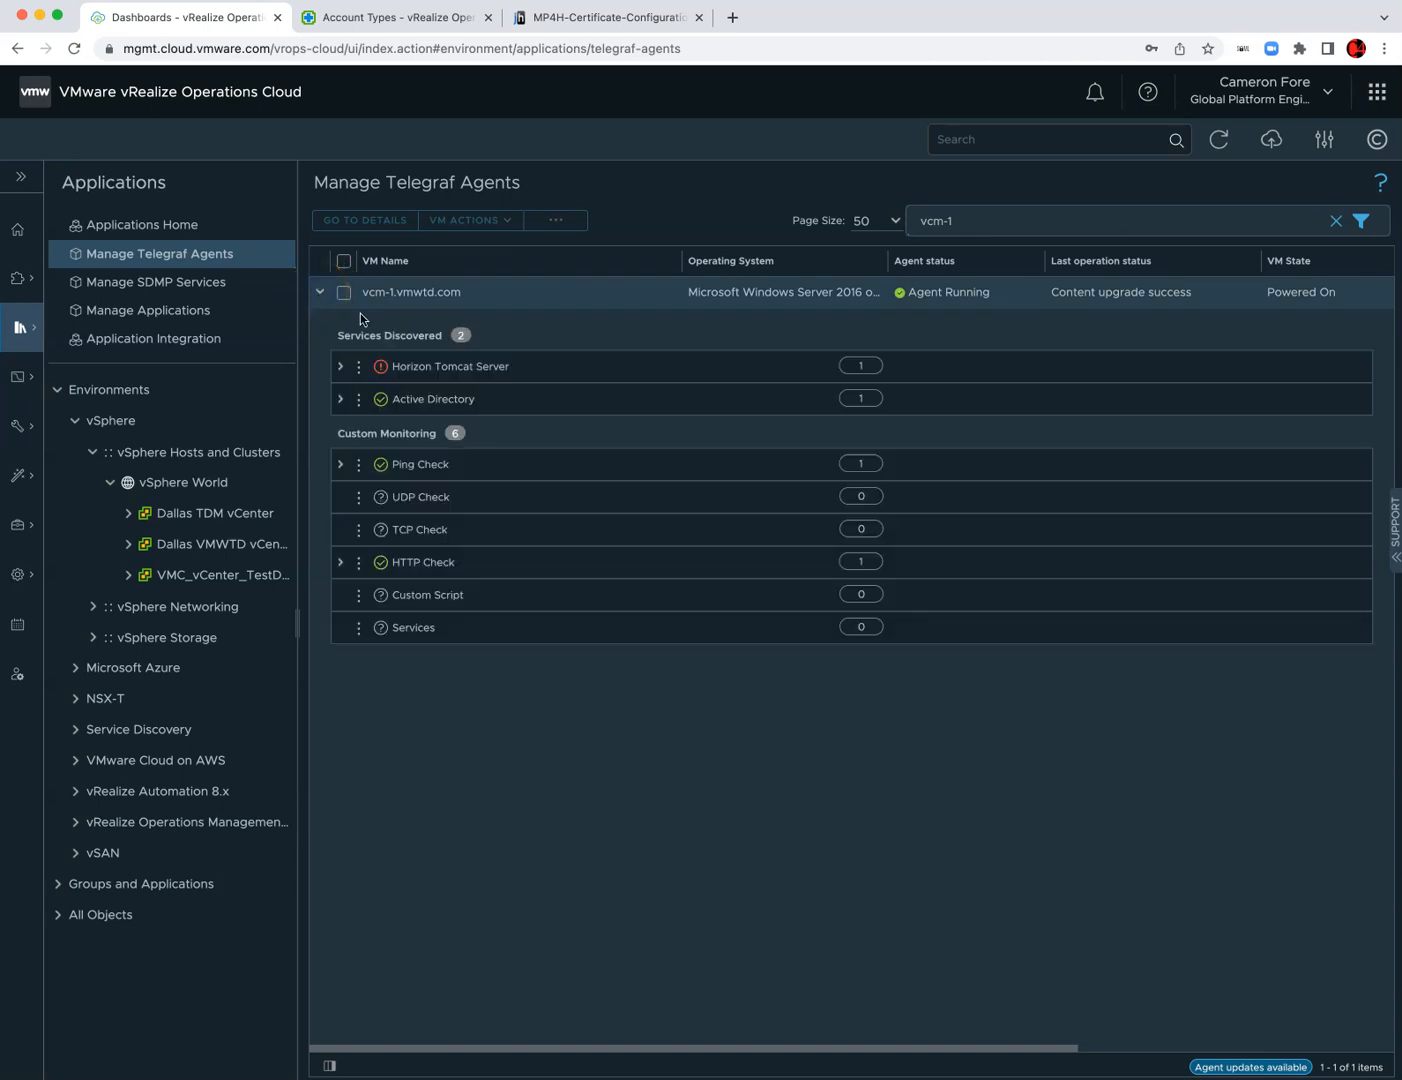
click(342, 293)
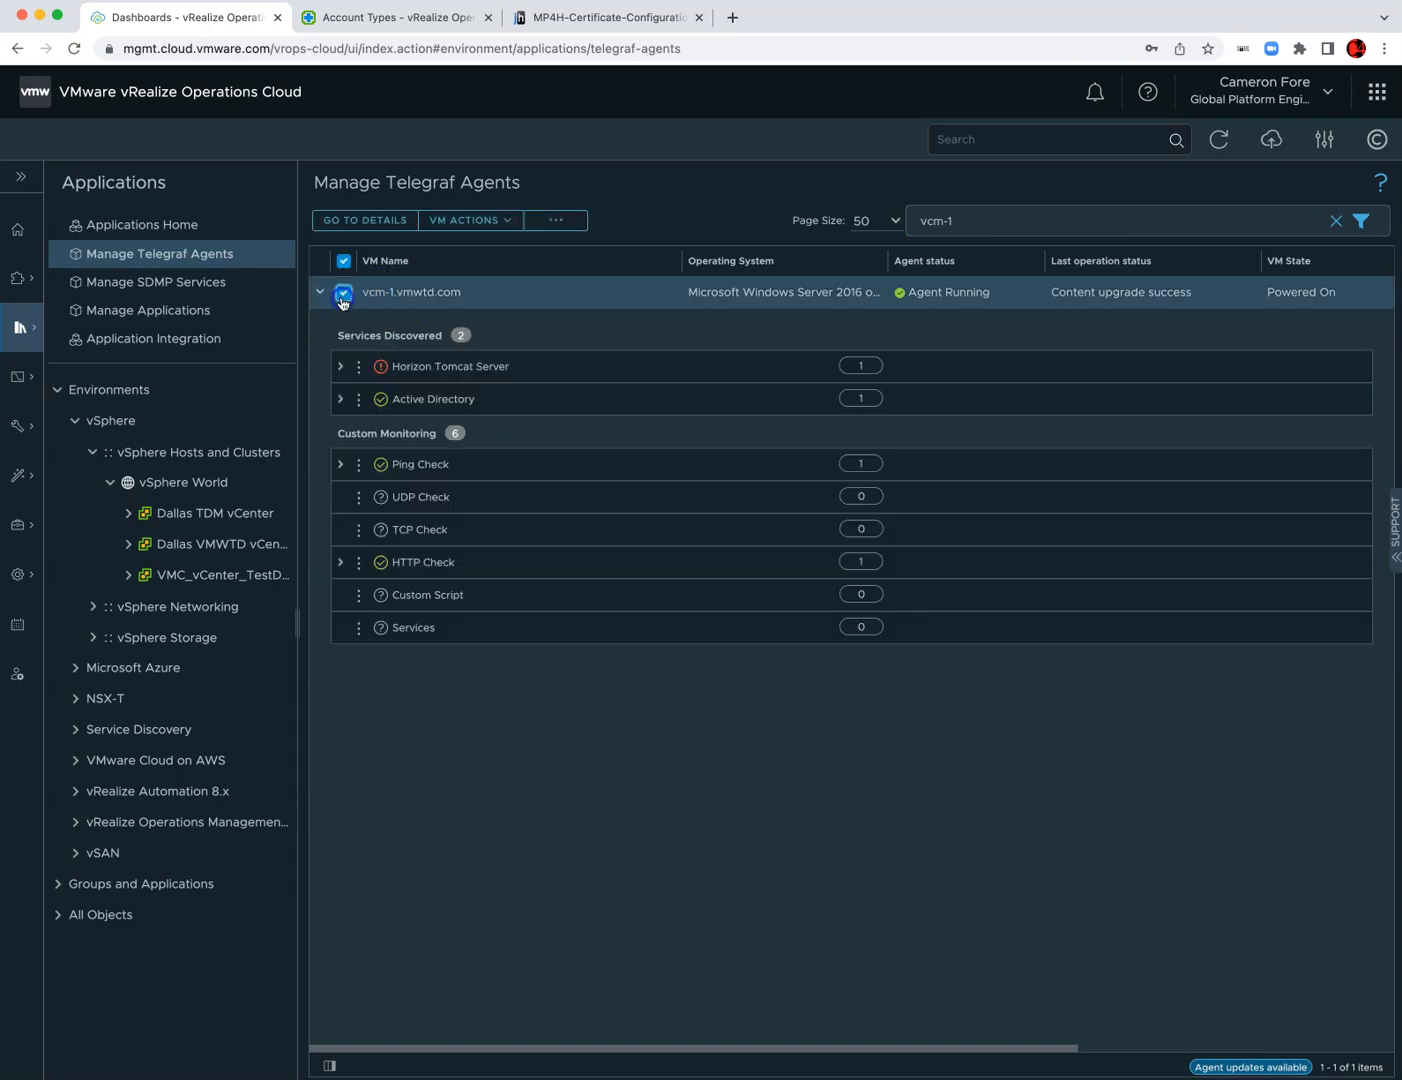
- Start installing the Telegraf agent on vcm-1.vmwtd.com, enter a common VM username and password, and cancel at the summary
click(558, 220)
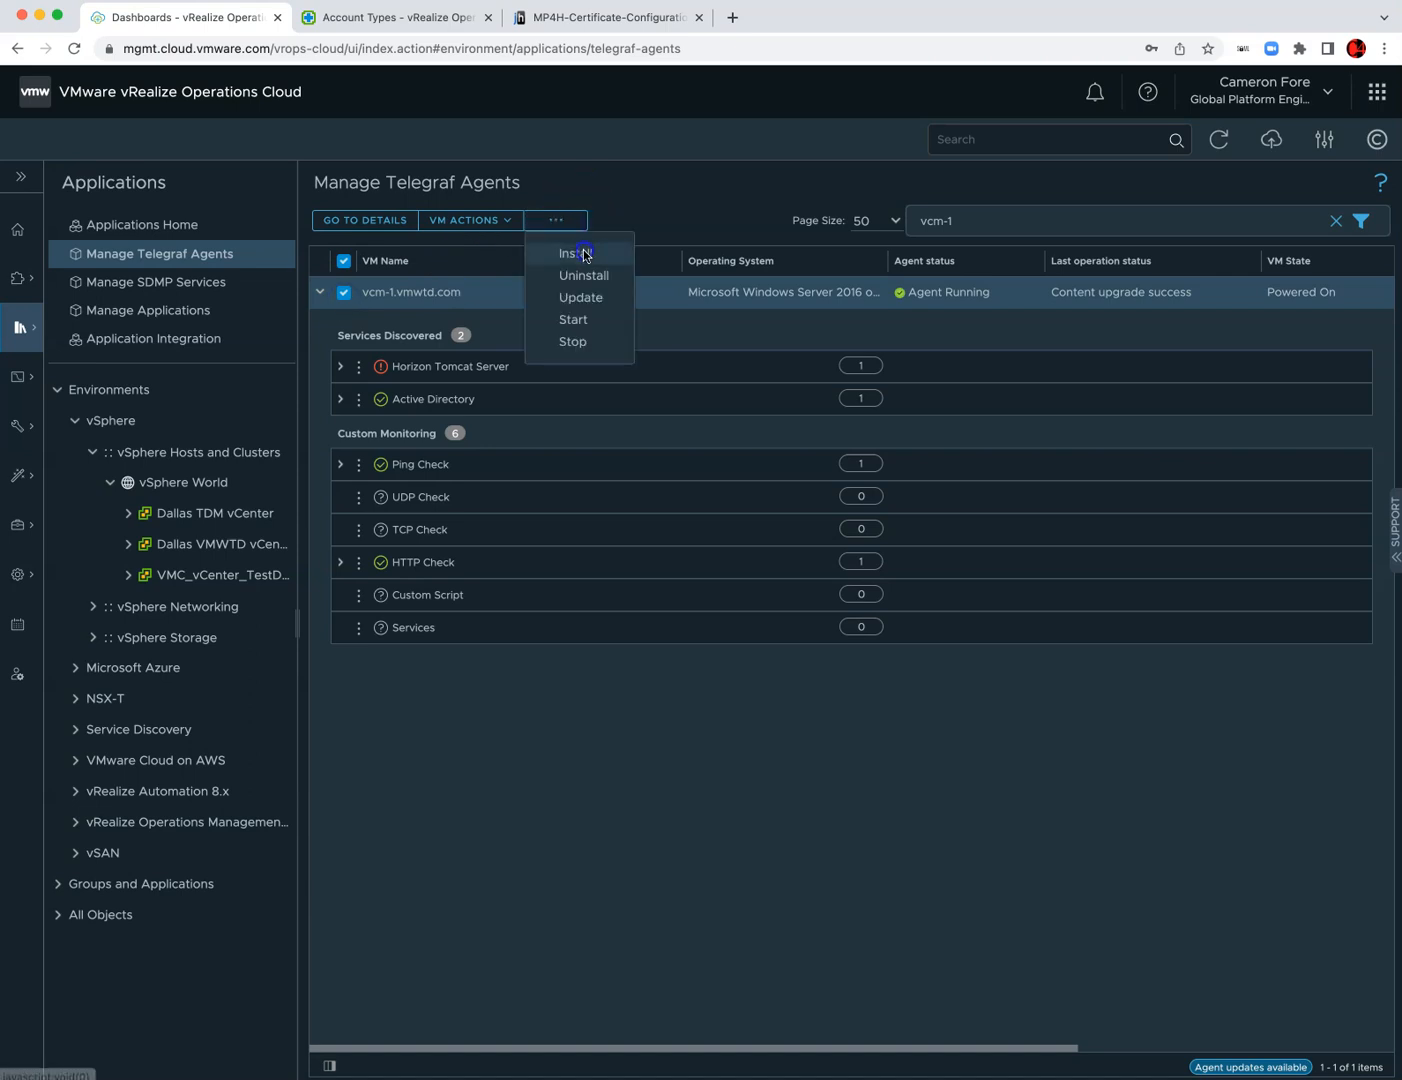
click(579, 253)
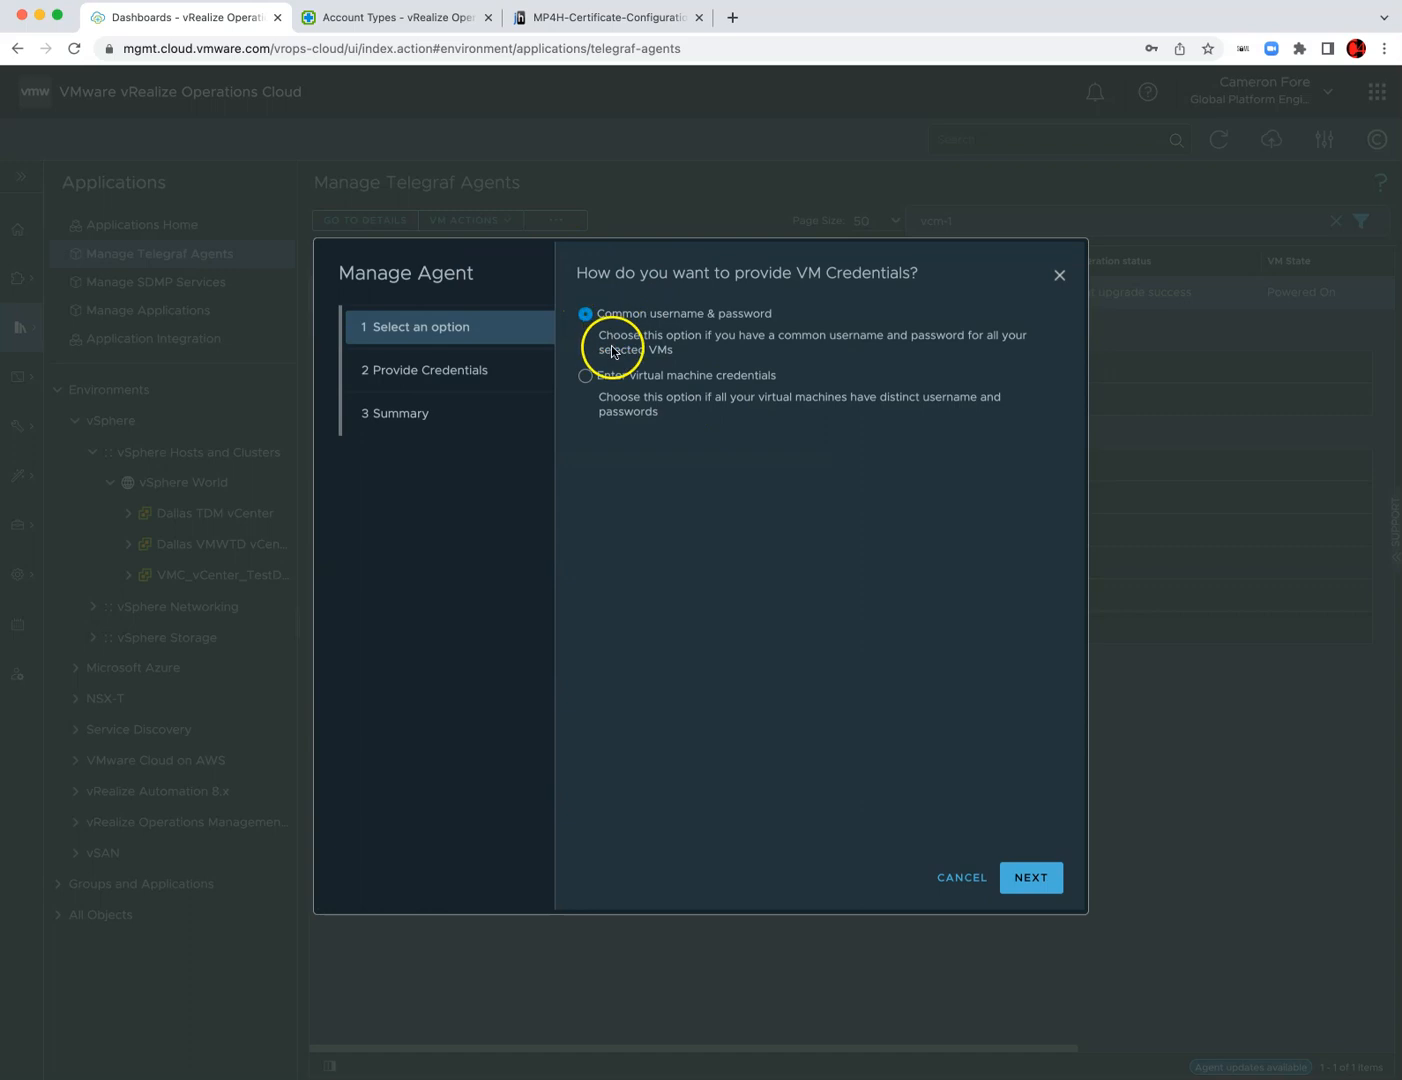
click(1033, 882)
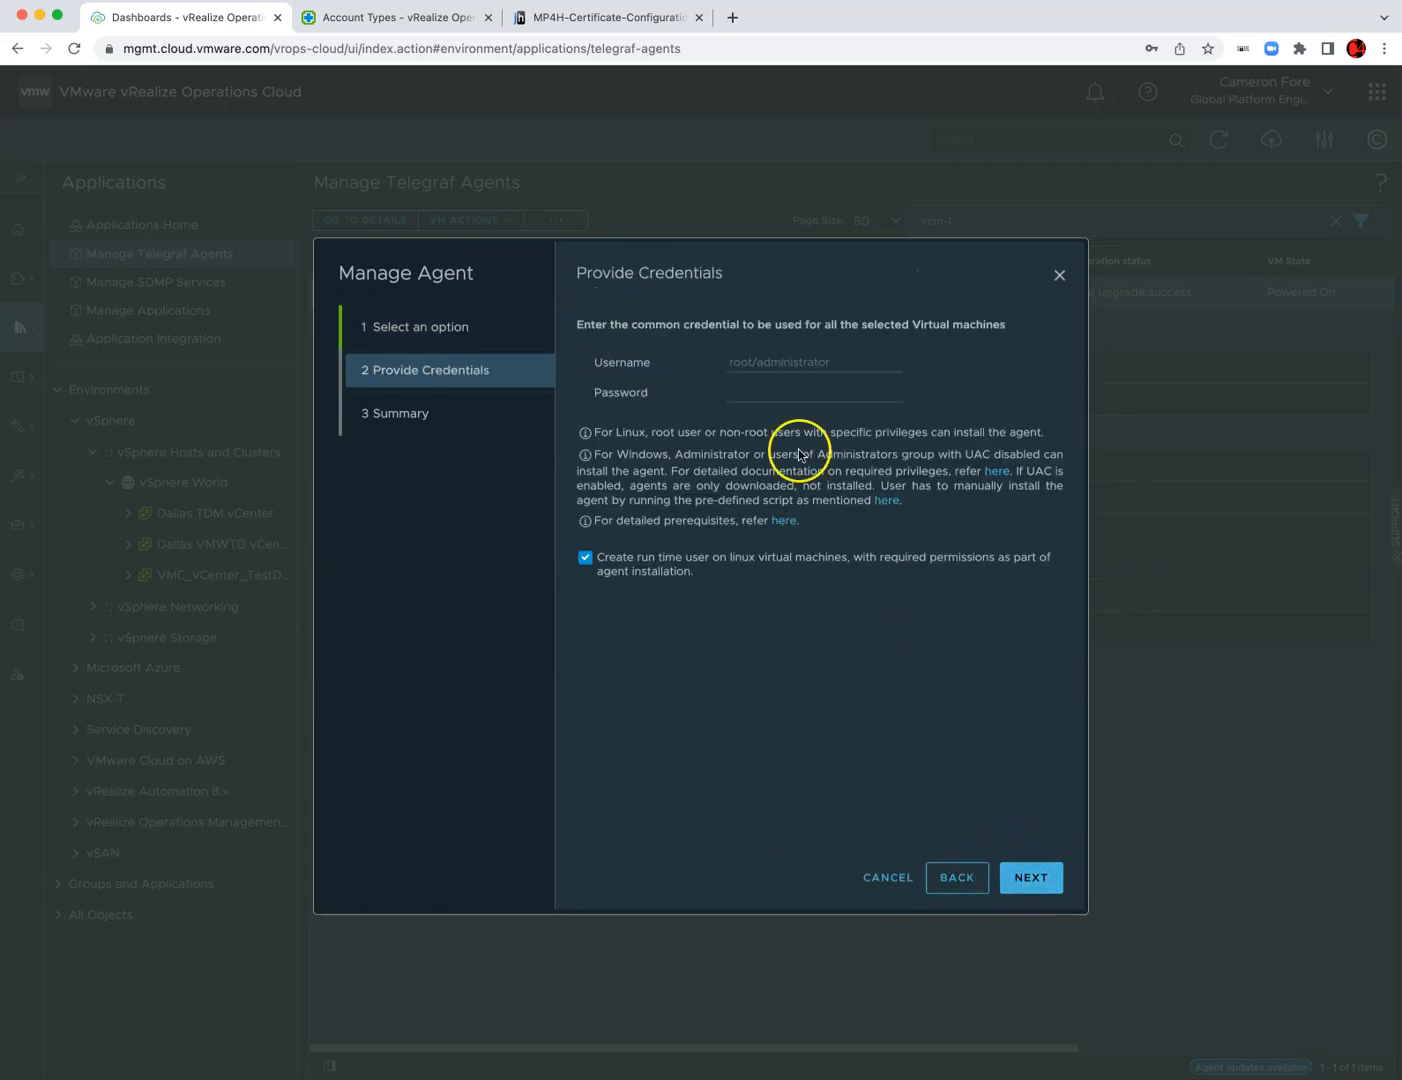
click(821, 362)
text(vmwtd.c)
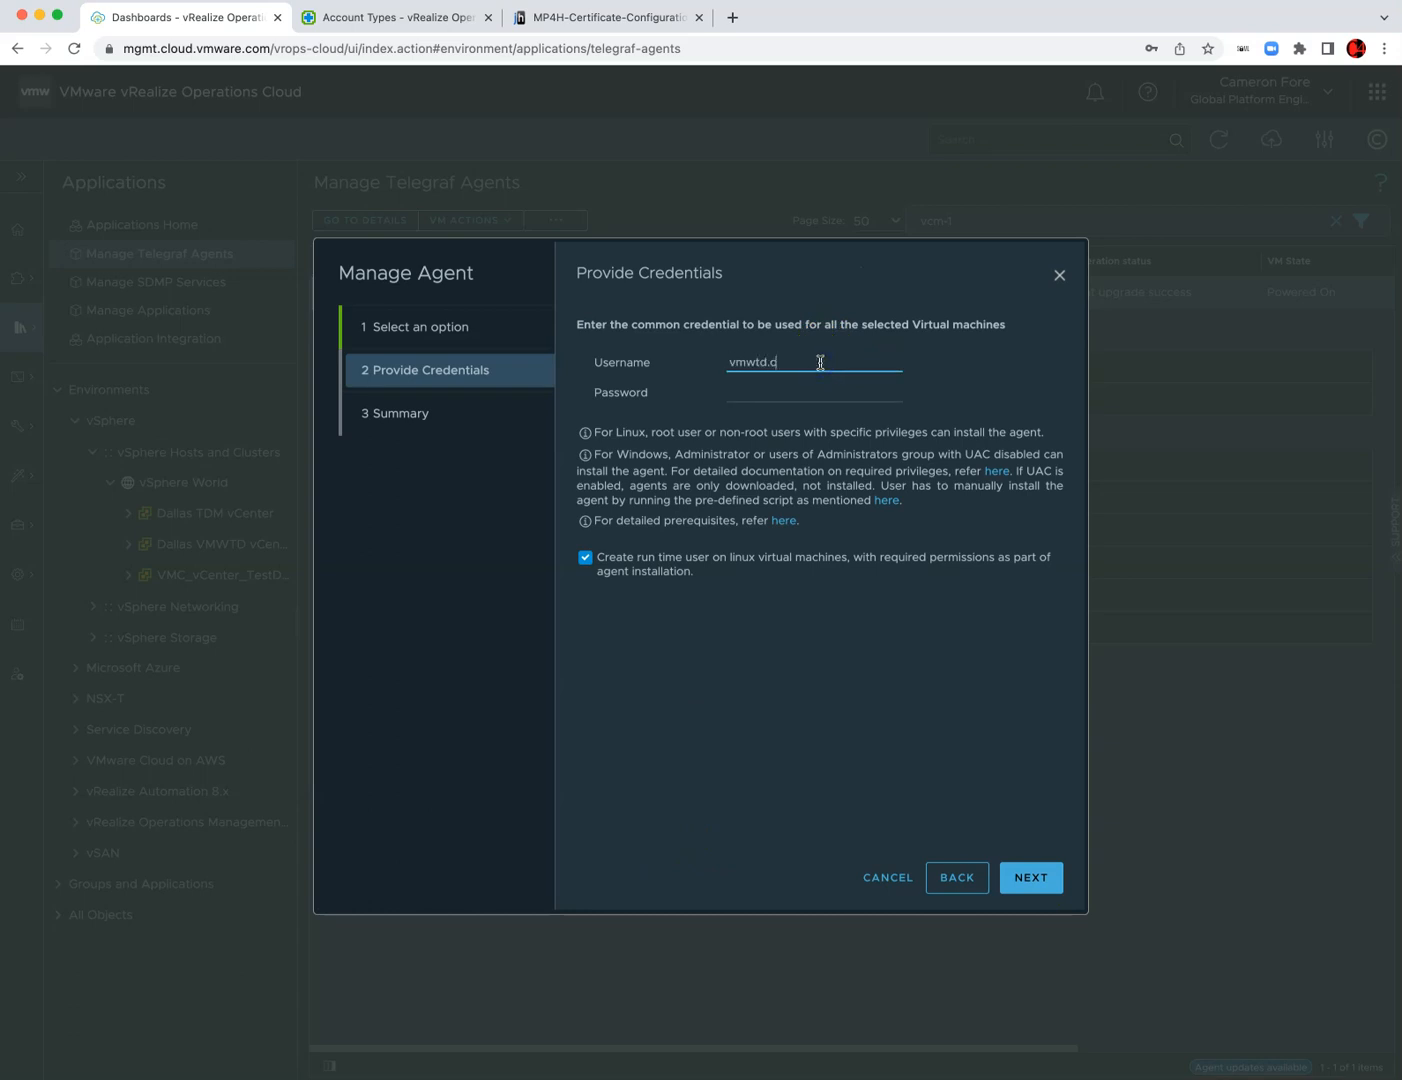
text(om\c4)
key(Tab)
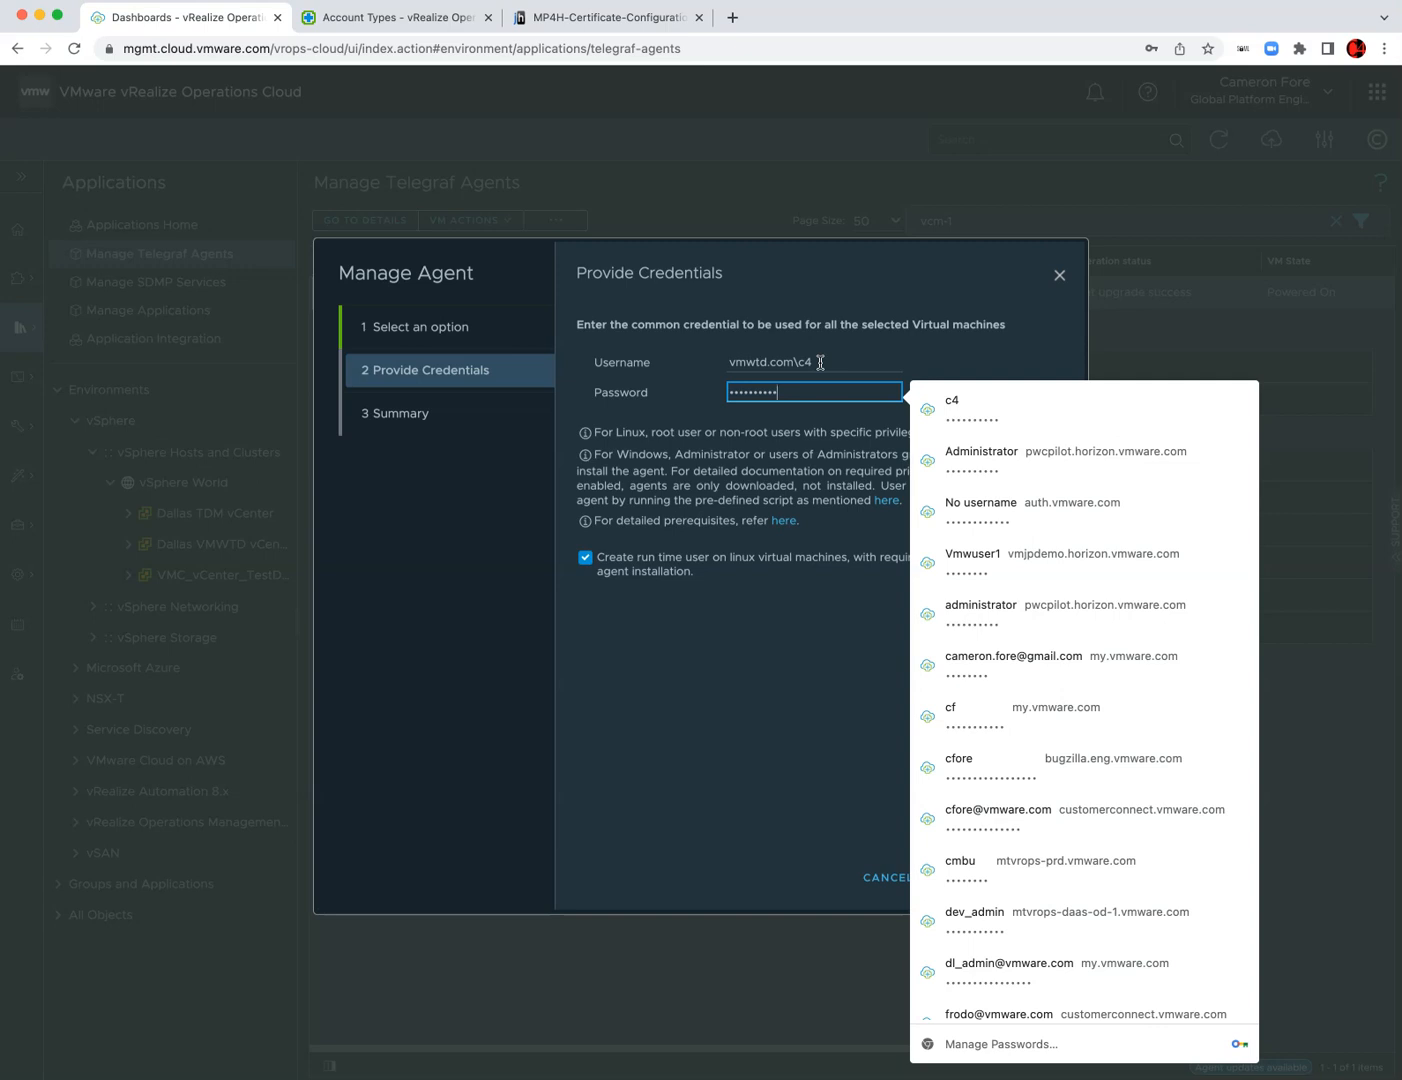
click(770, 622)
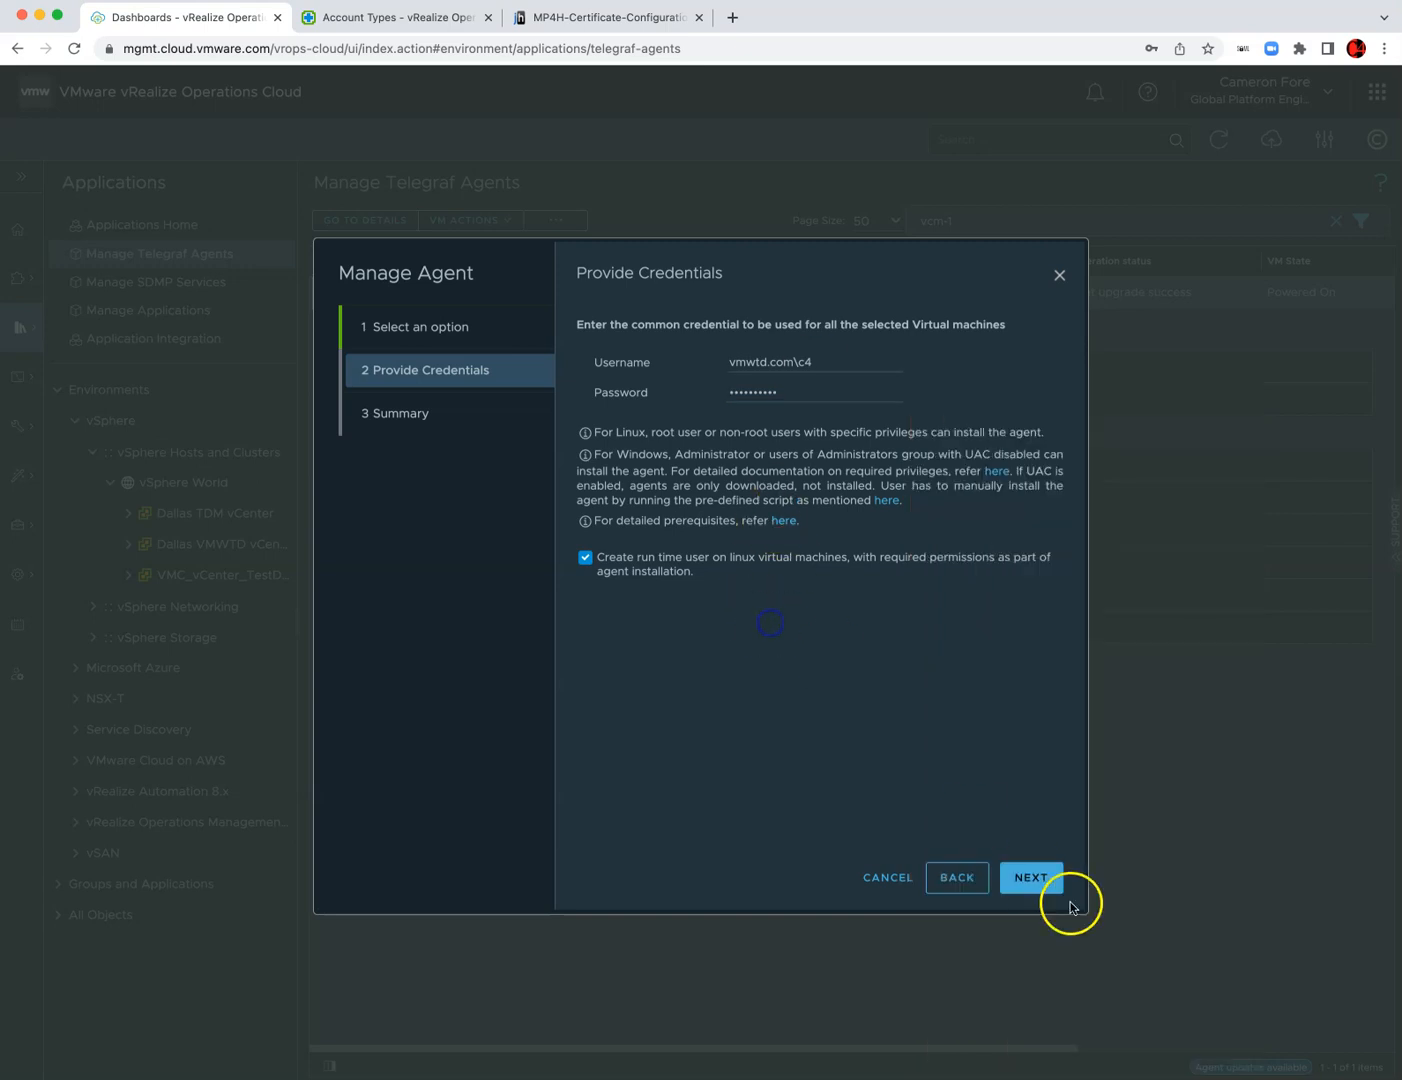
click(584, 557)
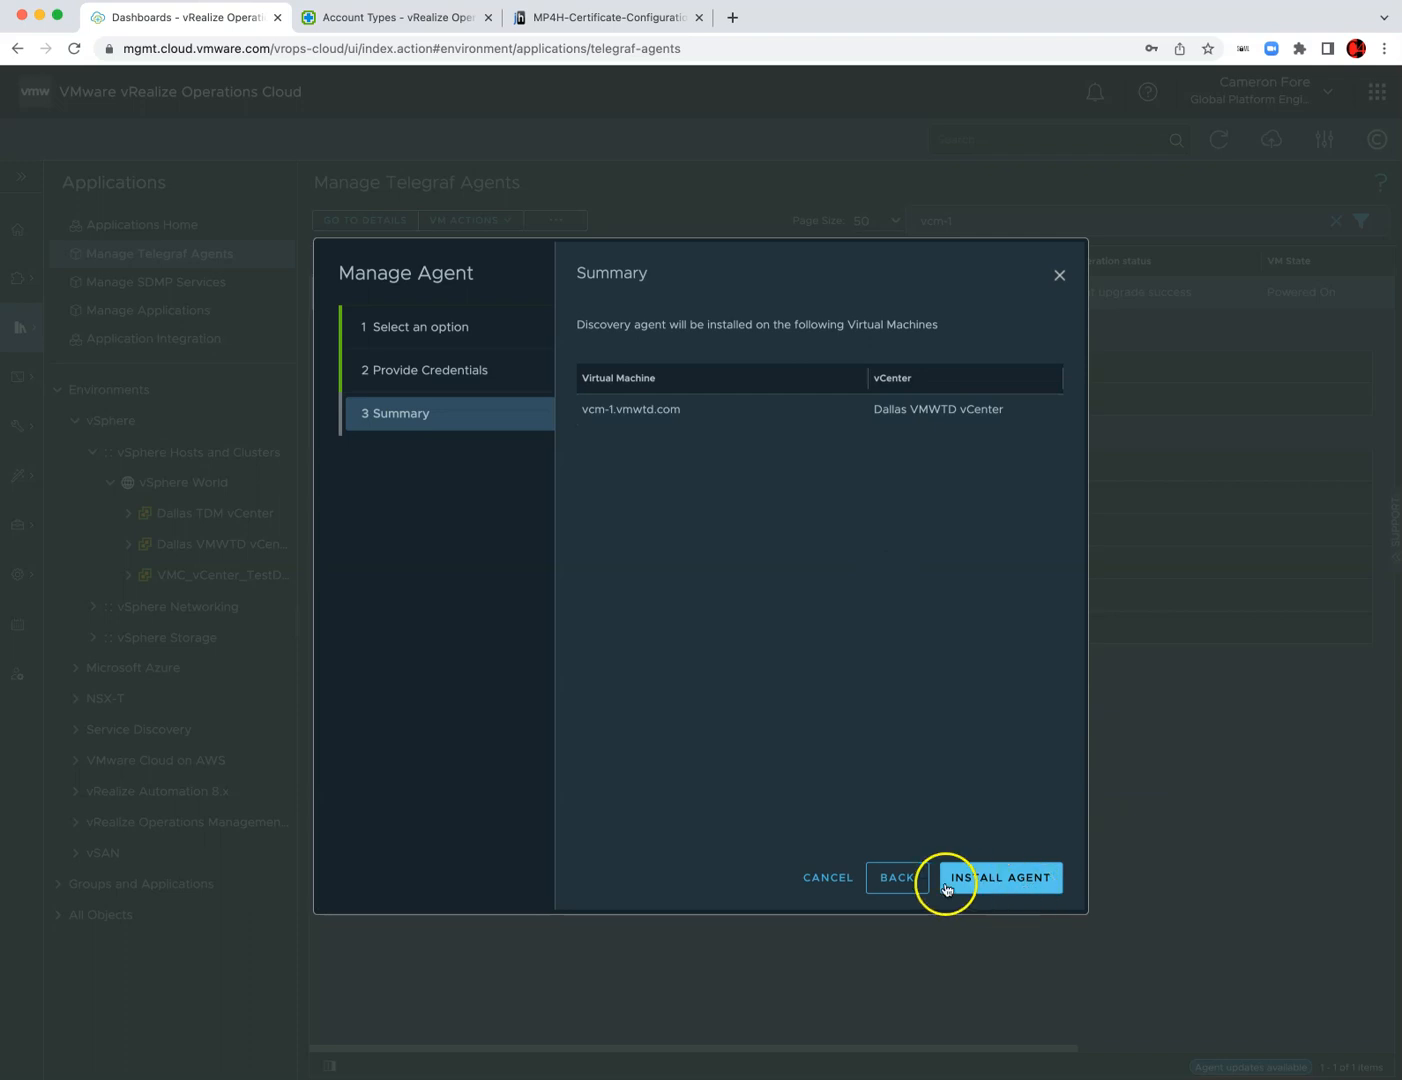
click(825, 882)
click(840, 626)
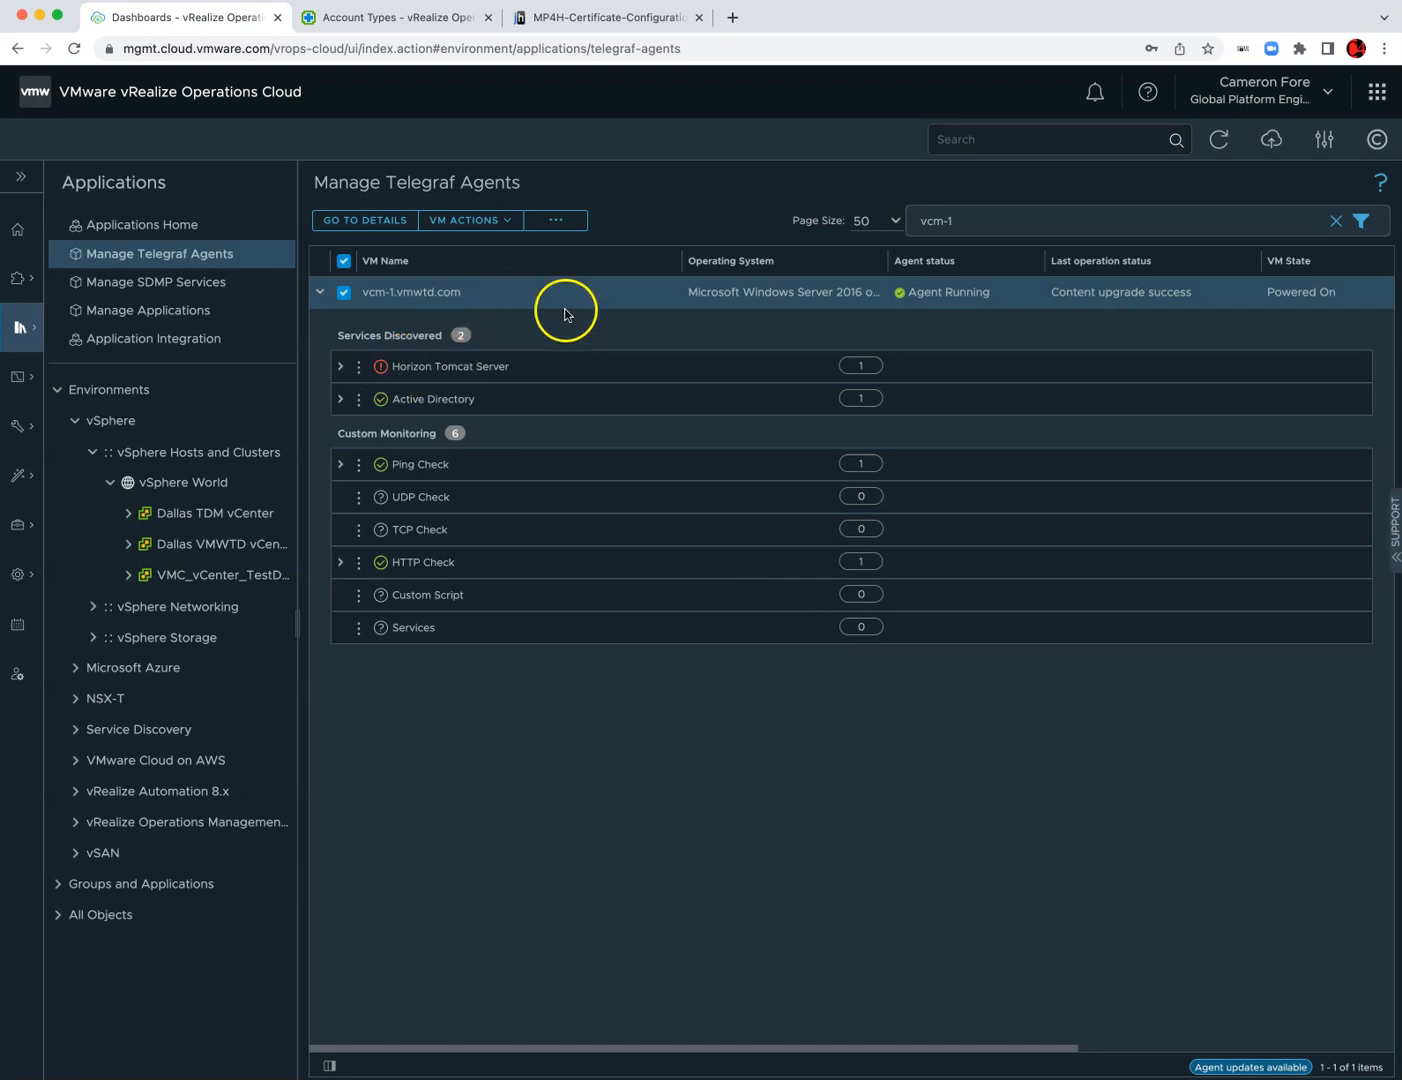
scroll(942, 291, right, 1)
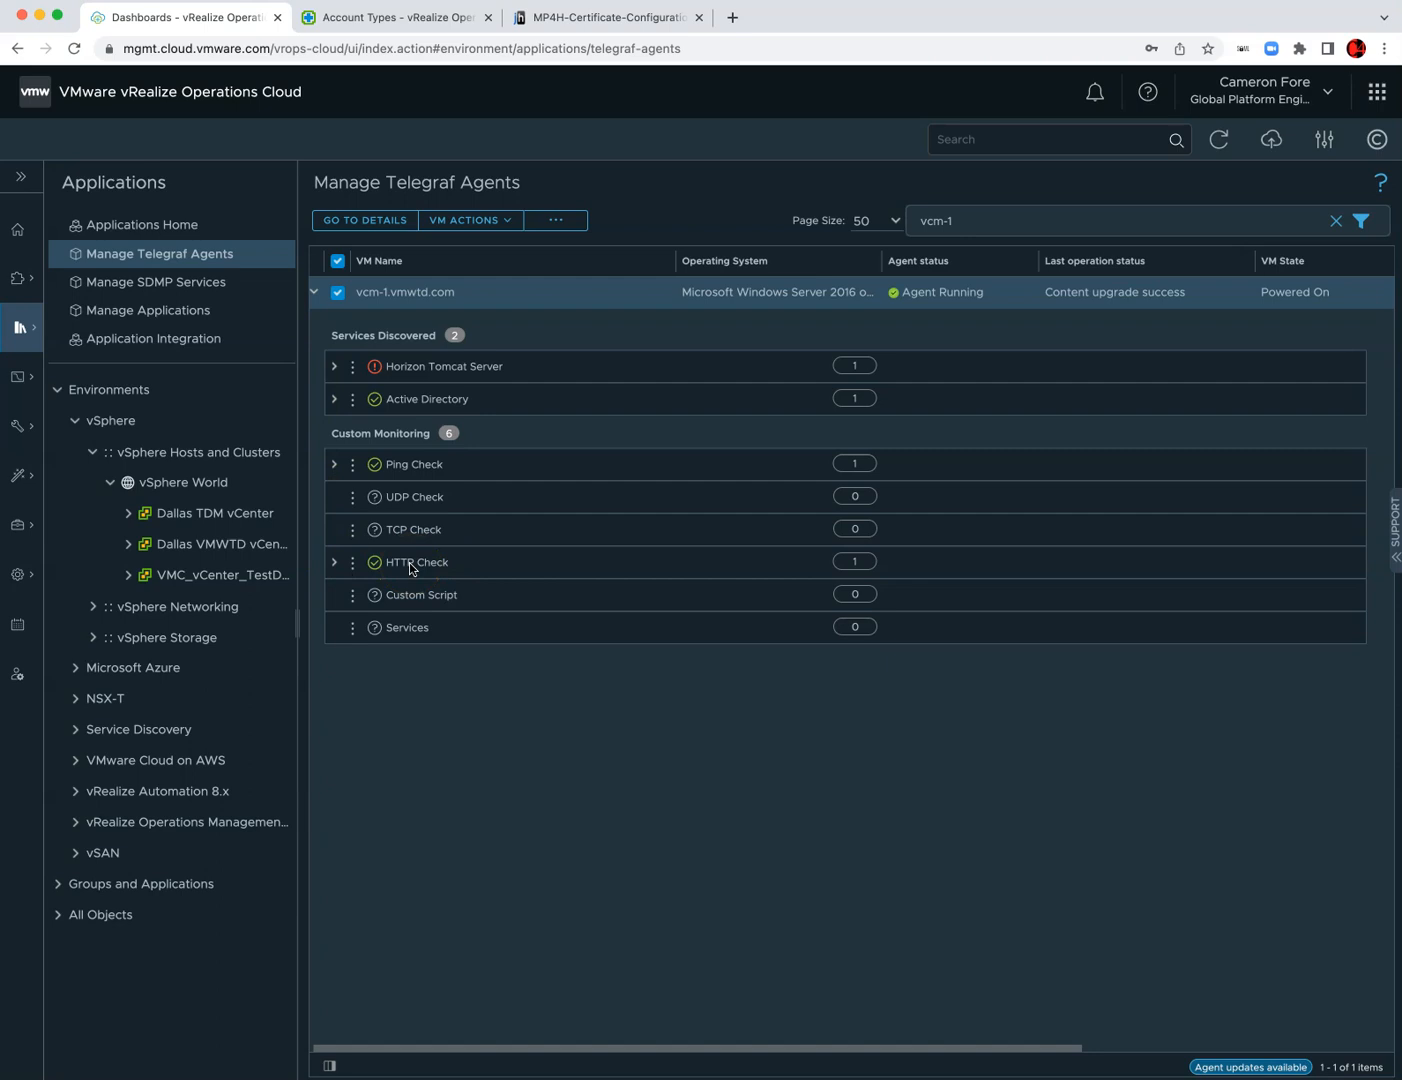
click(351, 564)
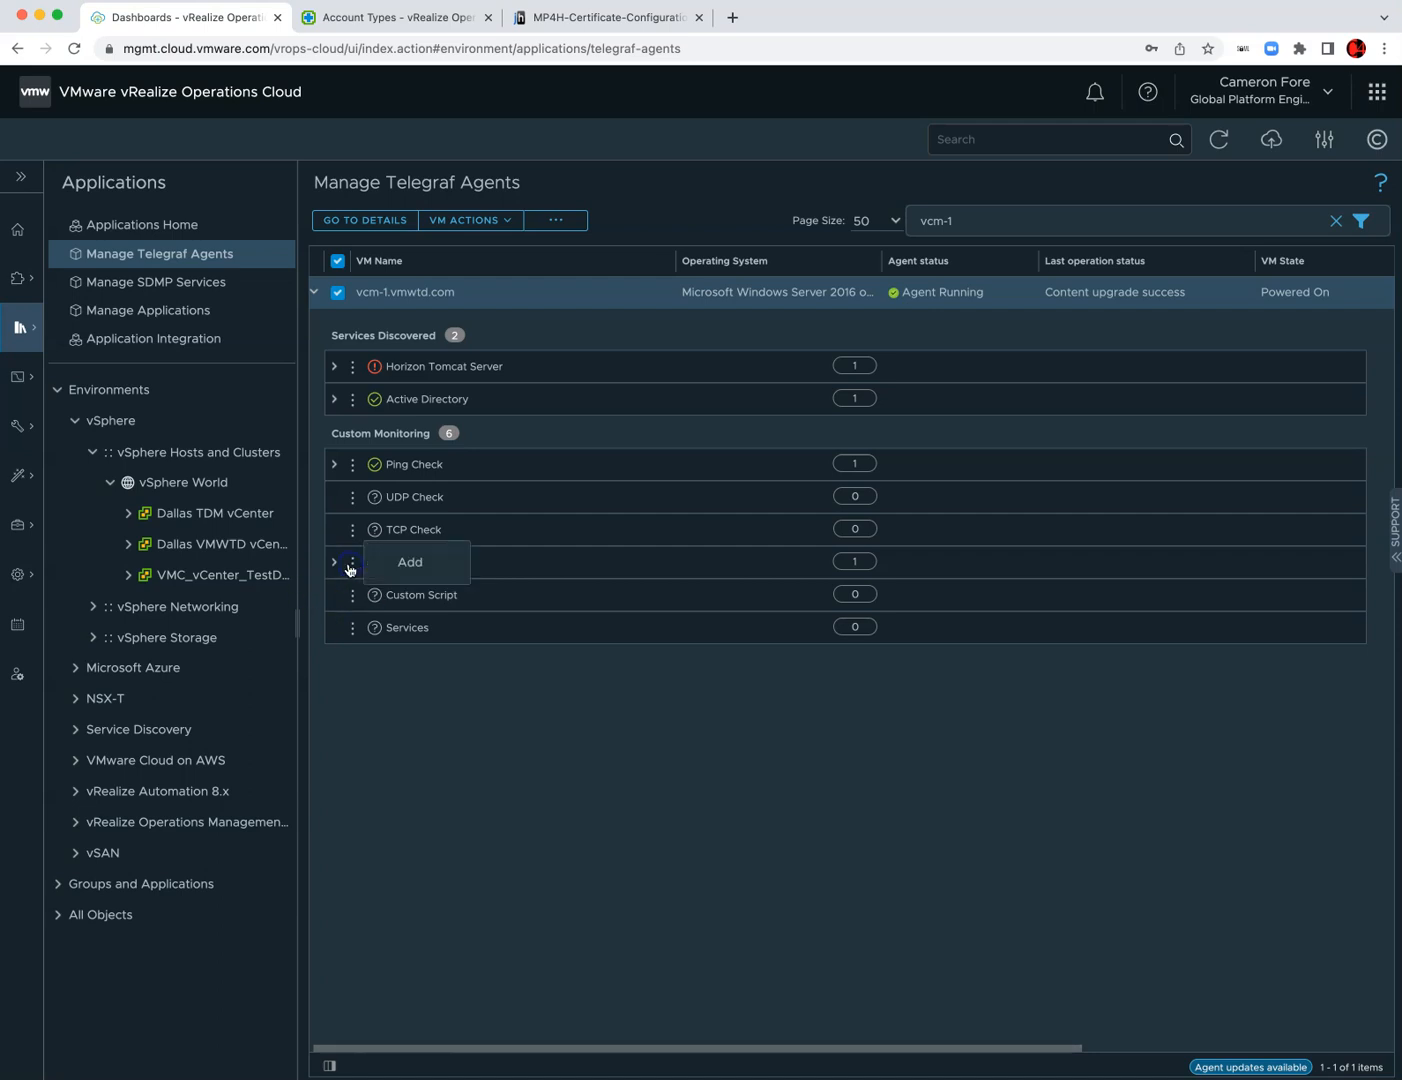
click(405, 562)
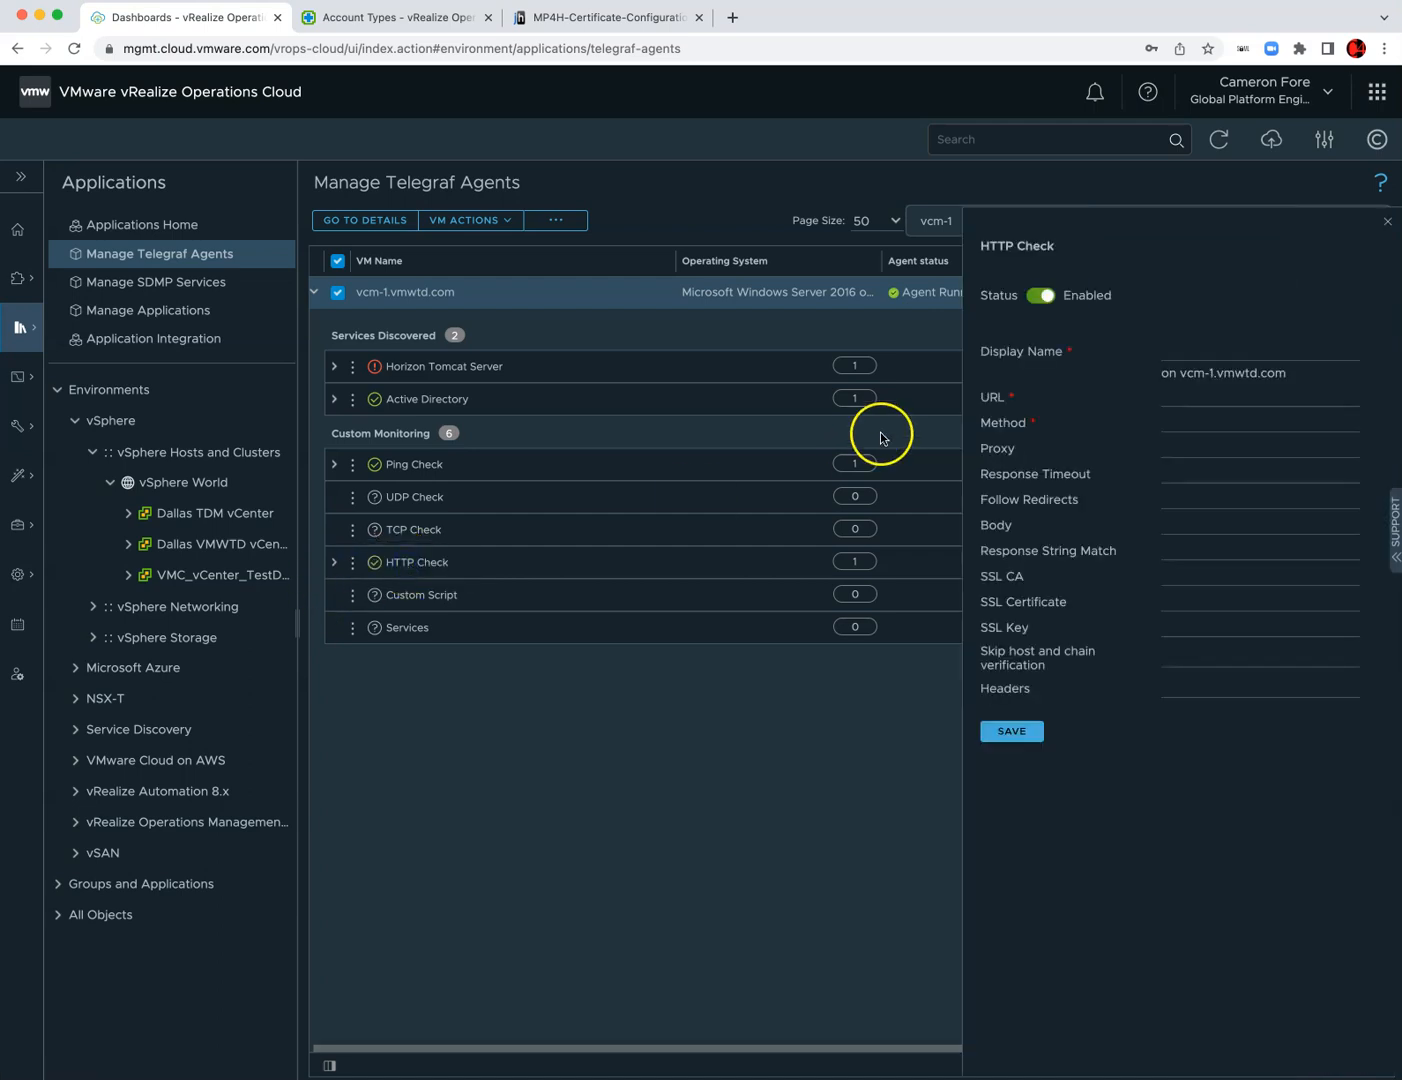
click(1182, 347)
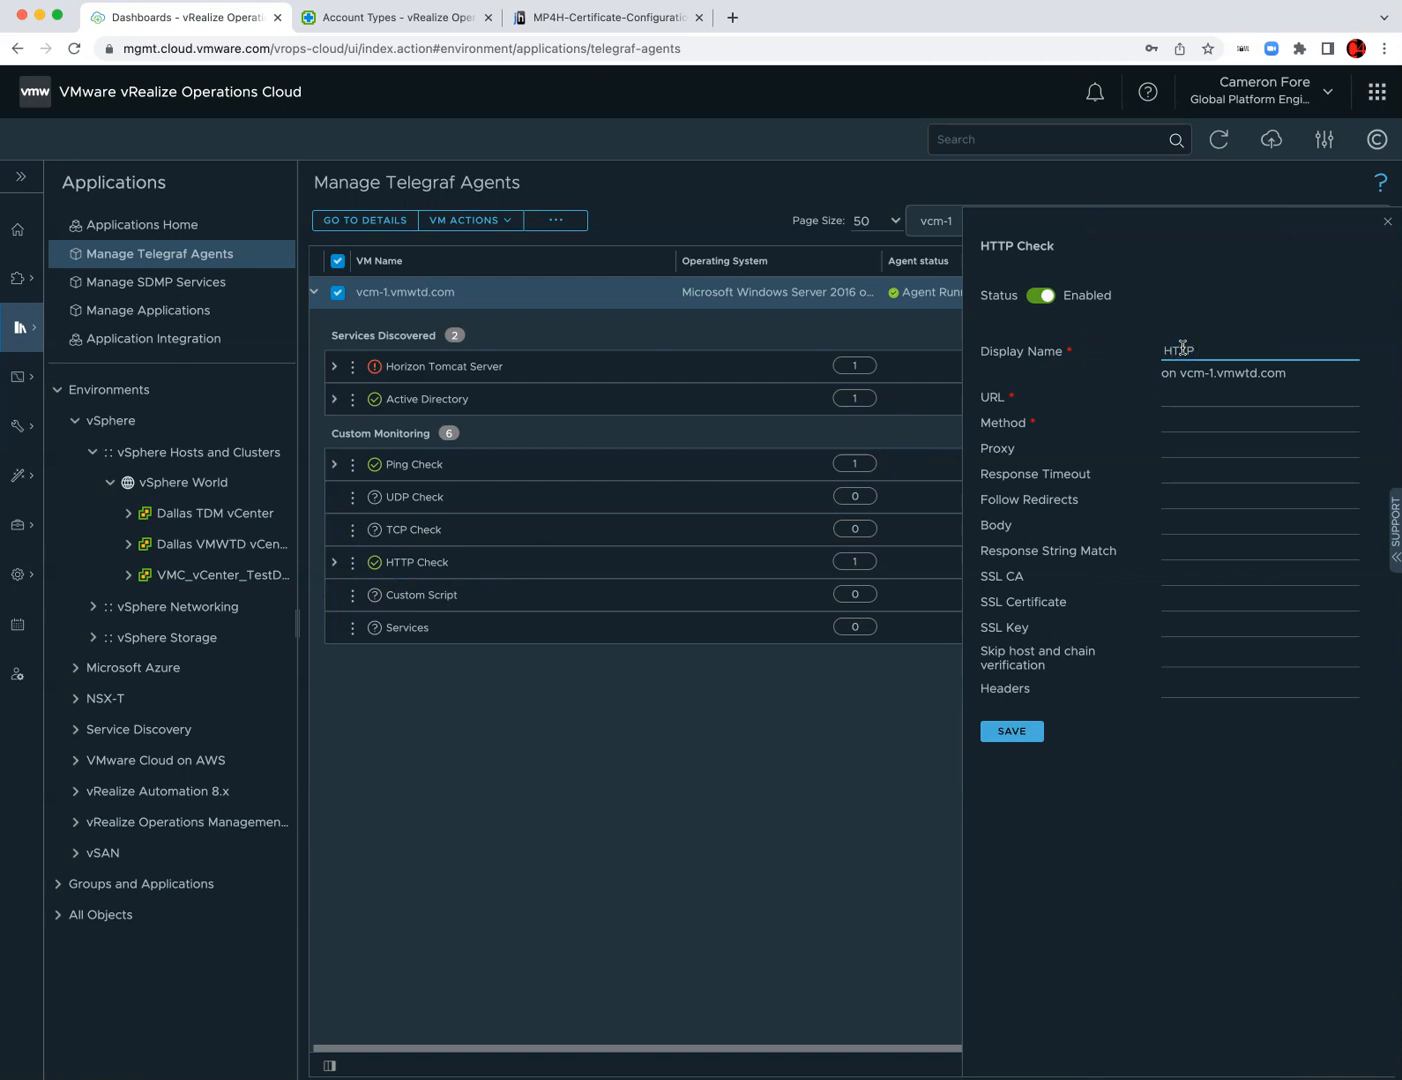
text(HTTP Check)
click(1183, 397)
text(https://)
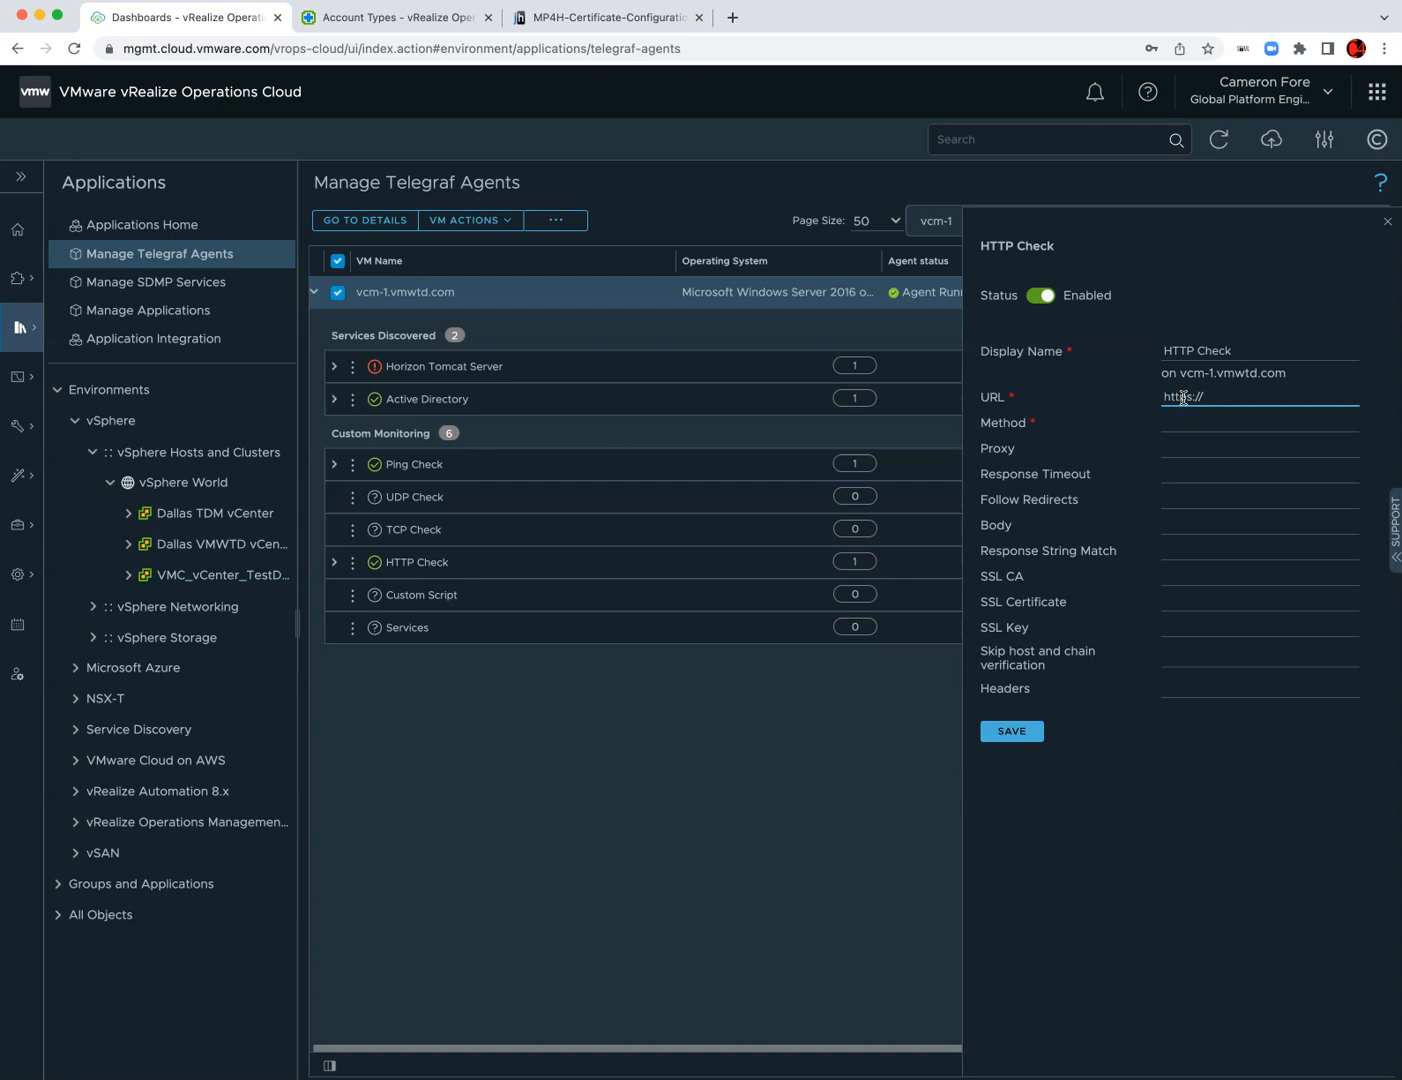
text(localhost:443/)
- Set the HTTP check's method to GET and skip host and chain verification to true, and close the form without saving
click(1160, 424)
text(GET)
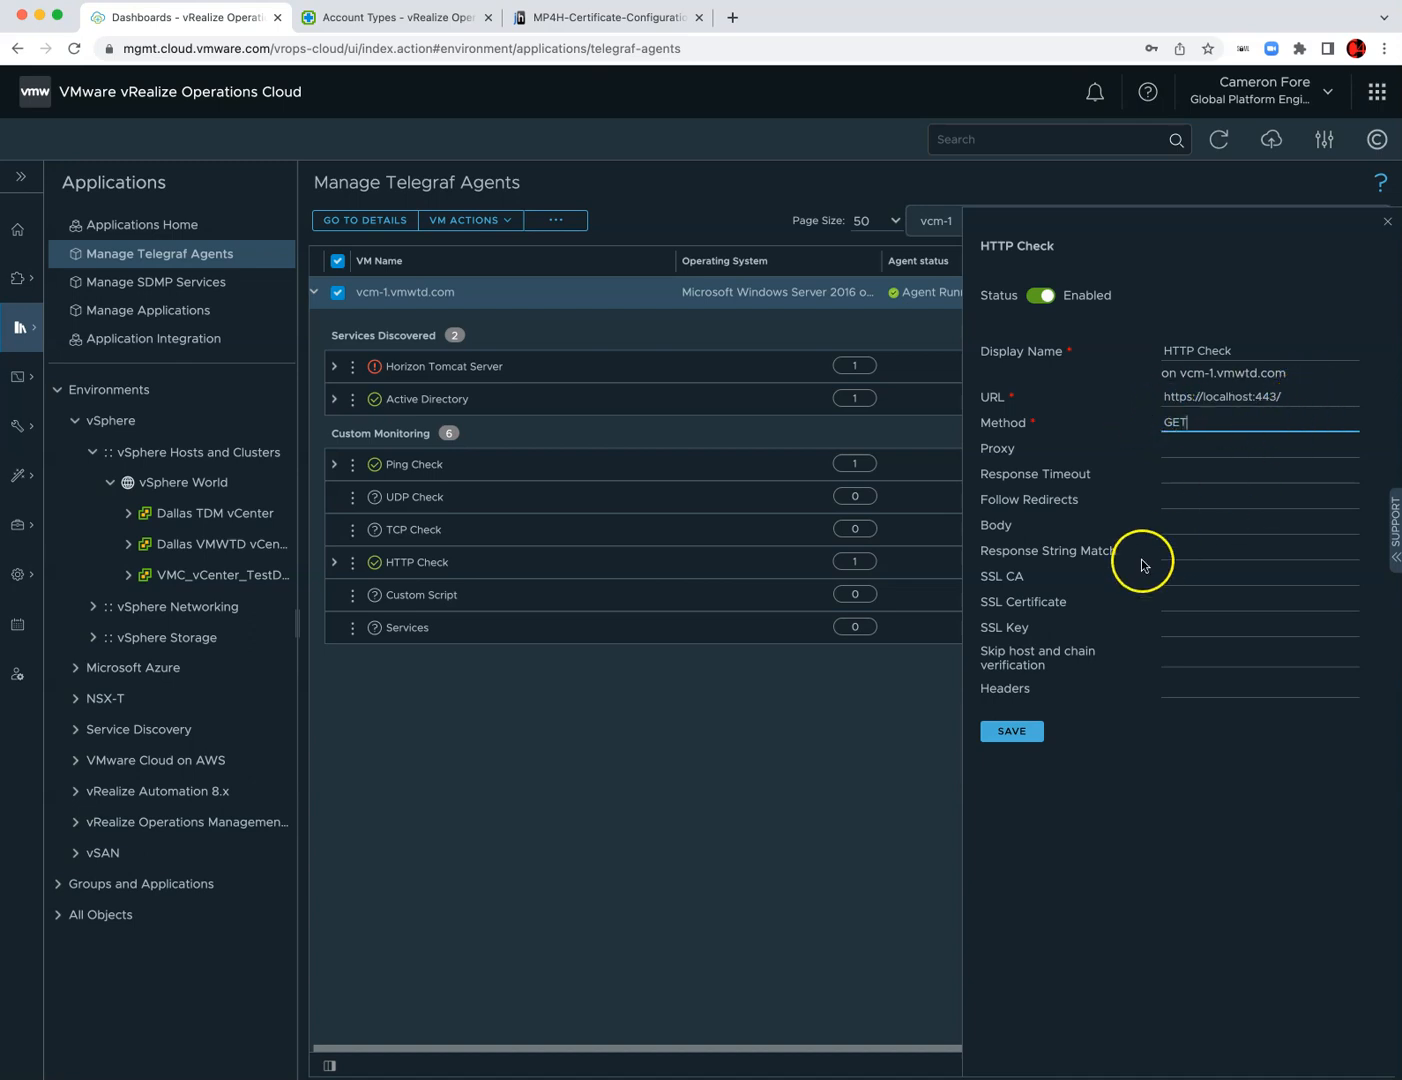
click(1190, 656)
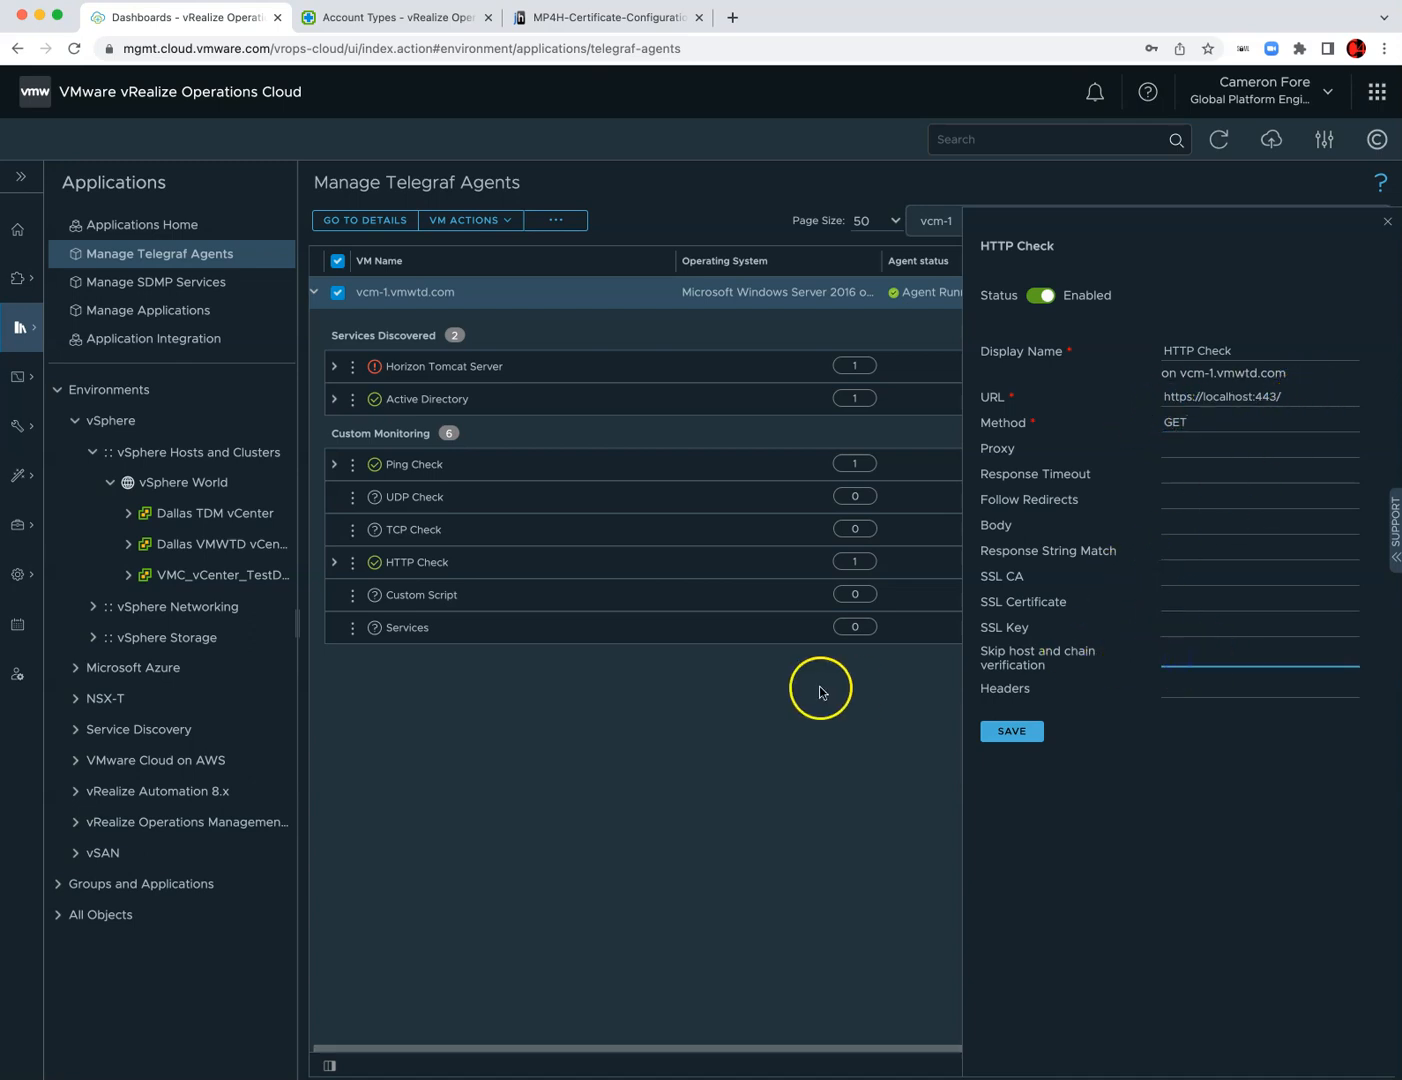
text(true)
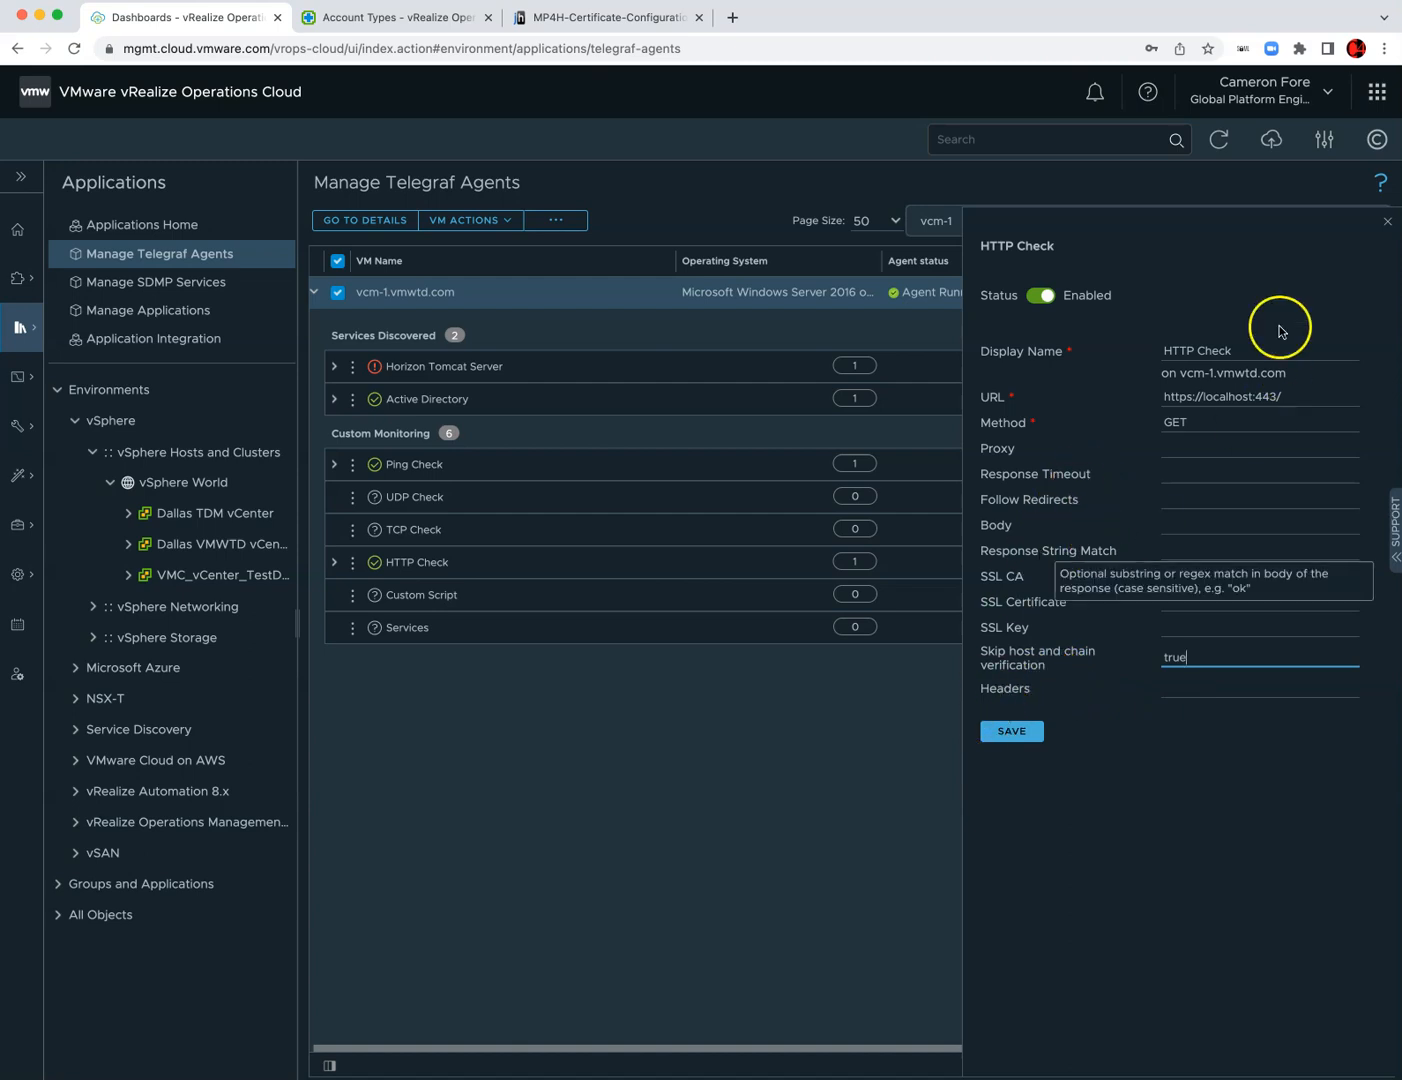
click(1385, 221)
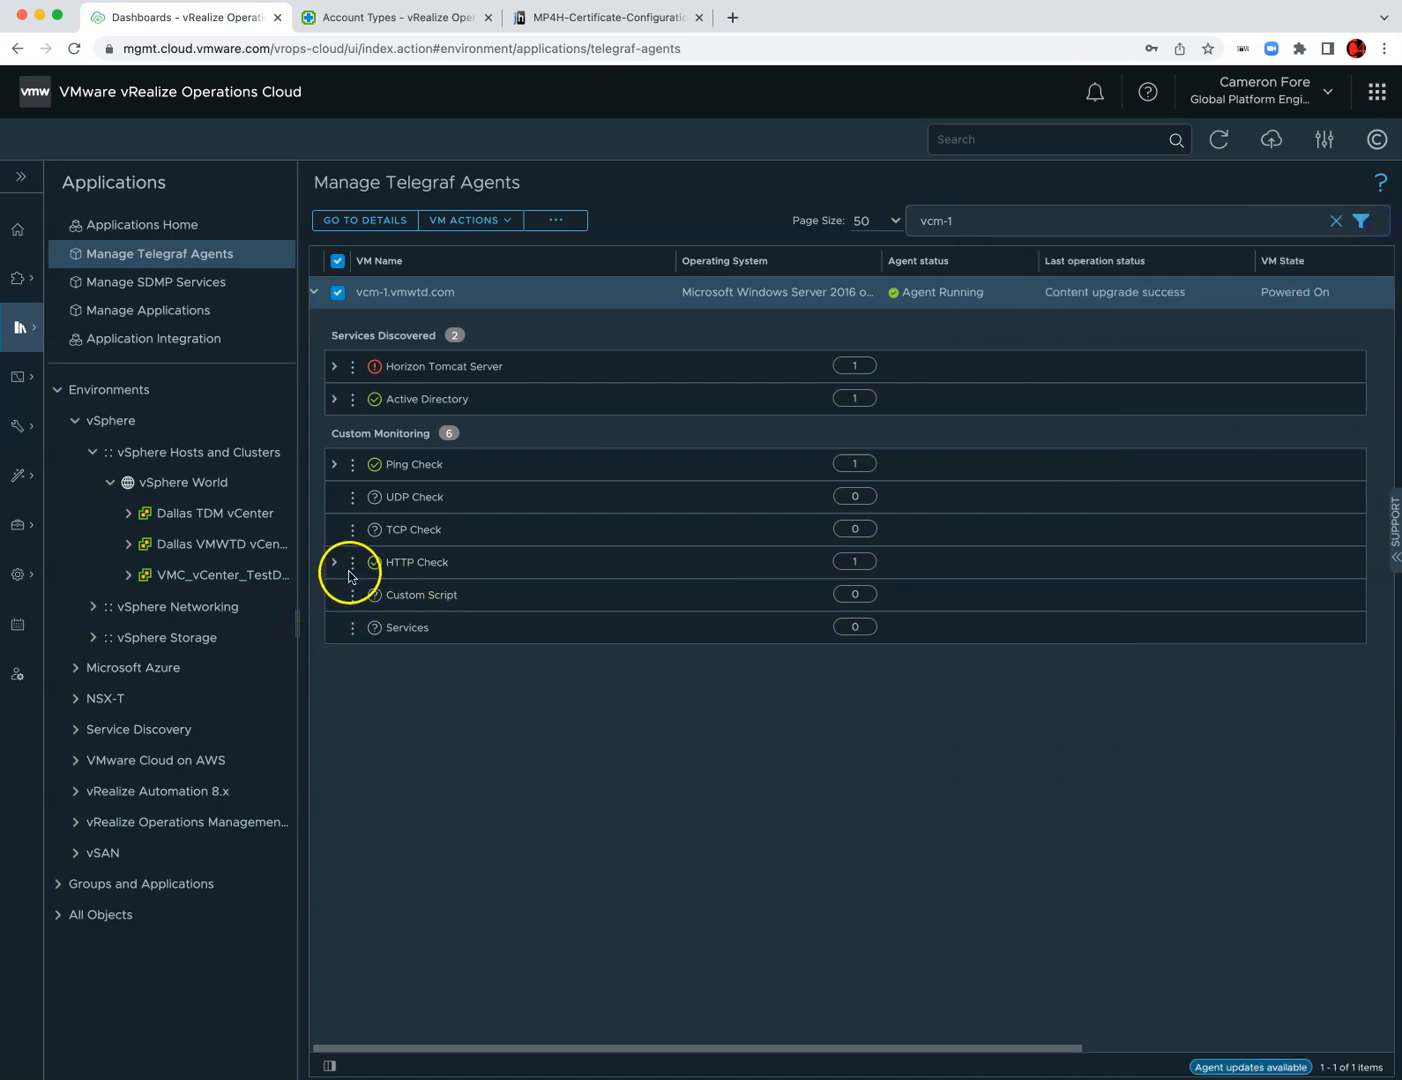
- Expand the existing HTTP checks of vcm-1.vmwtd.com, review the configured check's settings and close them
click(335, 562)
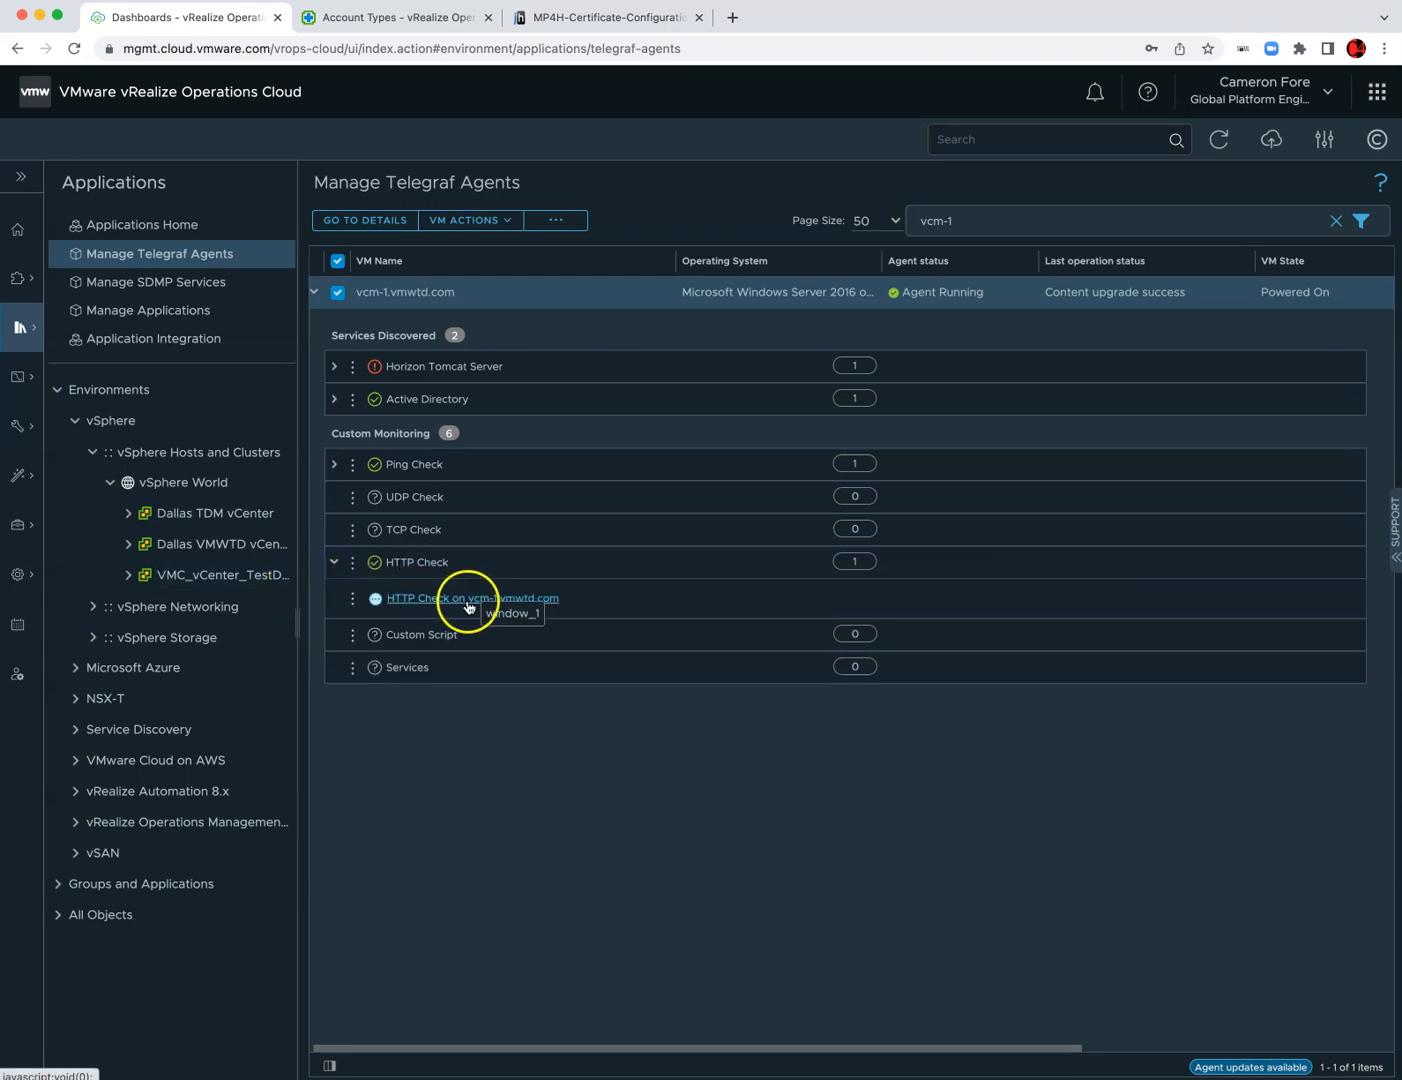
click(352, 603)
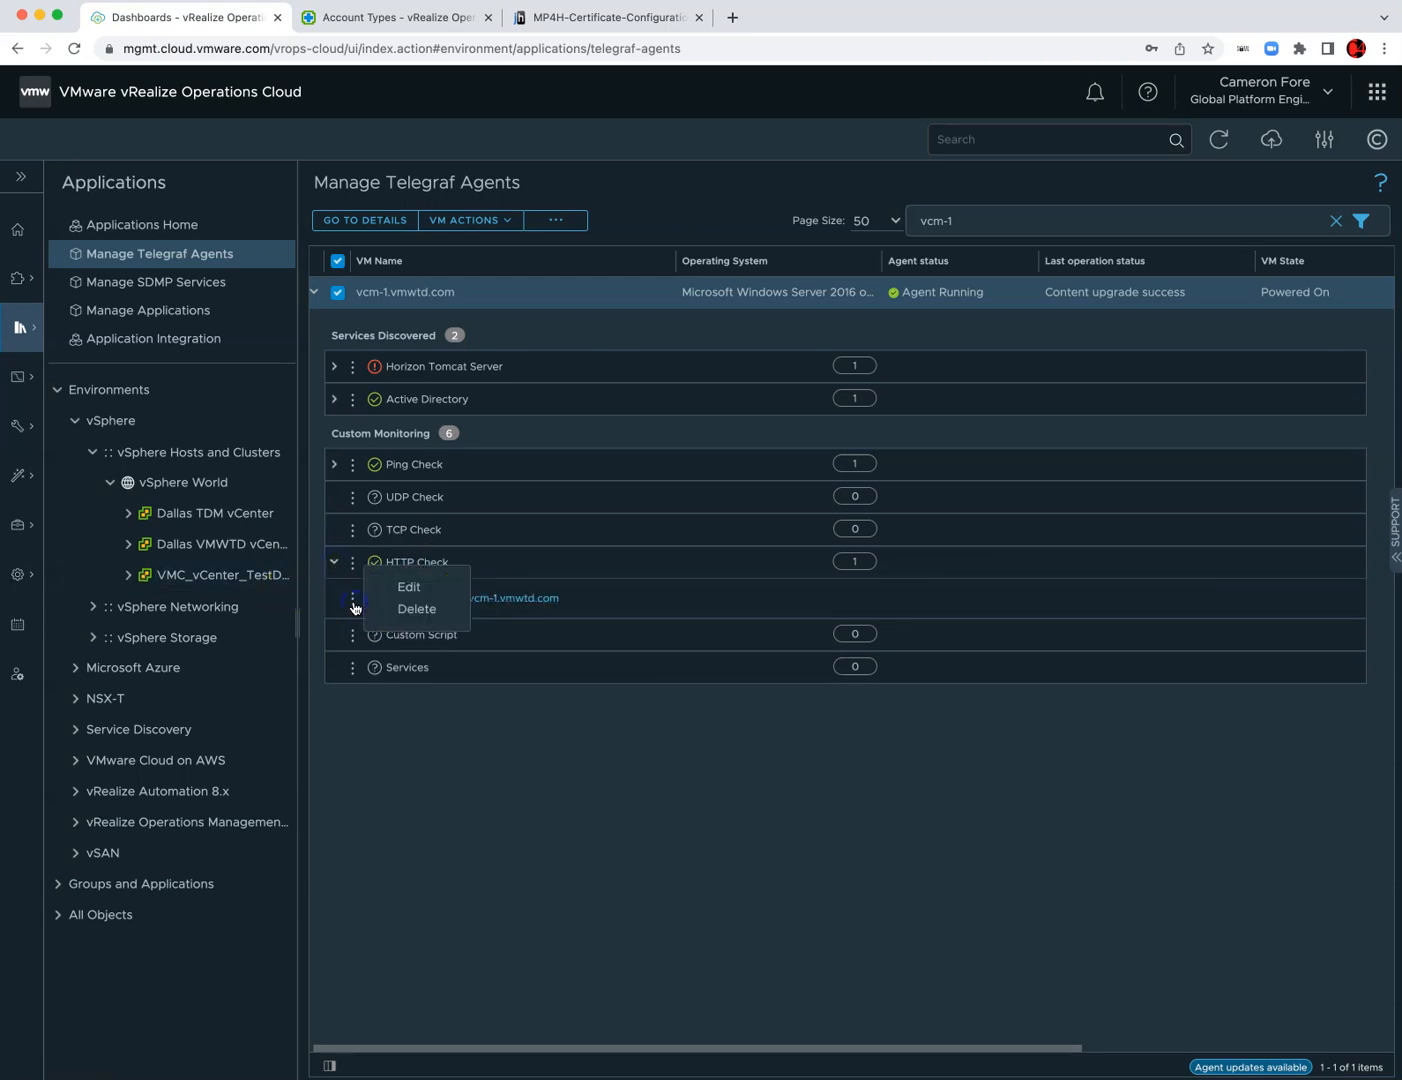
click(525, 601)
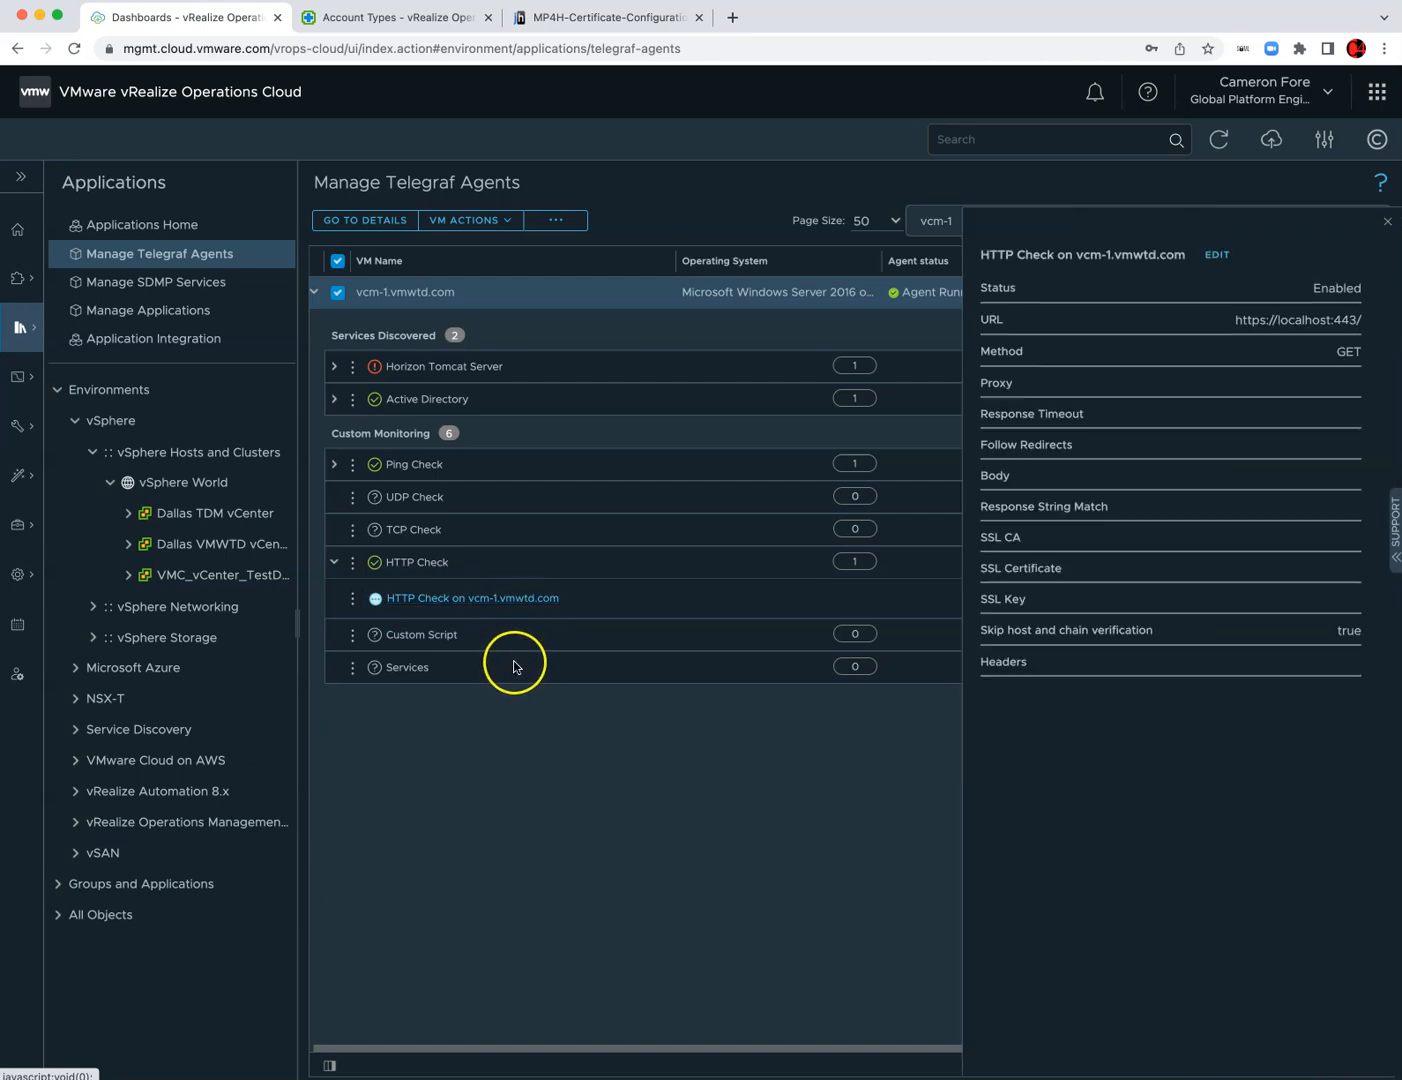
click(17, 49)
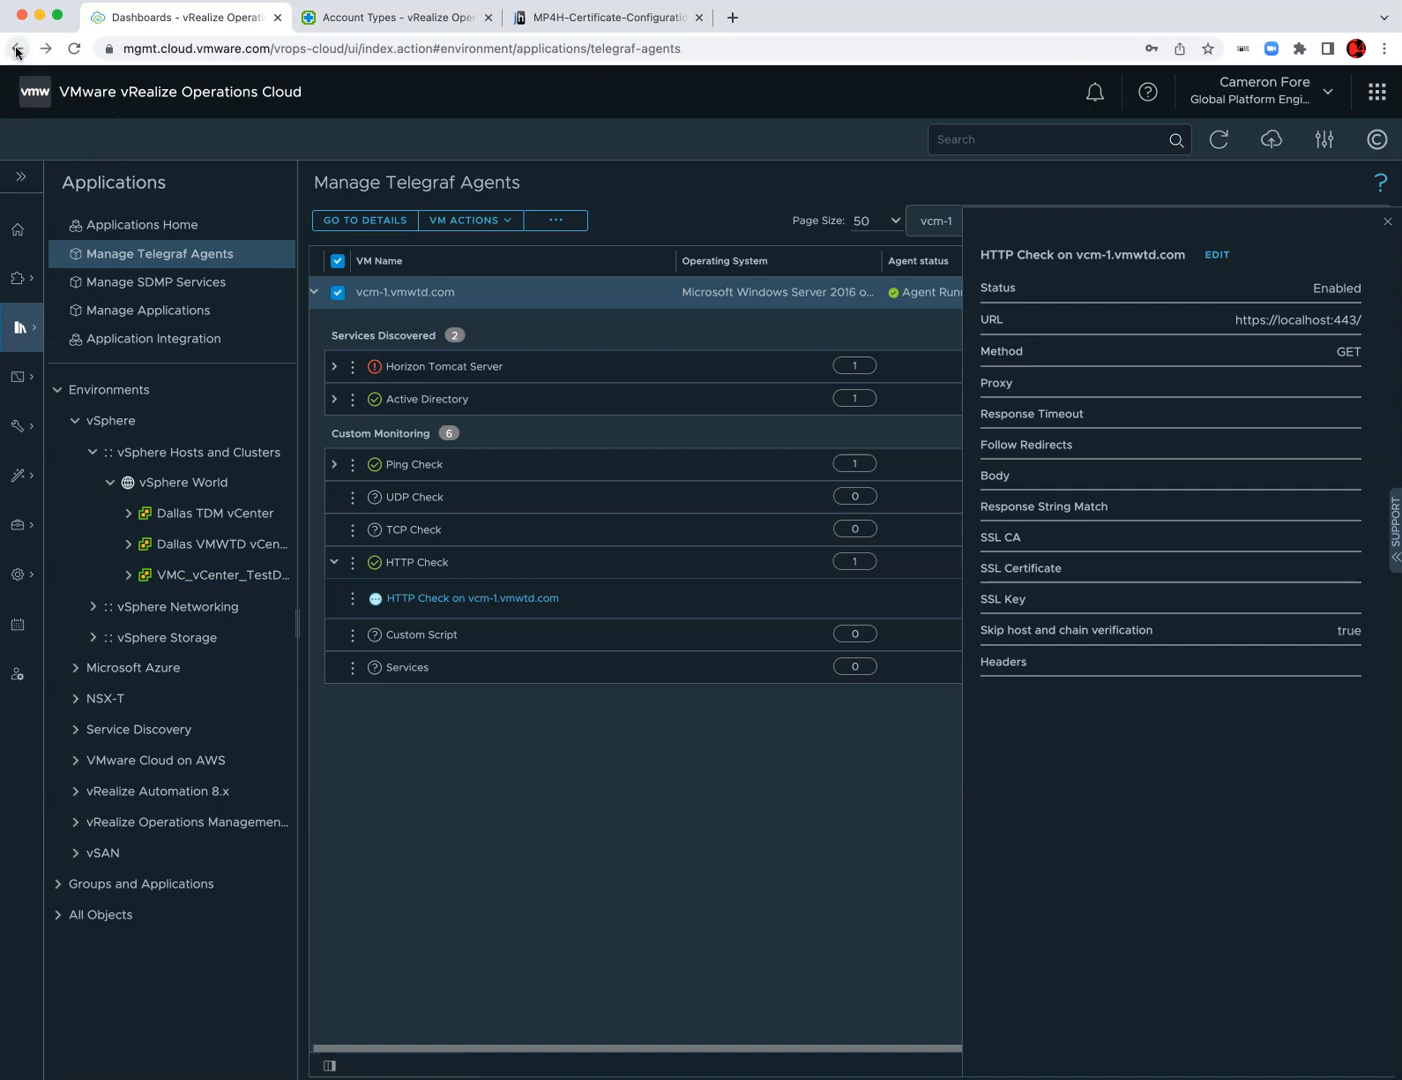
click(830, 867)
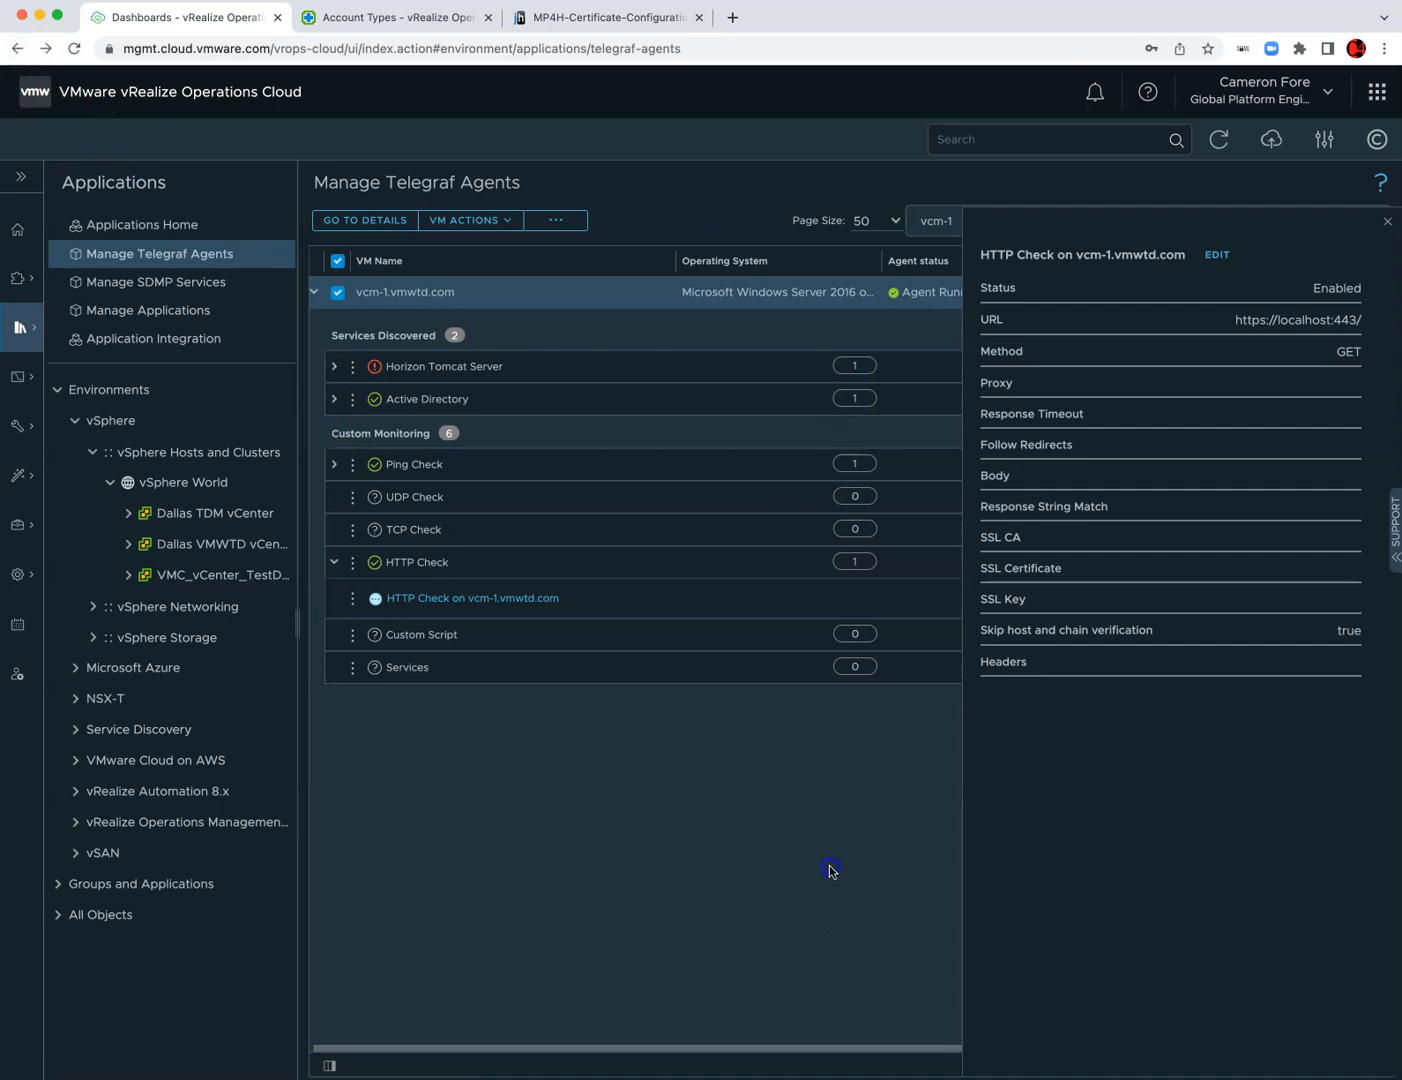
click(1386, 221)
- Filter the Telegraf agent list to virtual machines matching uag and expand the checks of horizoncomputeLBUAG1-uag
click(959, 221)
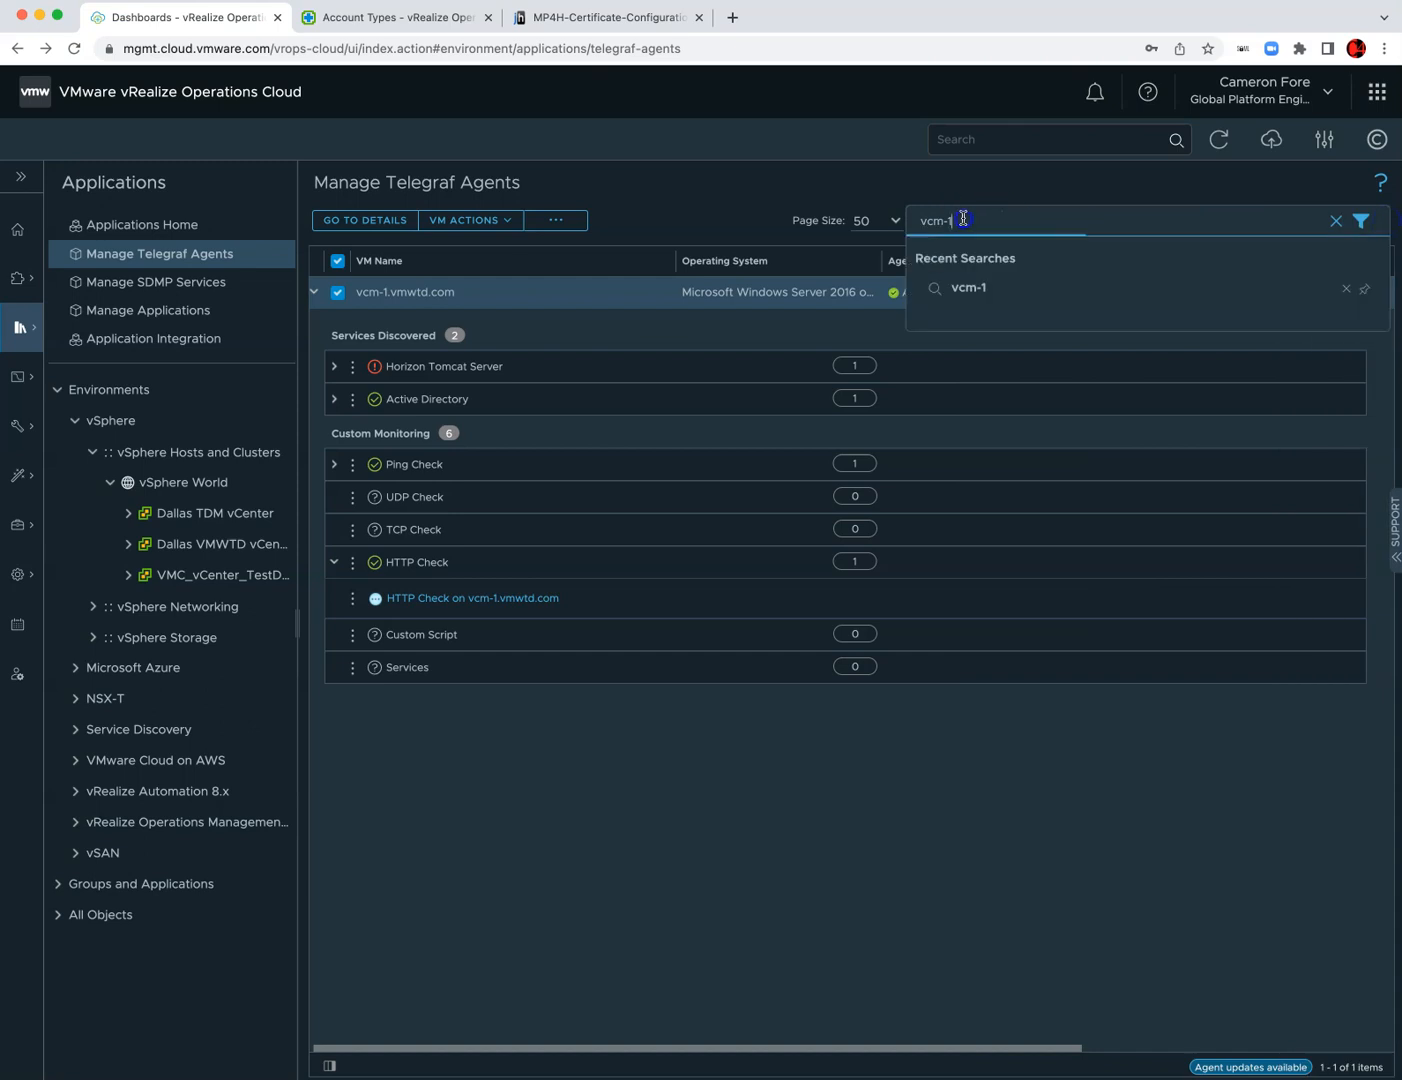
text(uag)
key(Return)
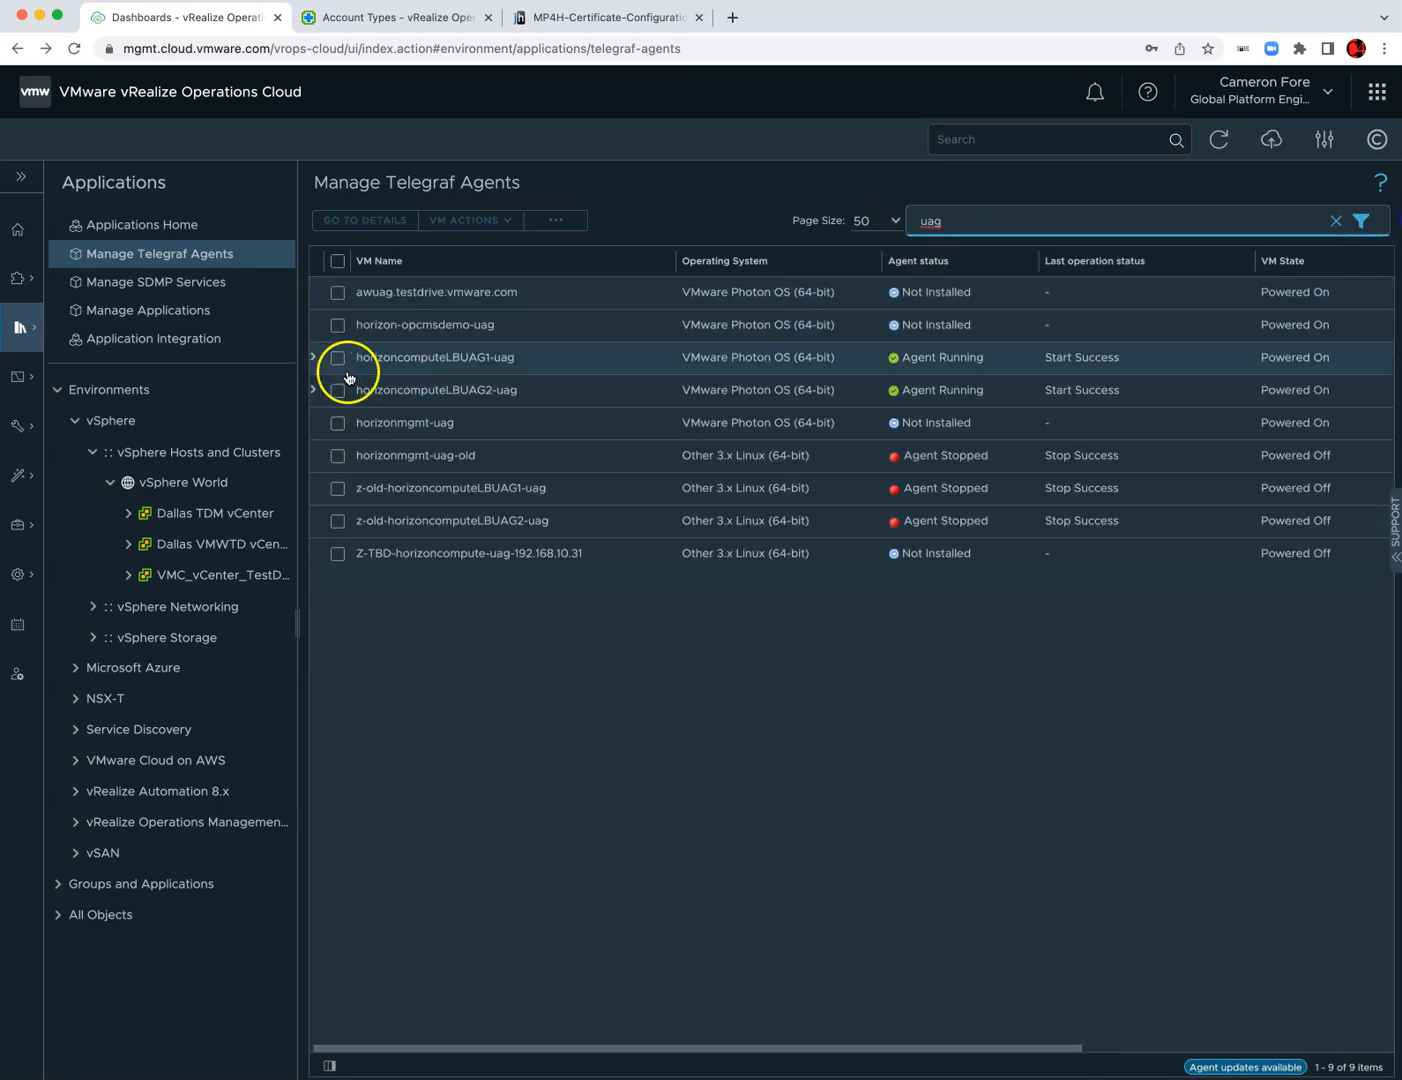
click(315, 357)
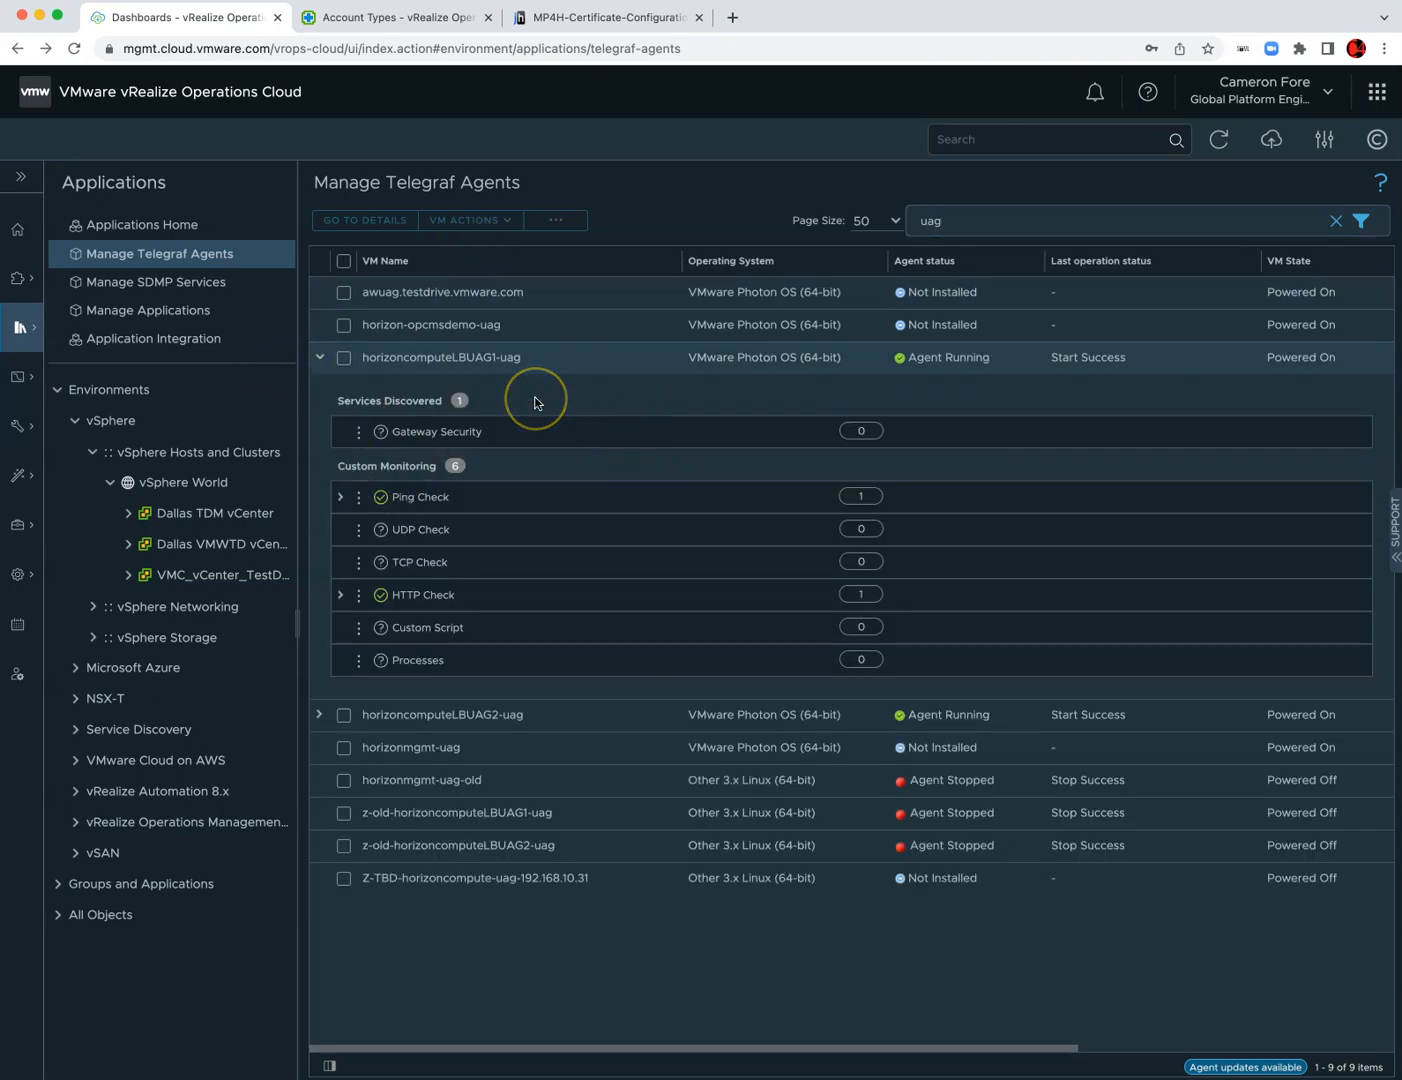
- Start installing the agent on horizoncomputeLBUAG1-uag with the common username and password option and enter root as the username
click(344, 357)
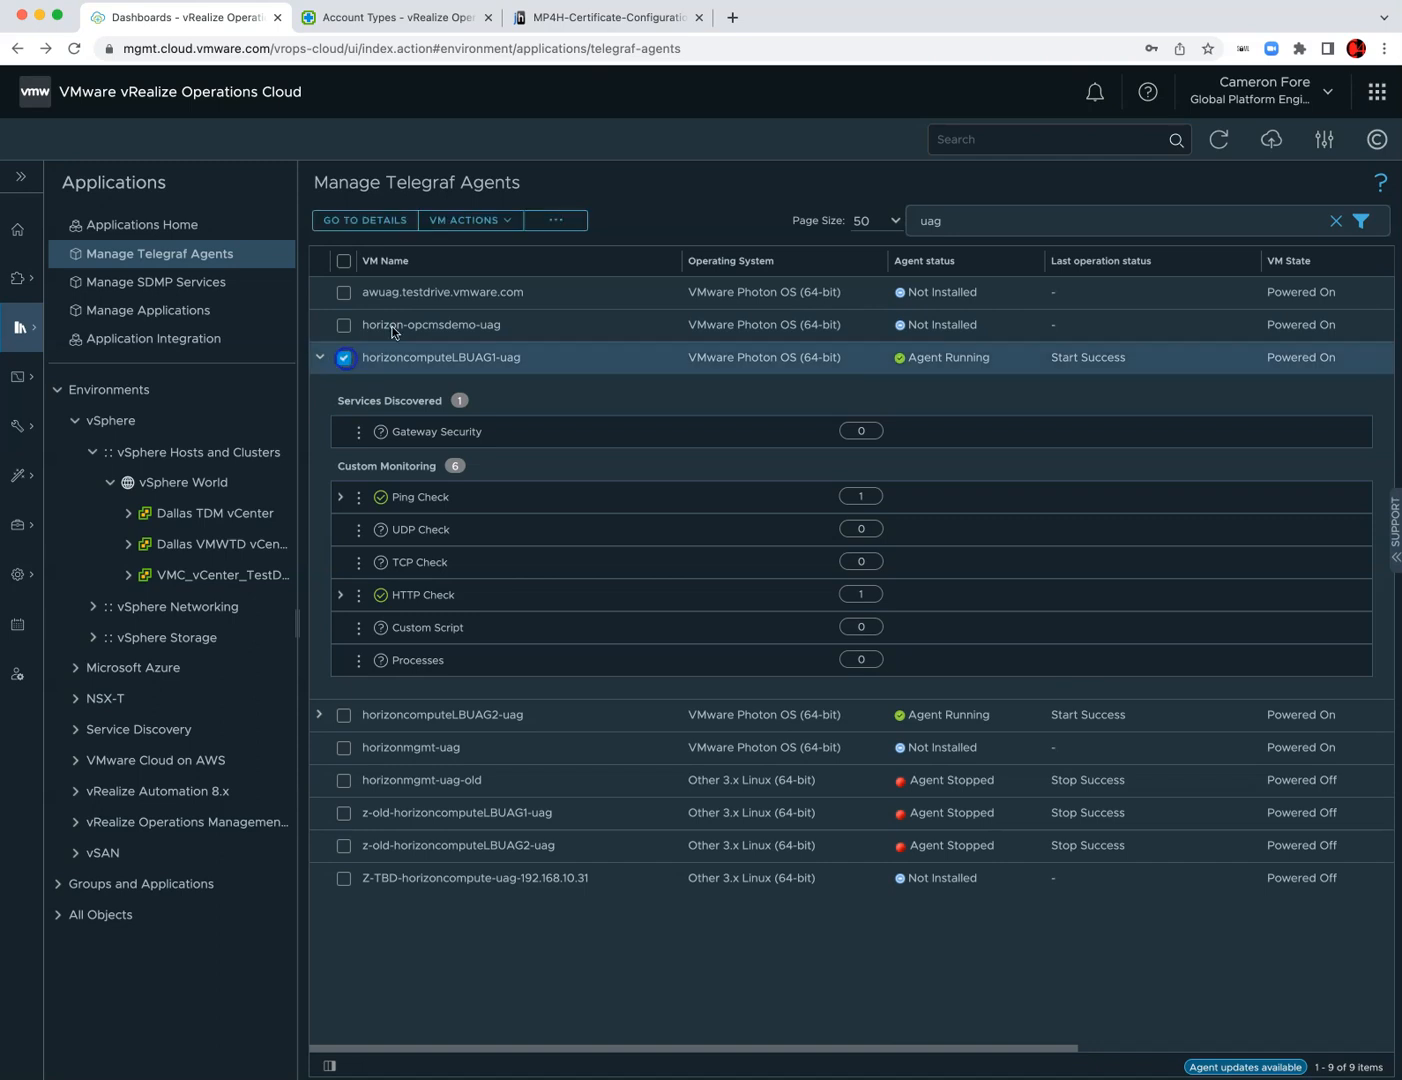
click(559, 222)
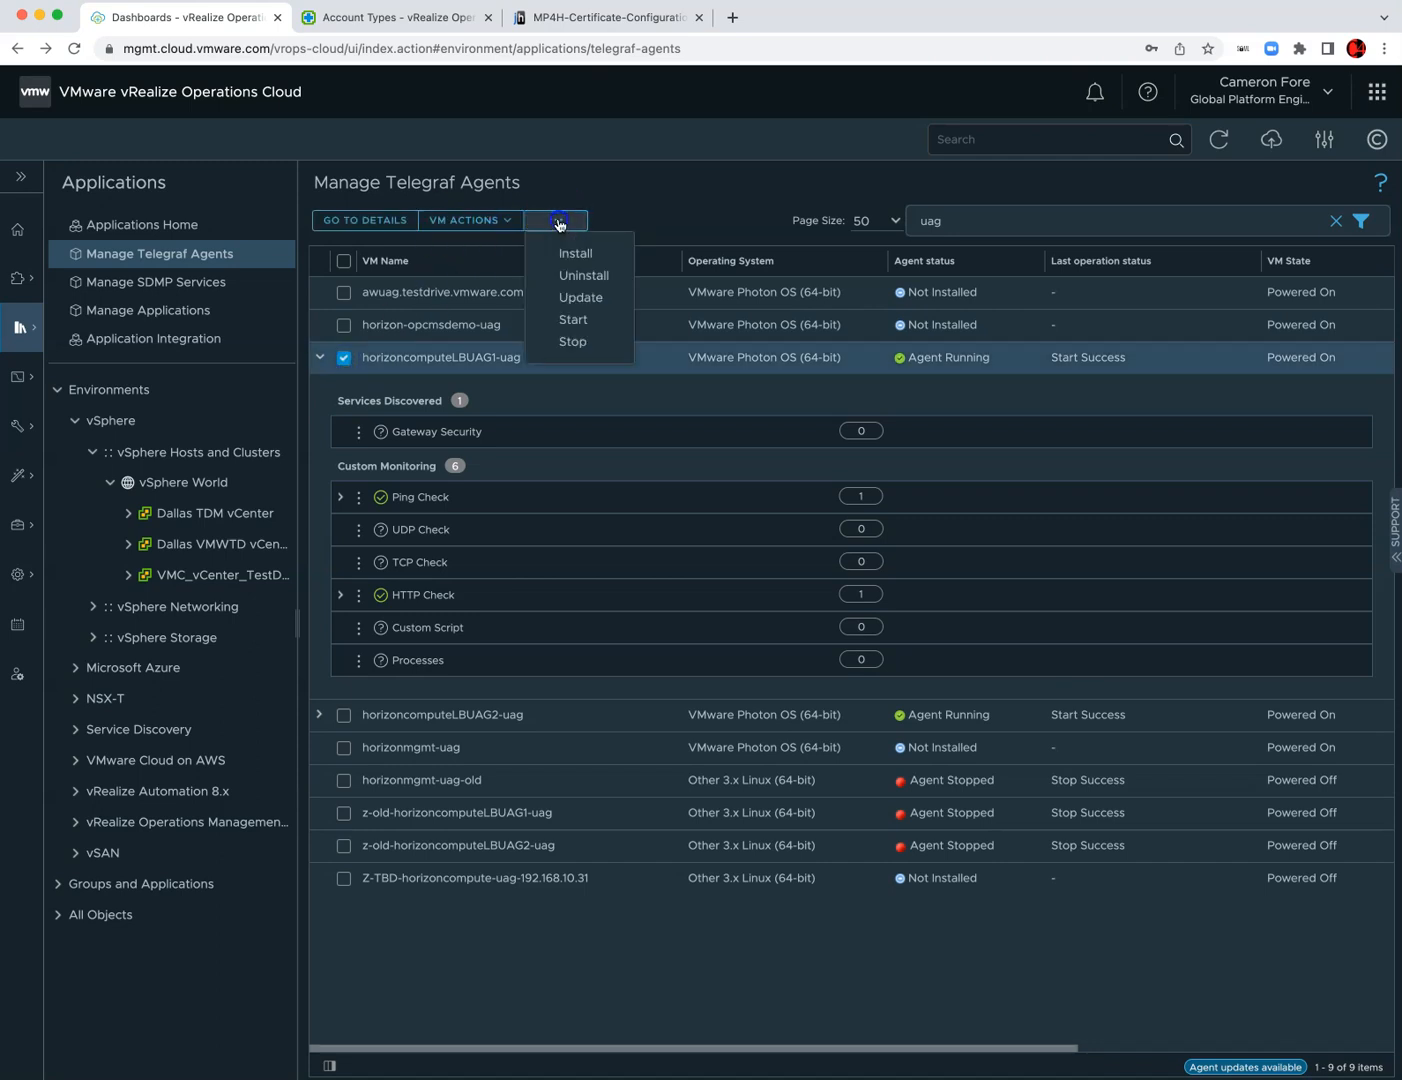
click(583, 255)
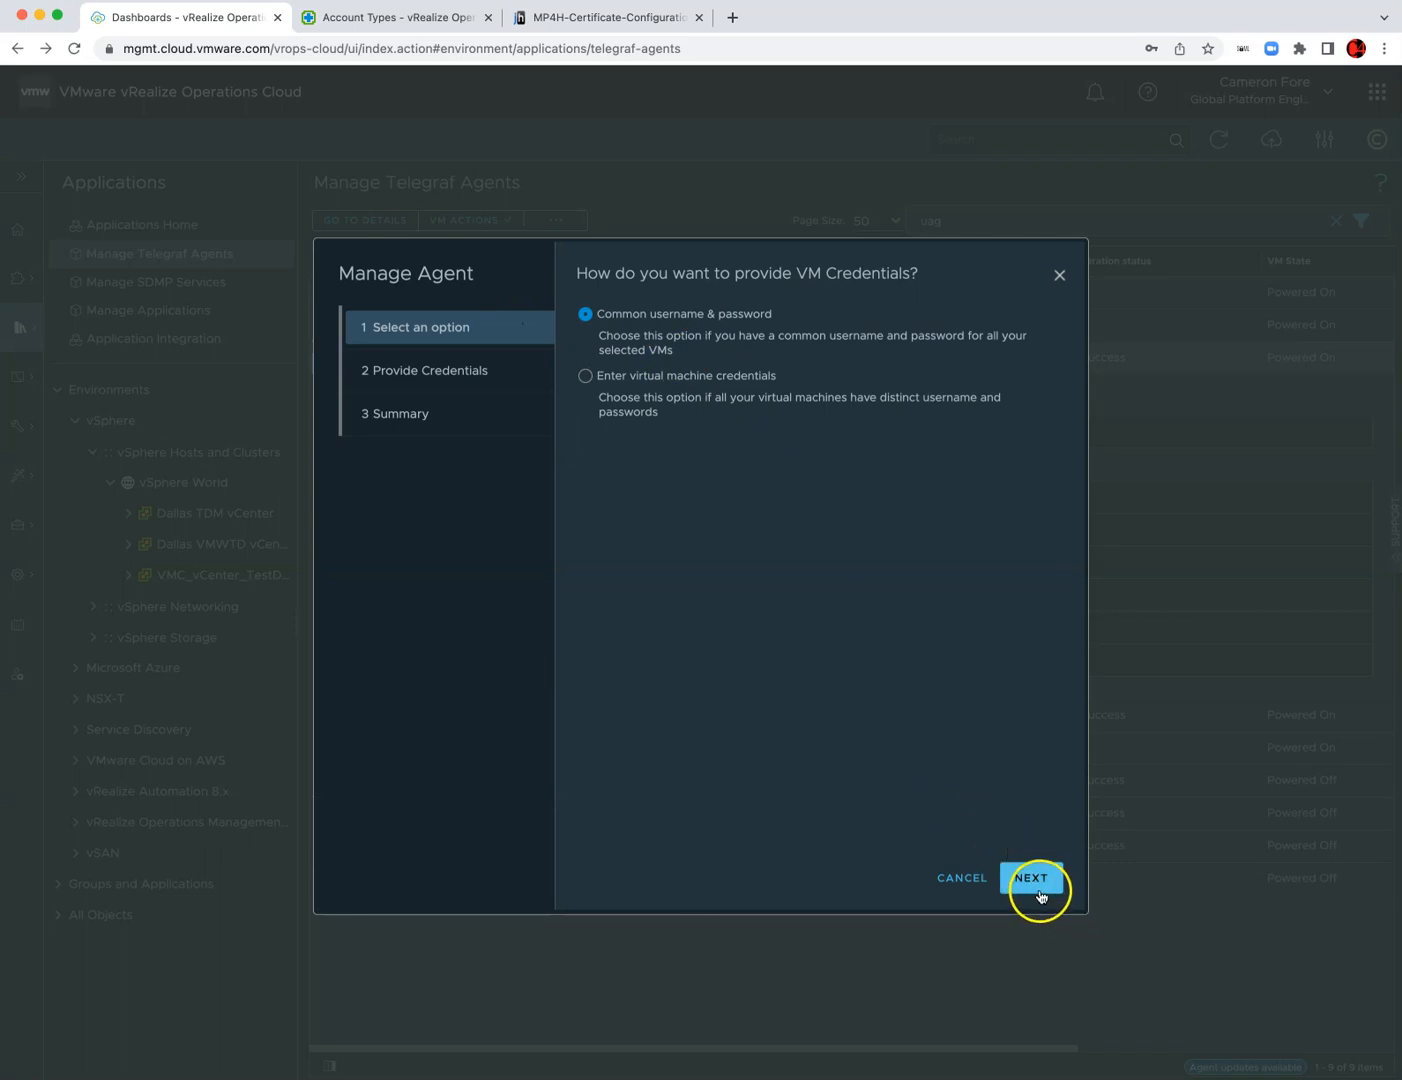
click(1035, 880)
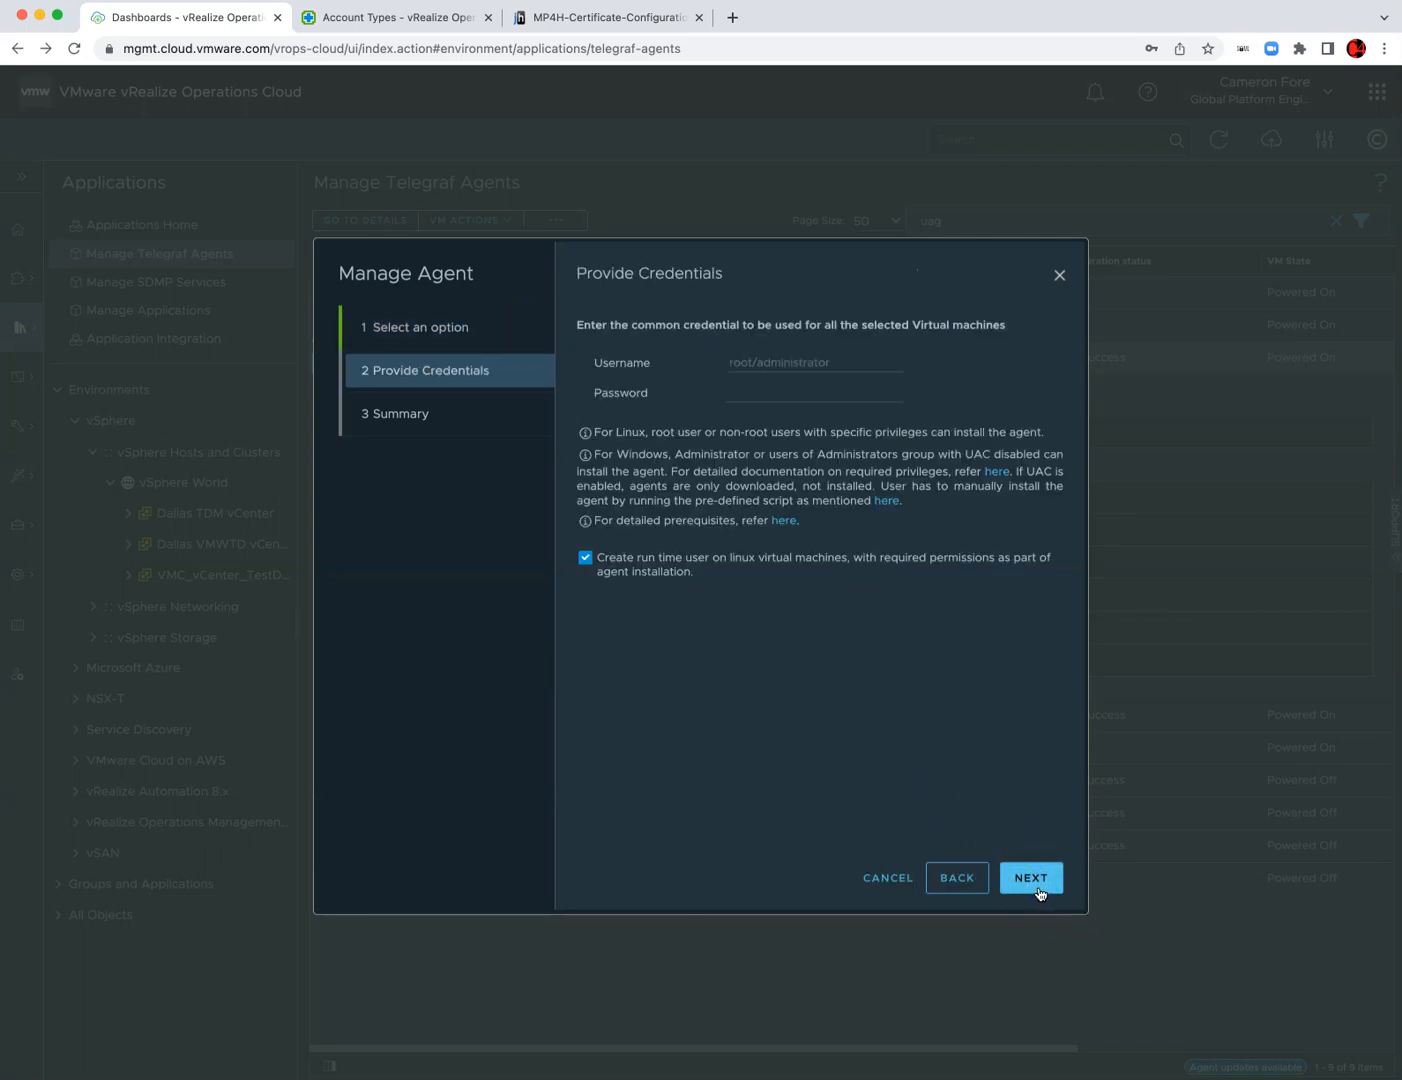
click(765, 357)
text(root/)
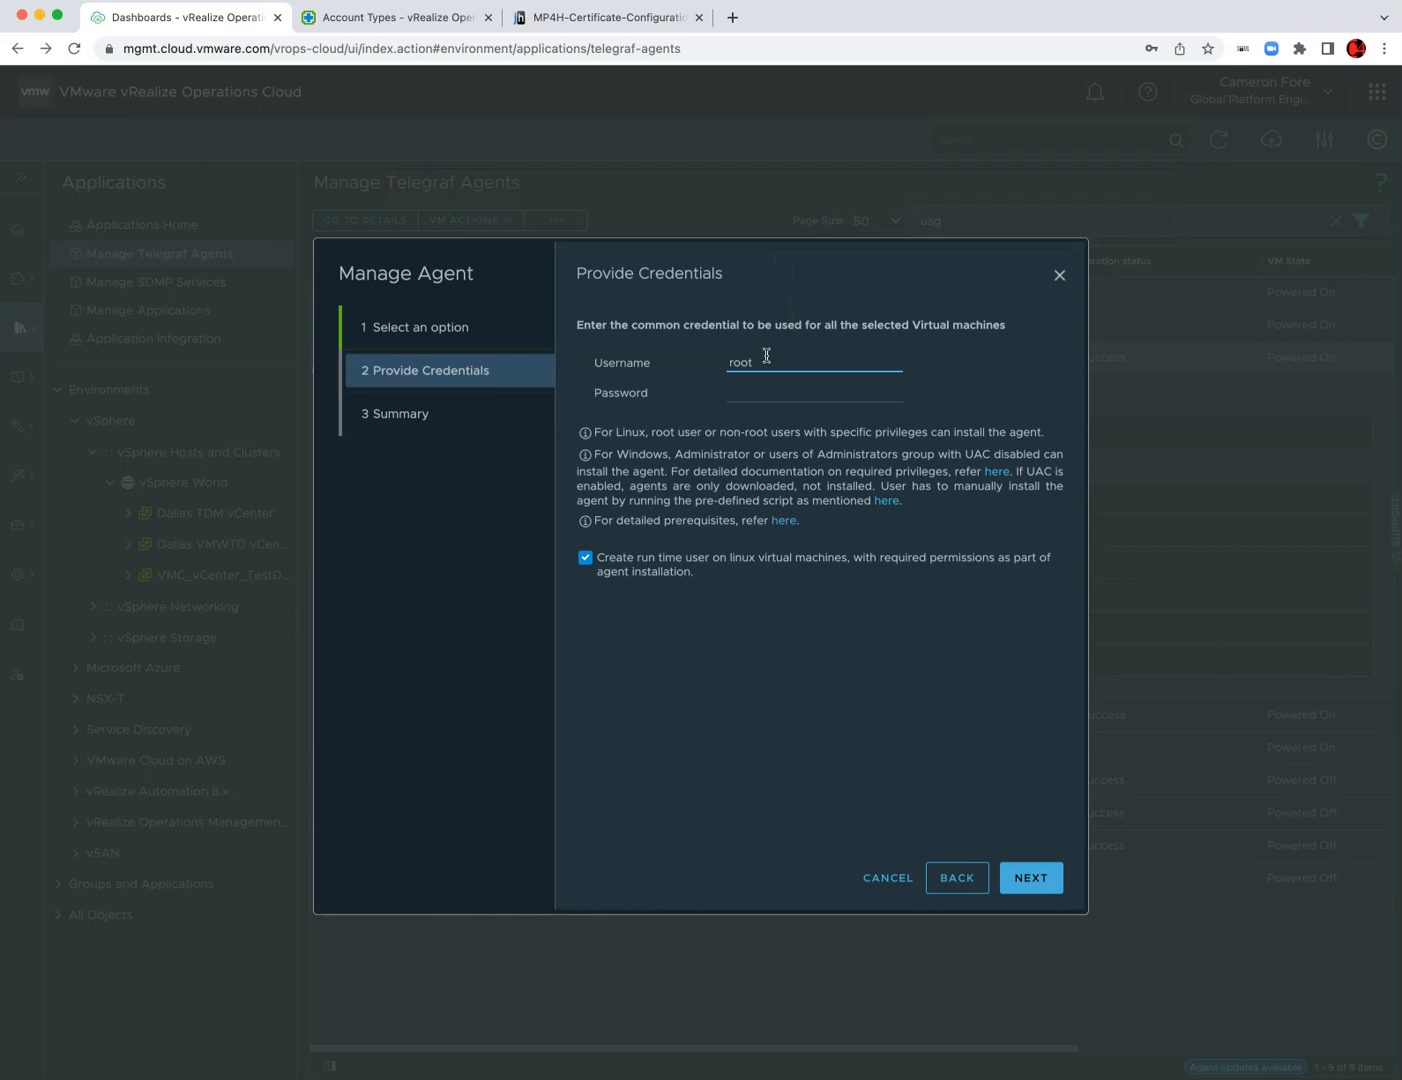
- Enter the root account's password, continue to the installation summary without saving the password in the browser, and close the wizard without installing
click(741, 372)
click(753, 405)
click(748, 397)
text(••••••••••••)
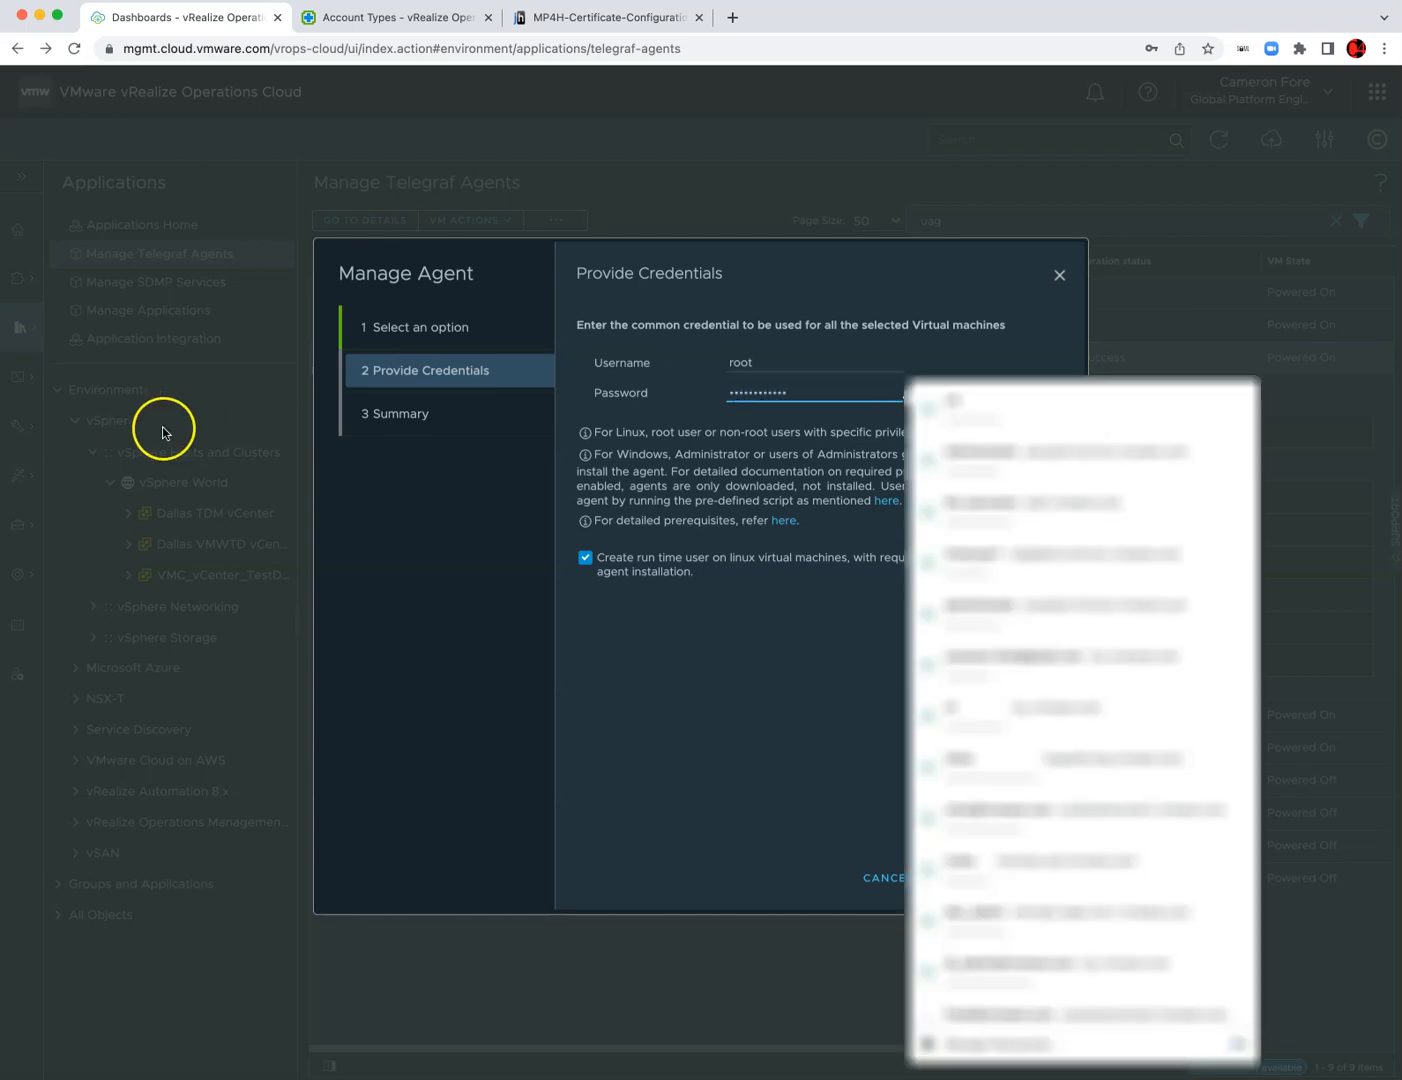
click(669, 720)
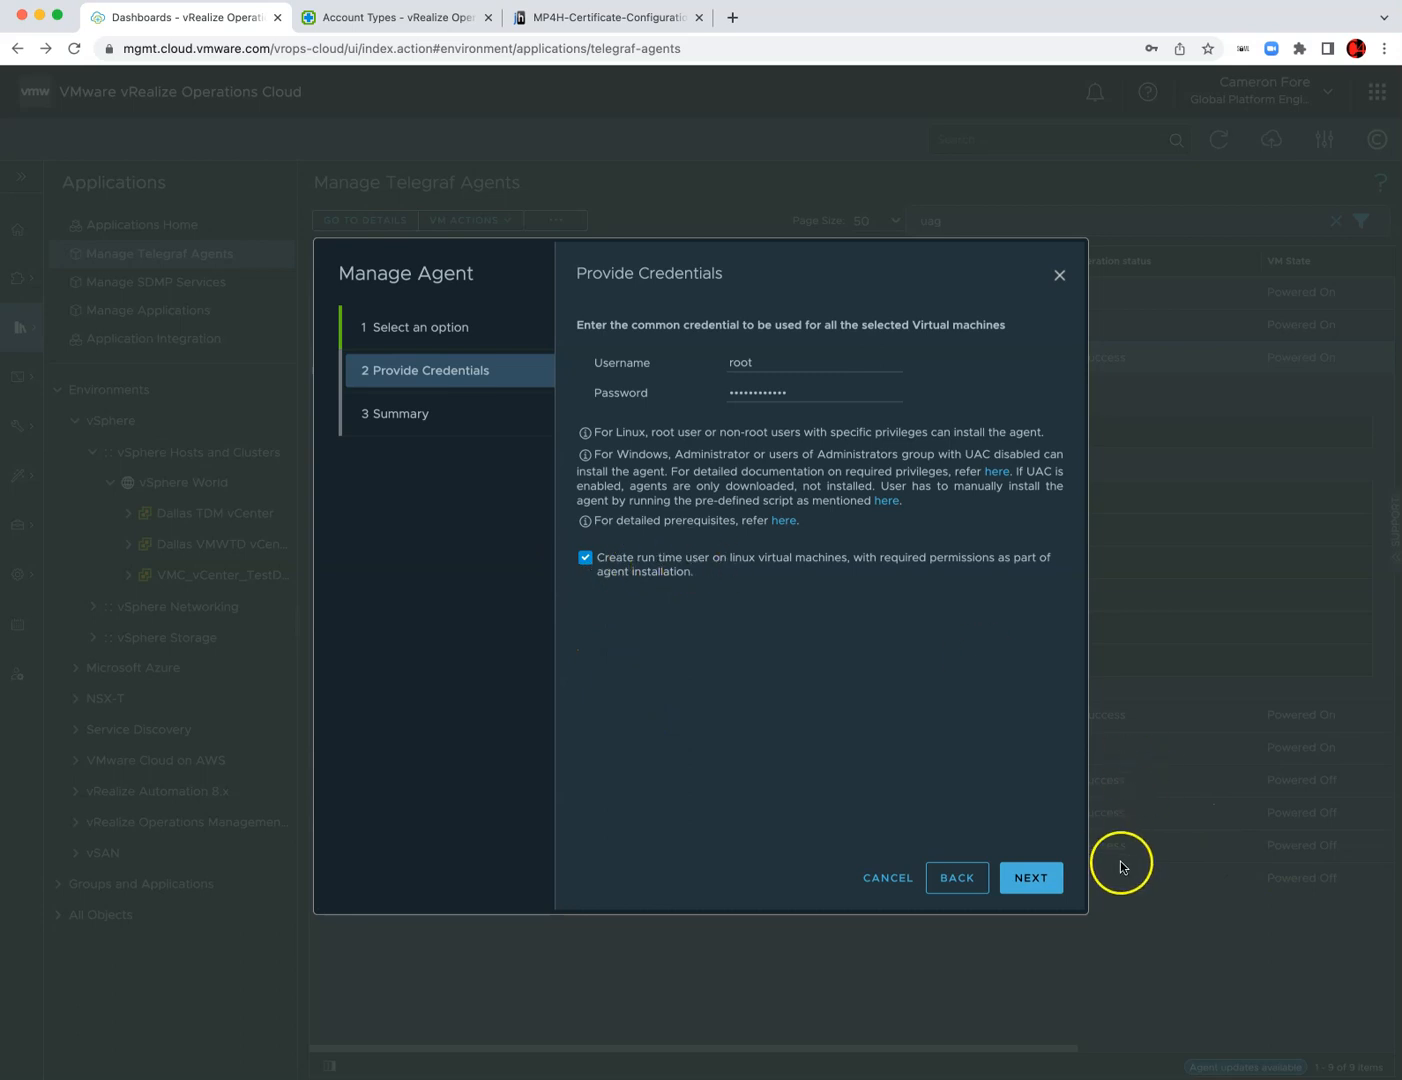
click(1032, 879)
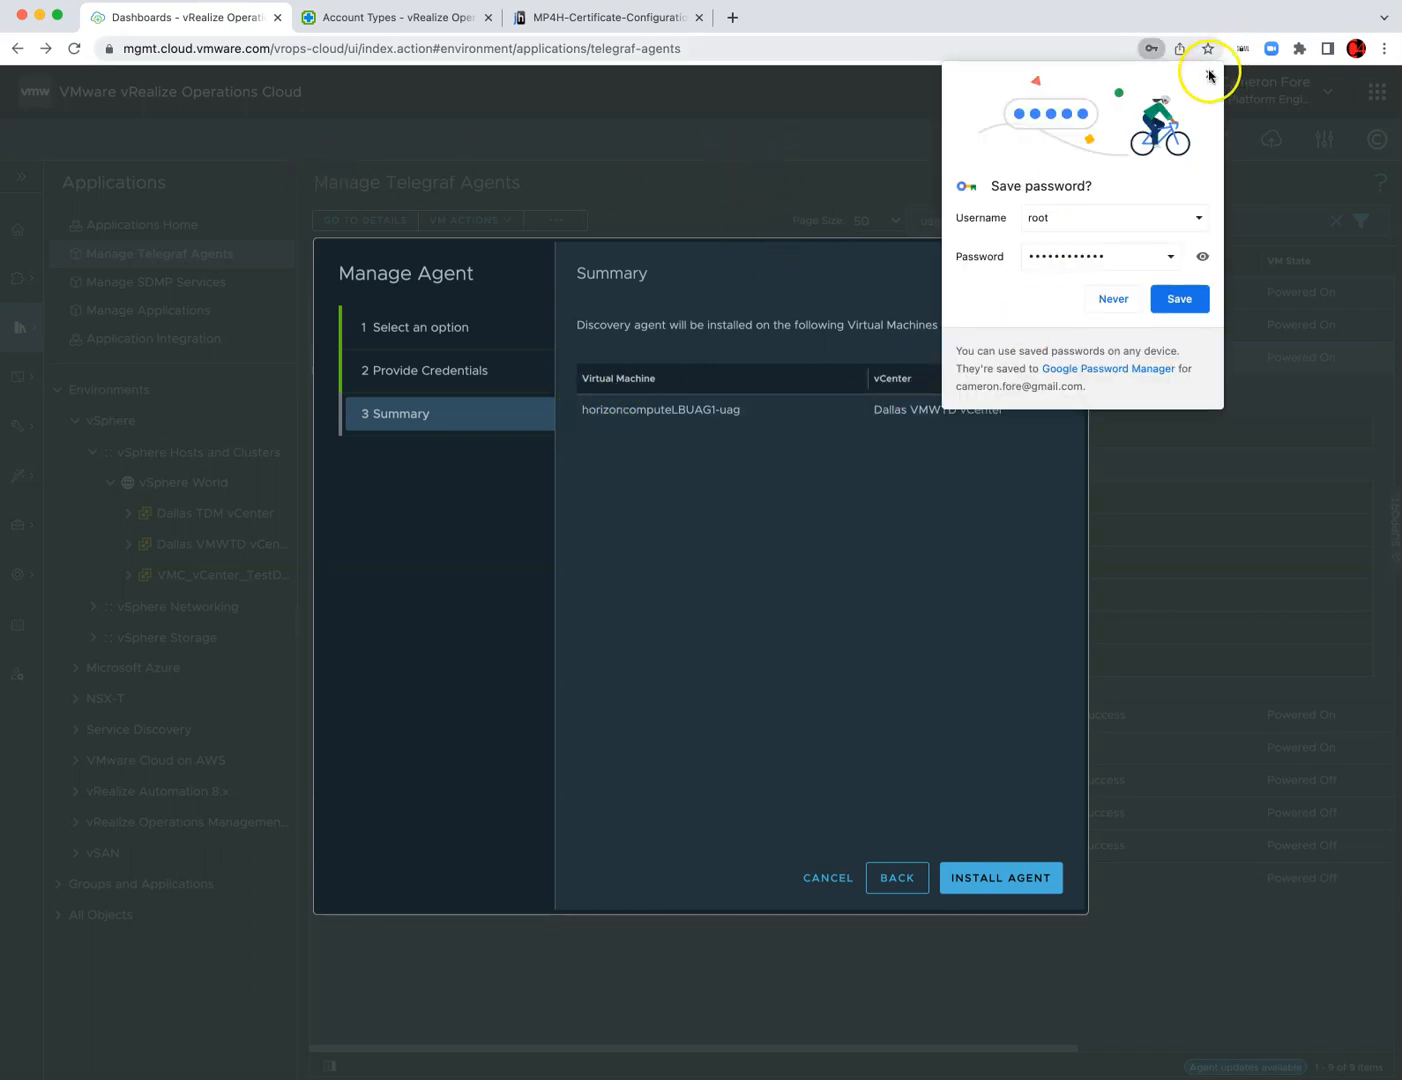
click(1208, 76)
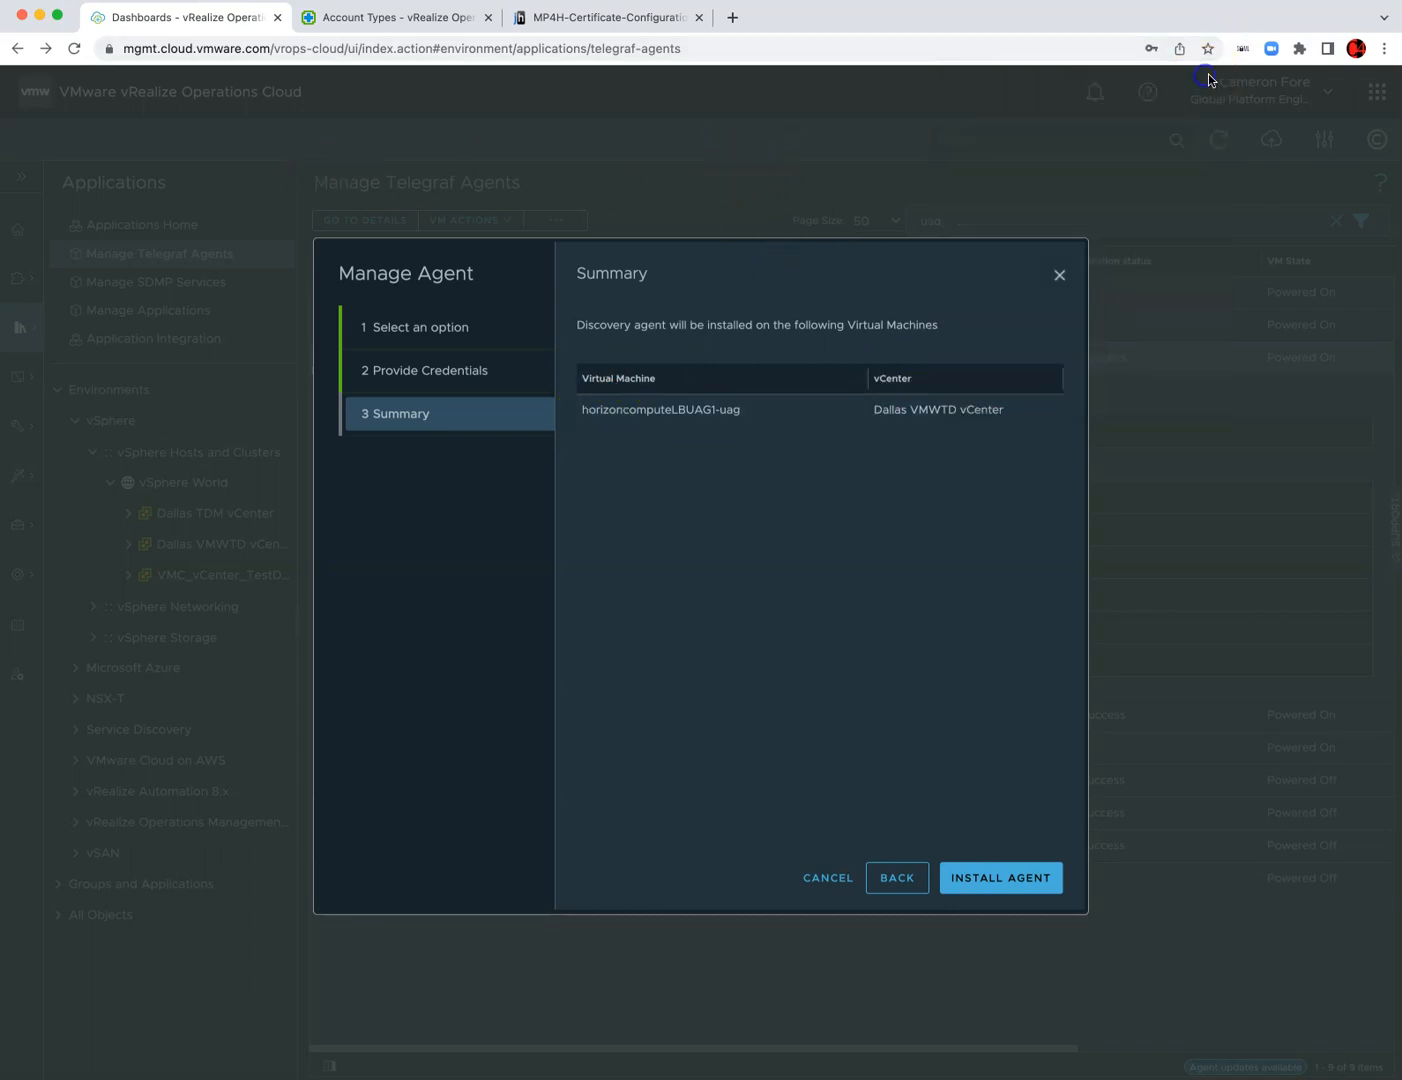
click(1059, 275)
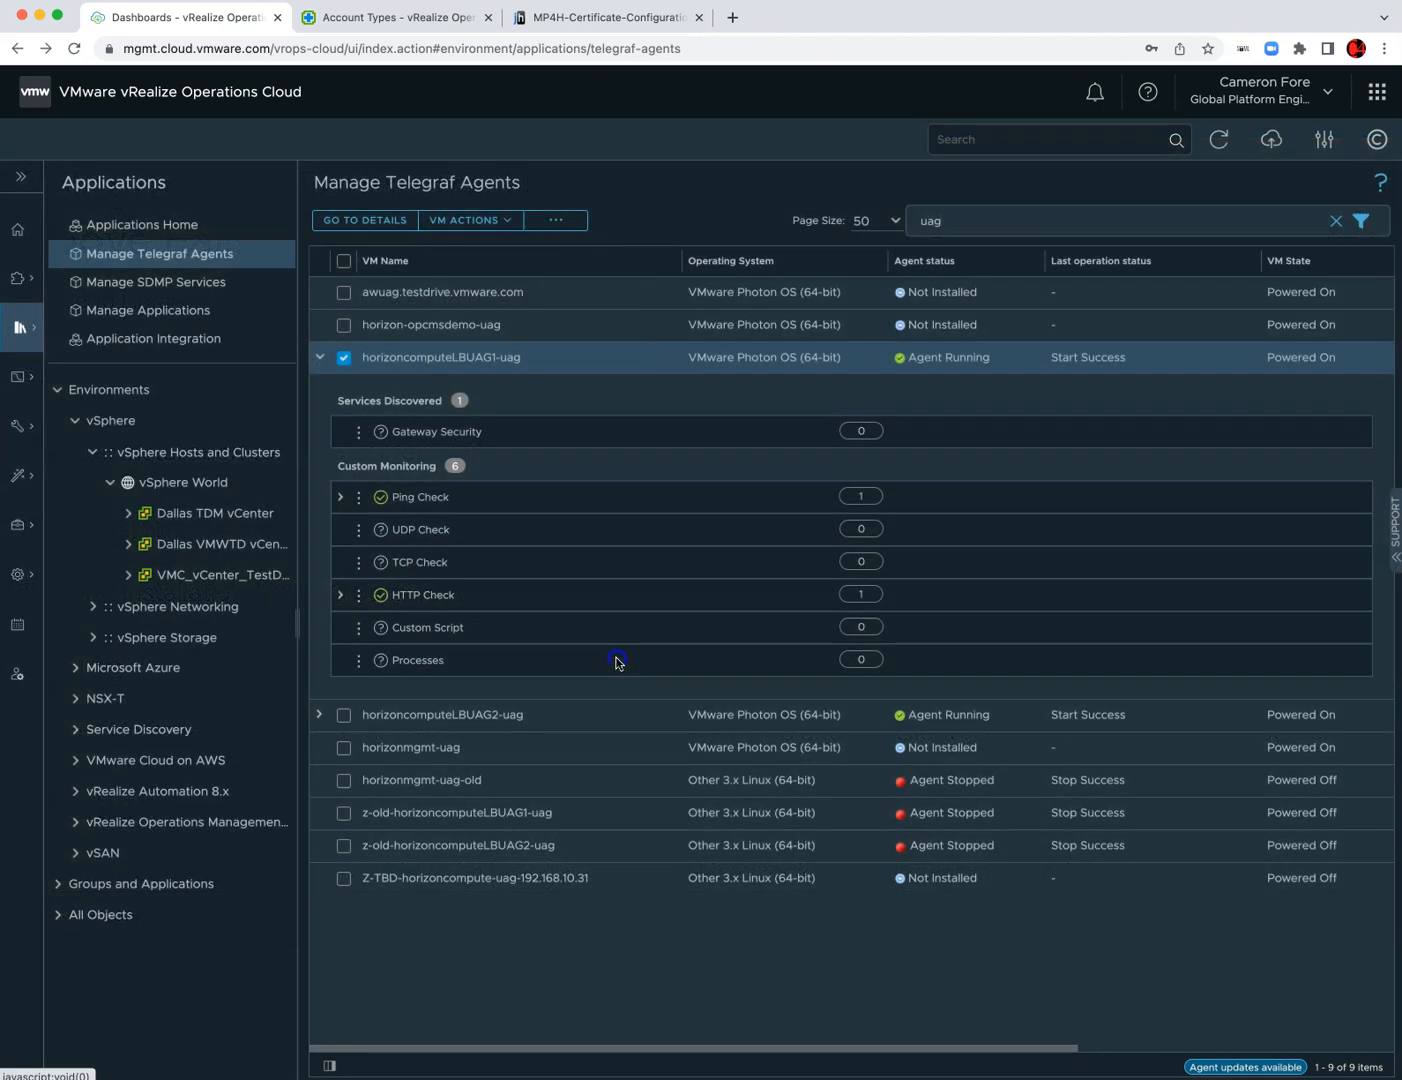
- Open the existing HTTP check of horizoncomputeLBUAG1-uag for editing, review its settings and close it without changes
click(341, 597)
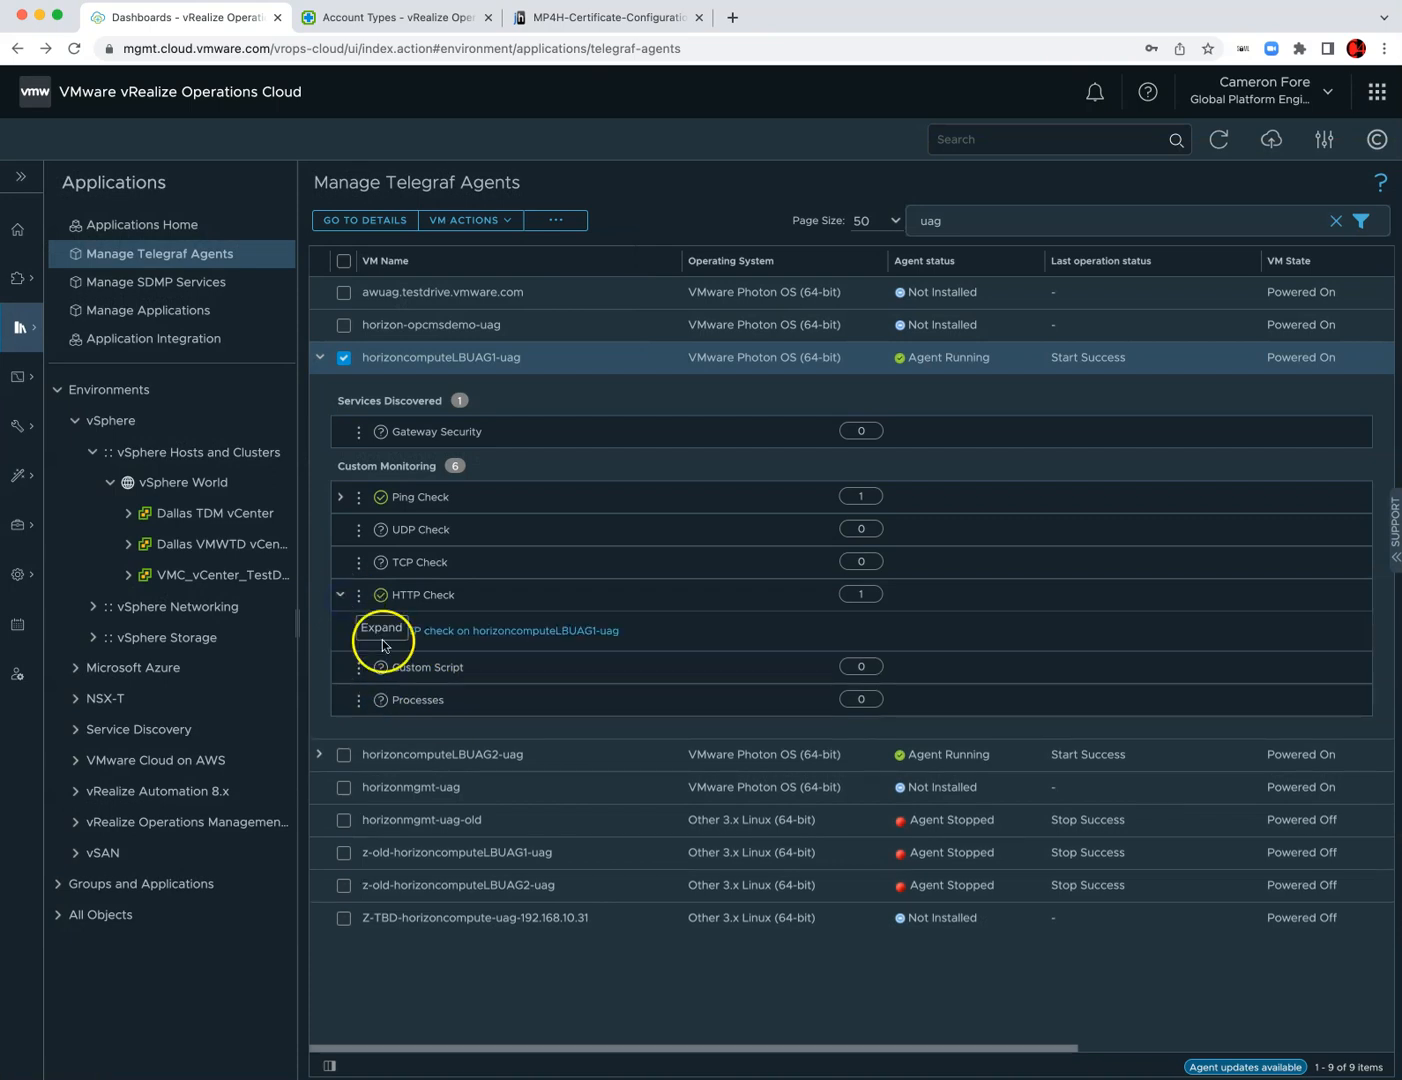
click(359, 631)
click(415, 621)
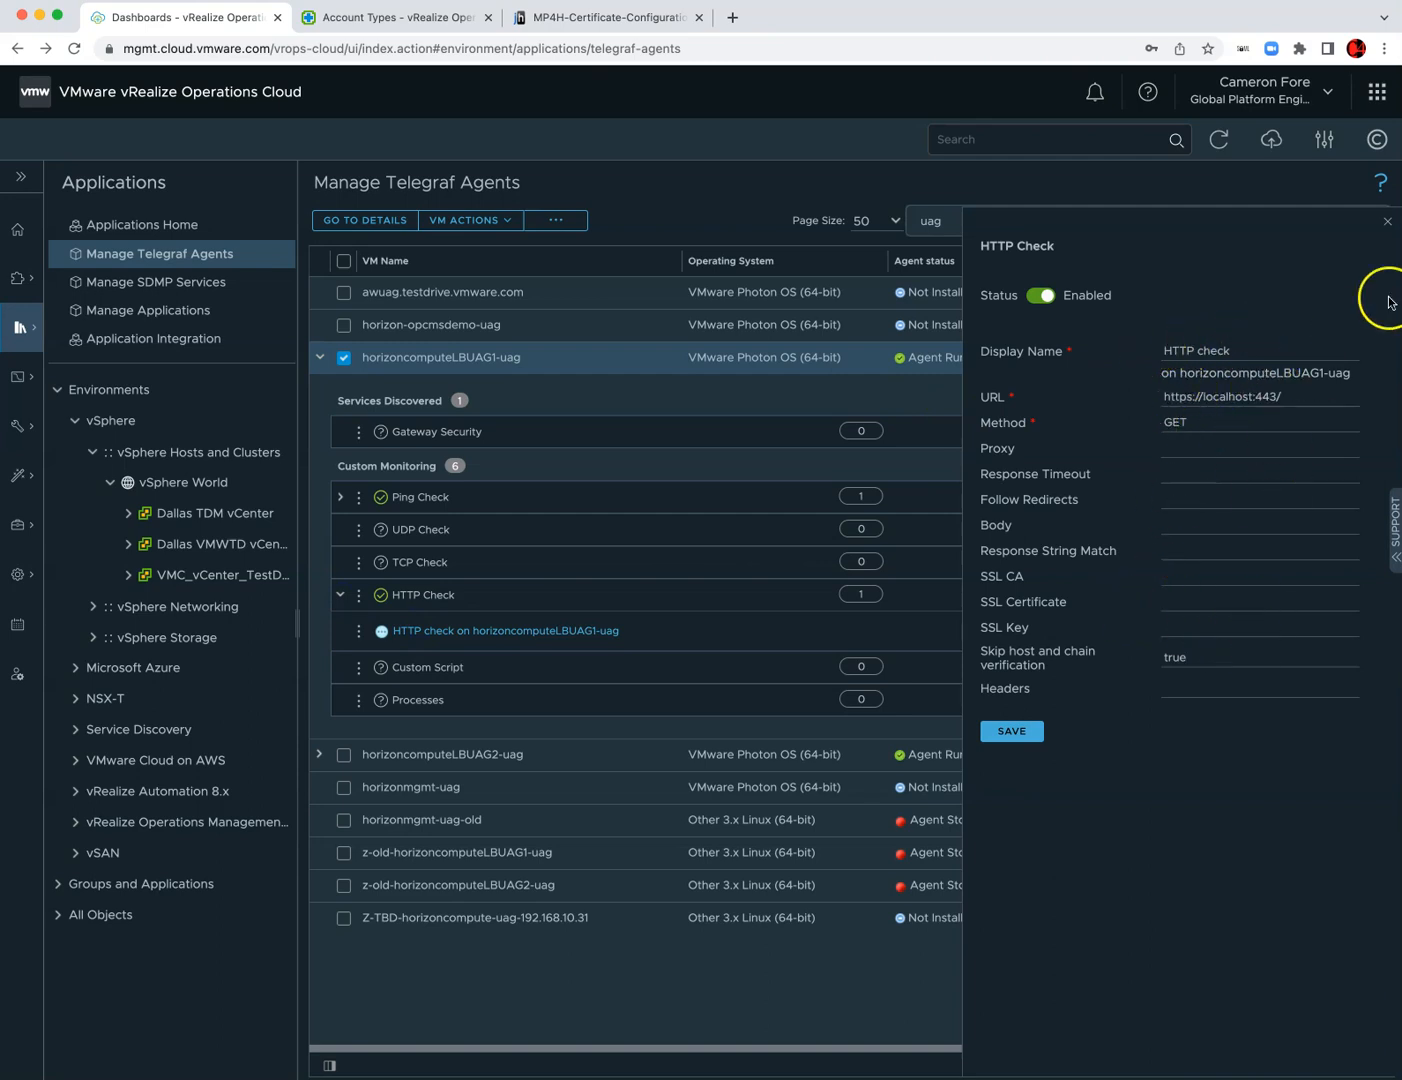
click(1387, 221)
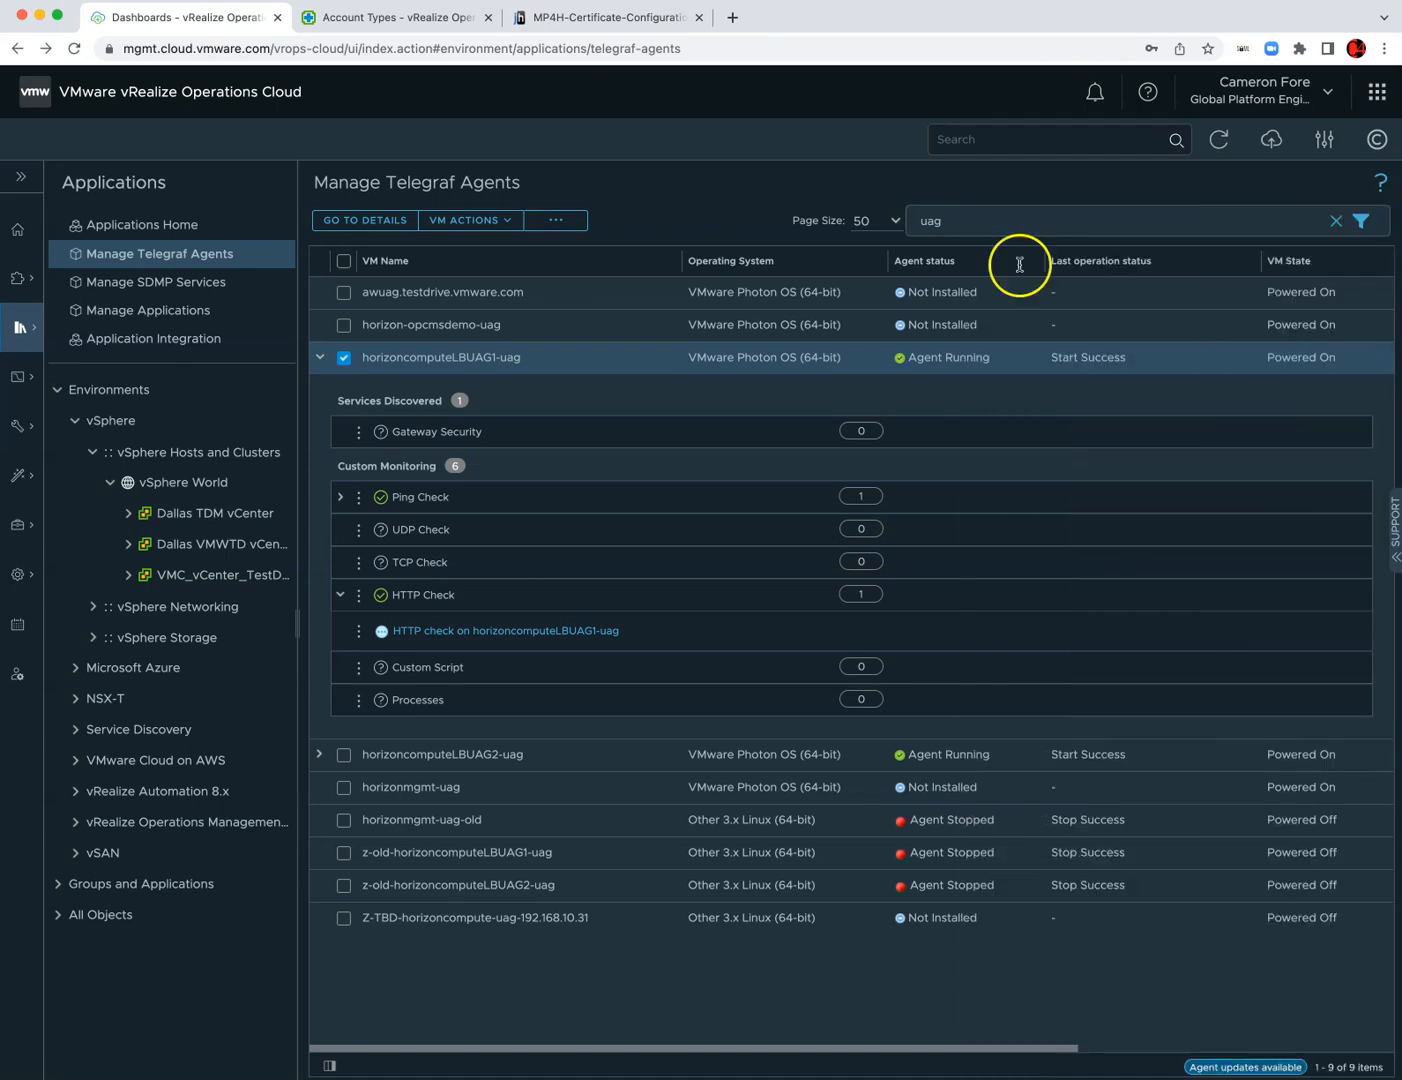
- Open the Horizon World Overview dashboard and list the recently used dashboards
click(18, 380)
click(67, 428)
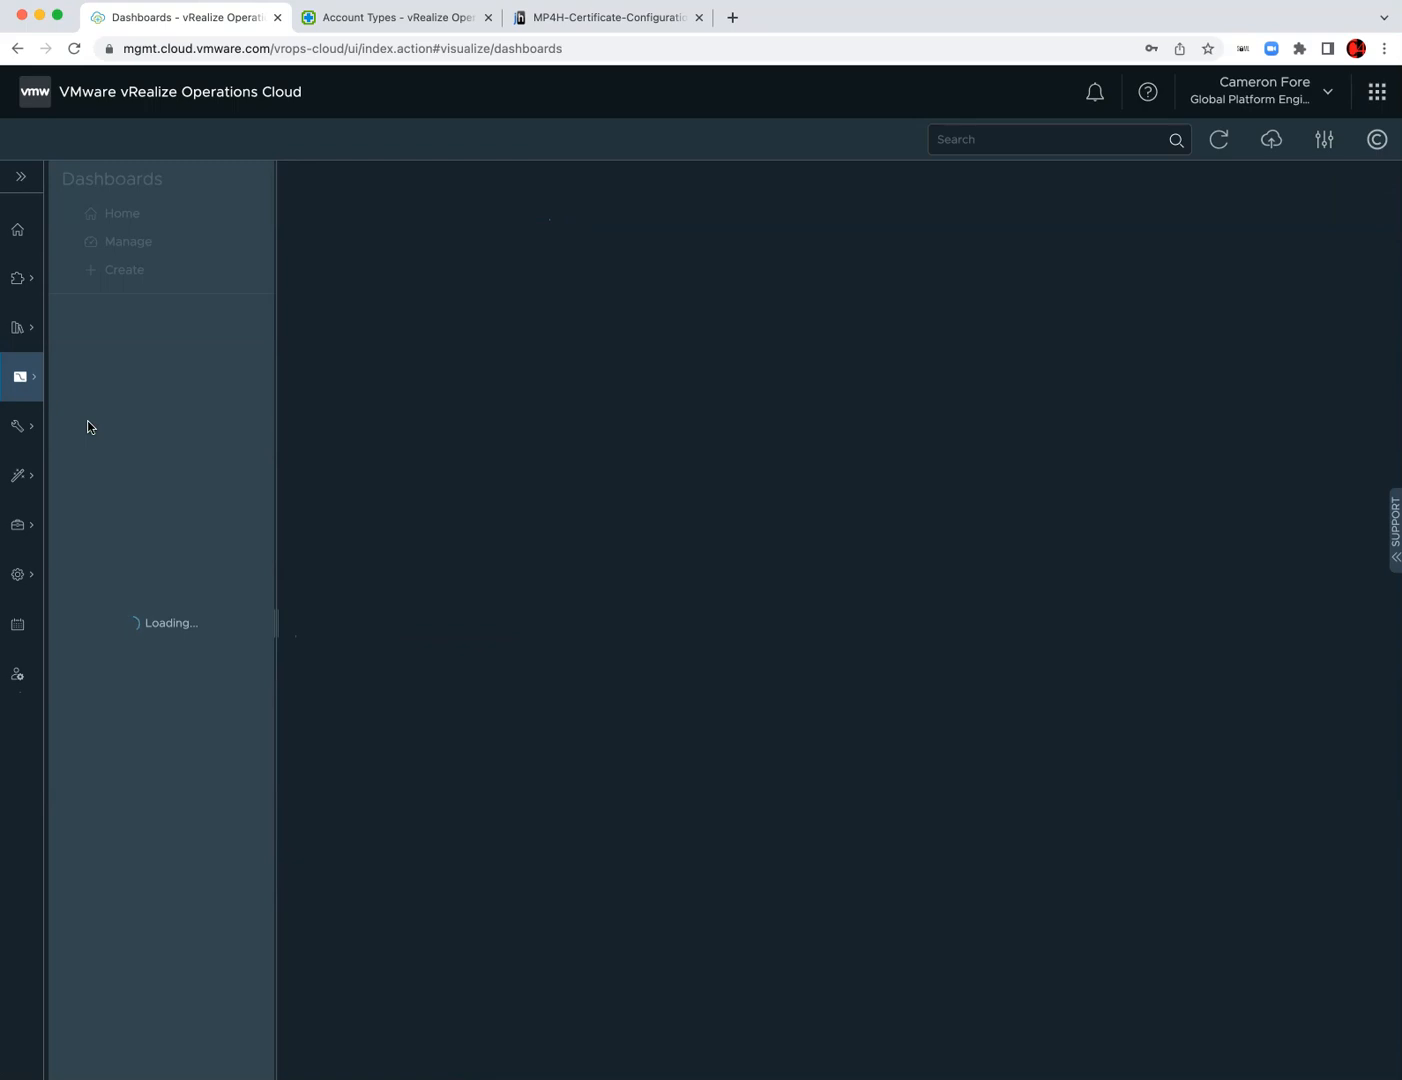
click(127, 346)
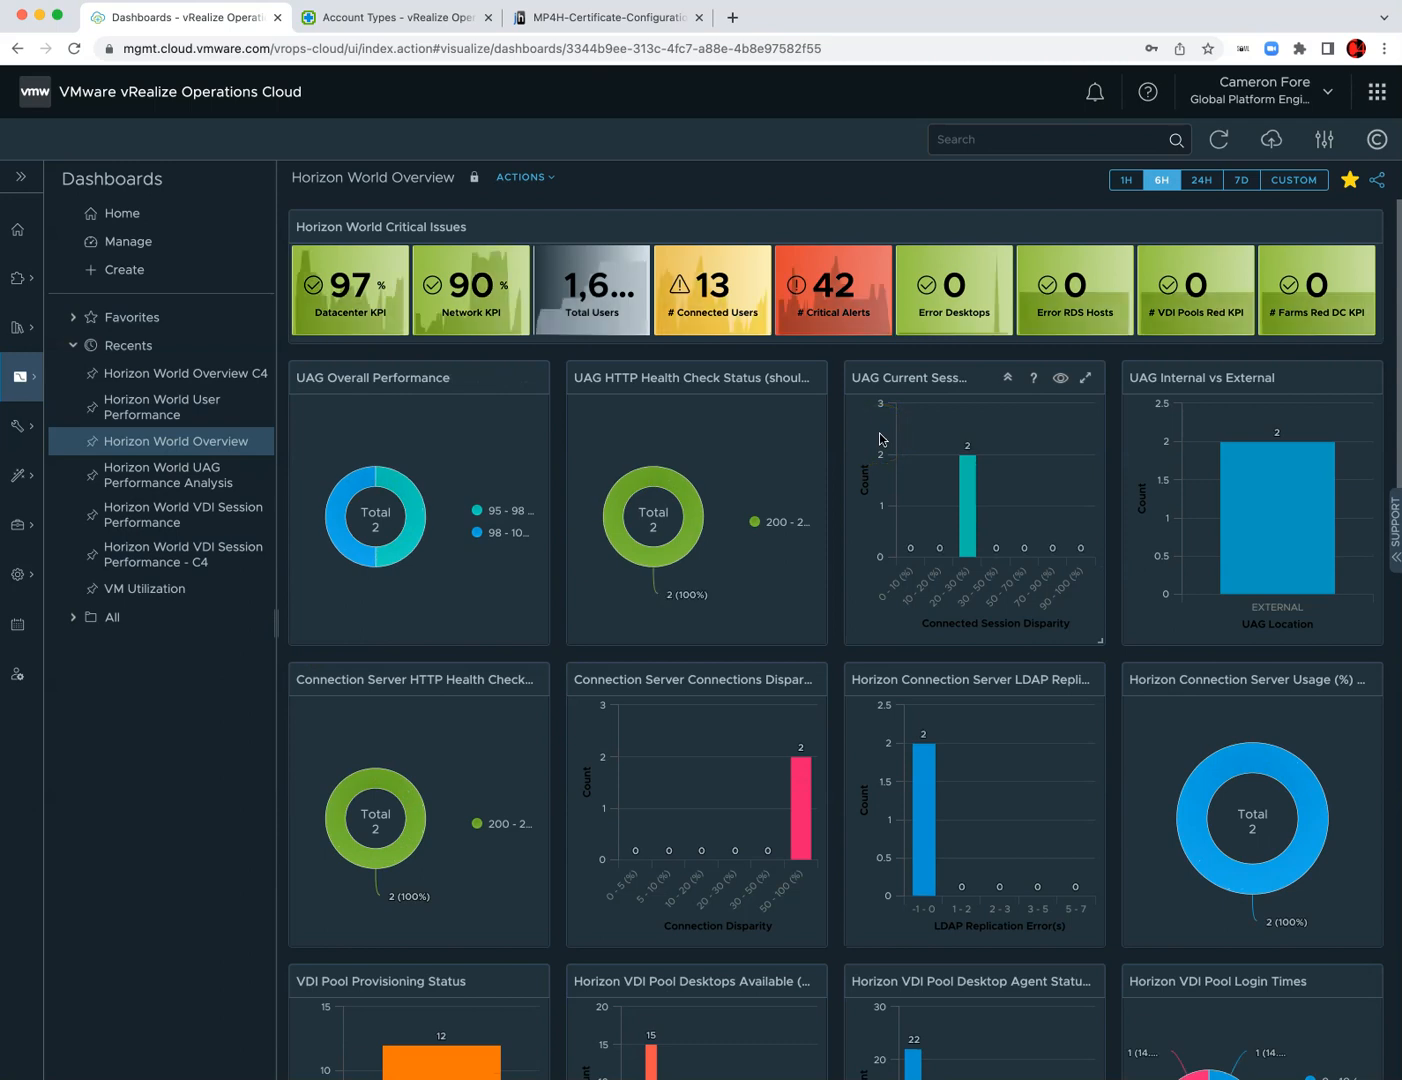
click(457, 344)
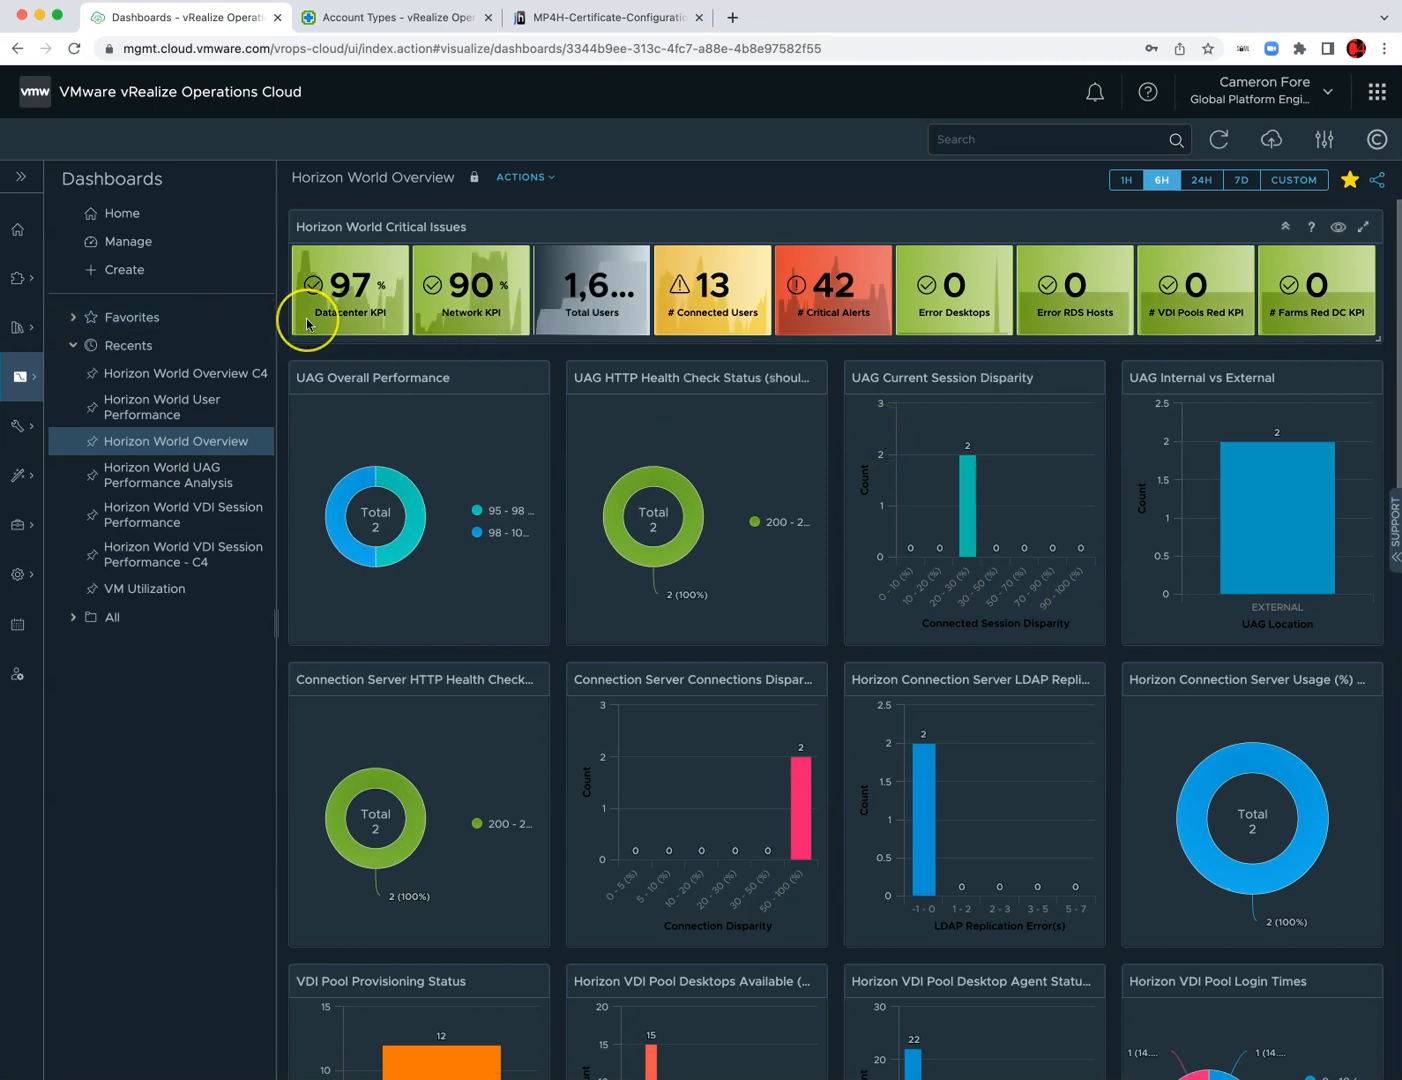
- Open the trend details of the Datacenter KPI in the Horizon World Critical Issues scoreboard
mouse_move(306, 317)
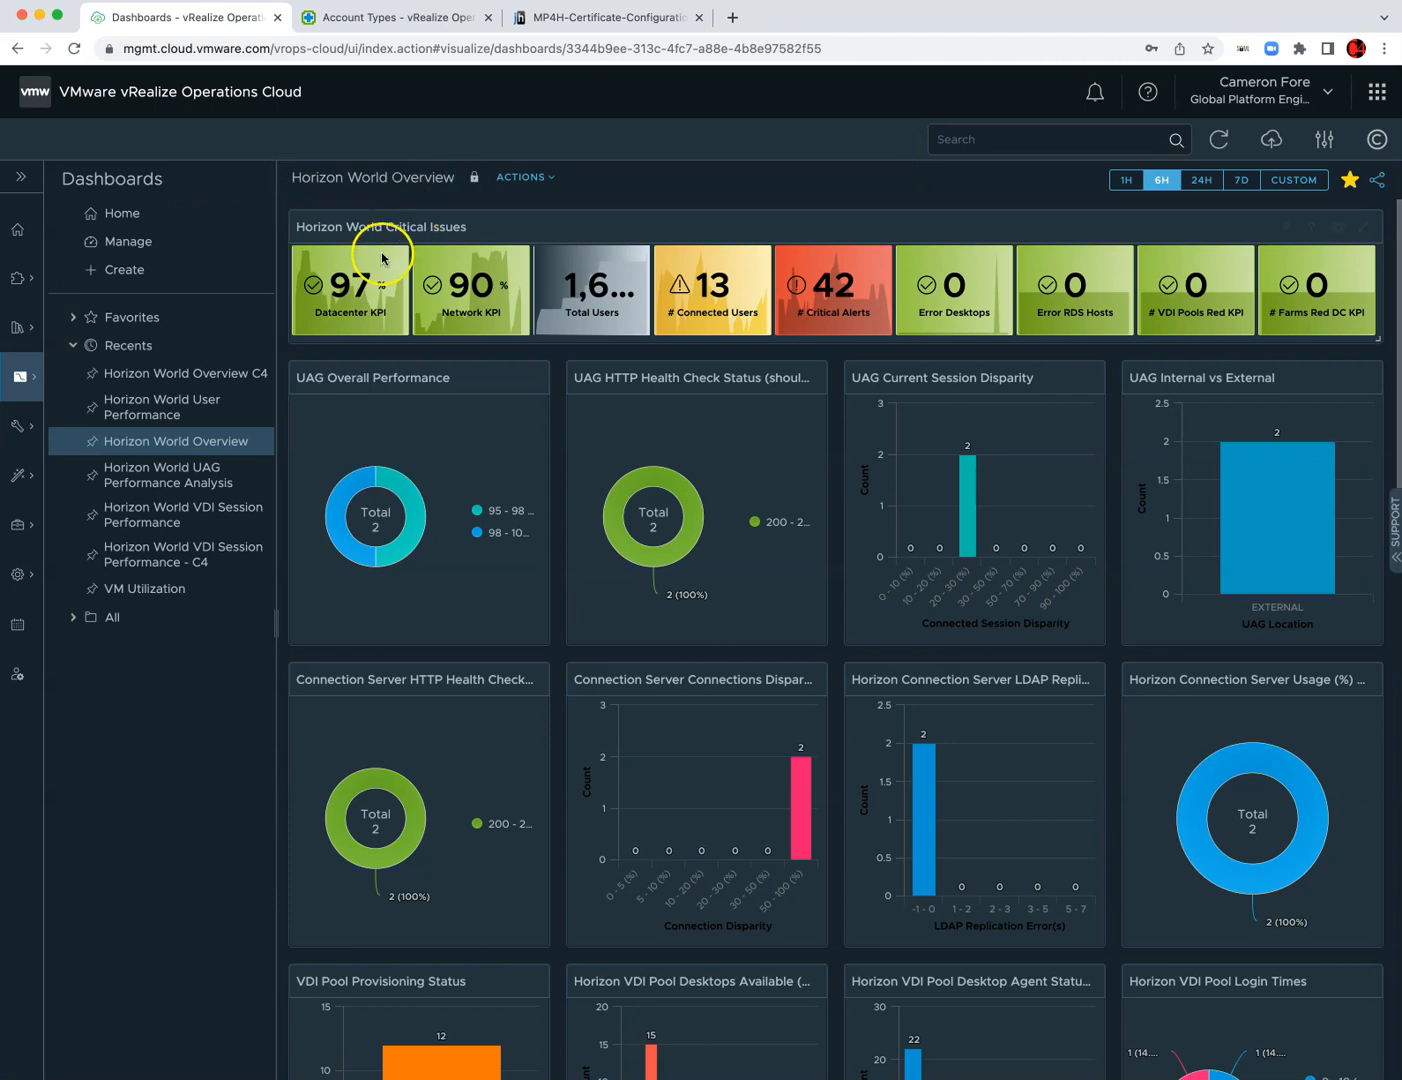
mouse_move(495, 316)
click(360, 317)
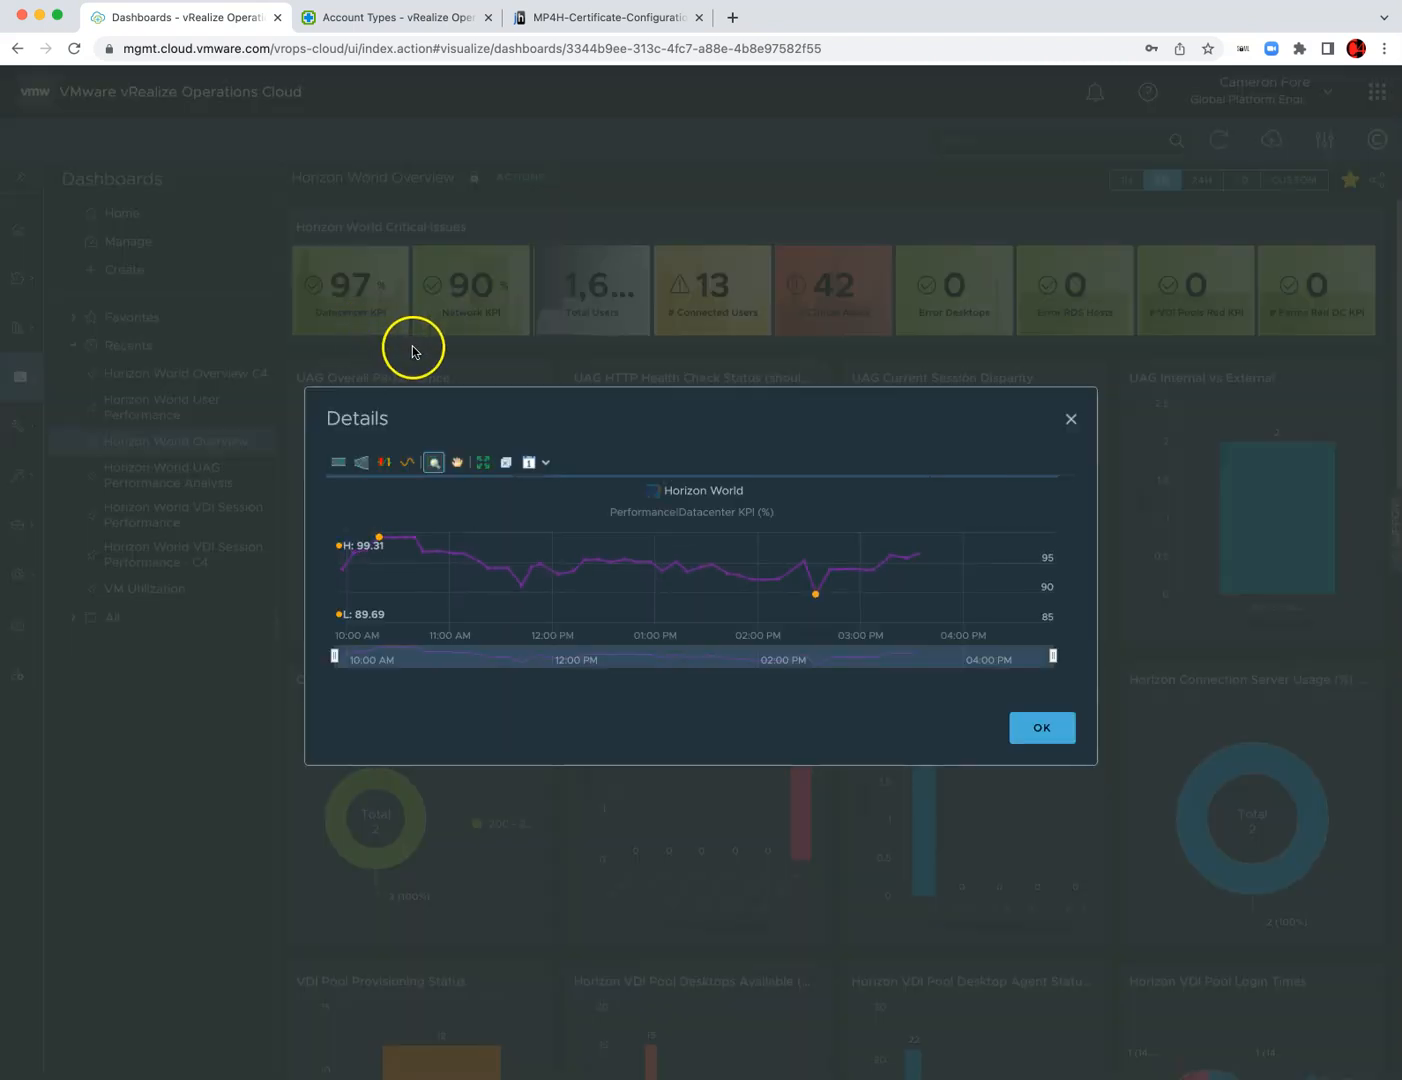
- Widen the Datacenter KPI trend's date range to about one month, Sep 6 to Oct 6, and close the details
mouse_move(522, 545)
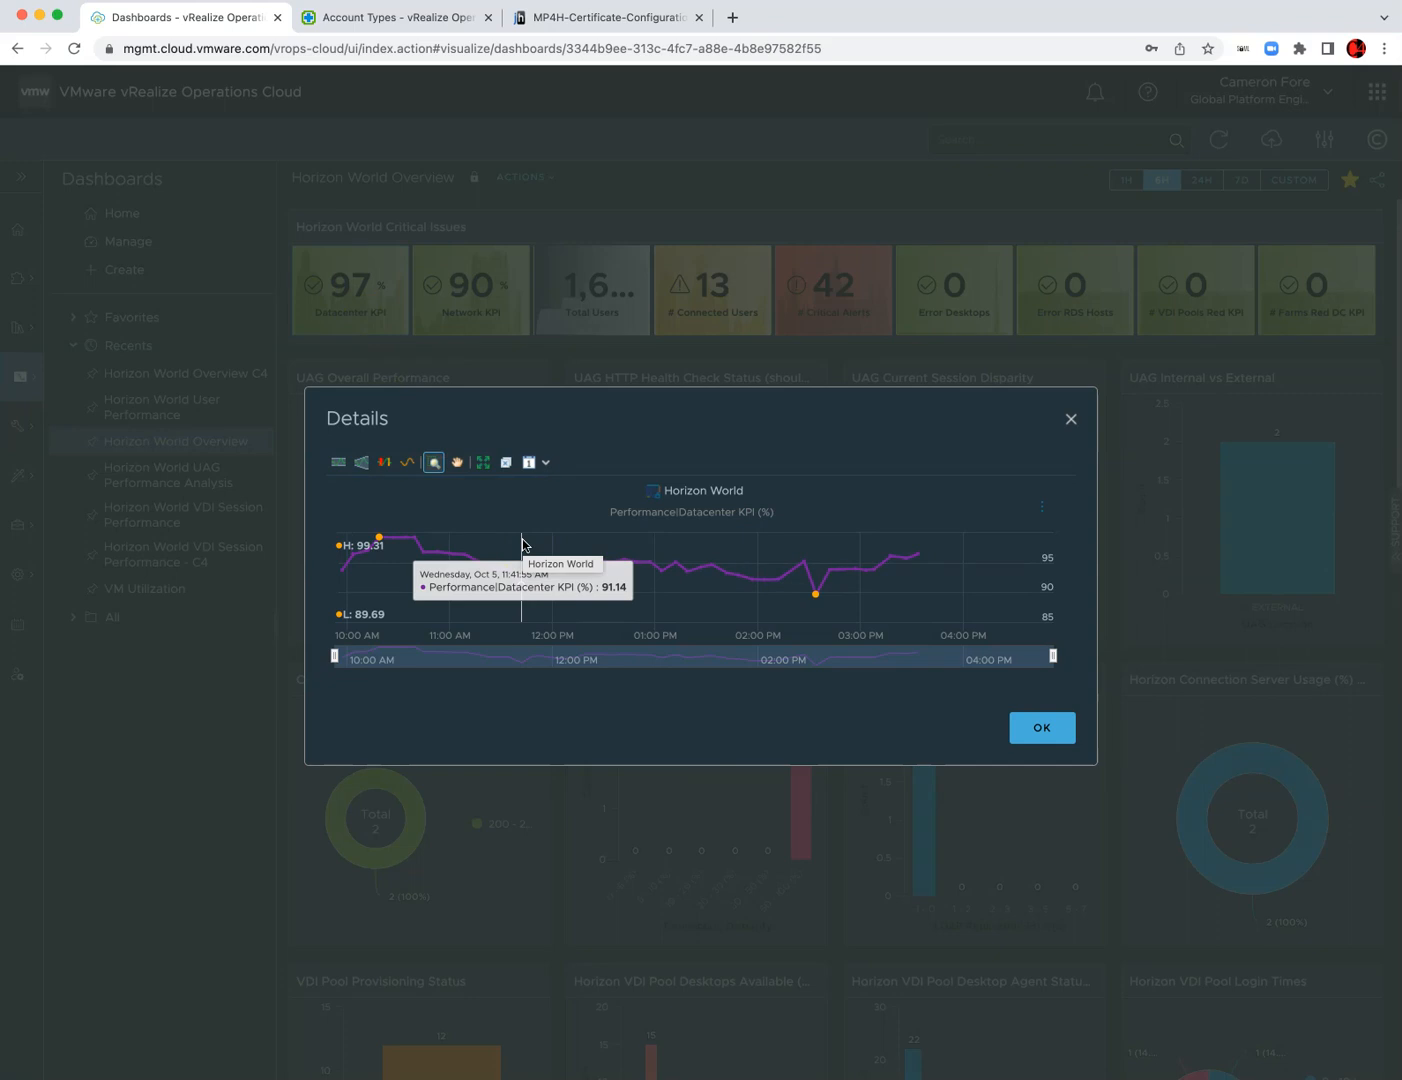
click(548, 465)
click(657, 502)
click(639, 624)
click(730, 620)
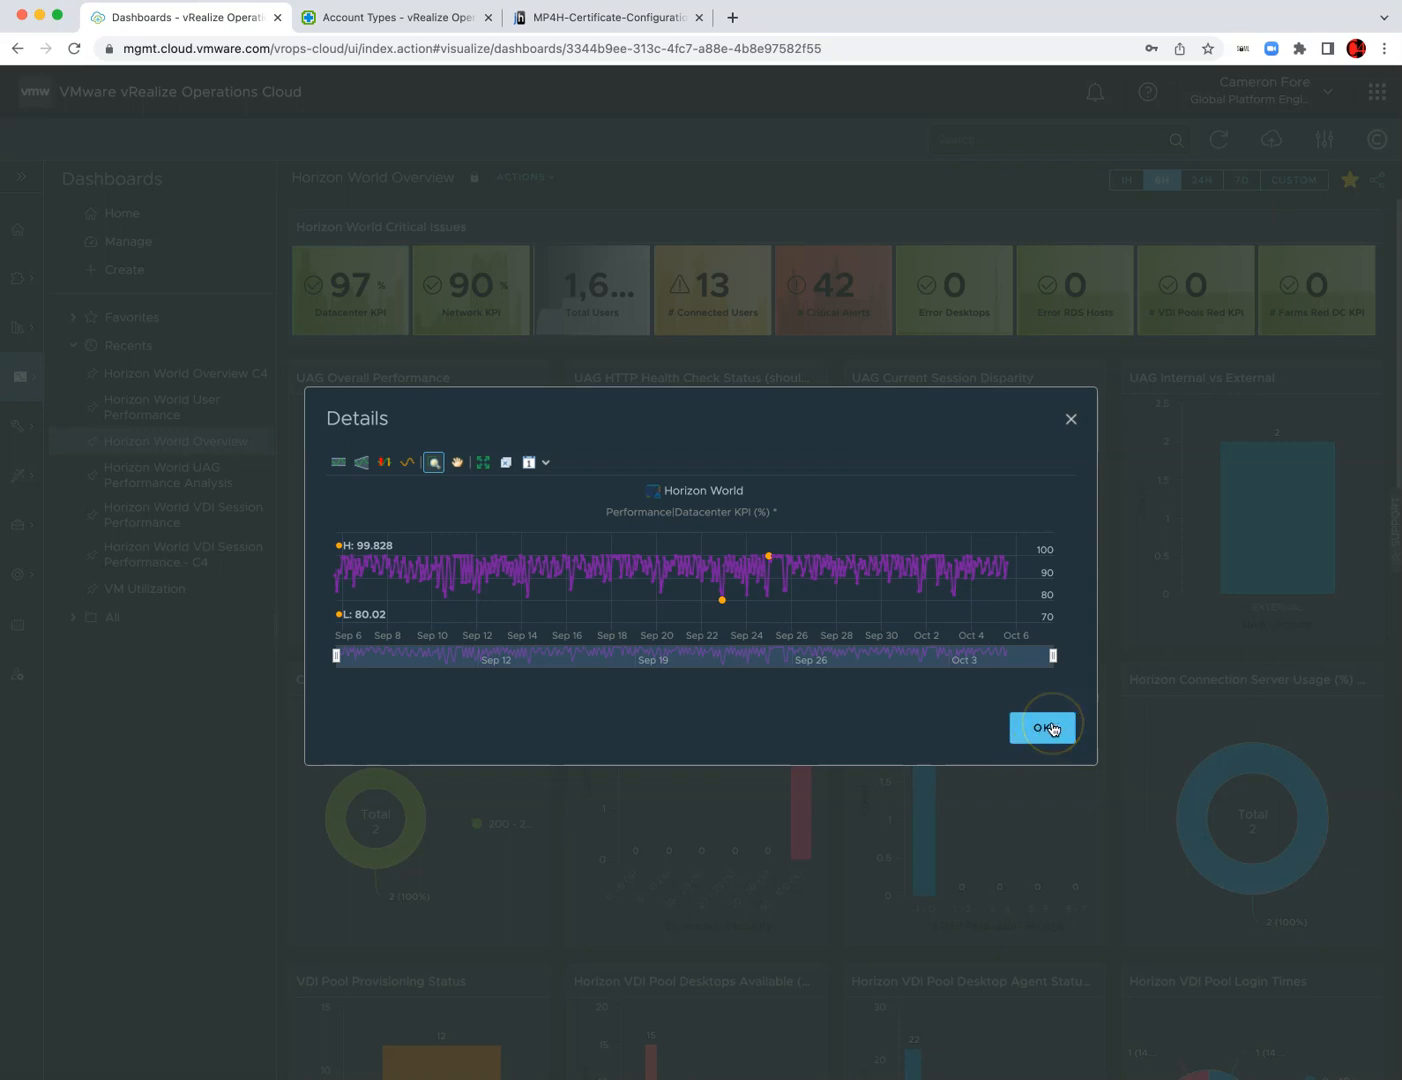
click(1043, 727)
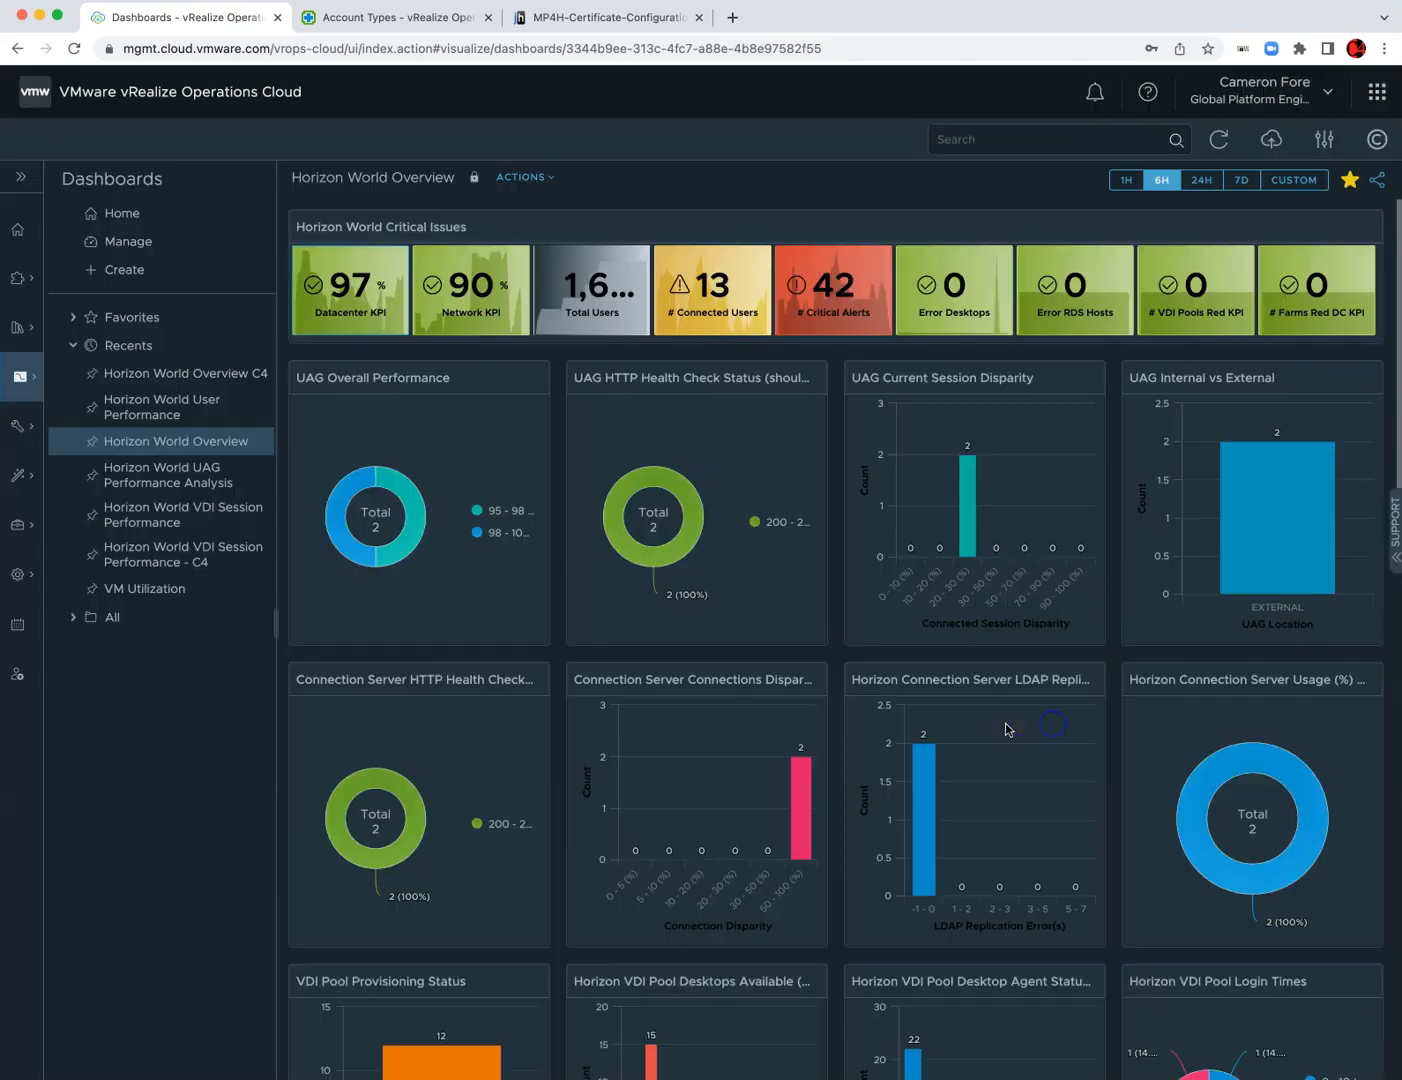
- View the Network KPI trend details in the Horizon World Critical Issues scoreboard and close them
click(502, 326)
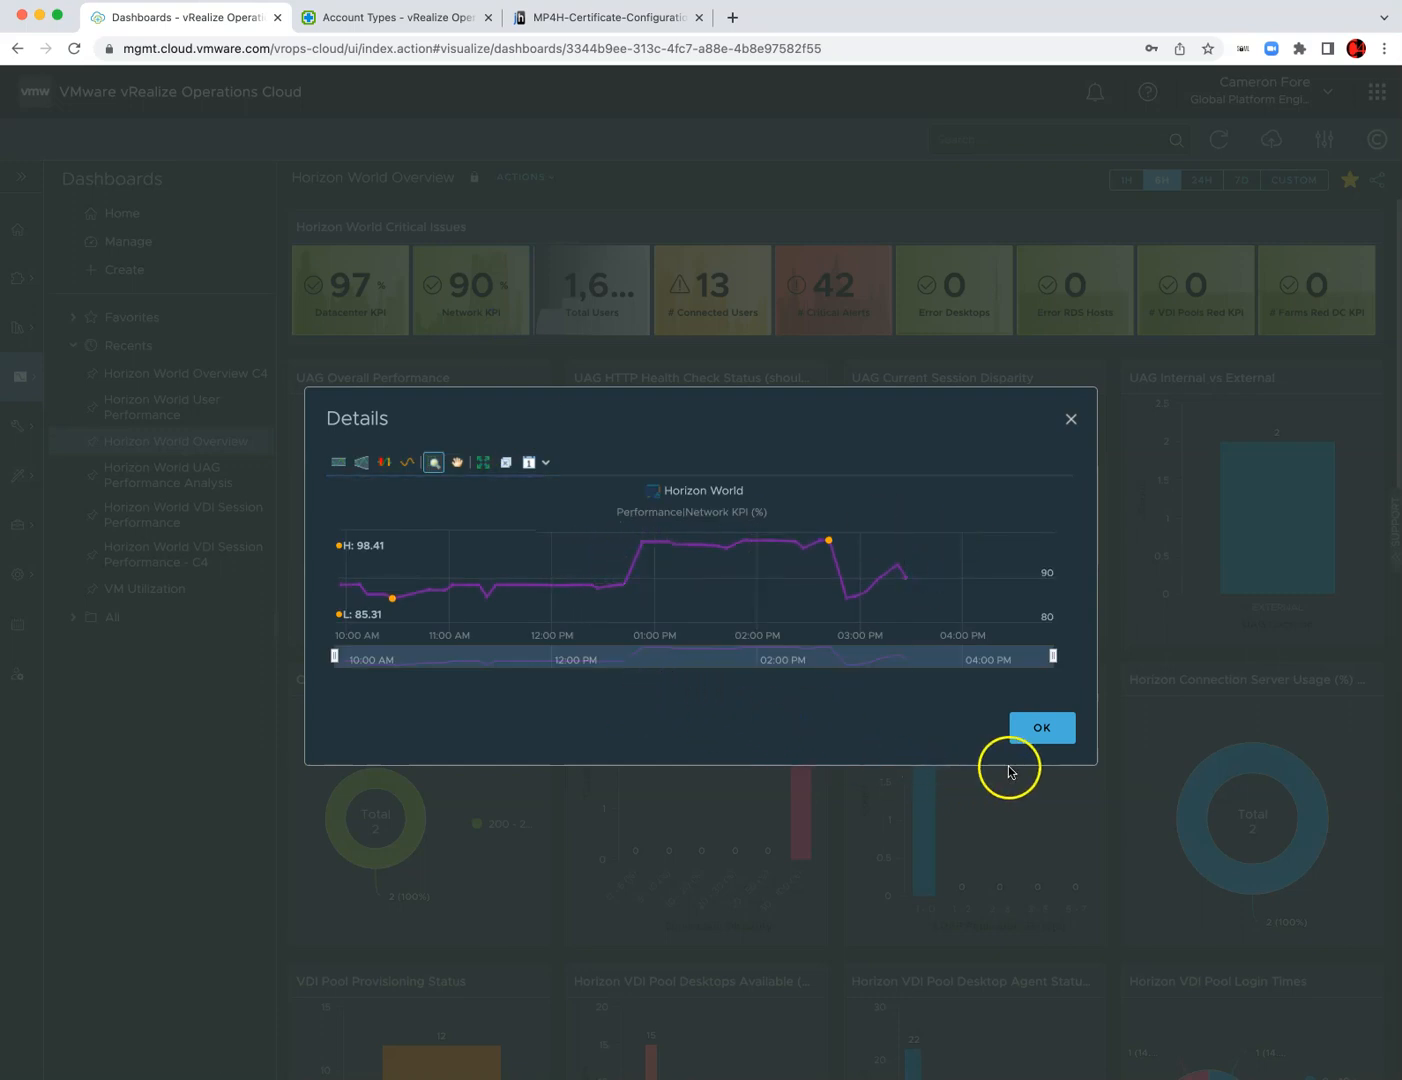
click(1035, 733)
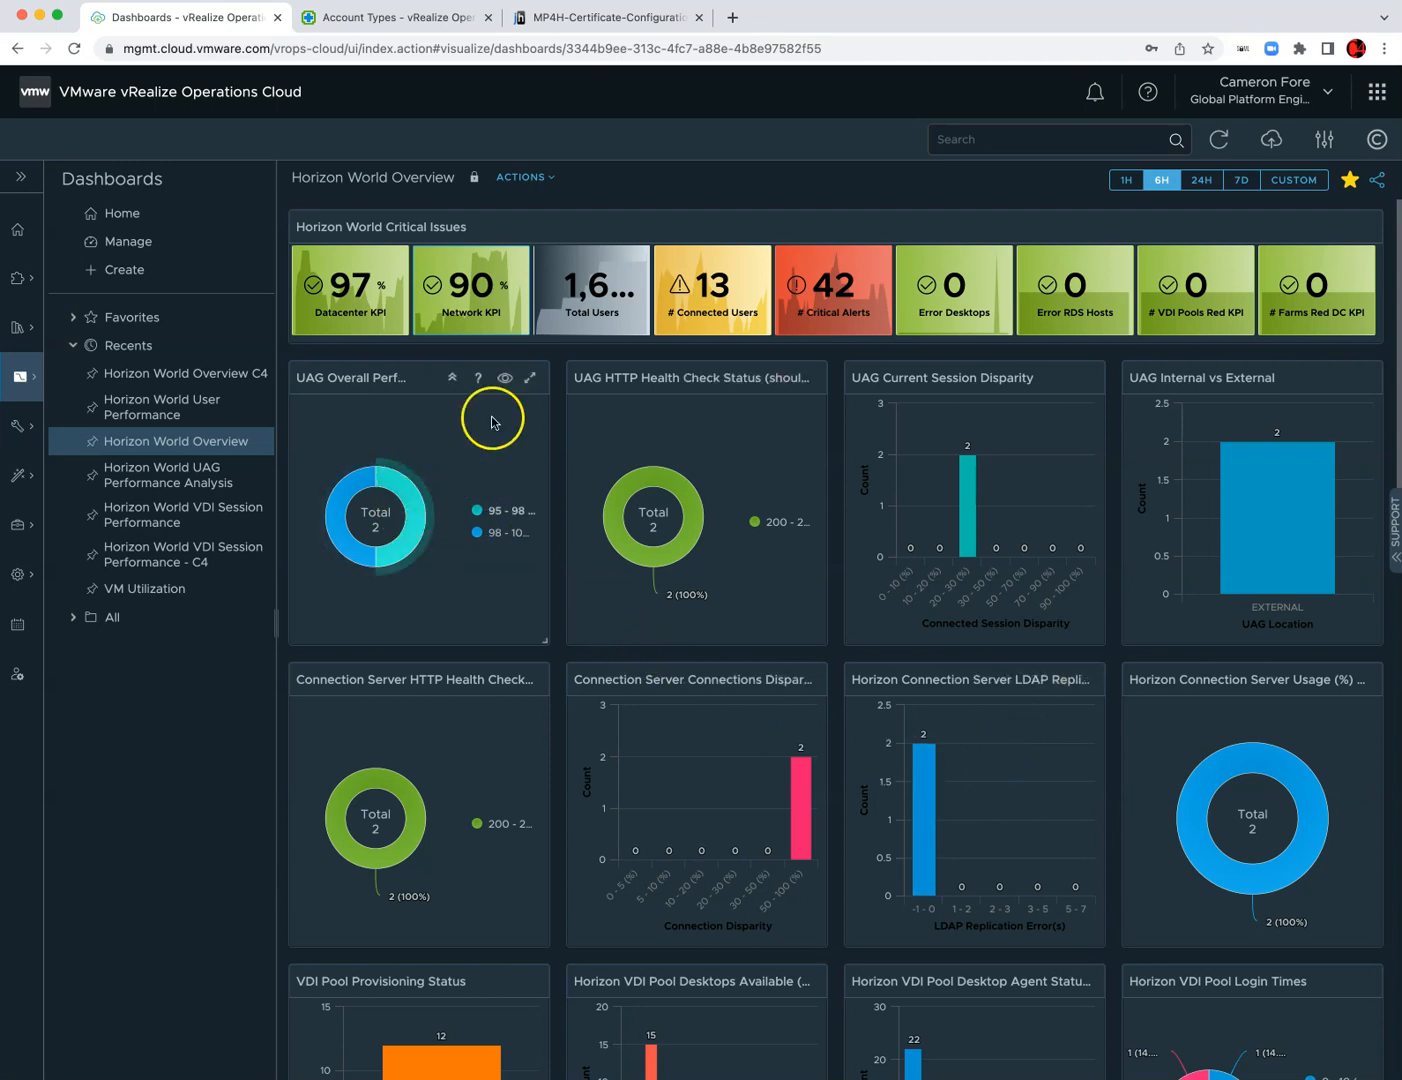
- Enlarge the UAG Overall Performance widget, review the metrics of the UAG in the 95 - 98 % segment, and restore the widget without its list
click(528, 377)
click(295, 415)
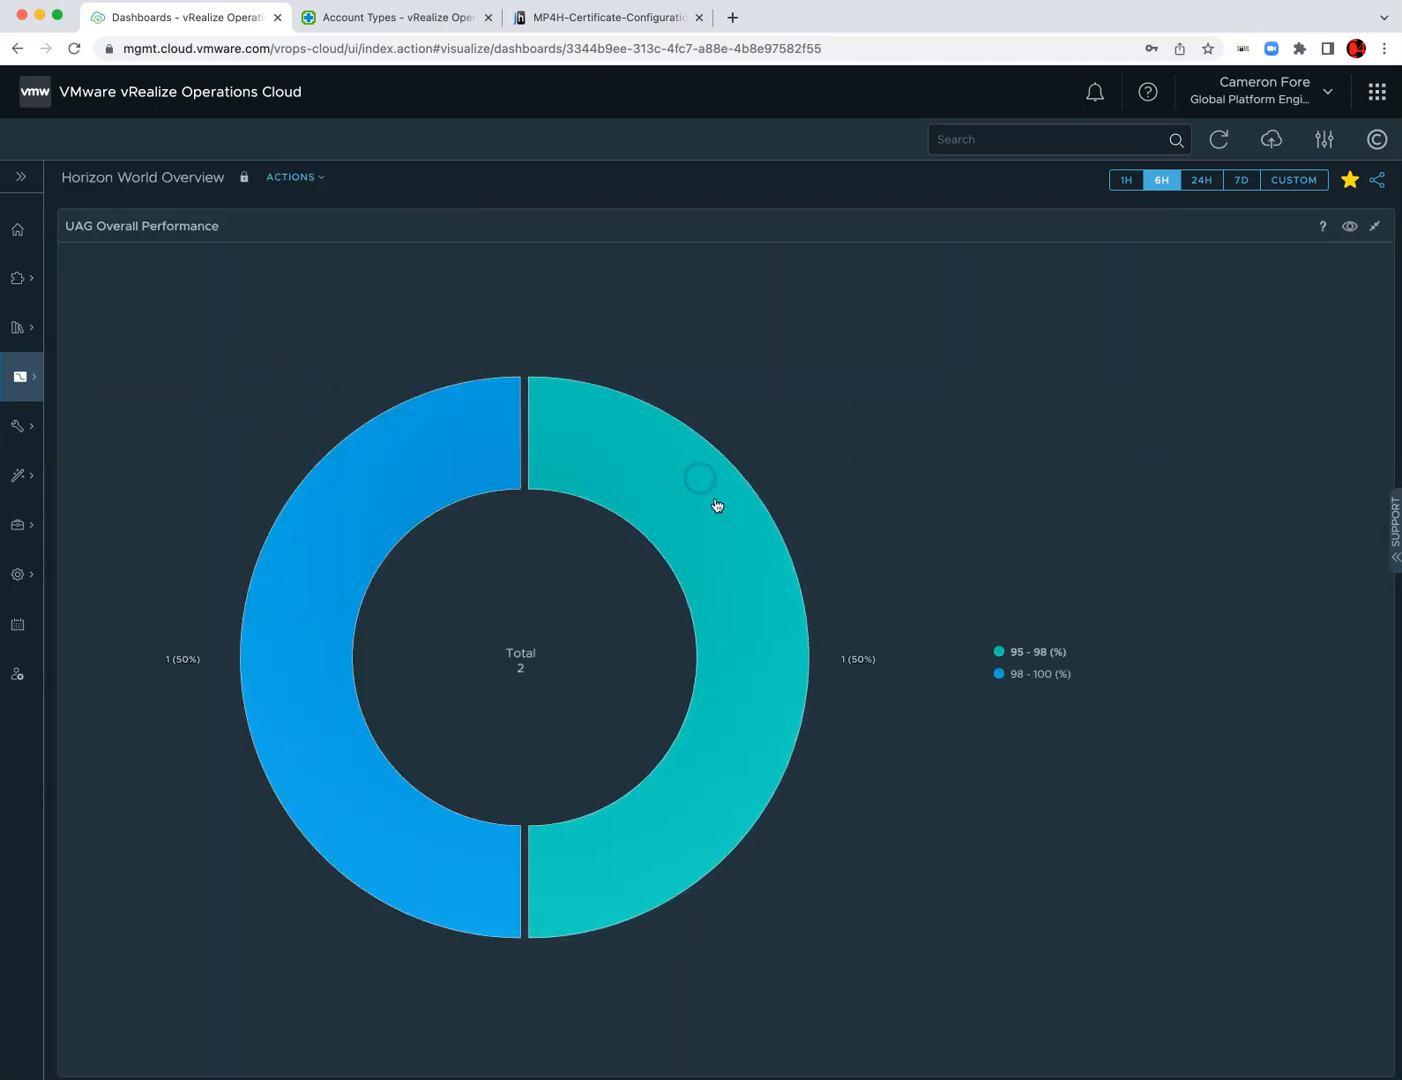
click(717, 512)
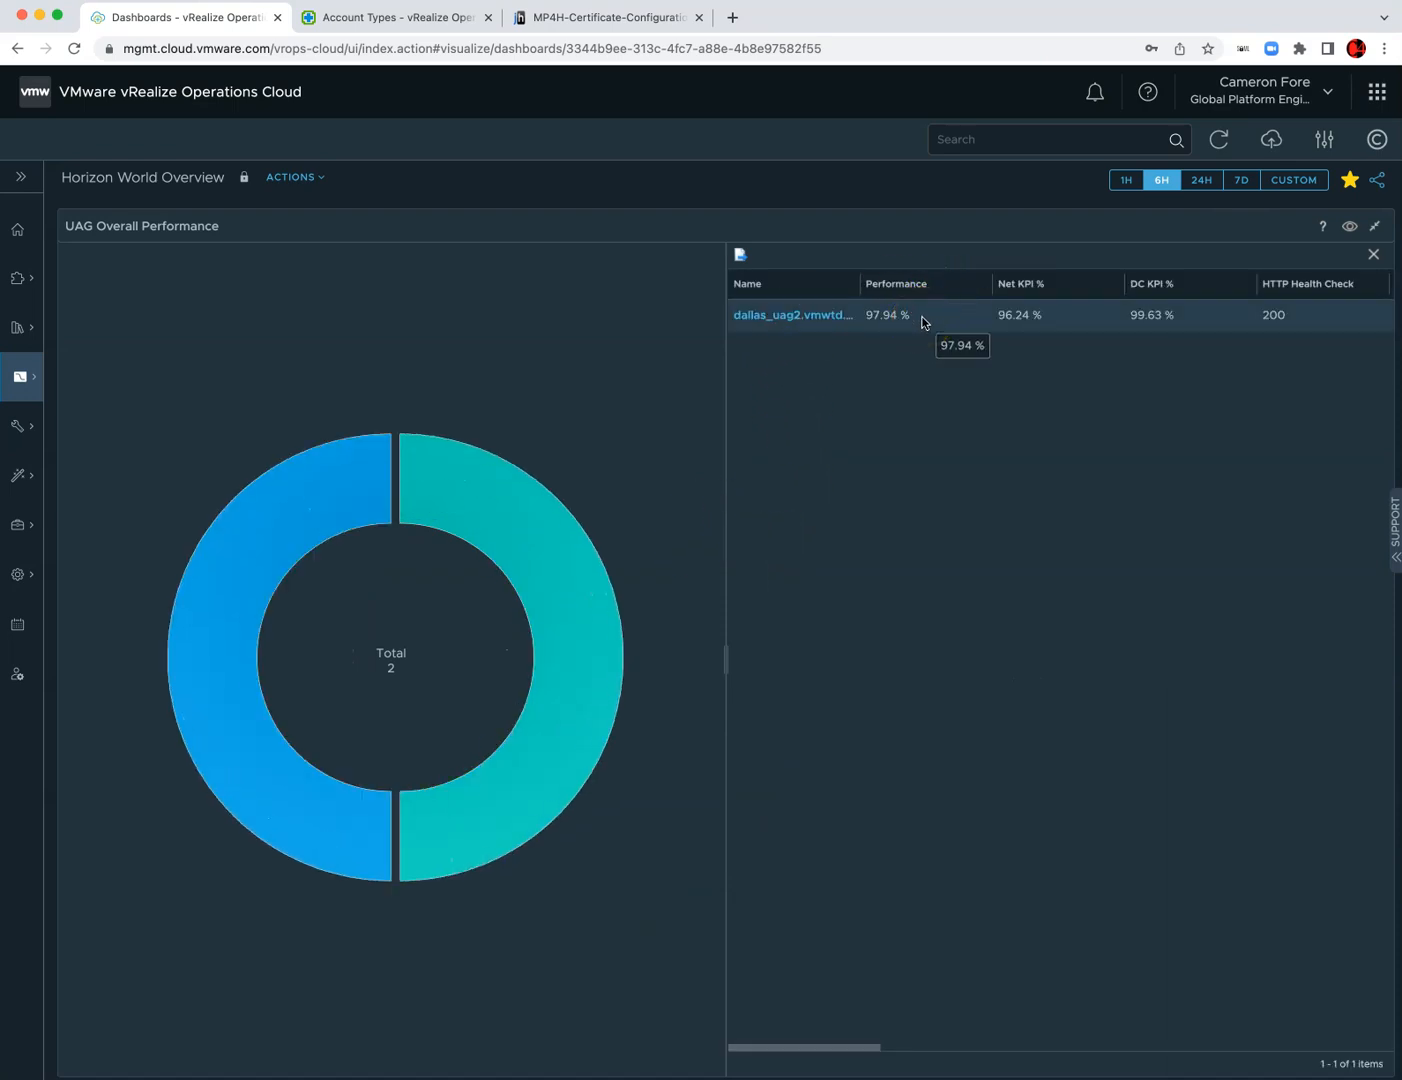
click(922, 322)
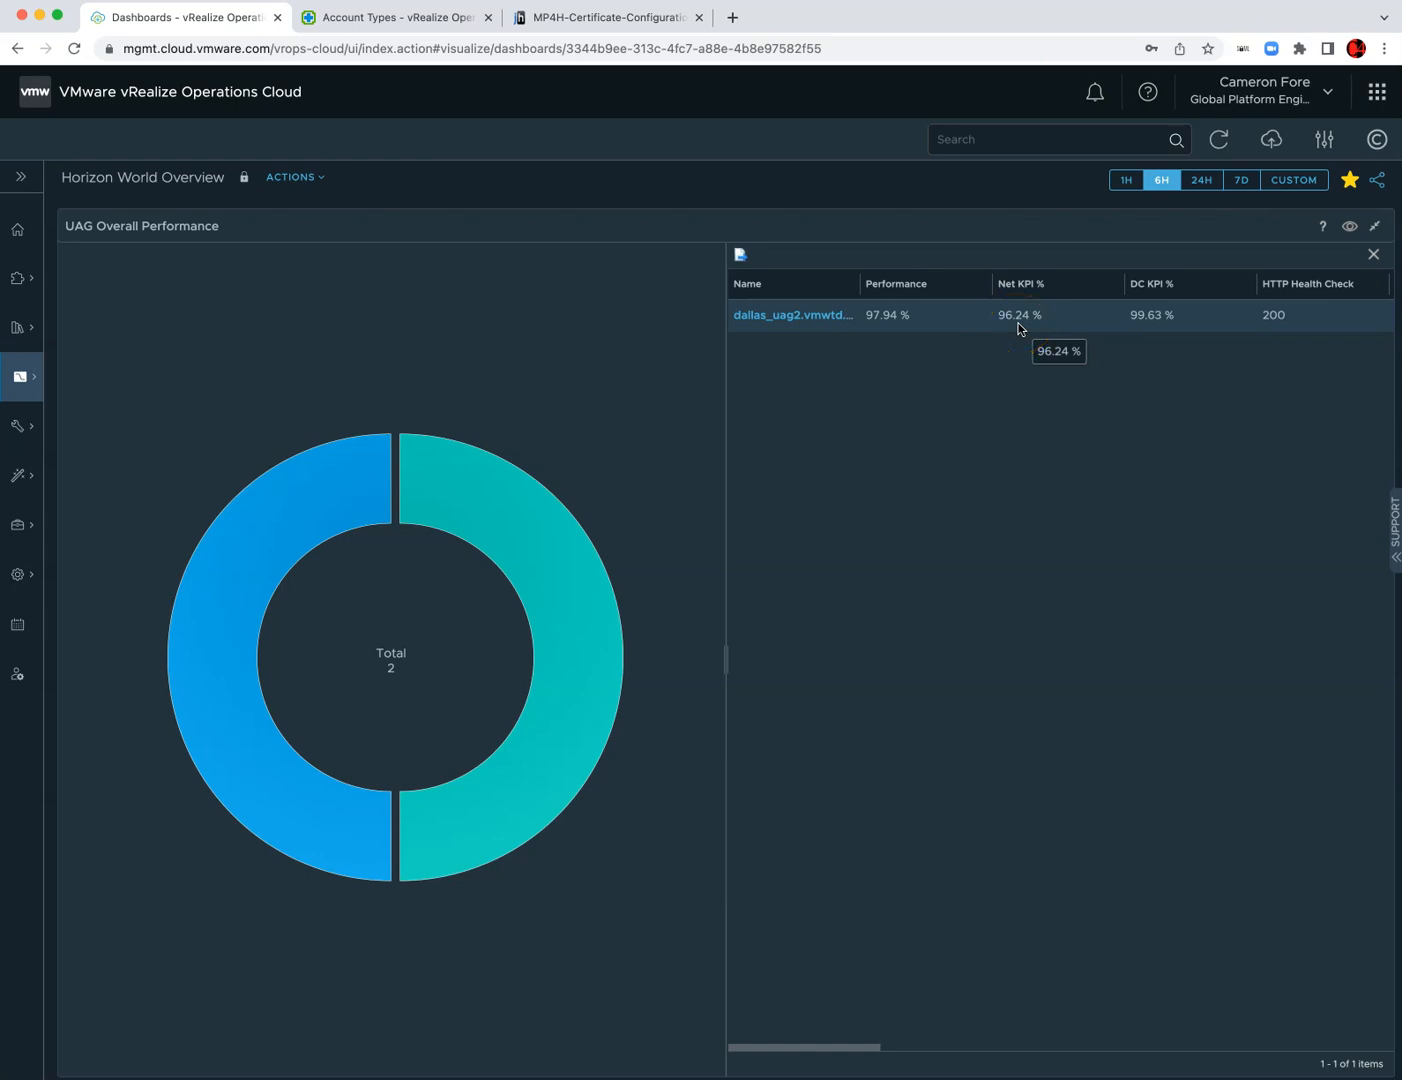
scroll(1288, 325, right, 4)
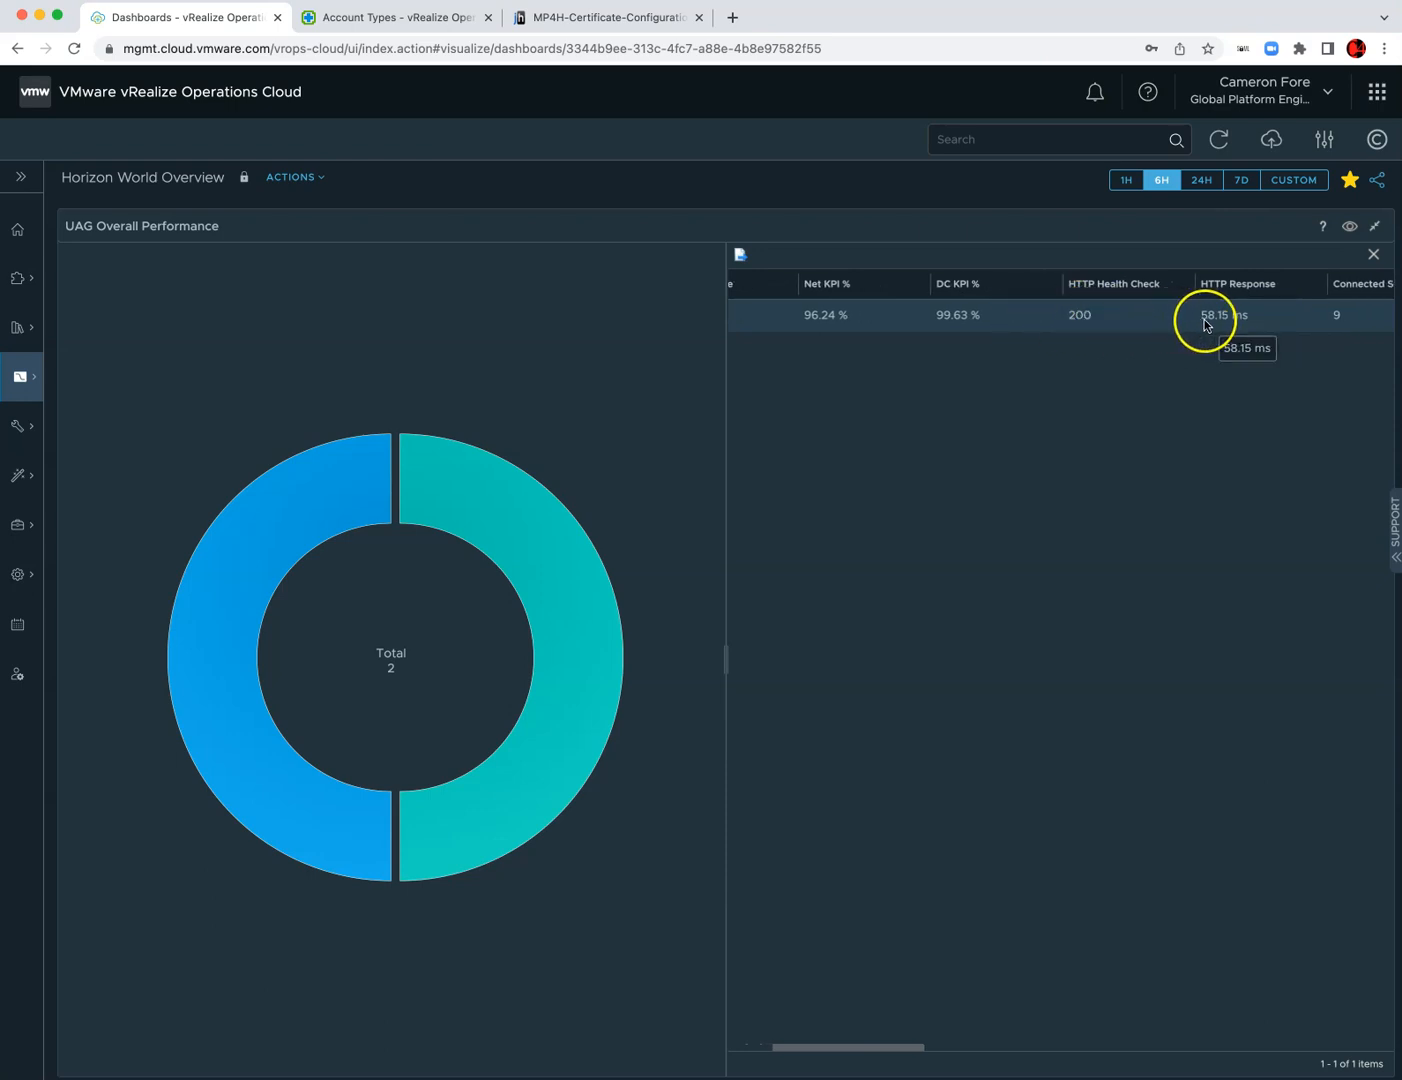
scroll(1205, 319, right, 1)
click(1372, 232)
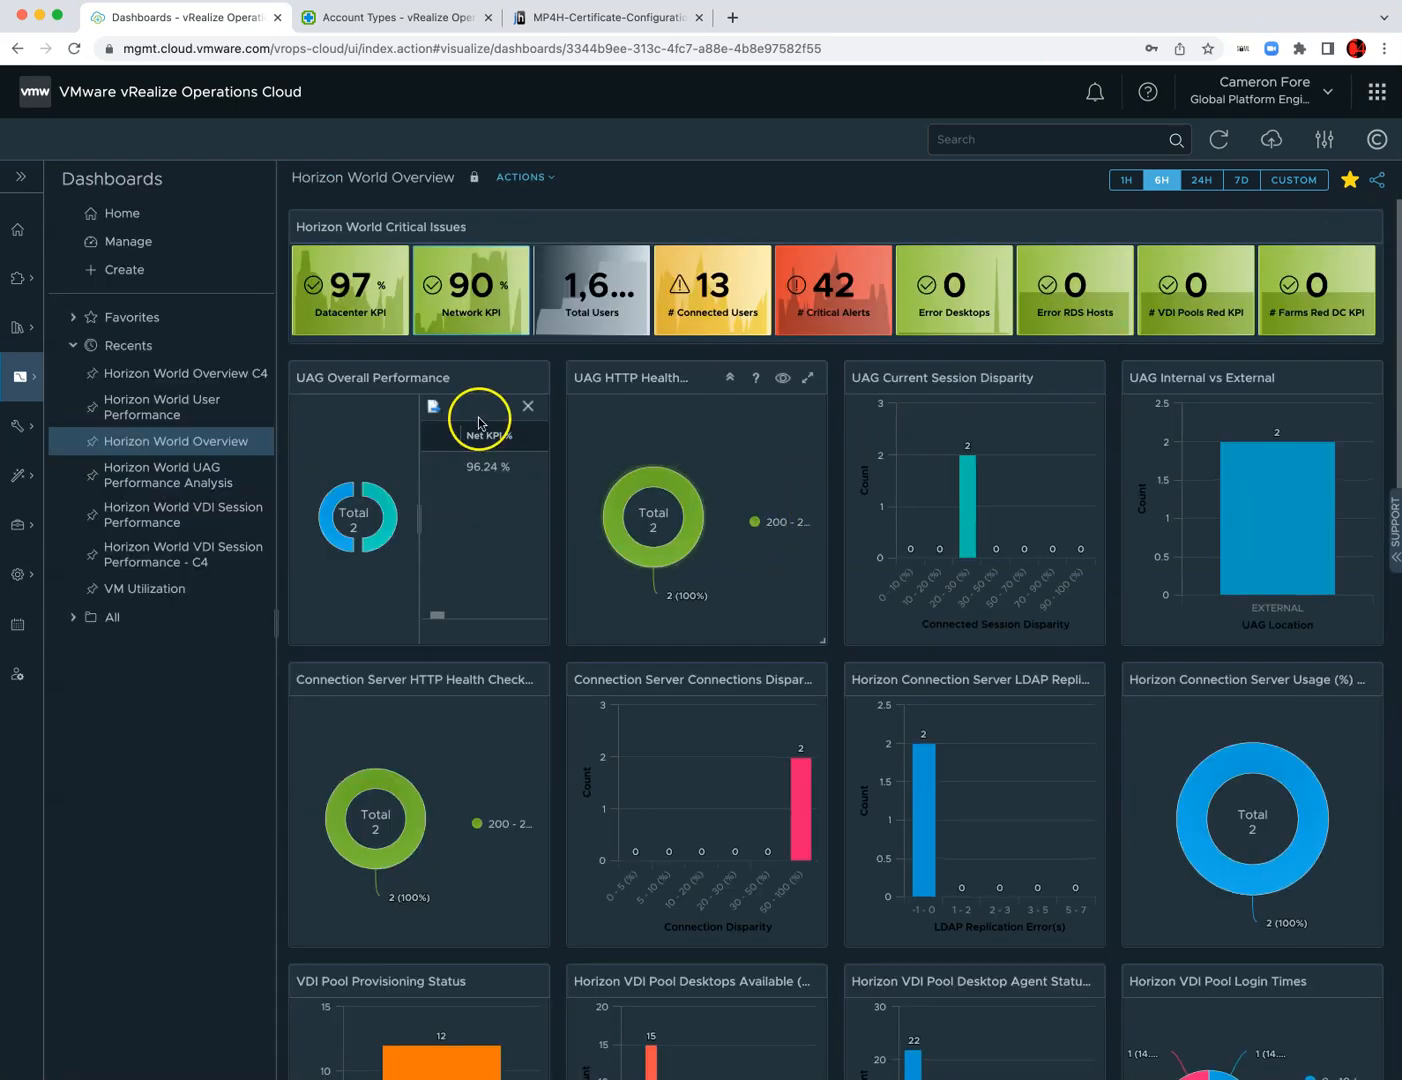
click(528, 406)
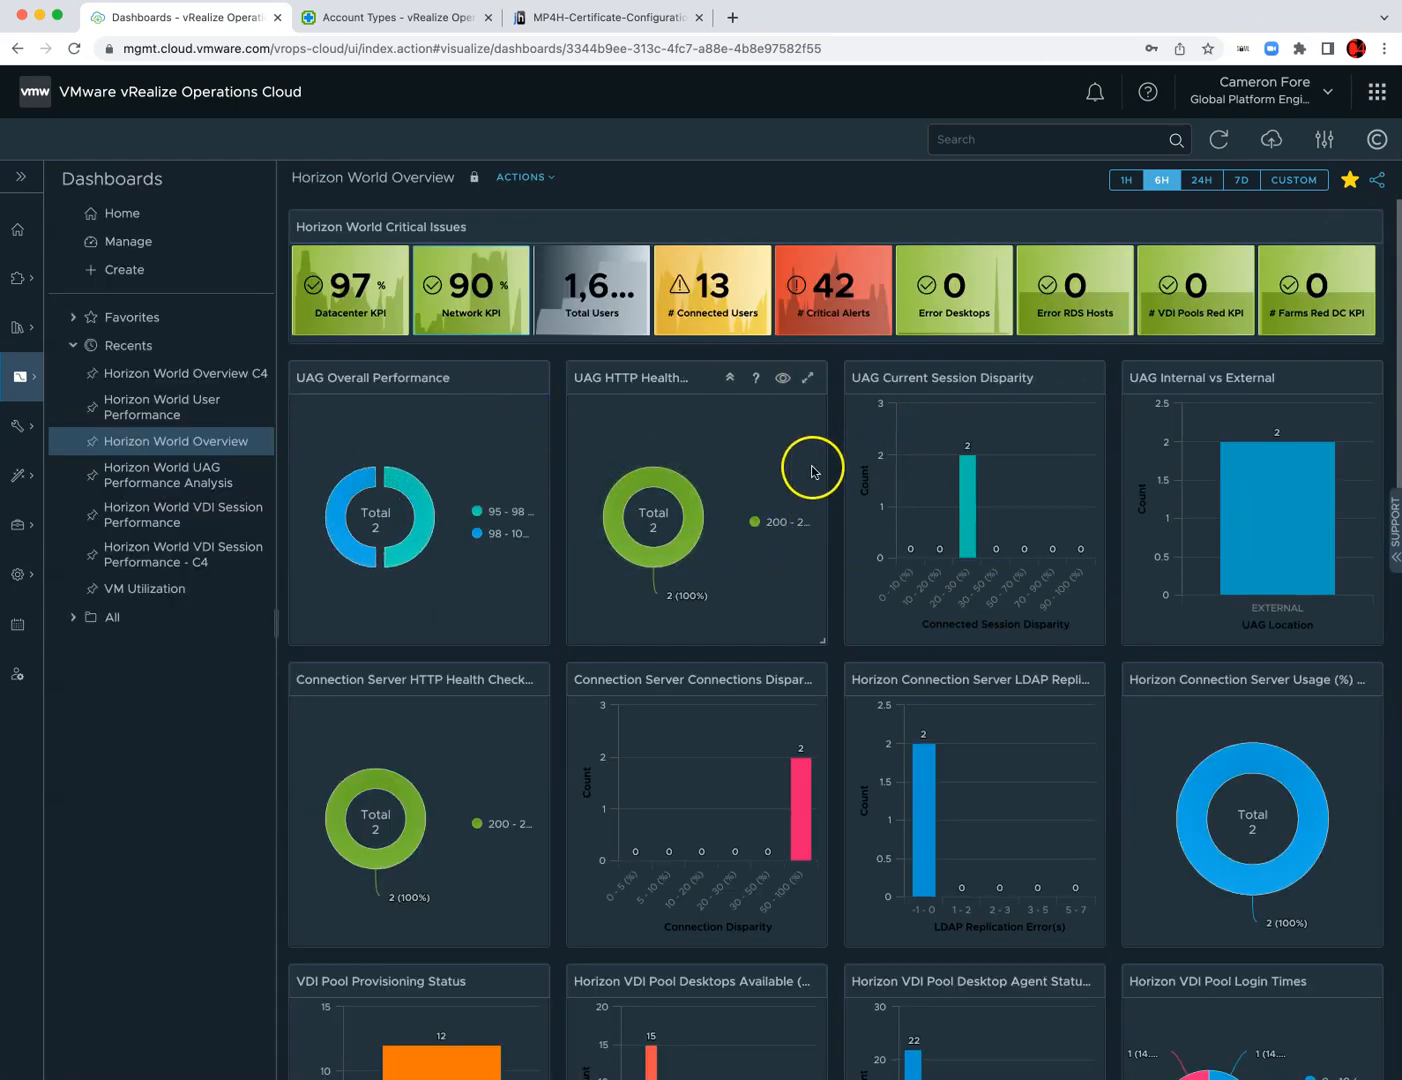
- Examine the Connection Server, VDI pool and RDS farm widgets of Horizon World Overview, including the distribution of VDI pool login times
scroll(811, 472, down, 1)
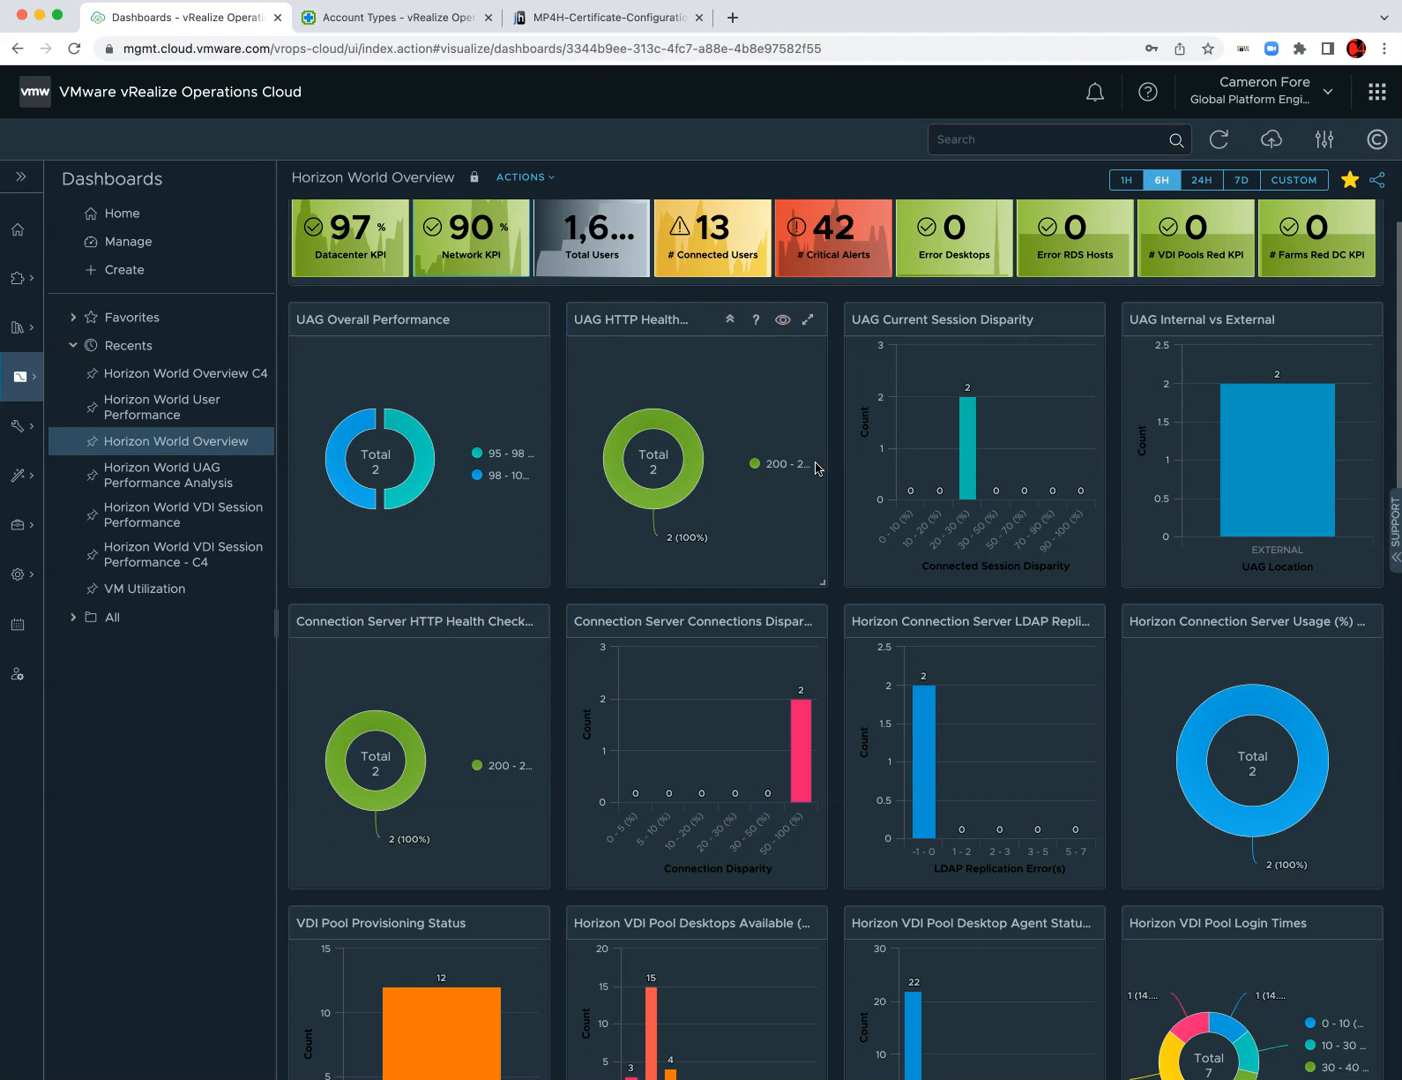
scroll(837, 672, down, 3)
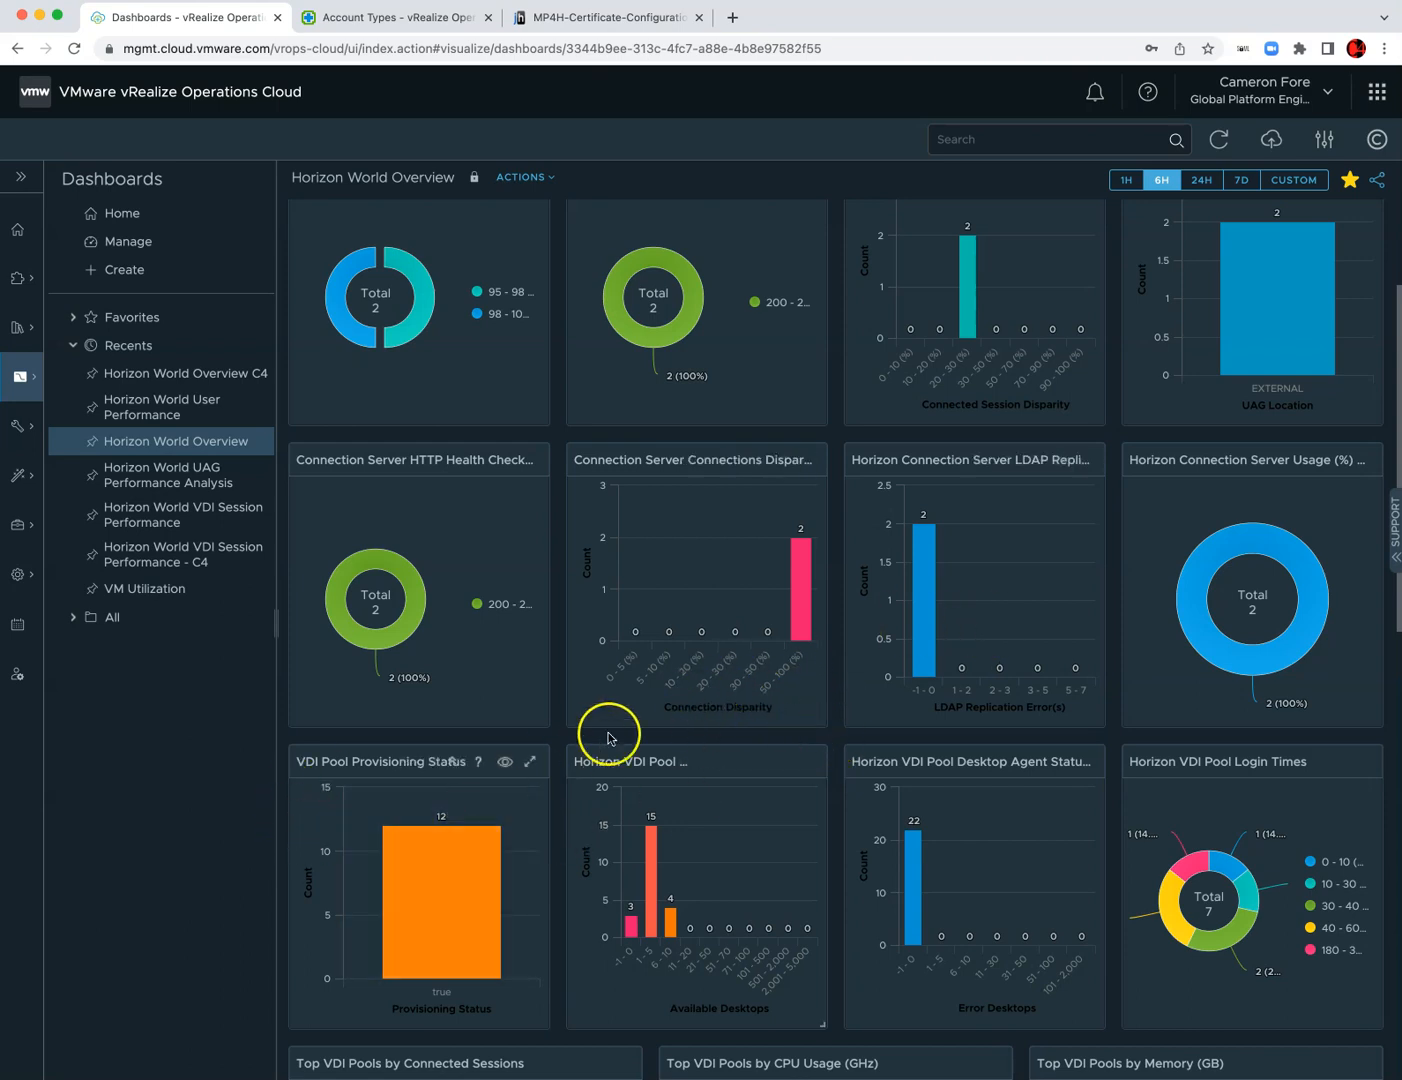
scroll(608, 738, down, 6)
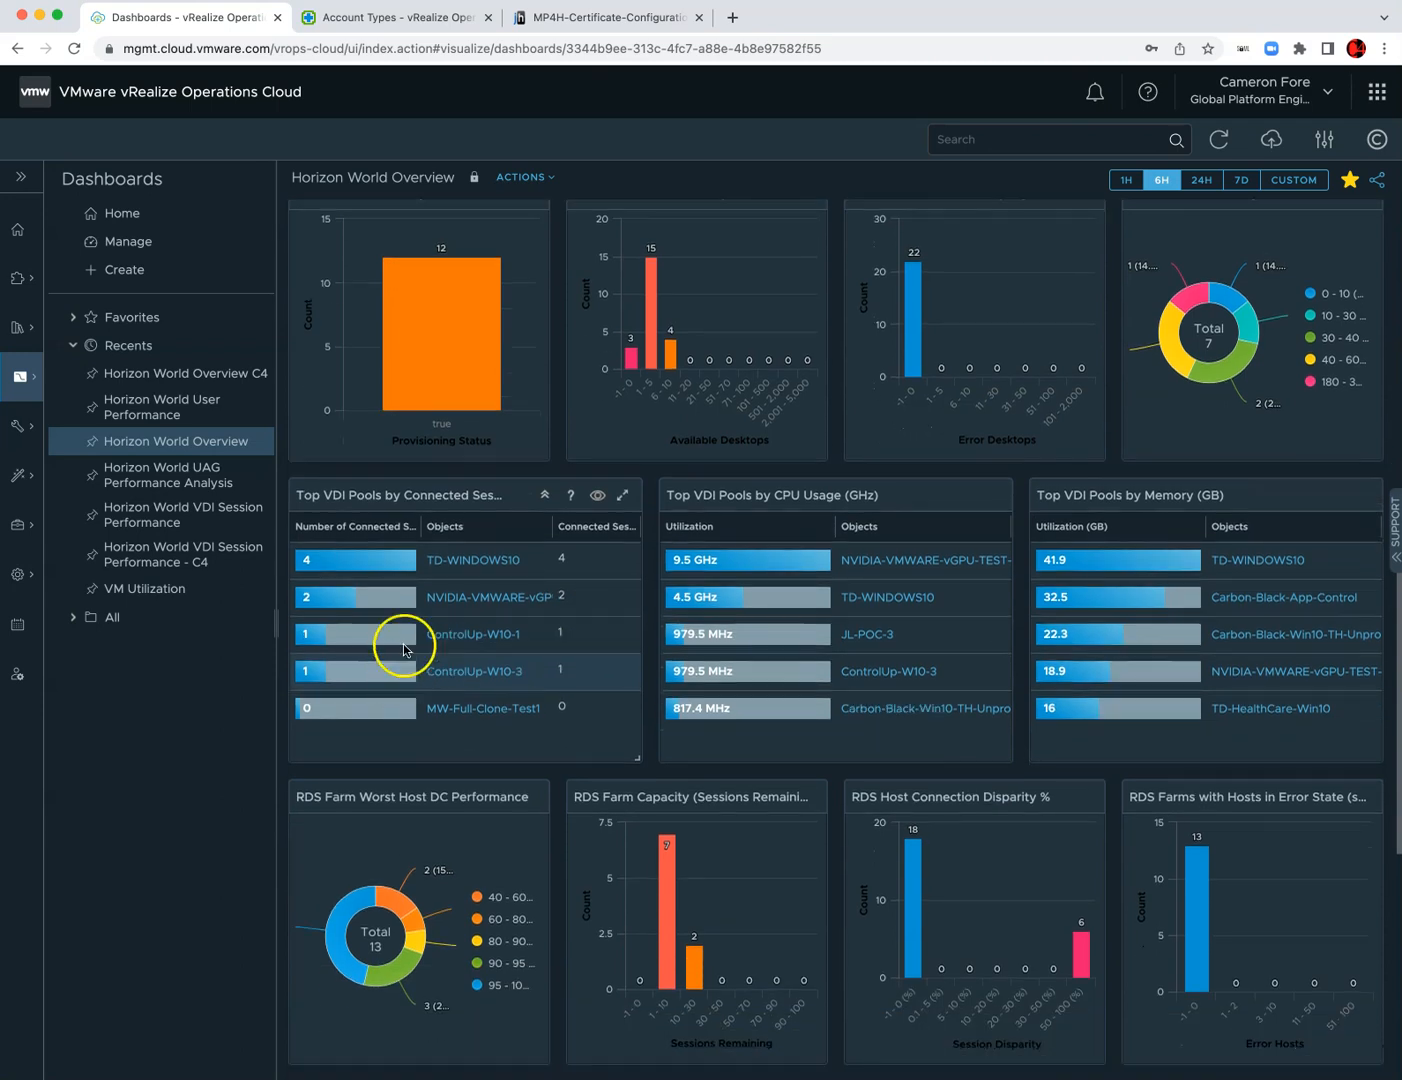
scroll(1008, 655, down, 2)
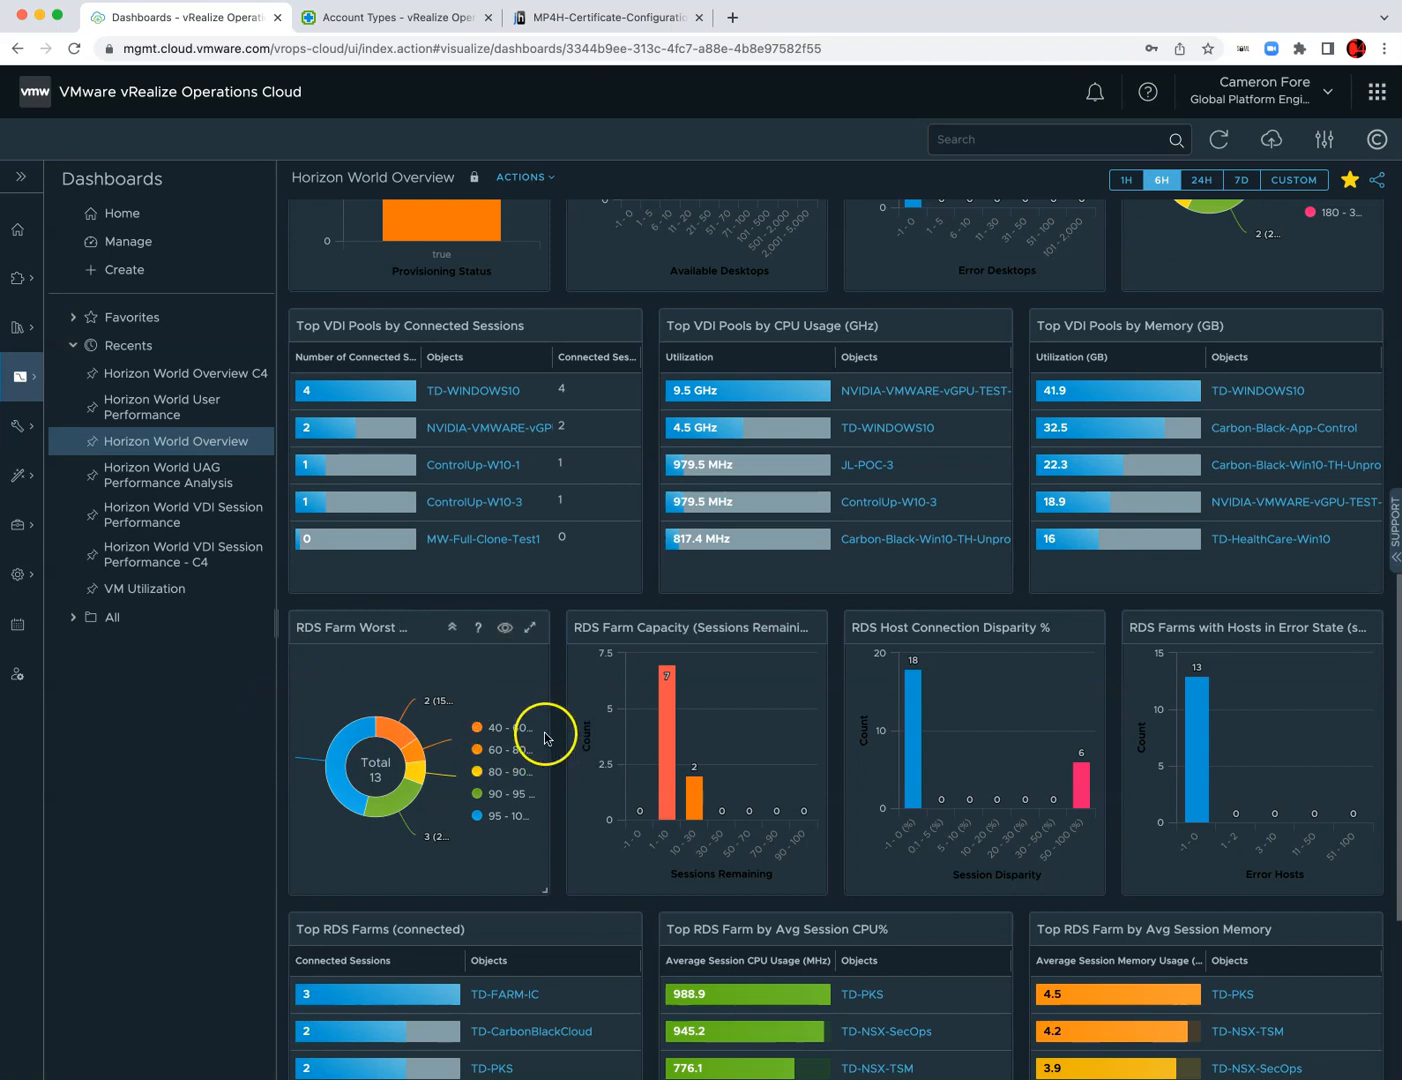
scroll(545, 739, up, 4)
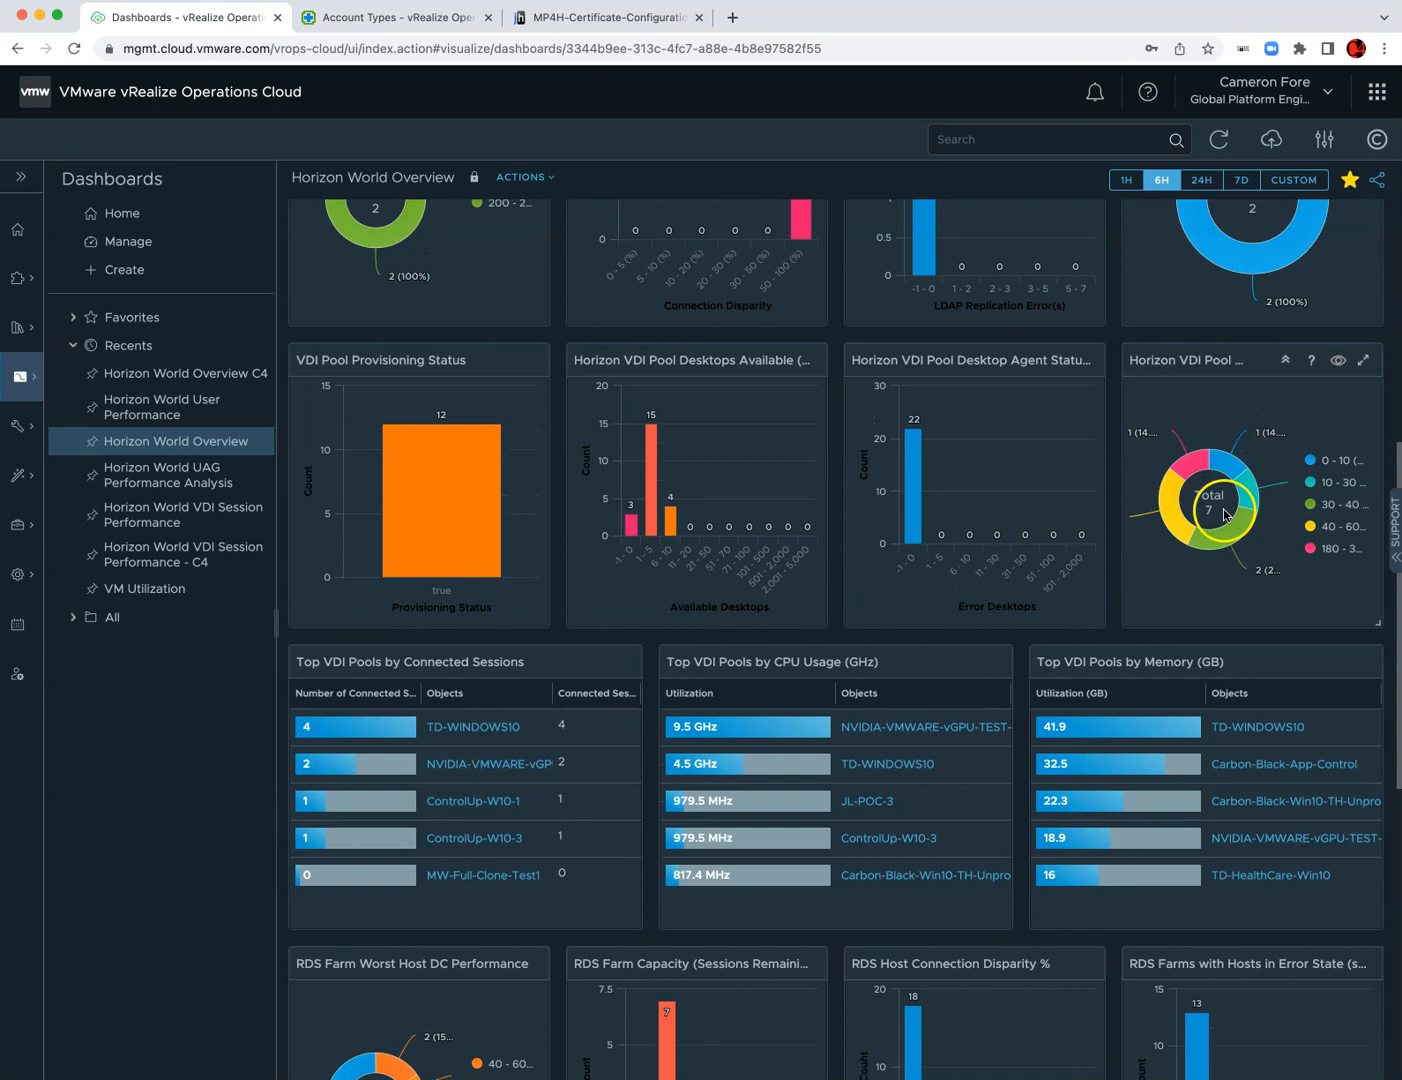
mouse_move(1224, 518)
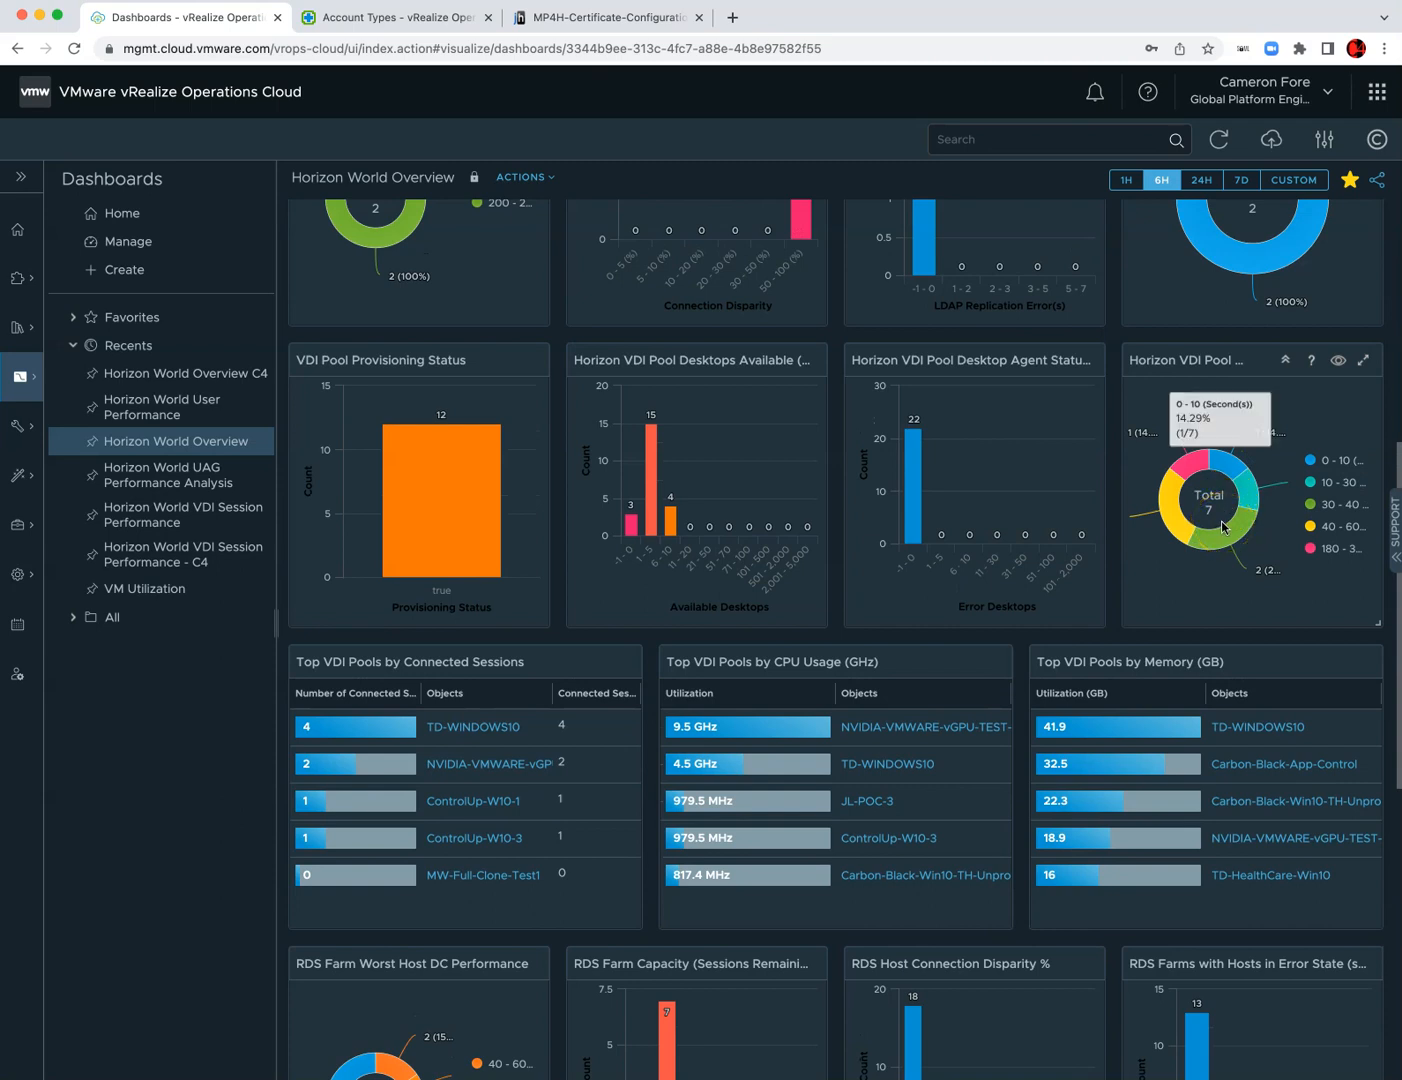